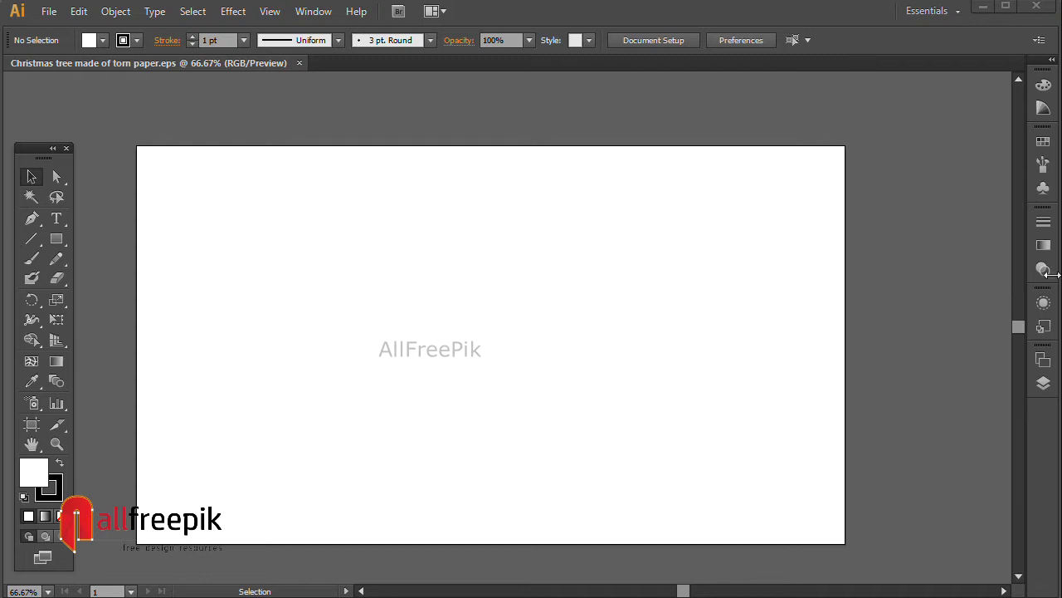
Glance at the shape-tool flyout, keeping white fill and no stroke on the blank artboard.
click(57, 240)
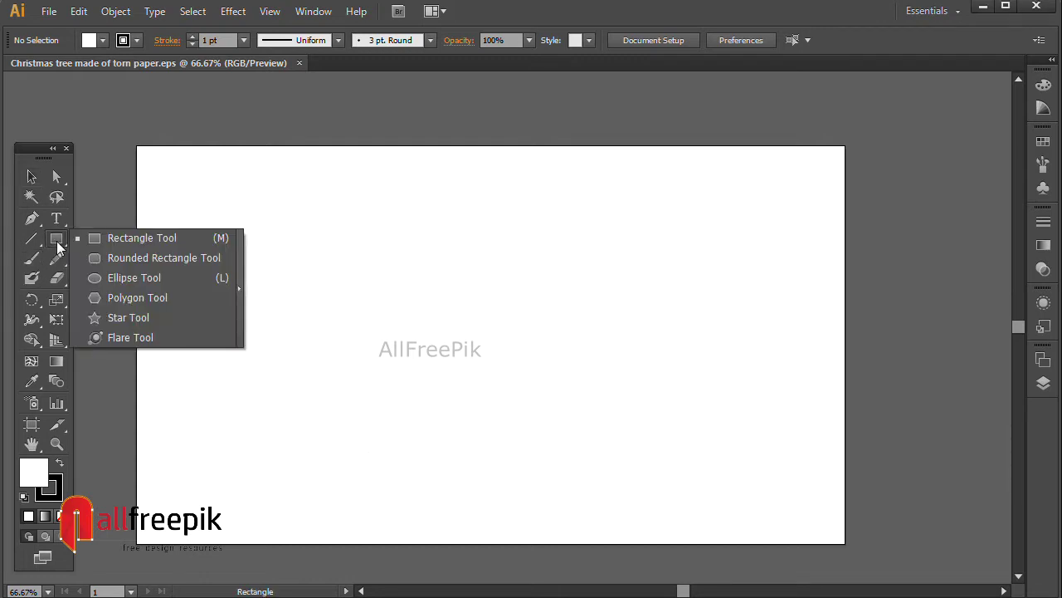
click(58, 243)
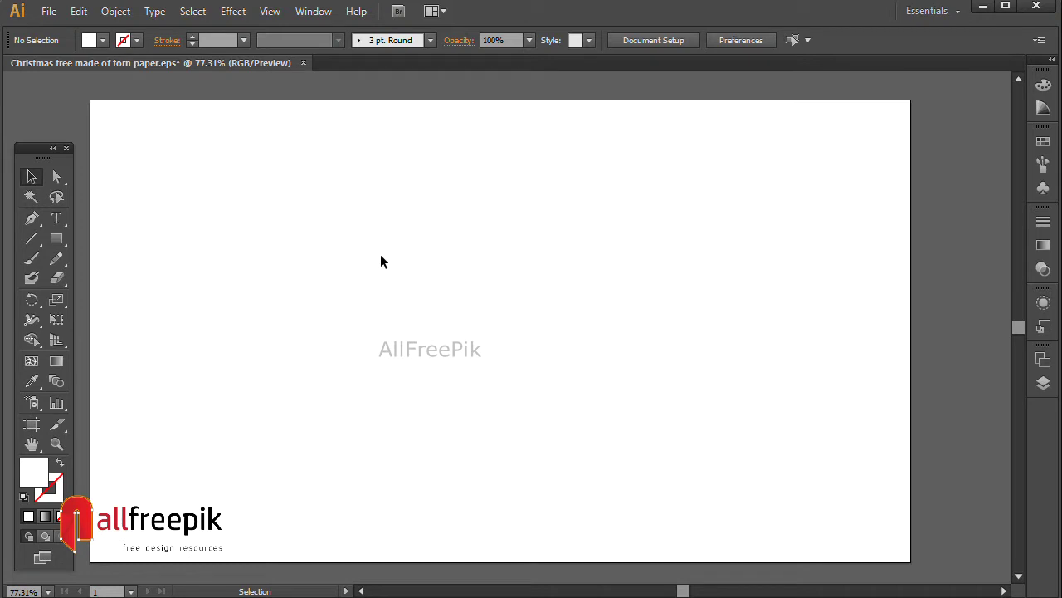
Create a small triangle as a 3-point star with the Star Tool.
click(64, 239)
click(99, 317)
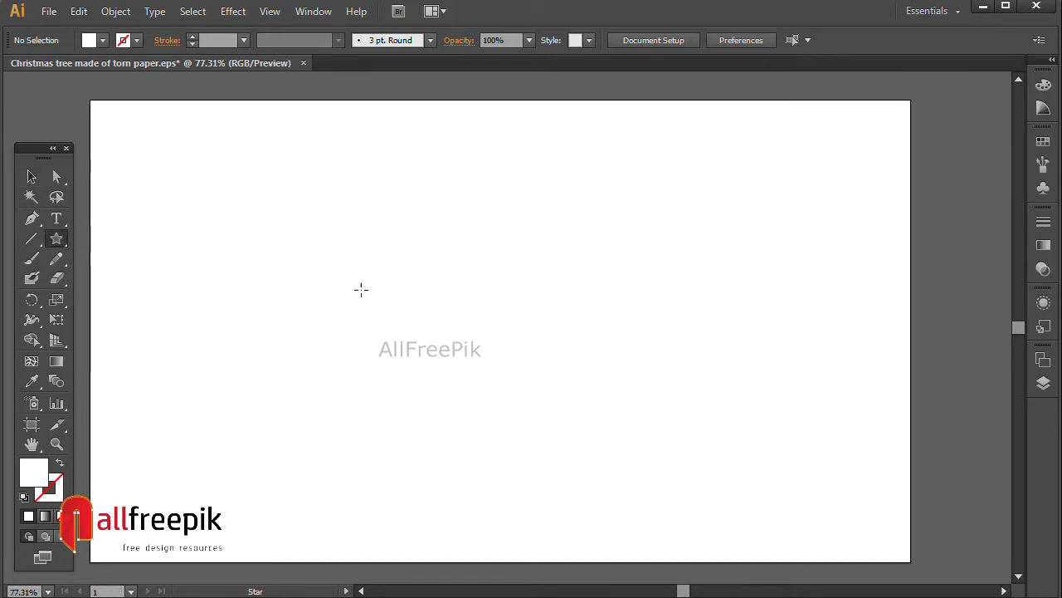
click(451, 268)
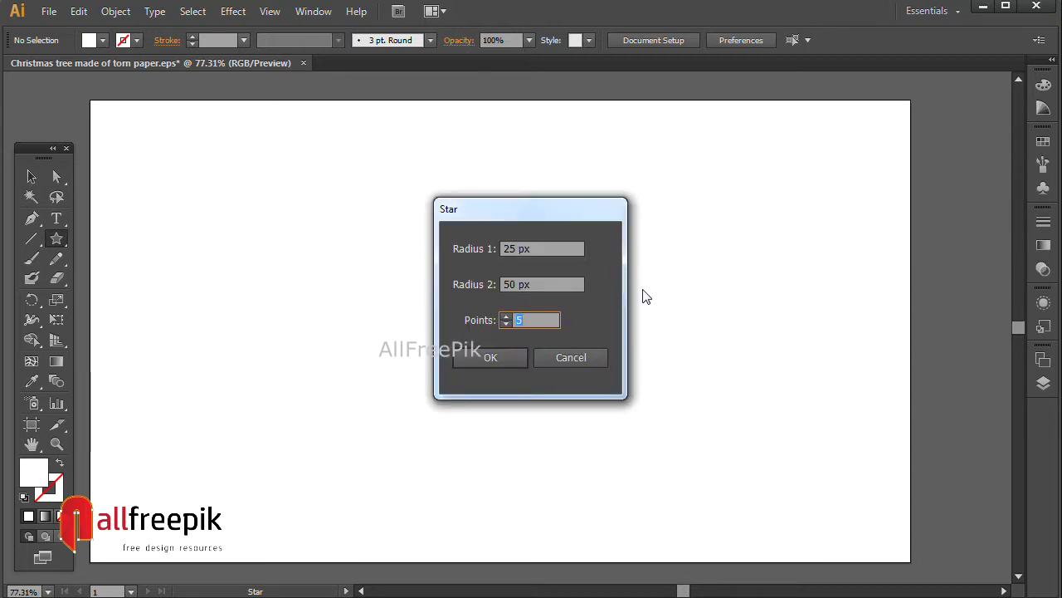
click(483, 357)
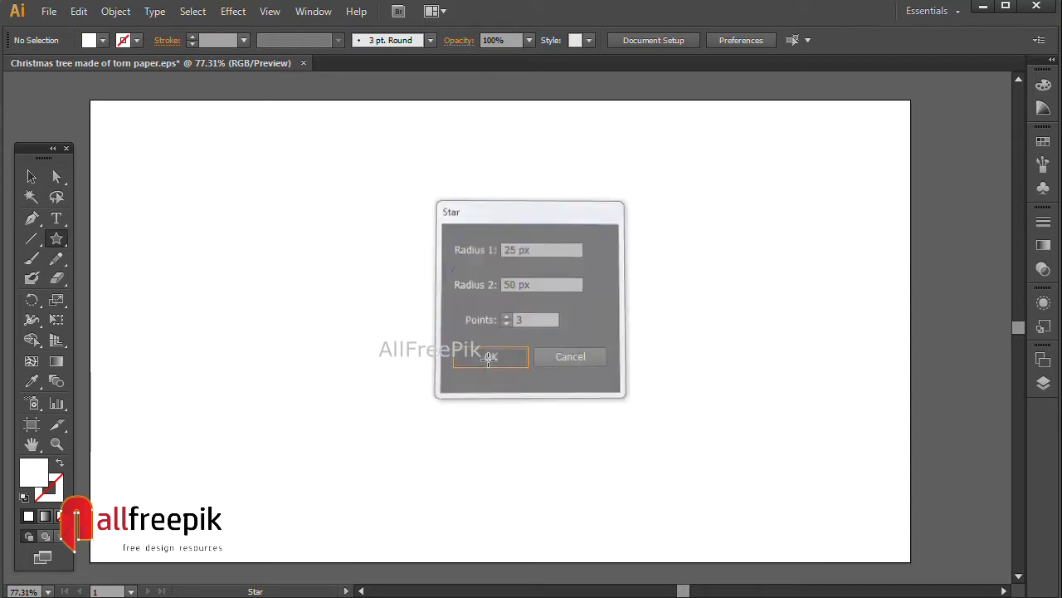
Rotate the triangle upright, enlarge it and move it toward the top-centre.
click(32, 183)
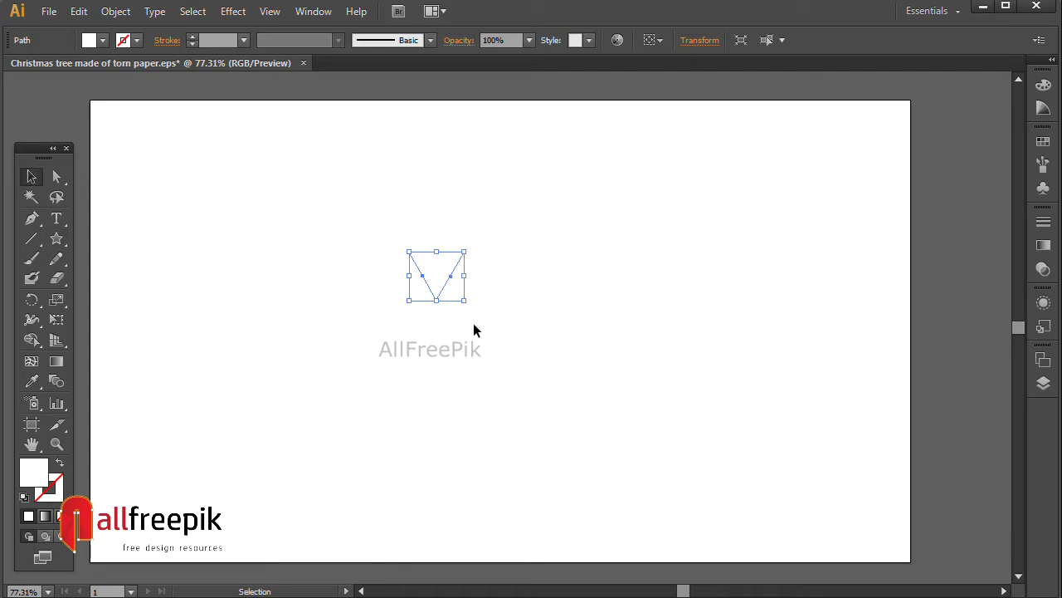
key(ctrl+shift+b)
drag(469, 304, 221, 146)
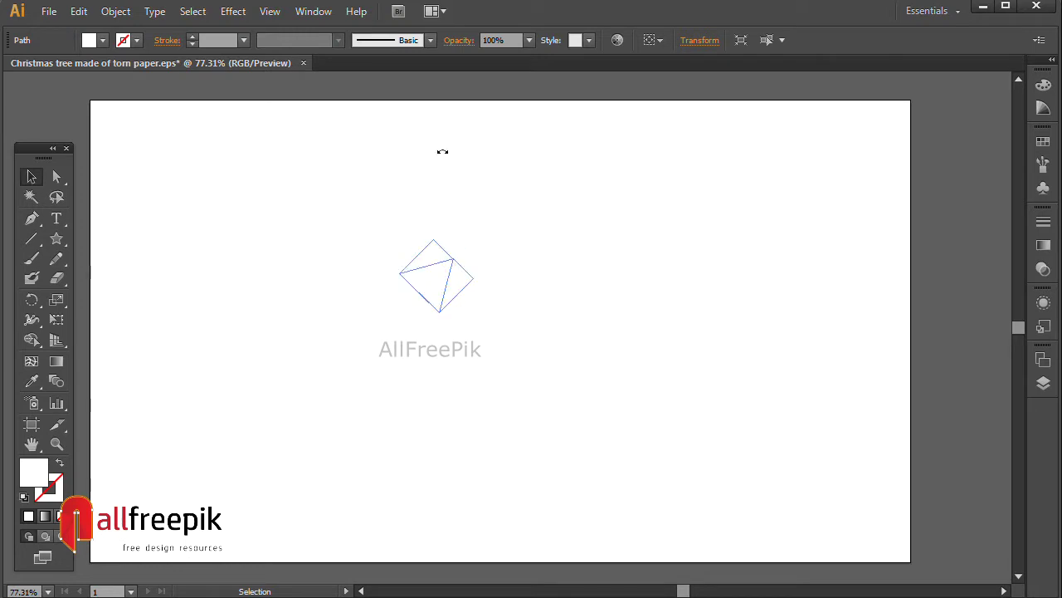
drag(438, 301, 489, 506)
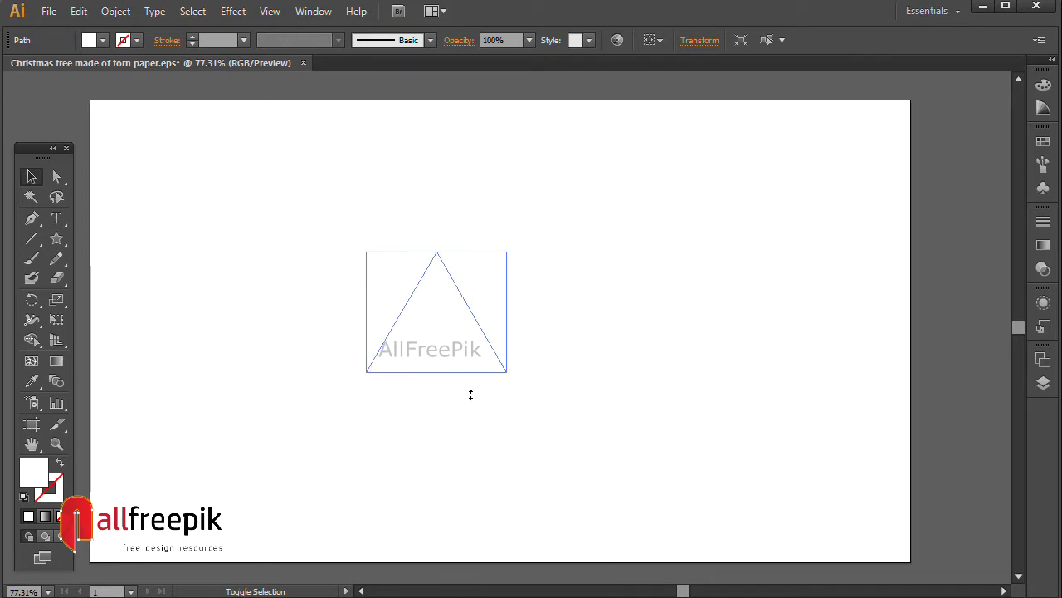
drag(490, 355, 508, 260)
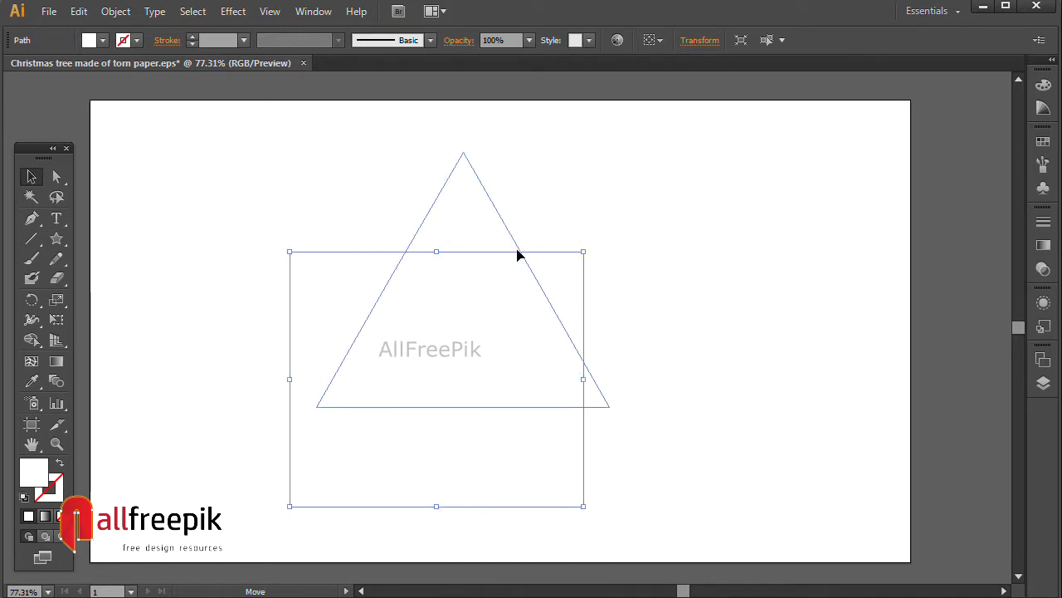
drag(453, 410, 453, 478)
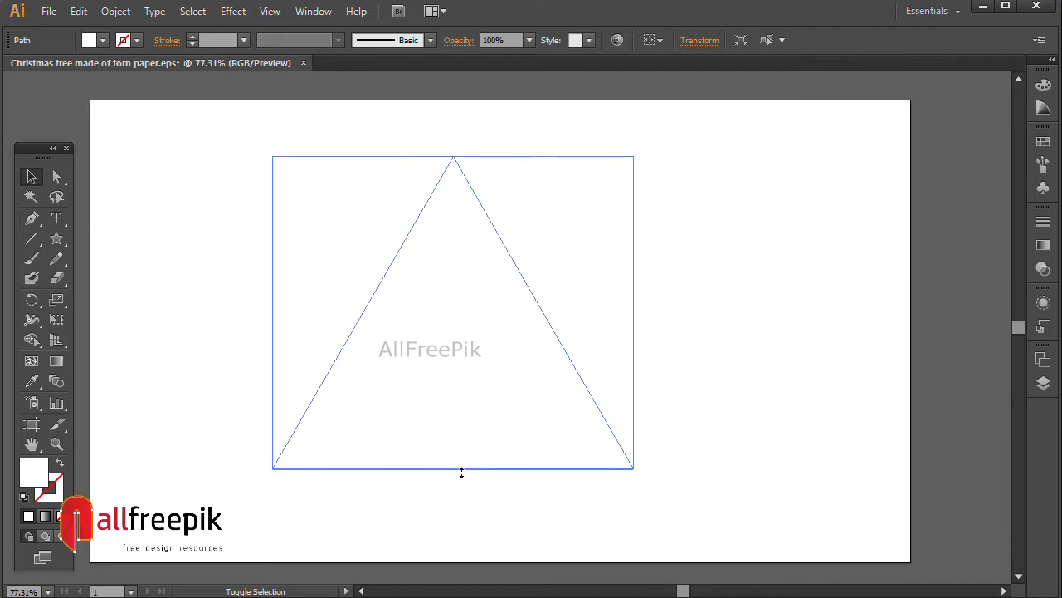
Fill the triangle with the green swatch from the Swatches panel.
click(1043, 84)
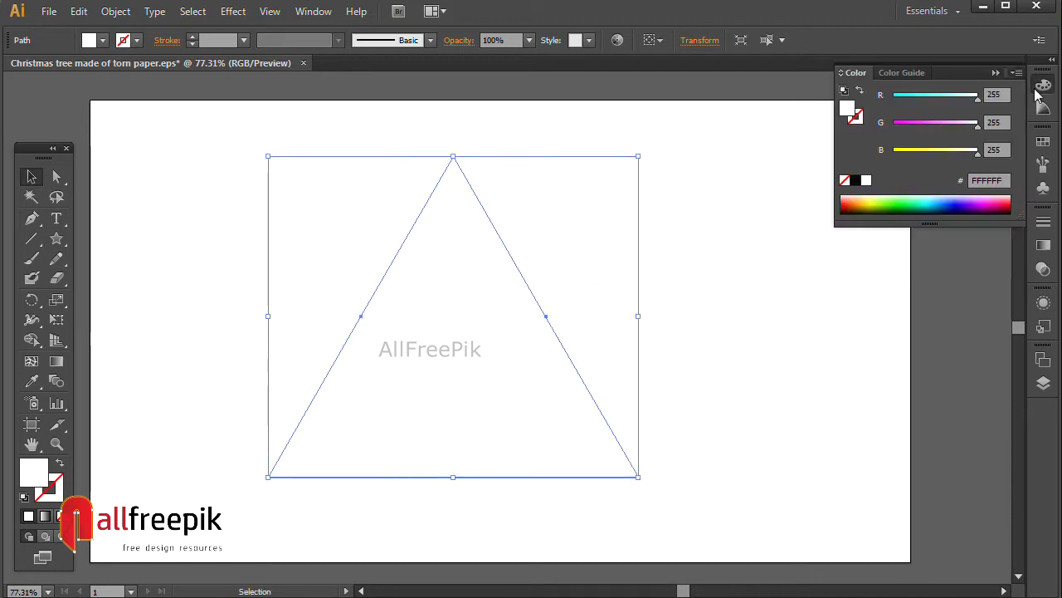
click(1043, 141)
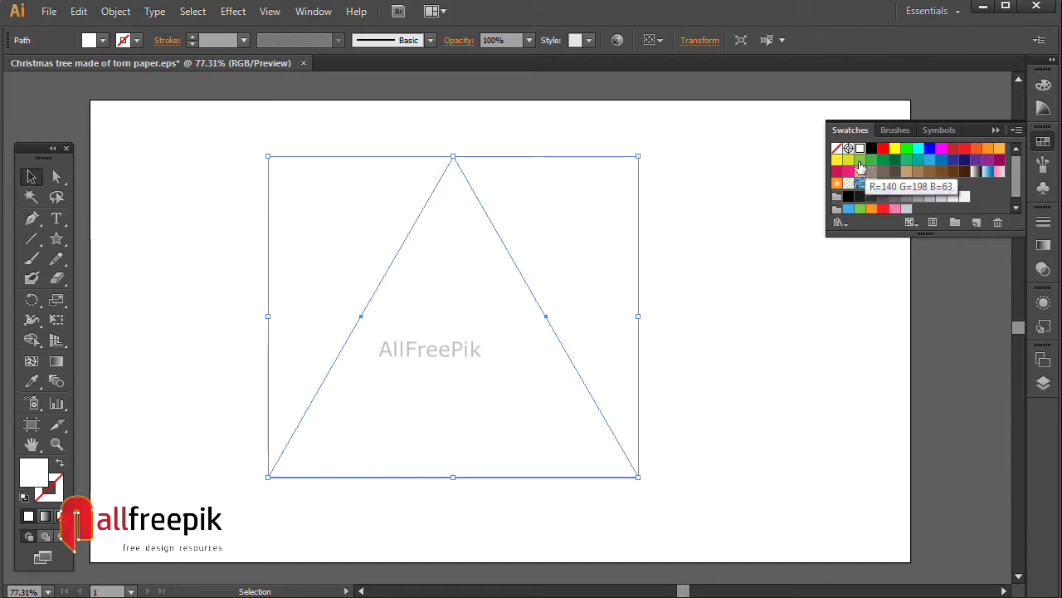
click(860, 160)
click(586, 210)
click(484, 315)
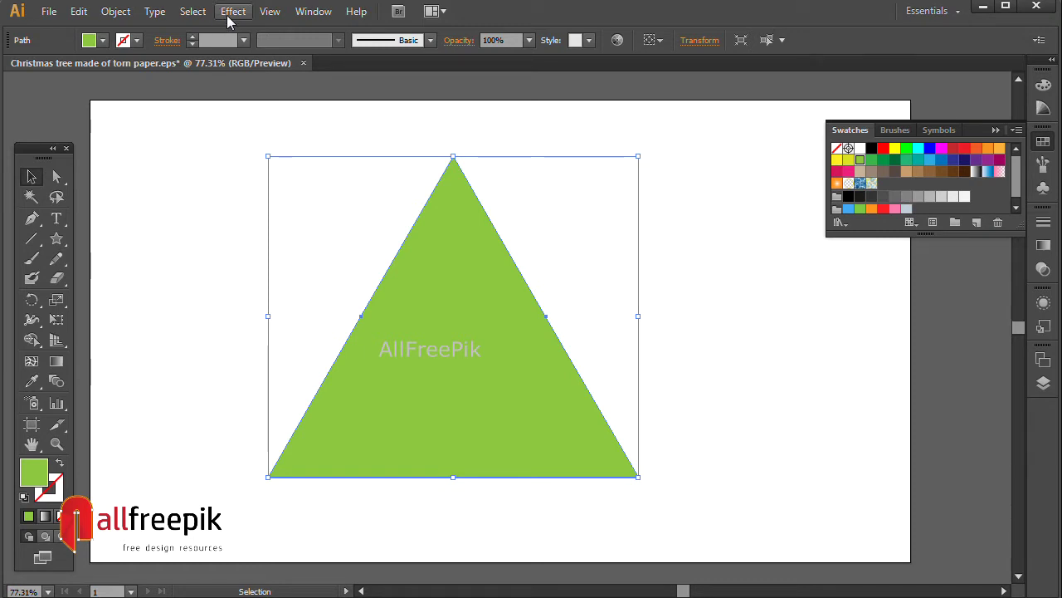
Stretch the triangle taller at base and apex, then shrink and nudge it into place.
click(471, 156)
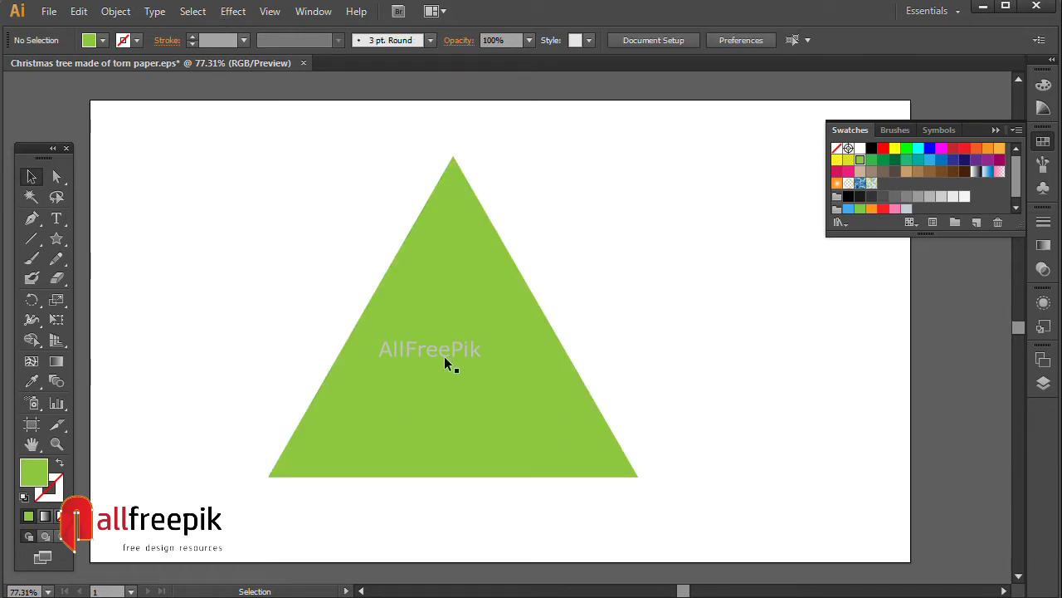
drag(446, 355, 457, 355)
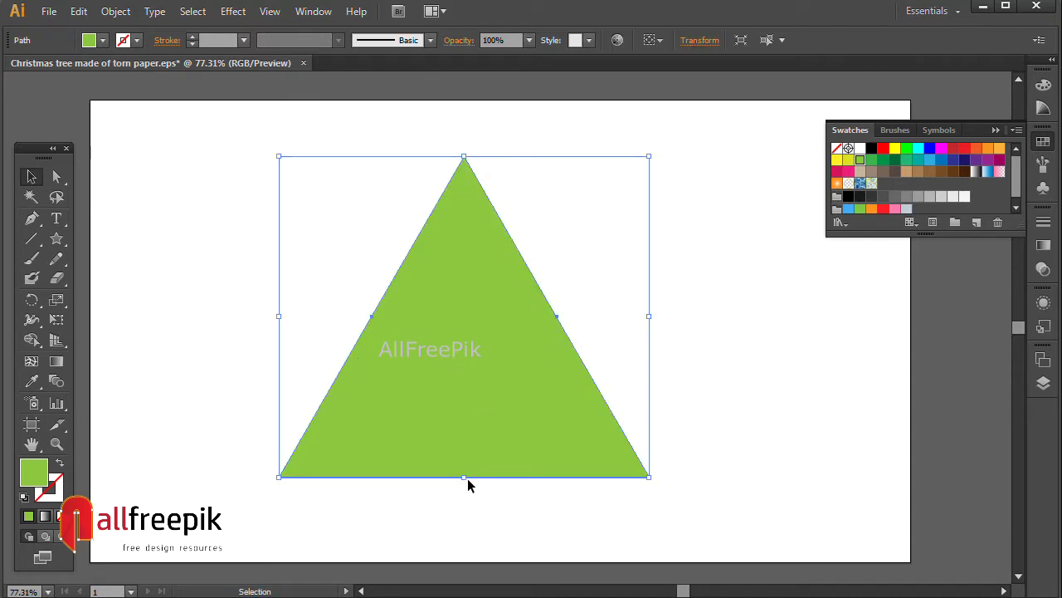
drag(465, 479, 464, 532)
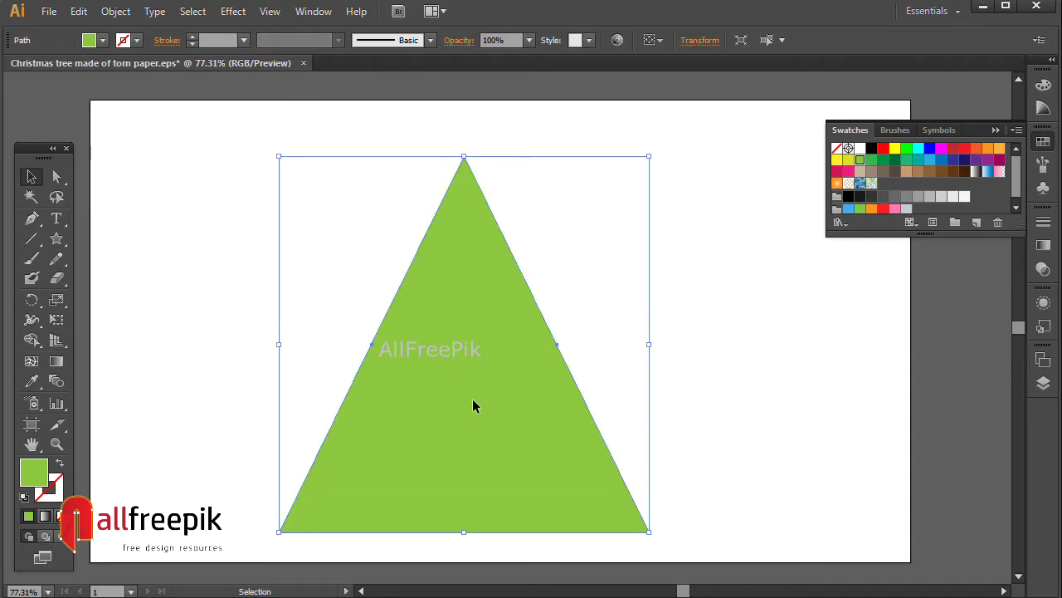
drag(473, 405, 474, 391)
drag(463, 143, 463, 120)
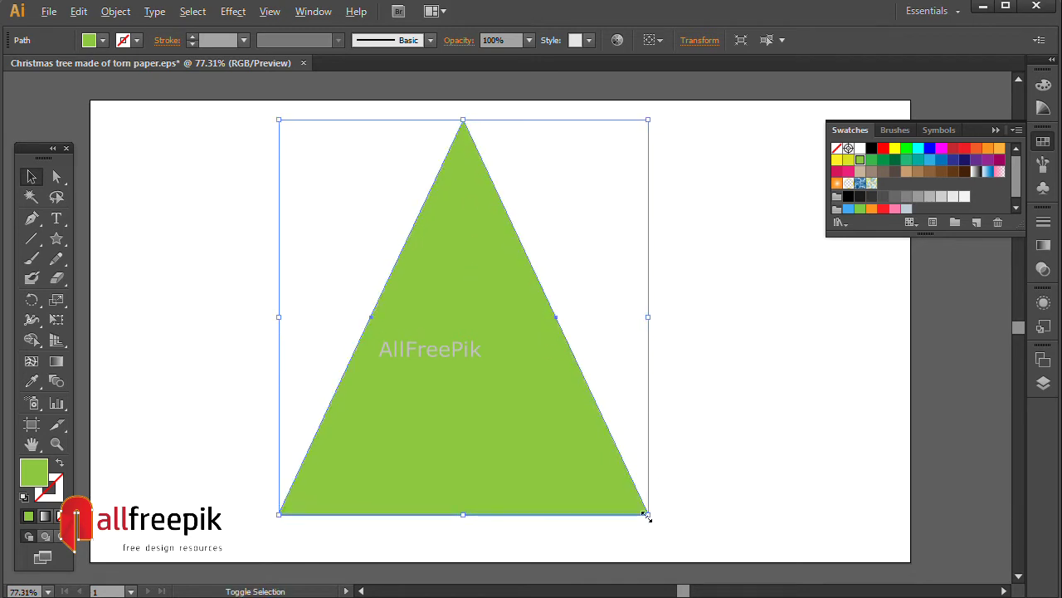
drag(649, 513, 633, 498)
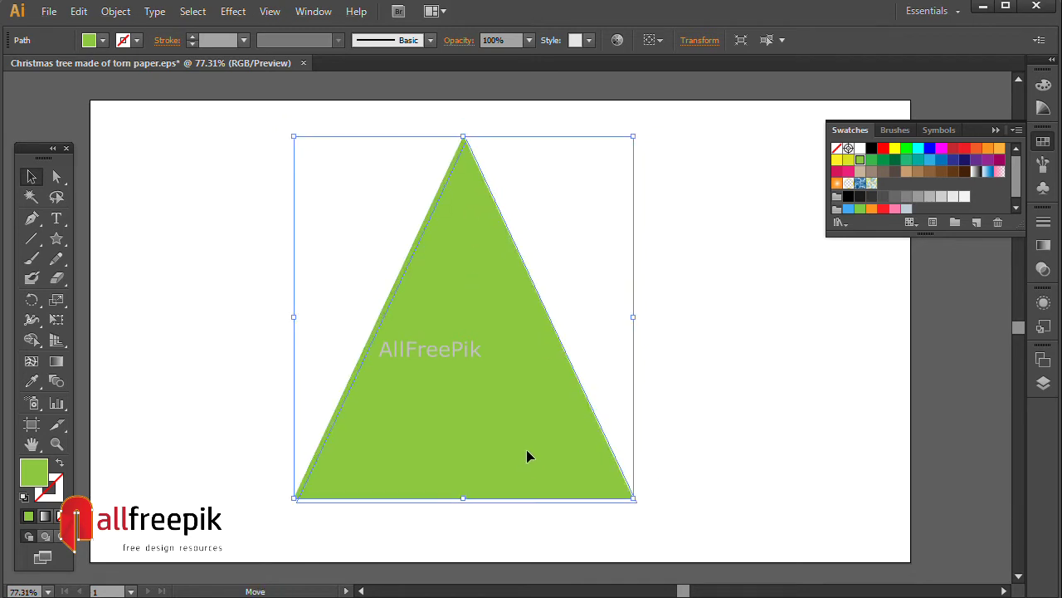
drag(527, 449, 529, 452)
click(762, 450)
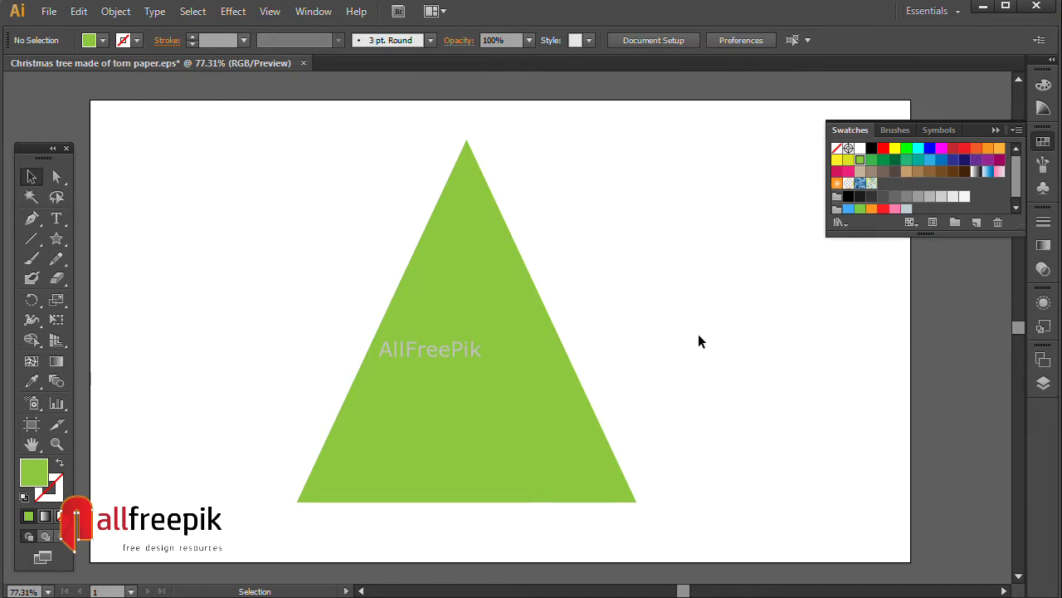
Lengthen the triangle further downward and narrow it into a slim tree shape.
click(458, 372)
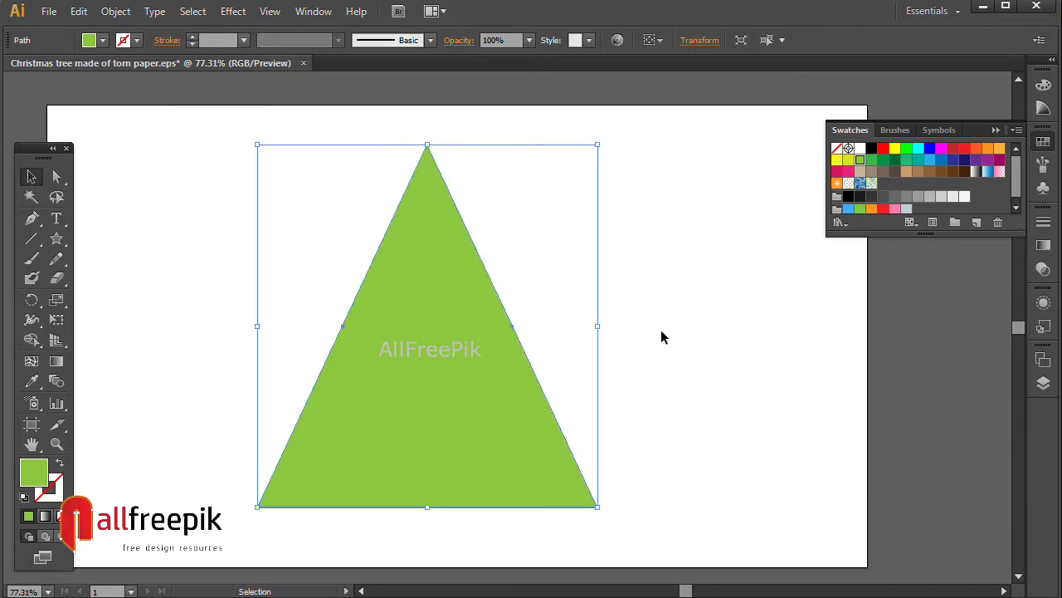
click(467, 376)
drag(636, 351, 631, 343)
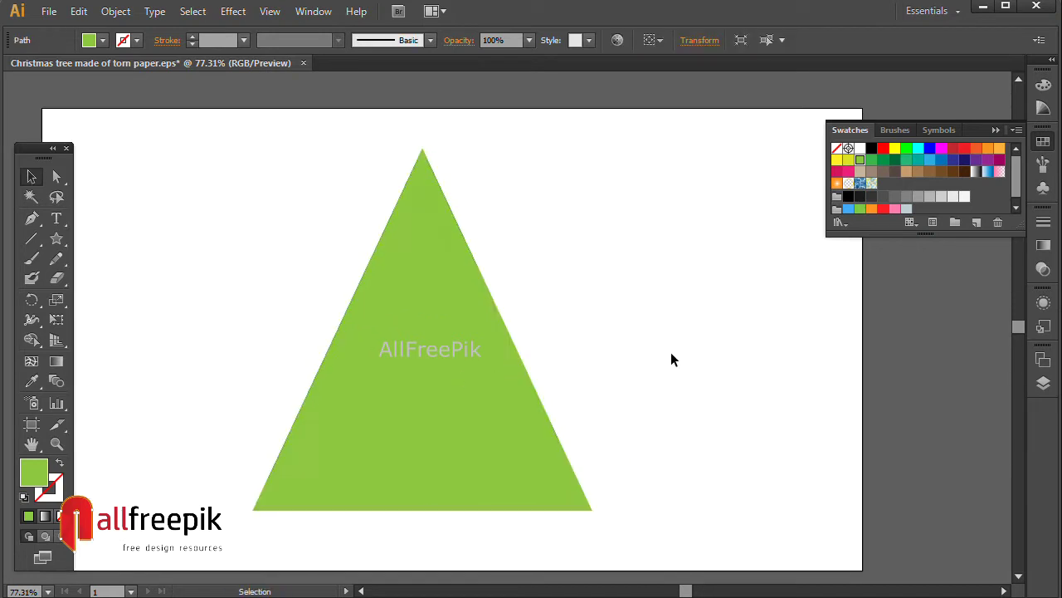
click(427, 151)
drag(428, 157, 426, 159)
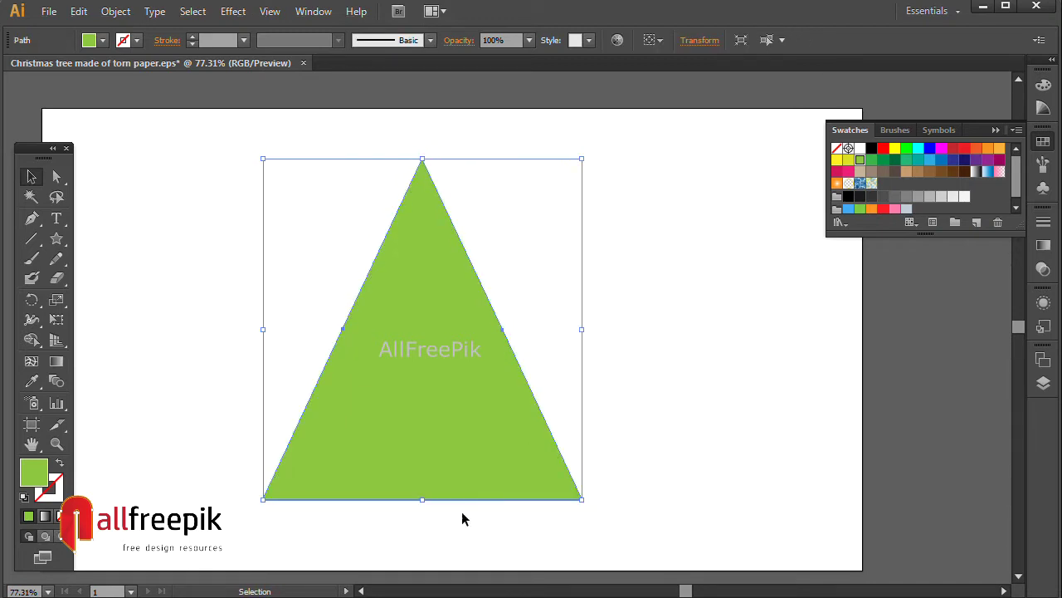
drag(422, 502, 424, 531)
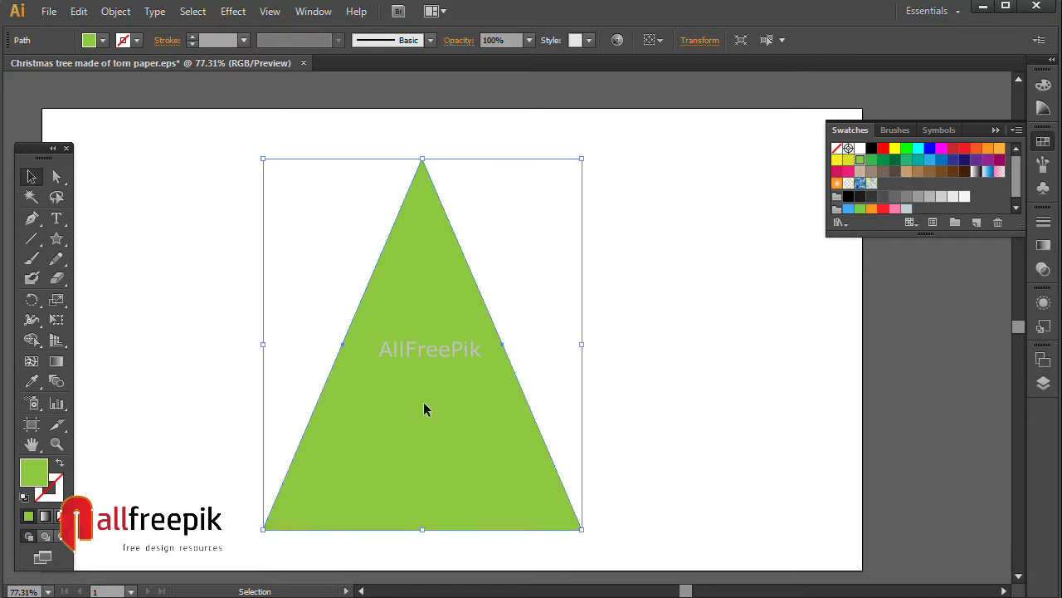
drag(423, 401, 423, 389)
drag(582, 144, 573, 153)
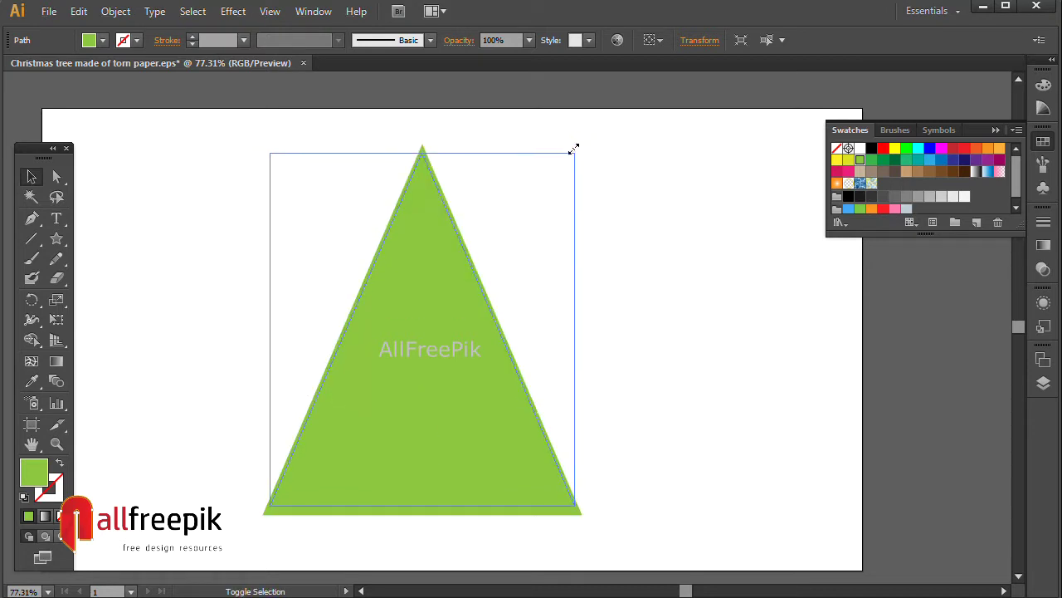
click(531, 215)
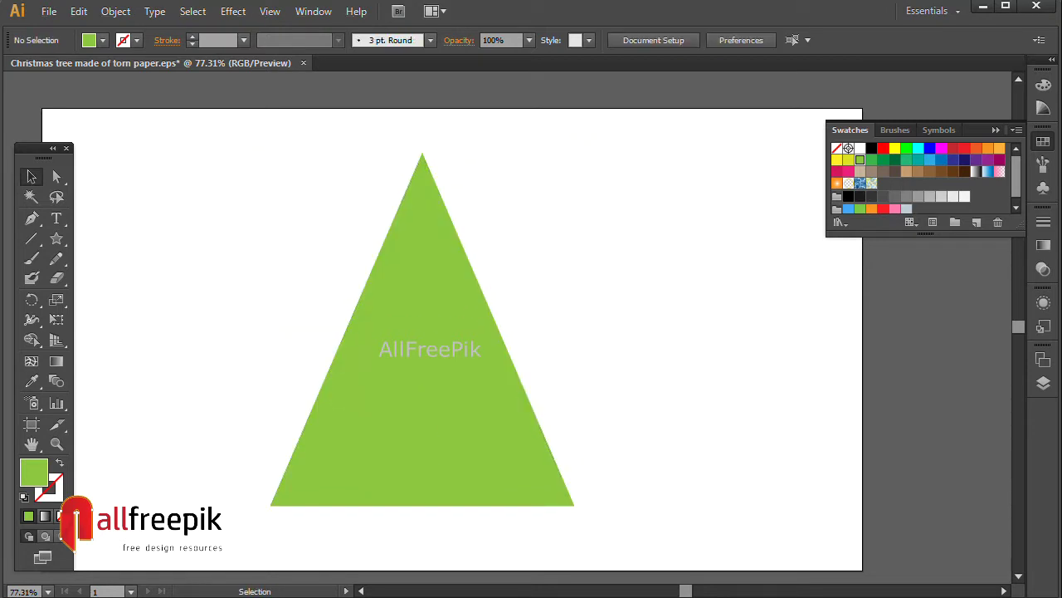
click(478, 342)
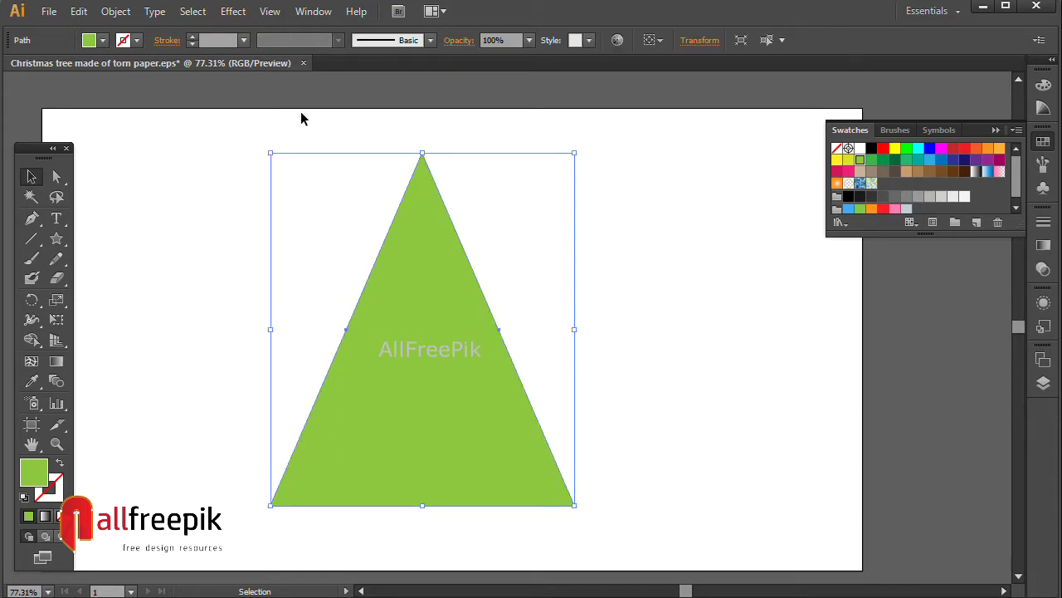
Pick the Pen tool and zoom in to 150% on the triangle's apex.
click(270, 201)
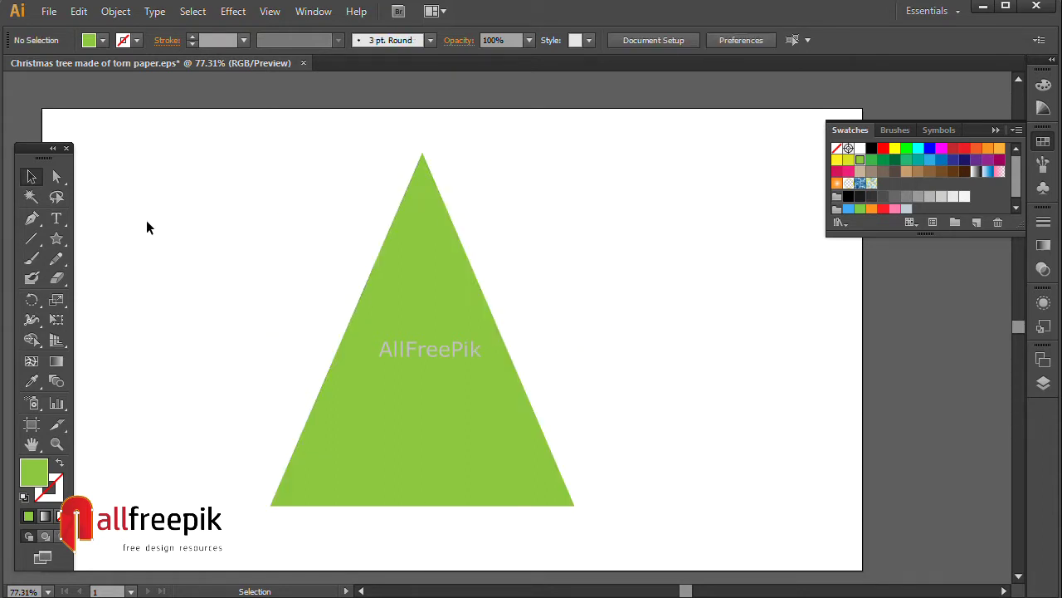
click(32, 218)
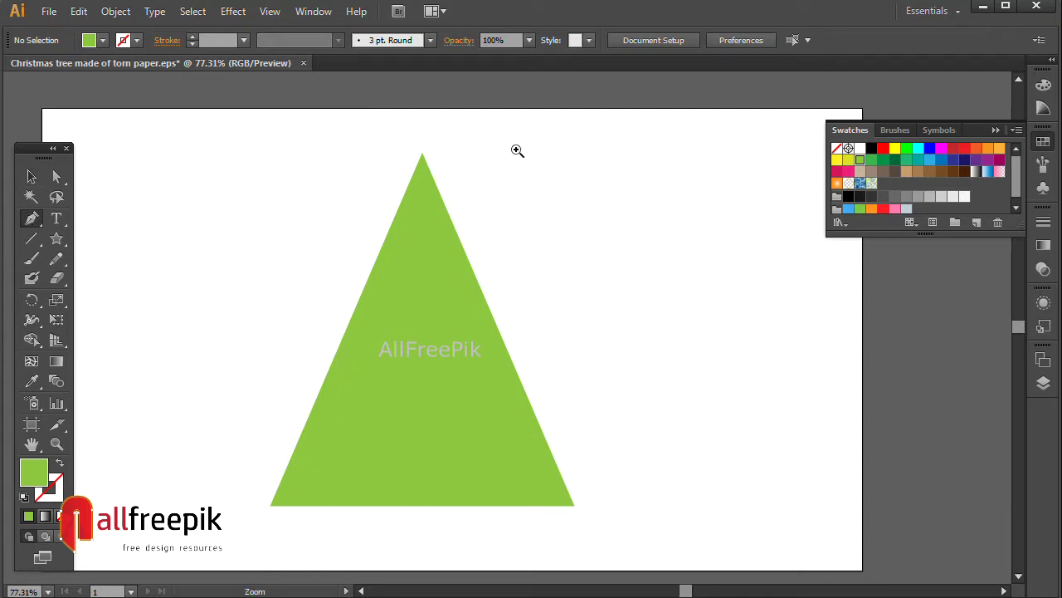
click(517, 150)
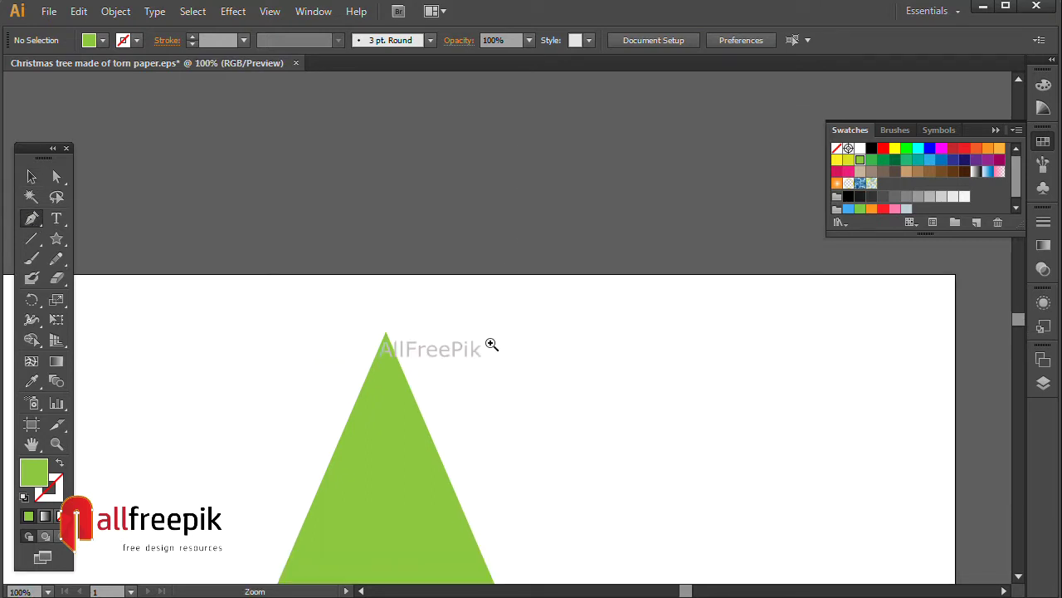
click(489, 343)
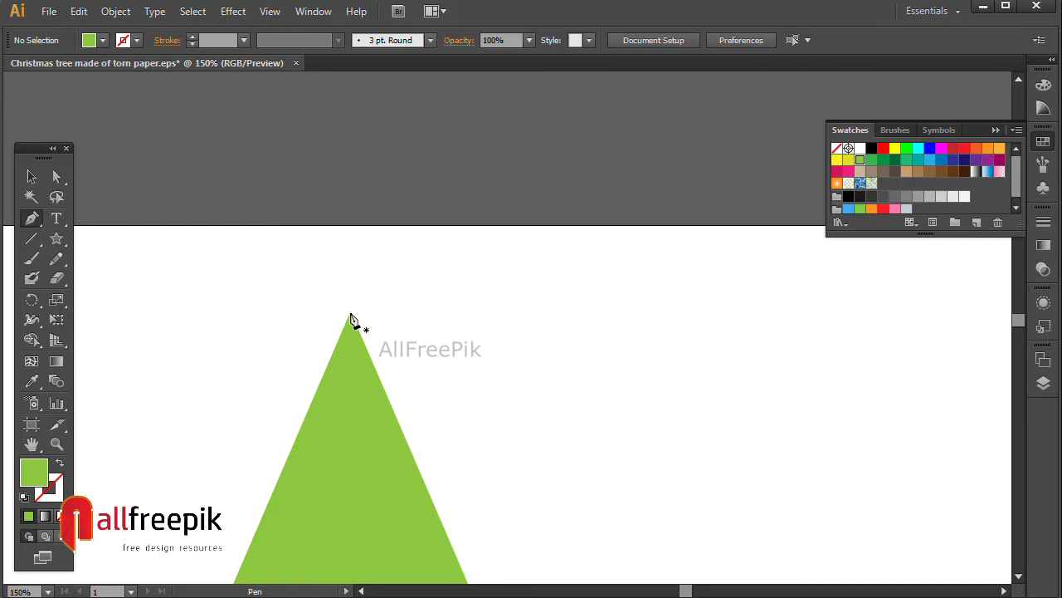
Start a jagged torn edge from the apex rightward, with fill set to None.
drag(351, 313, 386, 316)
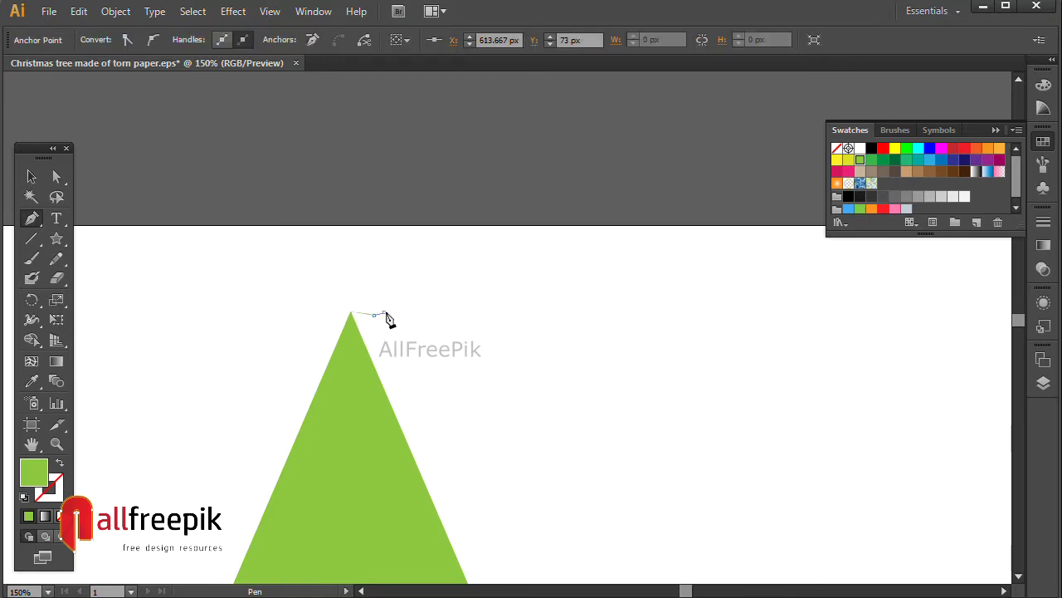
click(397, 314)
click(398, 324)
click(422, 317)
click(61, 464)
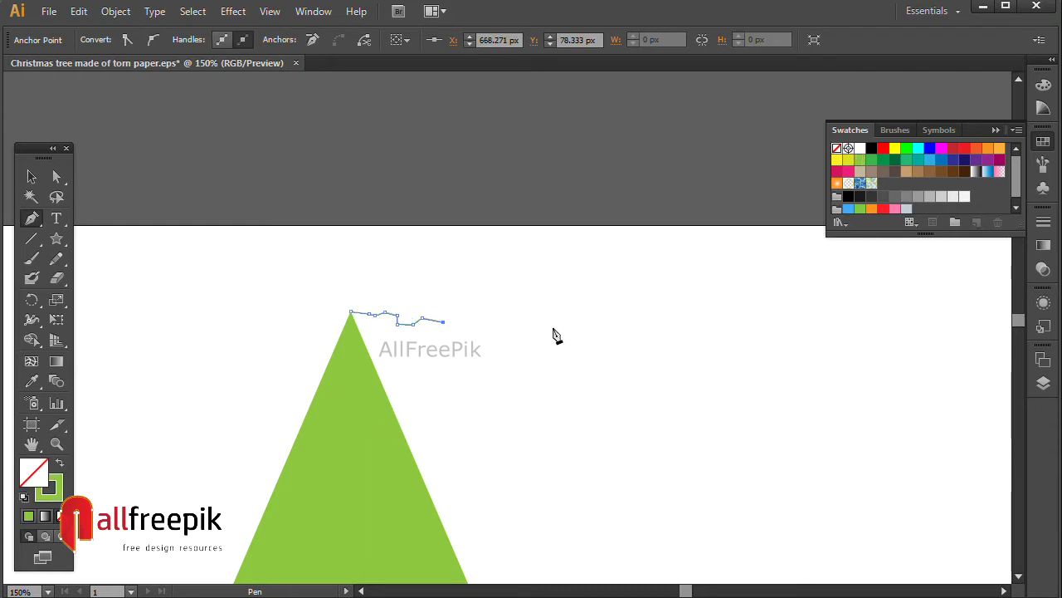
click(461, 333)
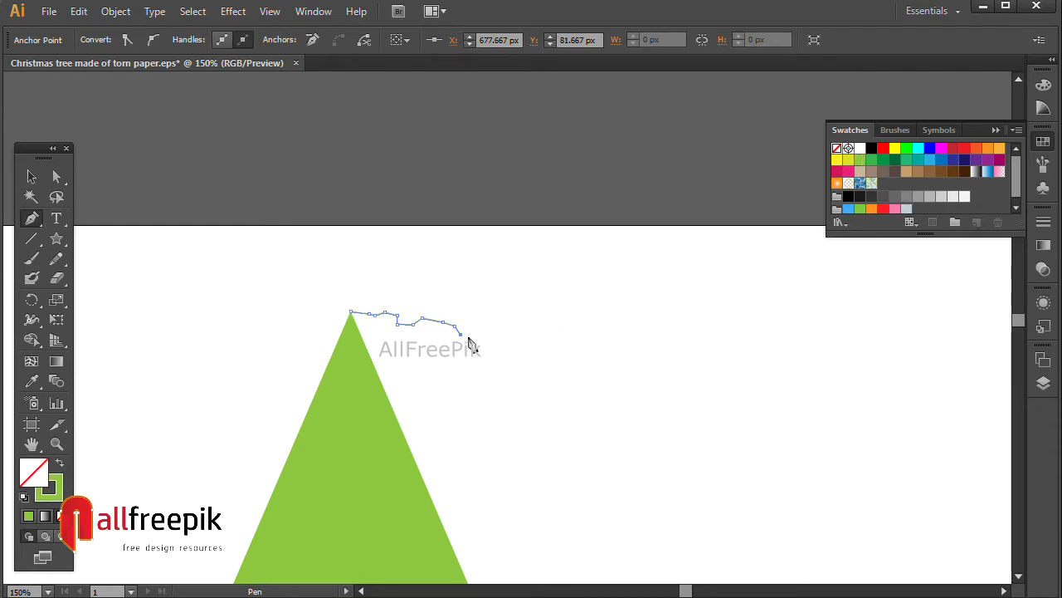
click(479, 348)
click(517, 367)
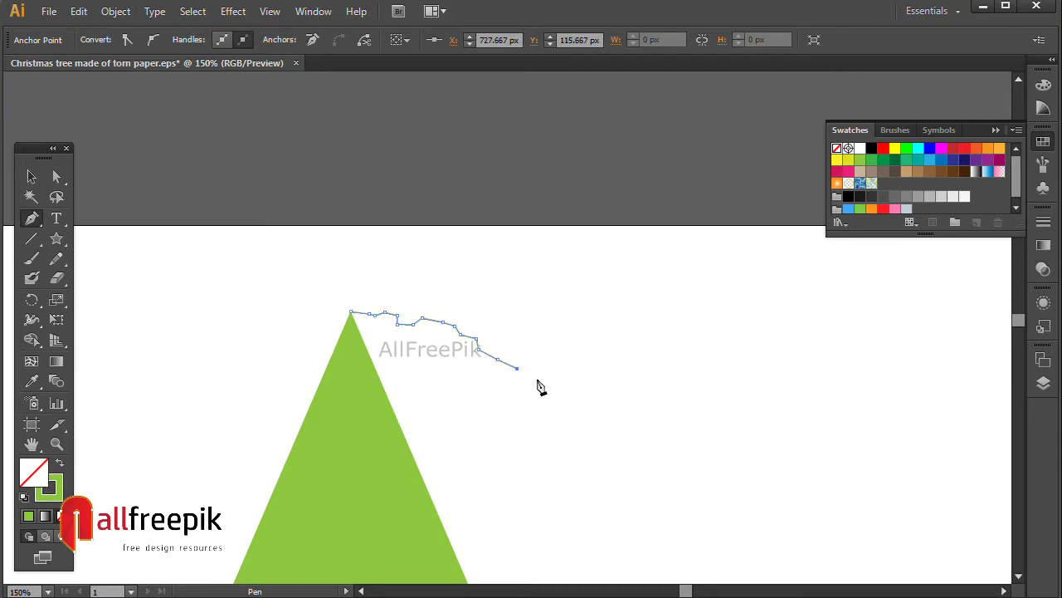
click(536, 387)
Zigzag the edge down and back to the triangle's side, closing it at the apex.
click(534, 409)
click(534, 426)
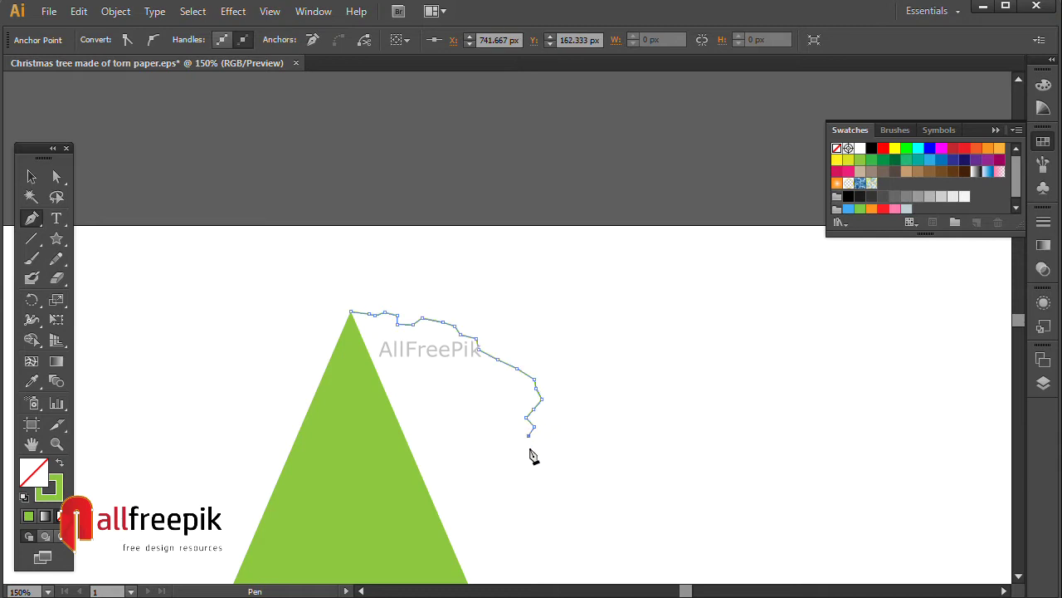
click(529, 449)
click(496, 483)
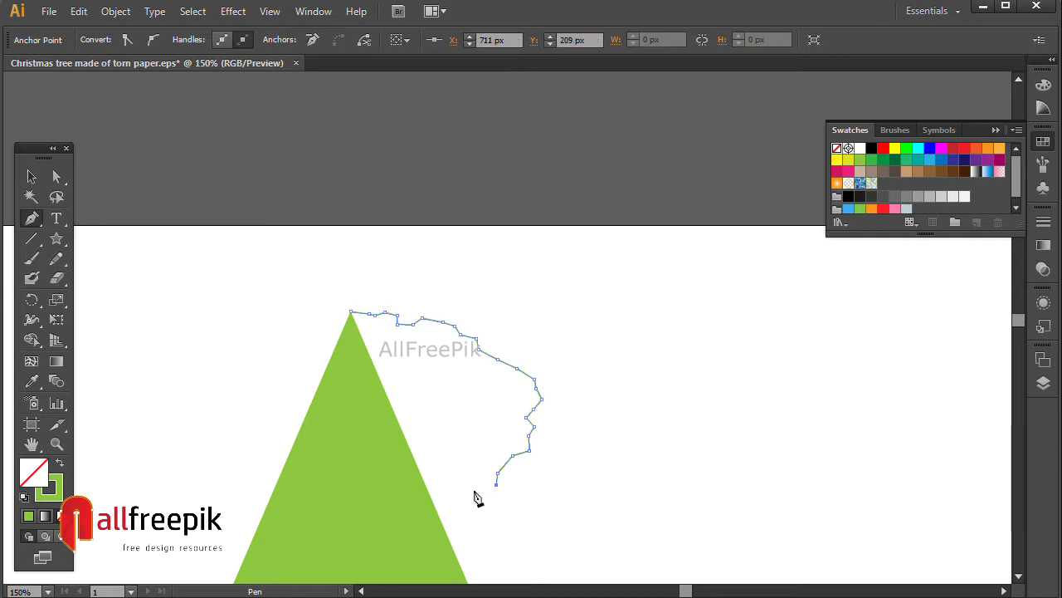
drag(559, 523, 507, 266)
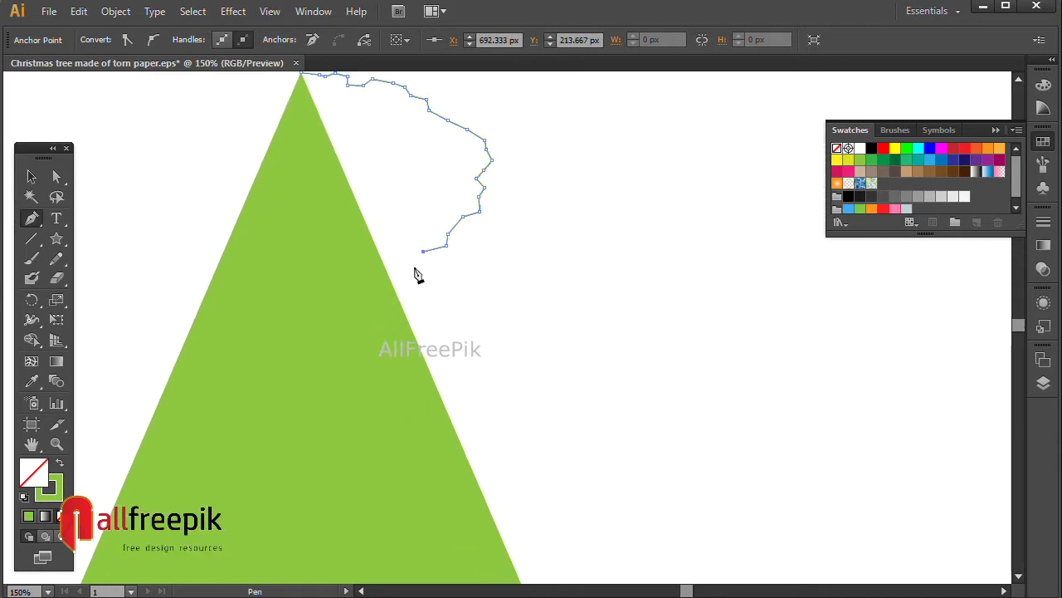
click(415, 267)
click(410, 288)
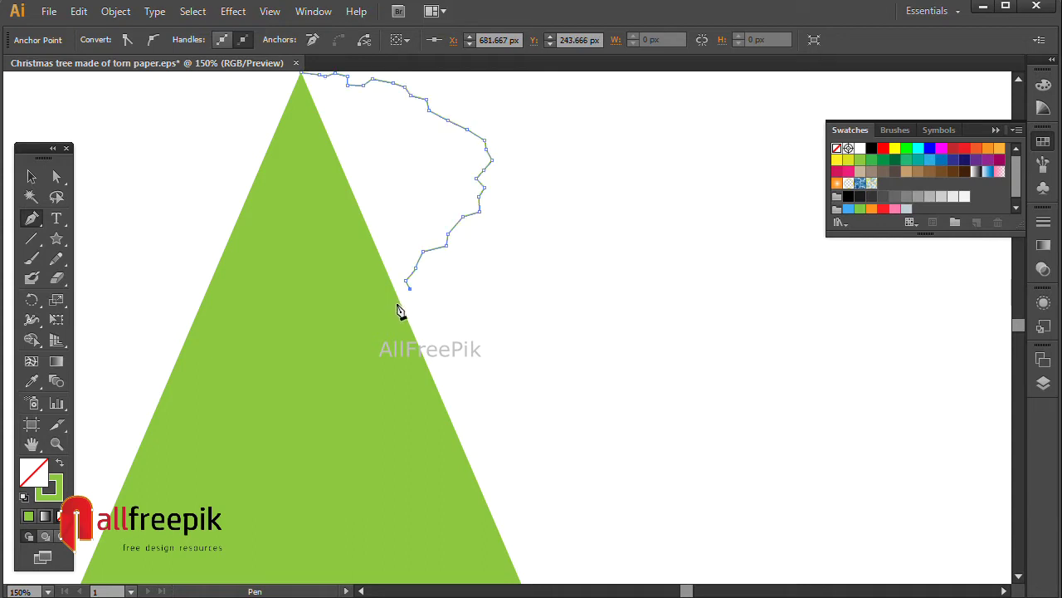
click(399, 305)
scroll(344, 232, up, 3)
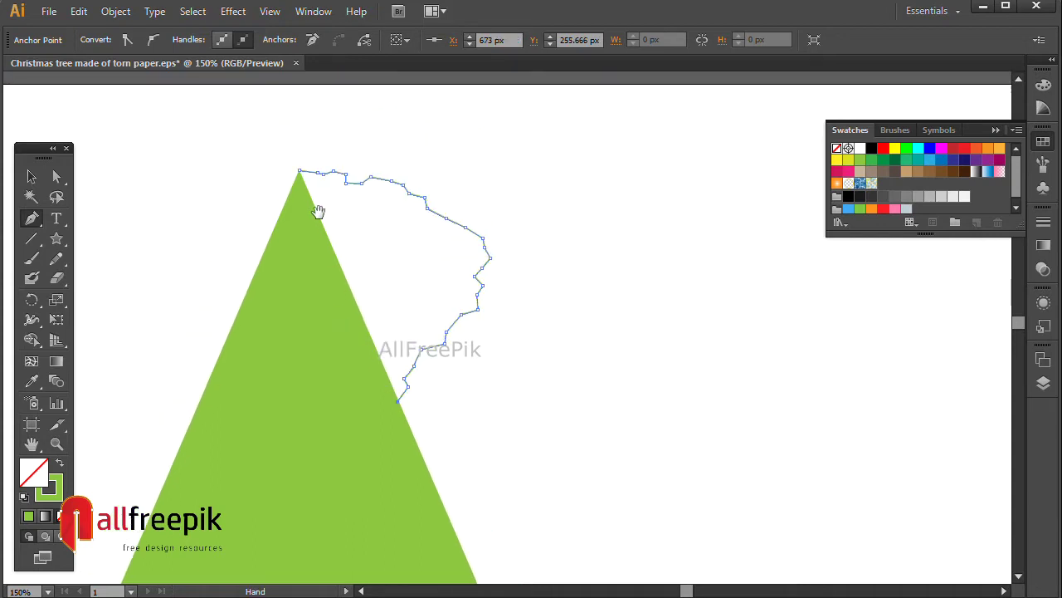
click(299, 172)
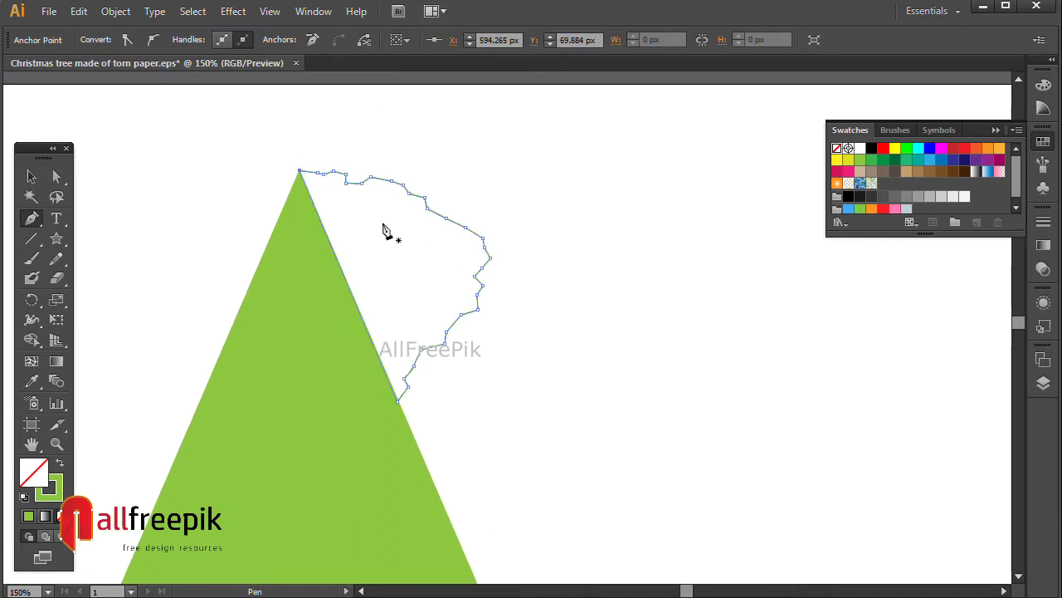
click(31, 176)
click(586, 335)
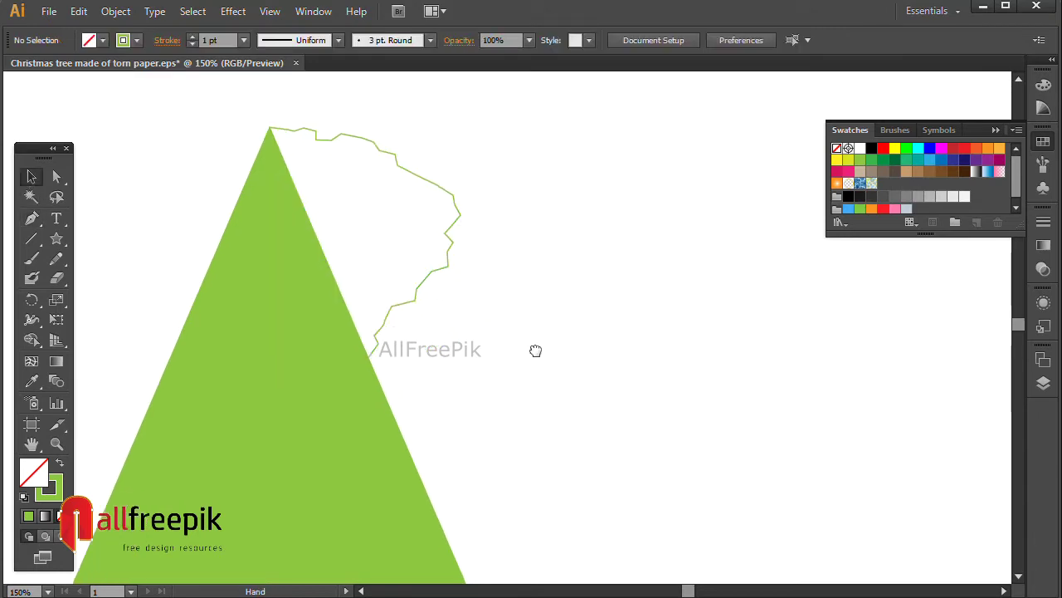
Start a second jagged outline on the triangle's right edge, running outside the first upward.
click(30, 218)
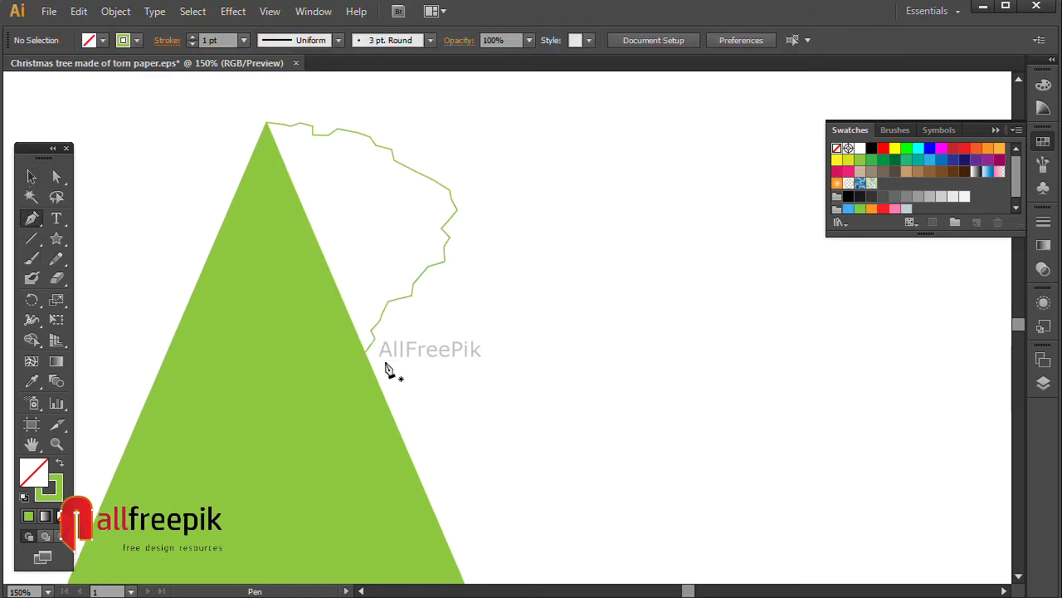
click(372, 372)
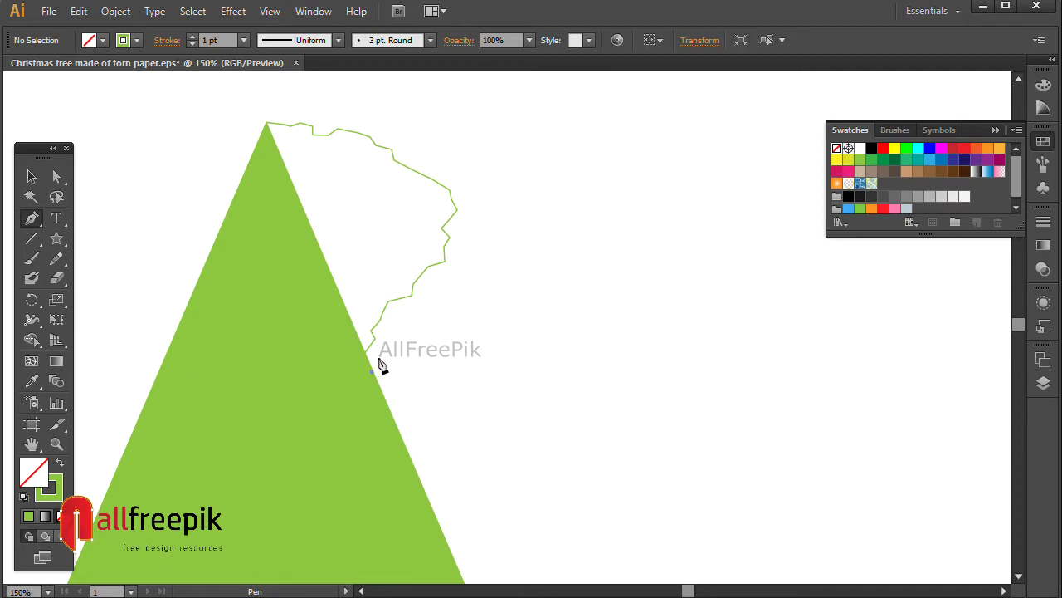
click(377, 352)
click(387, 343)
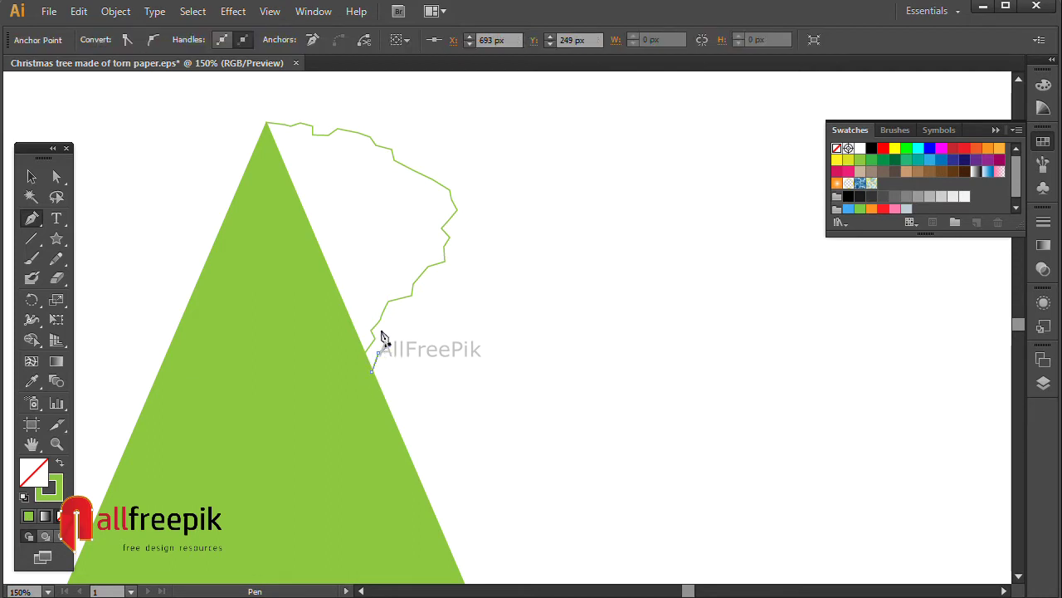
click(391, 313)
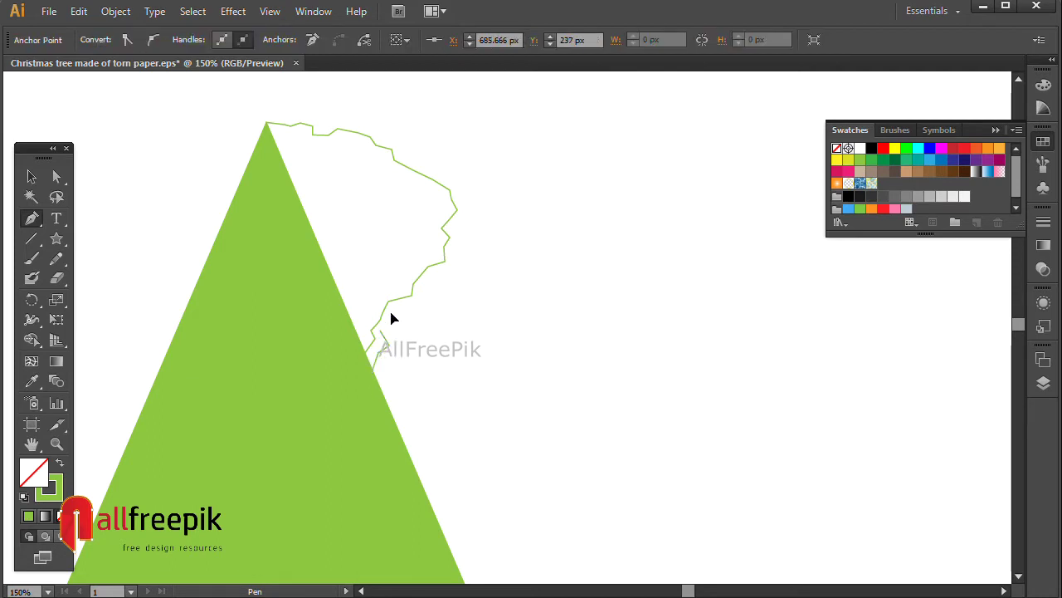
click(426, 285)
click(456, 285)
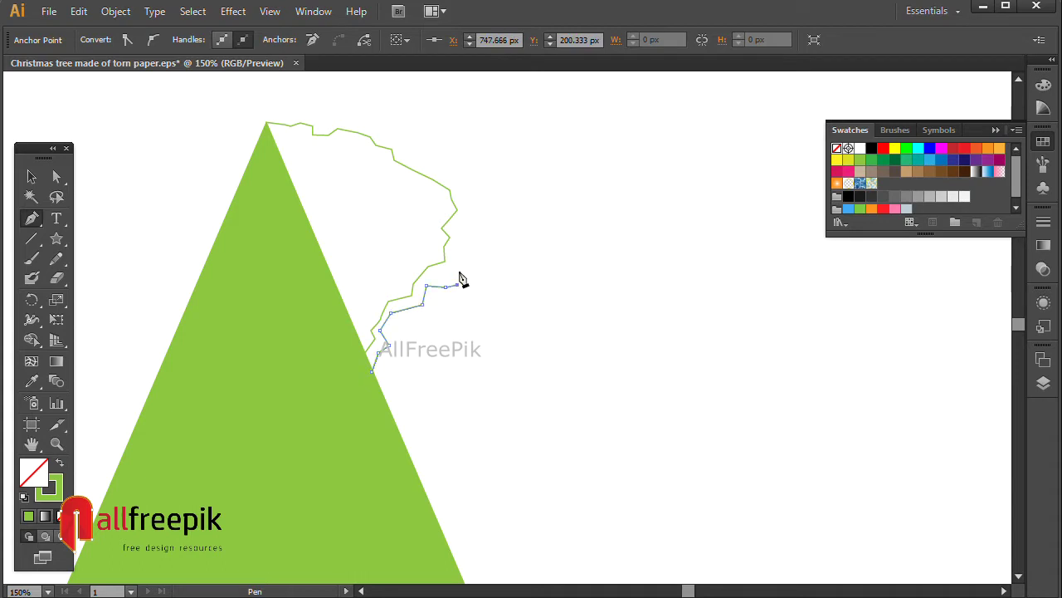
click(459, 272)
click(455, 250)
click(462, 226)
Carry the second outline up and left to the apex and close it.
drag(491, 228, 528, 342)
click(512, 329)
click(508, 306)
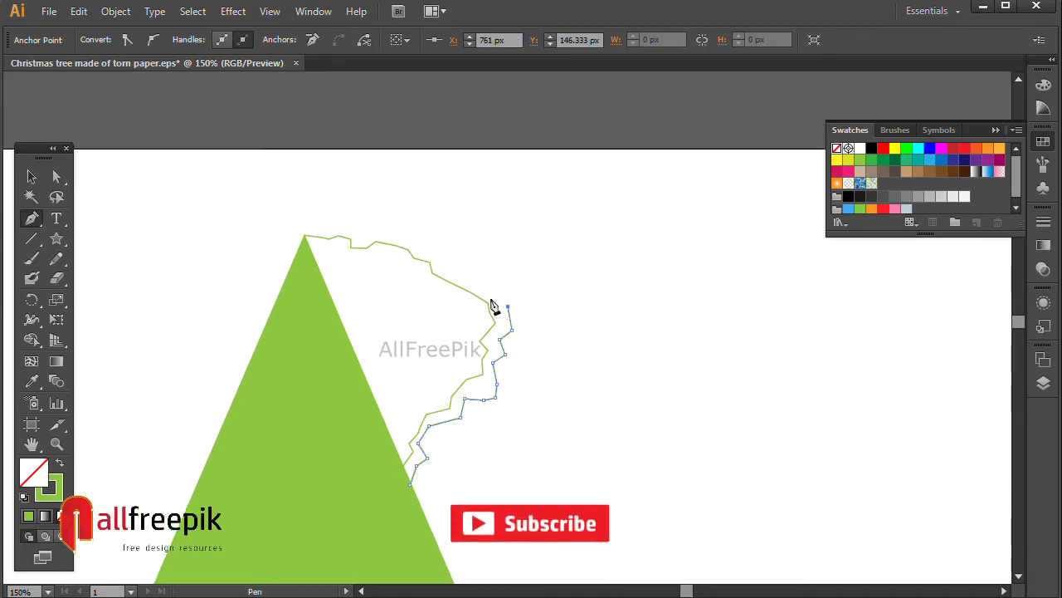
click(468, 285)
click(436, 267)
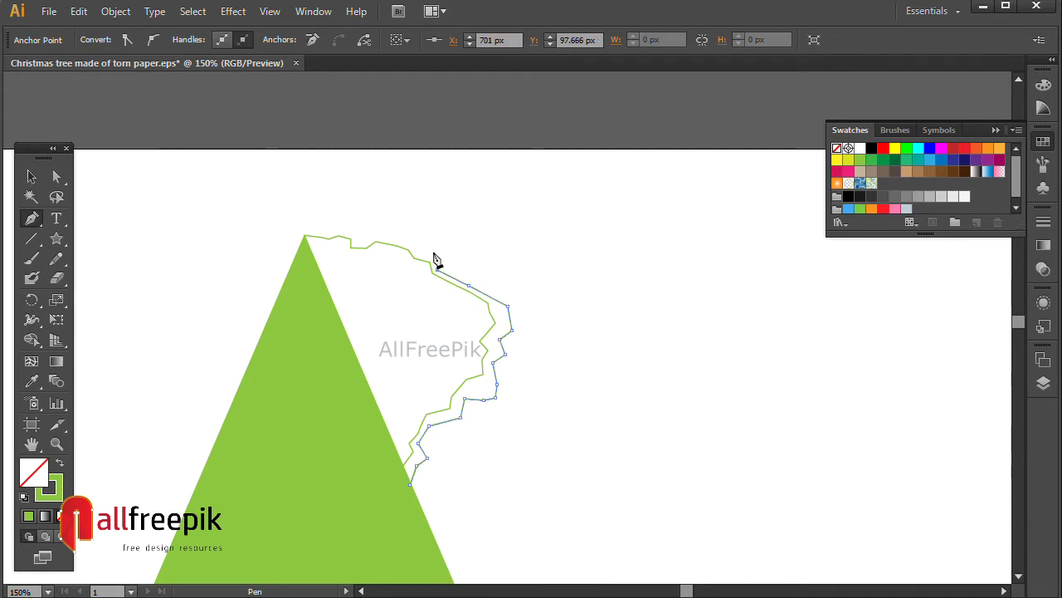
click(423, 255)
click(376, 233)
click(364, 242)
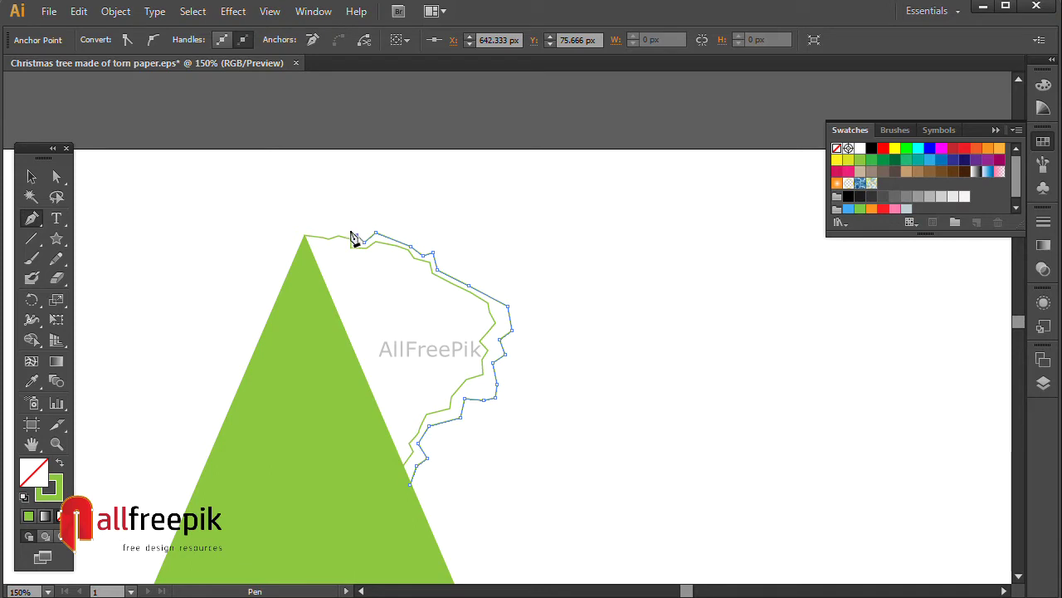
click(357, 235)
click(328, 234)
click(304, 237)
click(411, 484)
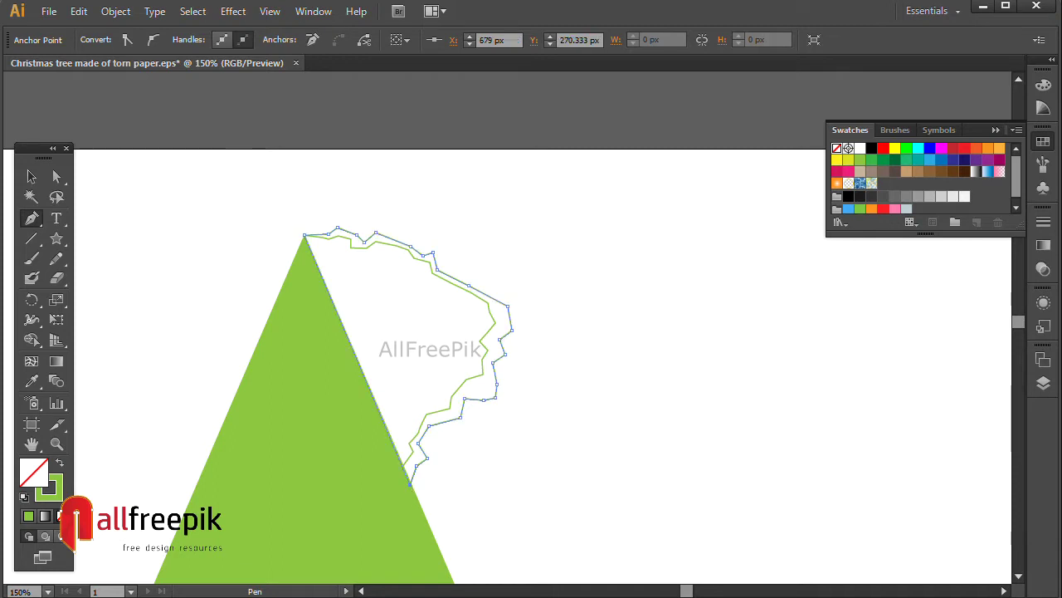
click(30, 177)
click(521, 192)
Zoom out over the tree and return to the Pen tool.
drag(613, 511, 599, 397)
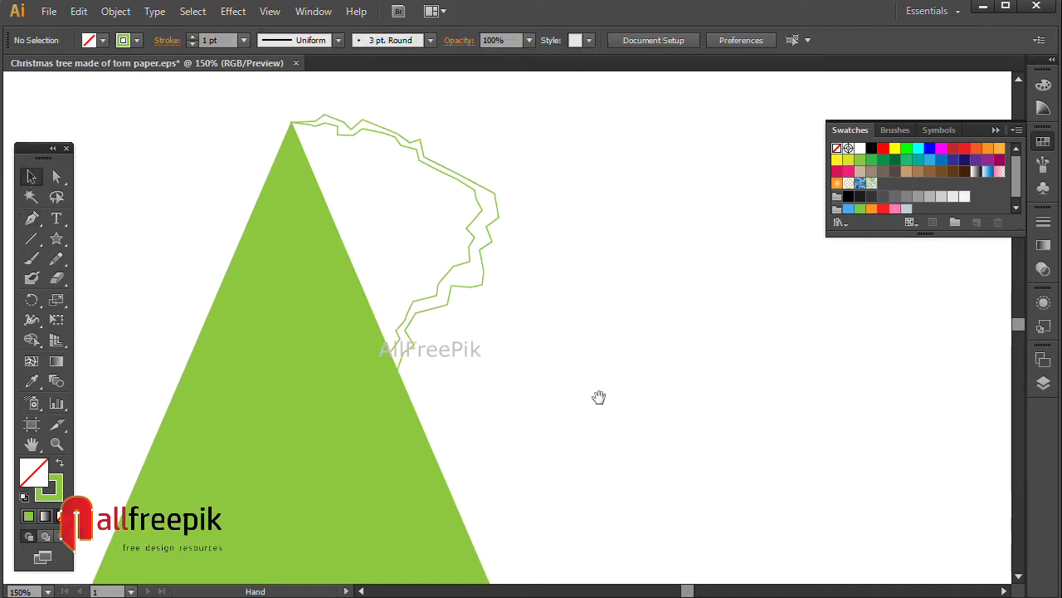
ctrl+alt+click(565, 375)
mouse_move(572, 448)
mouse_down()
mouse_move(539, 301)
mouse_move(523, 337)
mouse_up()
key(p)
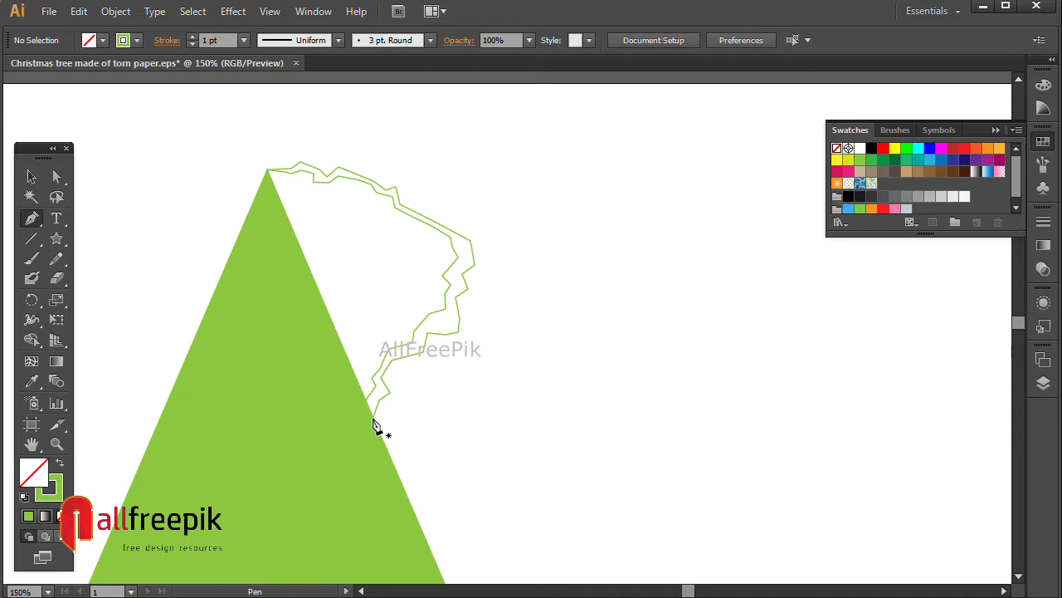
Start a third torn edge lower on the triangle's side, jagging rightward.
click(373, 419)
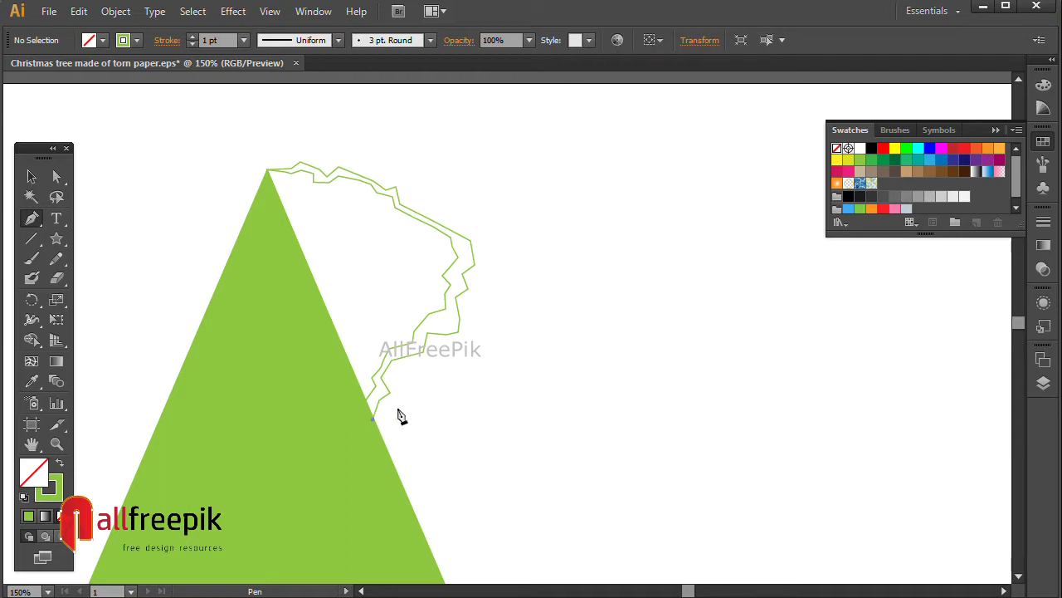
click(404, 395)
click(424, 405)
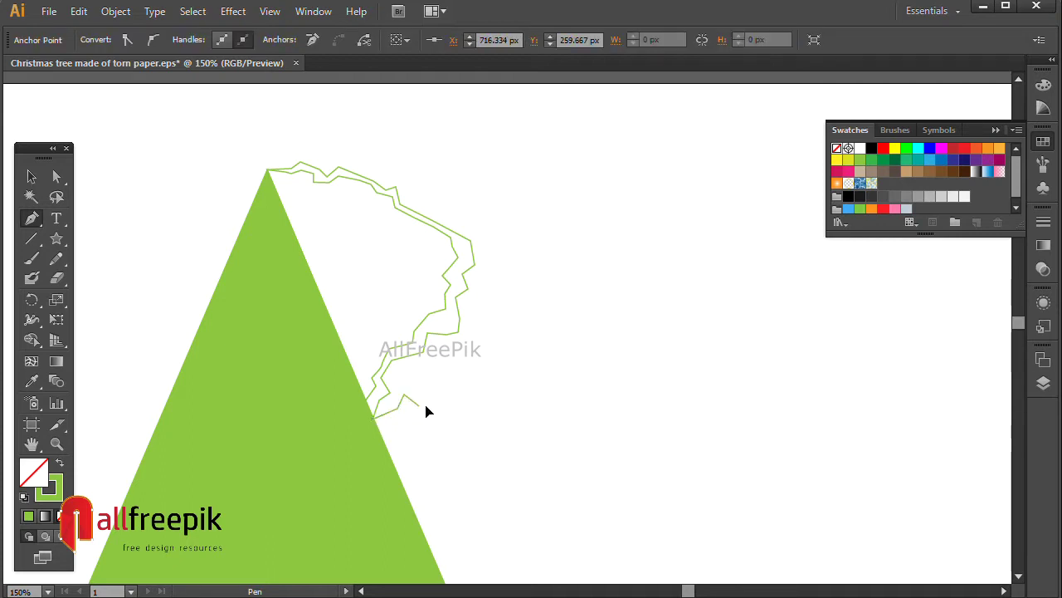
click(438, 397)
click(459, 410)
click(467, 384)
click(499, 390)
click(517, 397)
Zigzag the third torn edge downward along its outer side.
drag(594, 430, 521, 341)
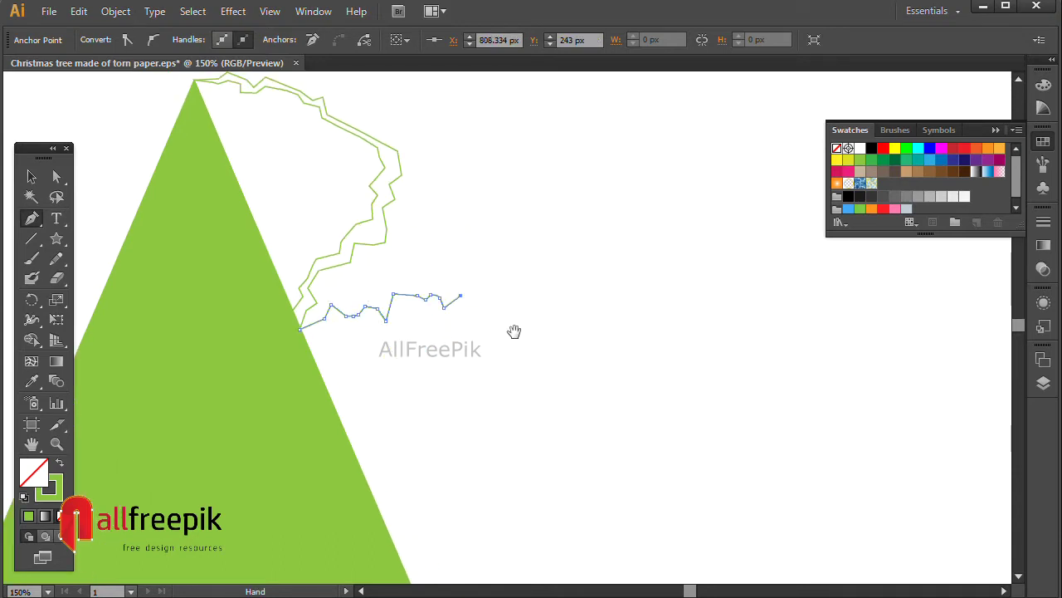
click(486, 315)
click(496, 333)
click(511, 341)
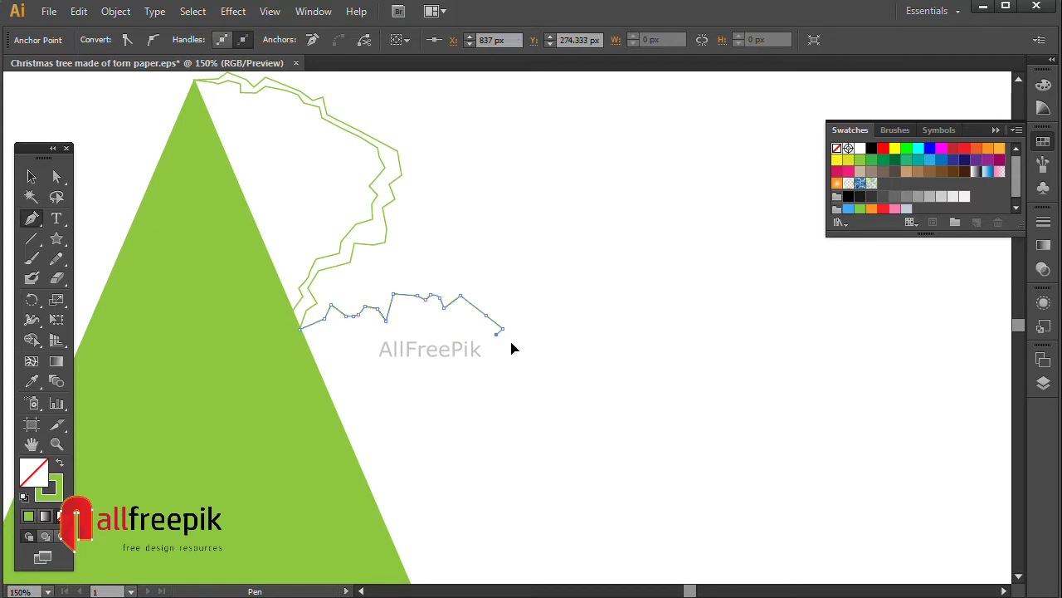
click(488, 358)
click(506, 364)
click(531, 385)
click(520, 386)
Continue the jagged edge down and back toward the triangle.
drag(545, 408, 558, 312)
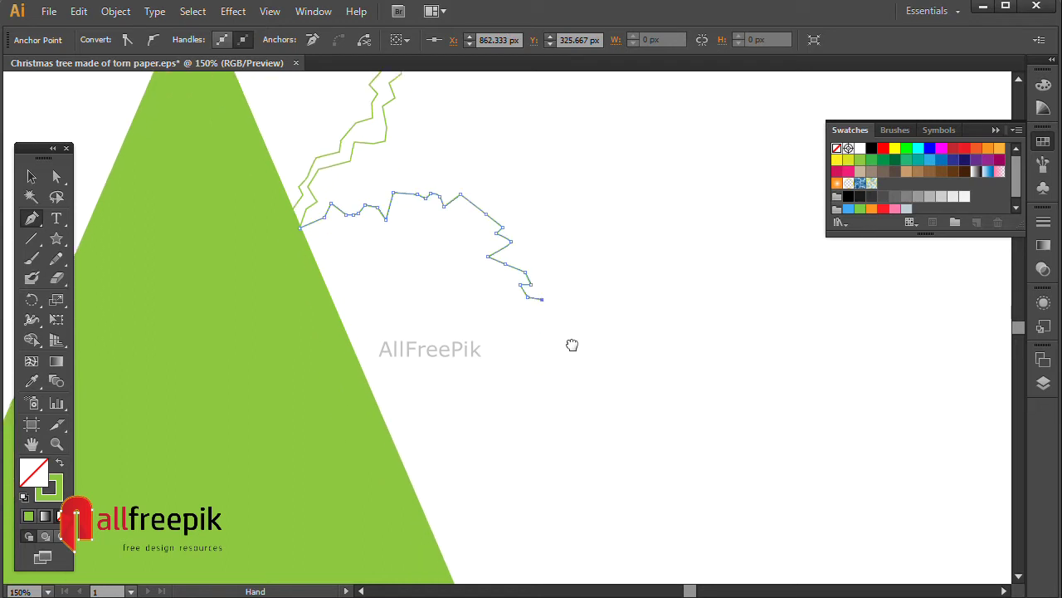
drag(569, 351, 547, 247)
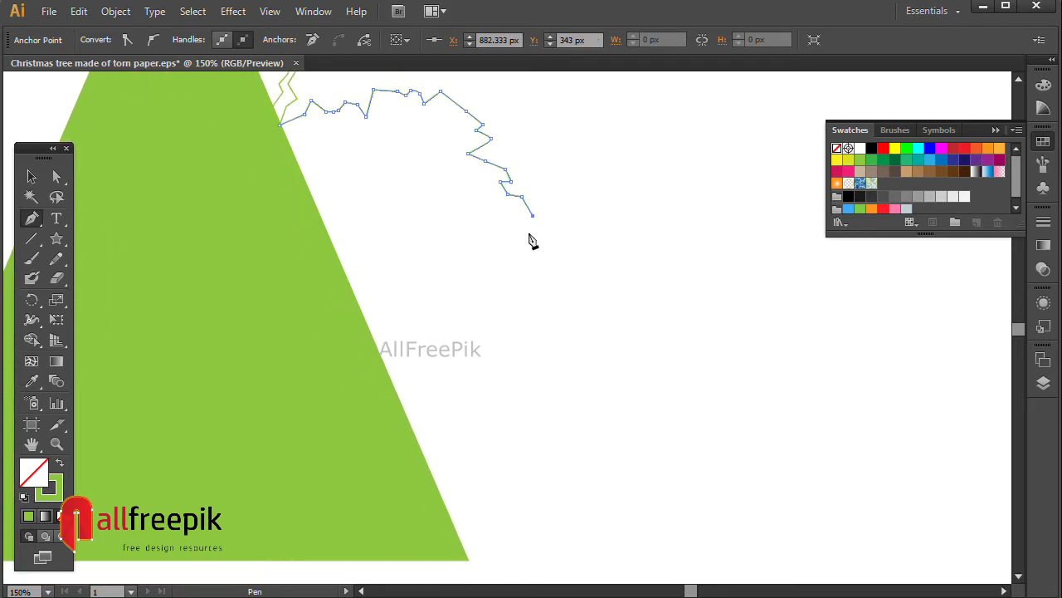
click(508, 225)
click(519, 245)
click(487, 265)
click(490, 287)
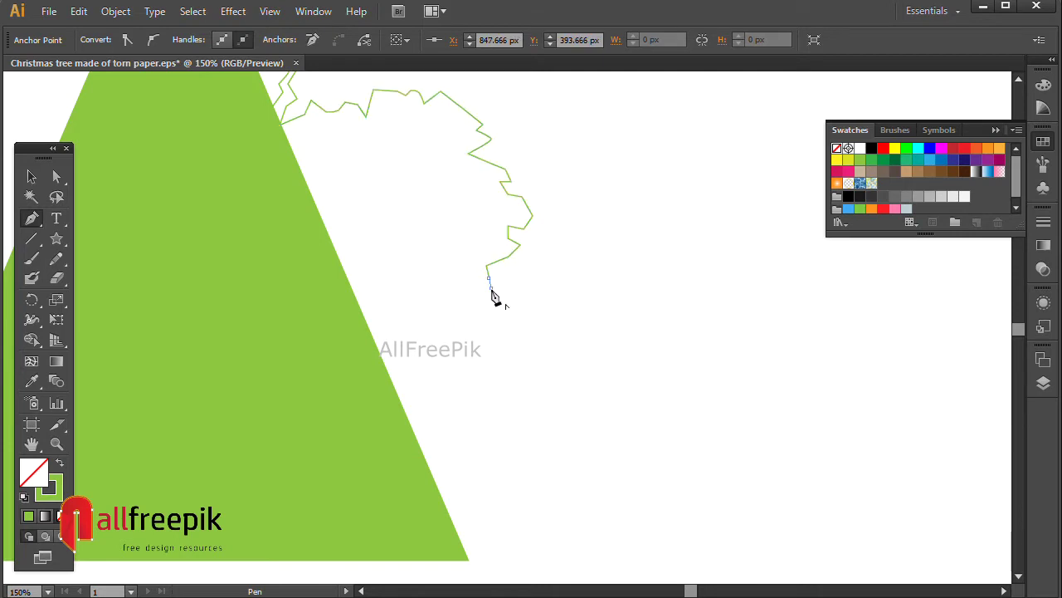
click(480, 311)
click(457, 298)
click(463, 321)
click(455, 330)
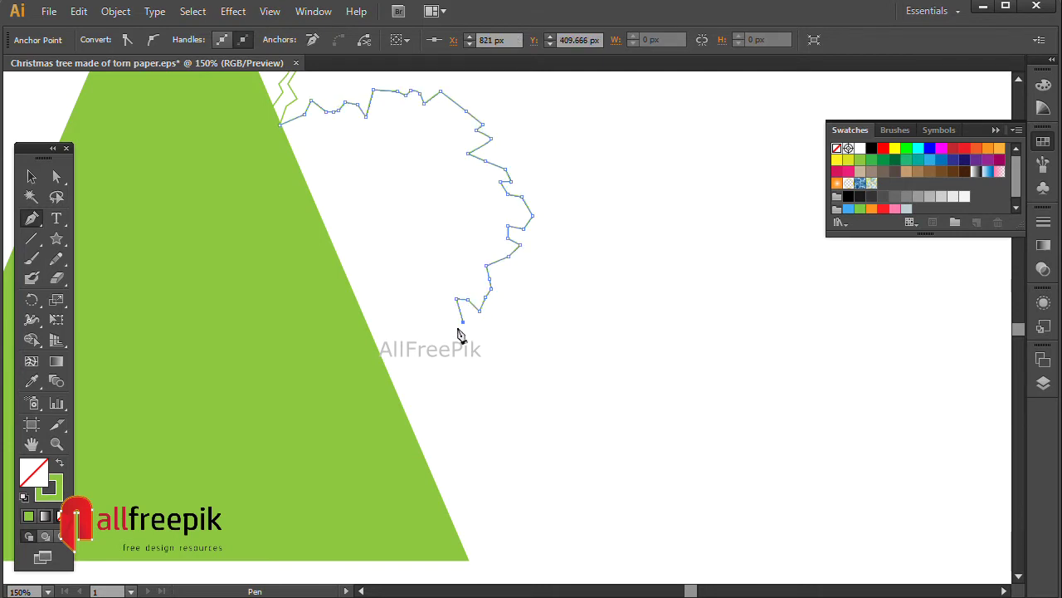
Carry the edge left to the tree's side and close it at its start point.
click(443, 331)
click(407, 335)
click(378, 327)
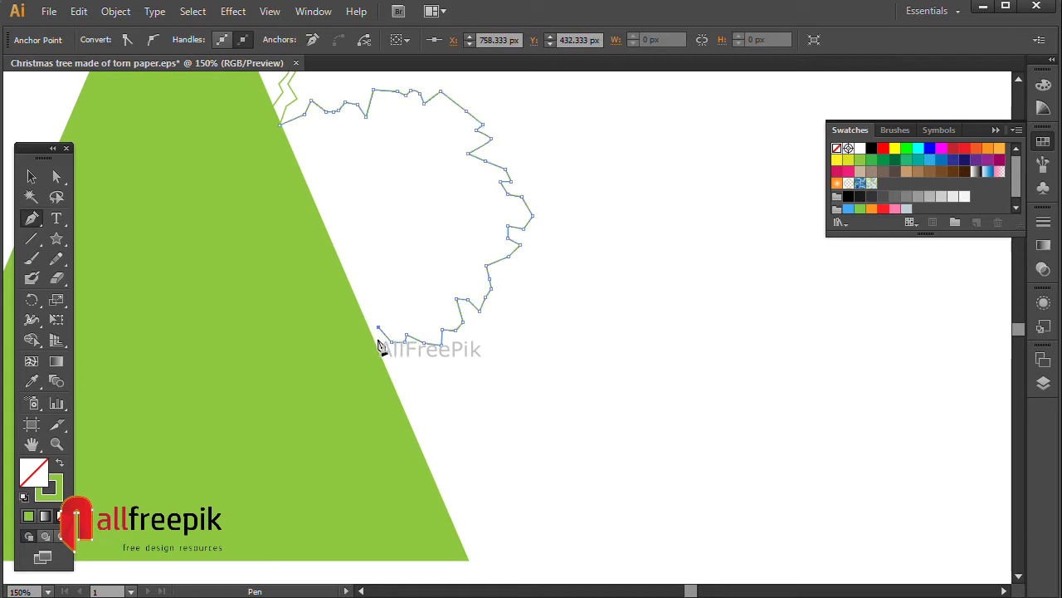
click(372, 342)
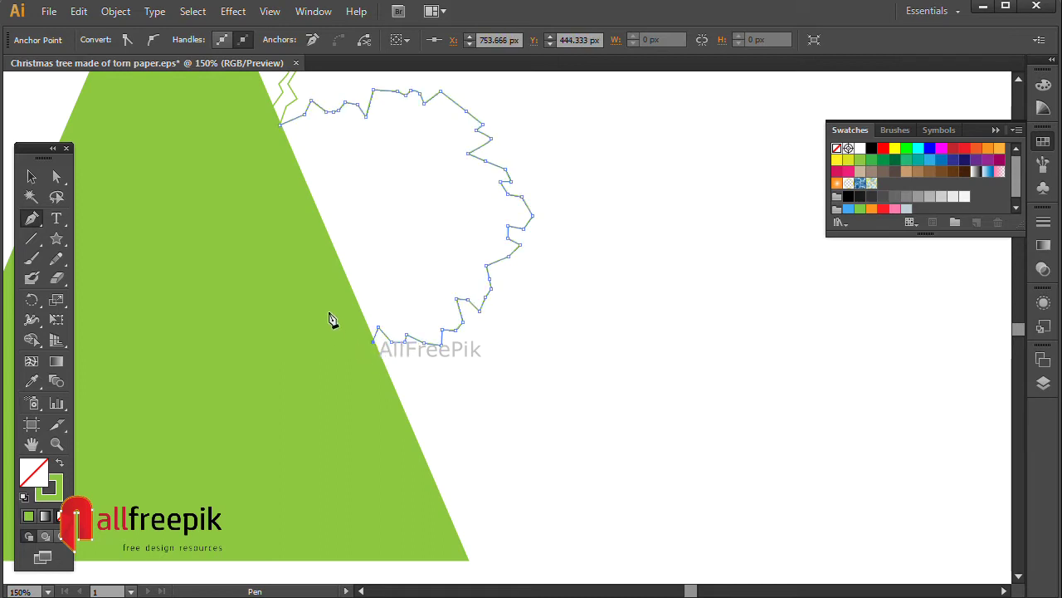
click(280, 126)
key(v)
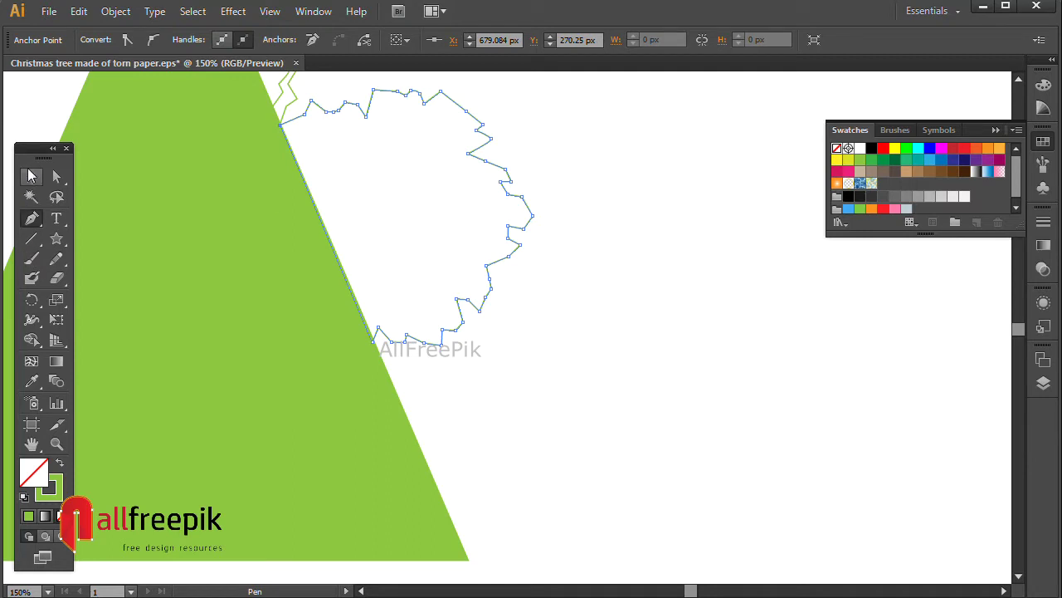
click(586, 343)
scroll(583, 357, up, 2)
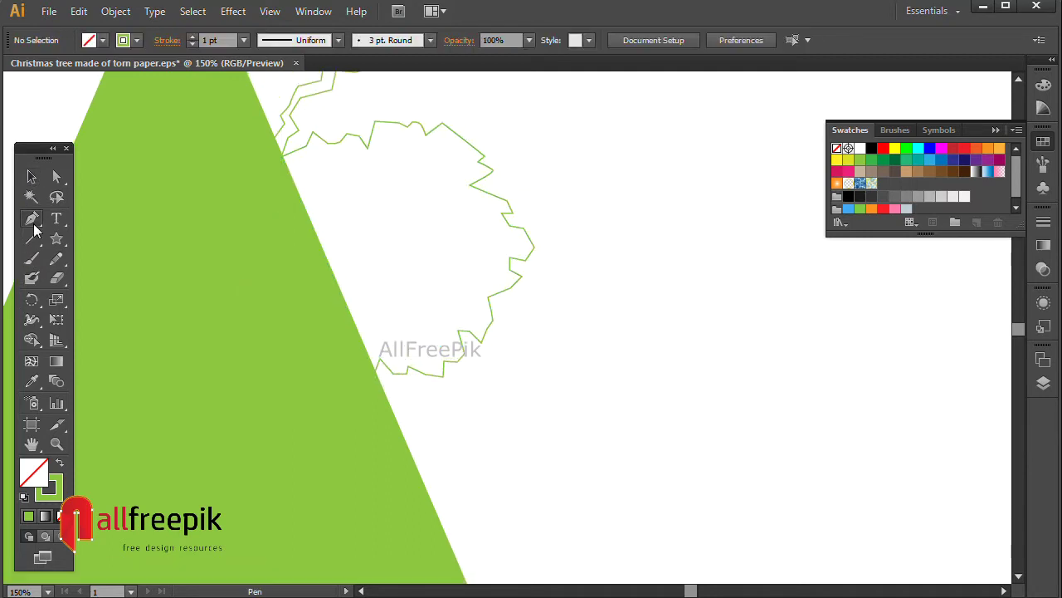
With the Pen tool, zigzag a second jagged outline from the triangle edge around the lower right.
click(33, 222)
drag(382, 373, 380, 395)
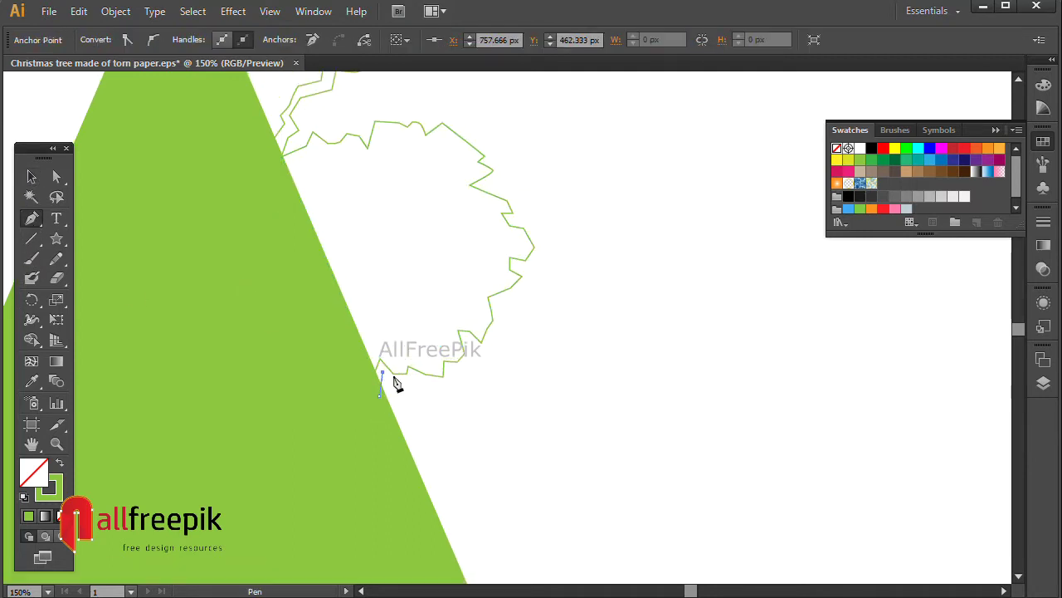
click(397, 383)
click(427, 382)
click(445, 382)
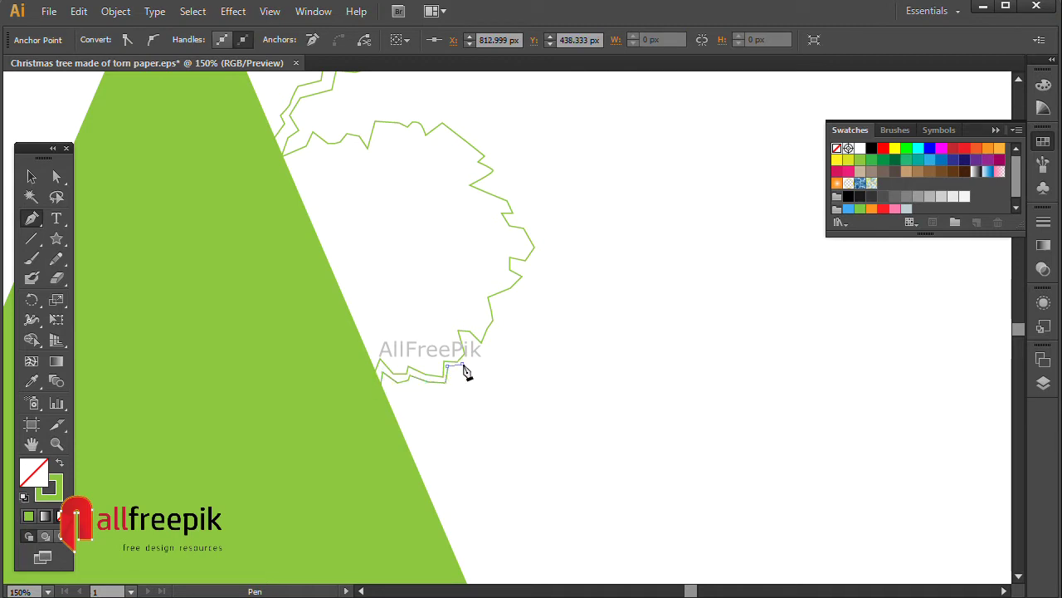
click(464, 364)
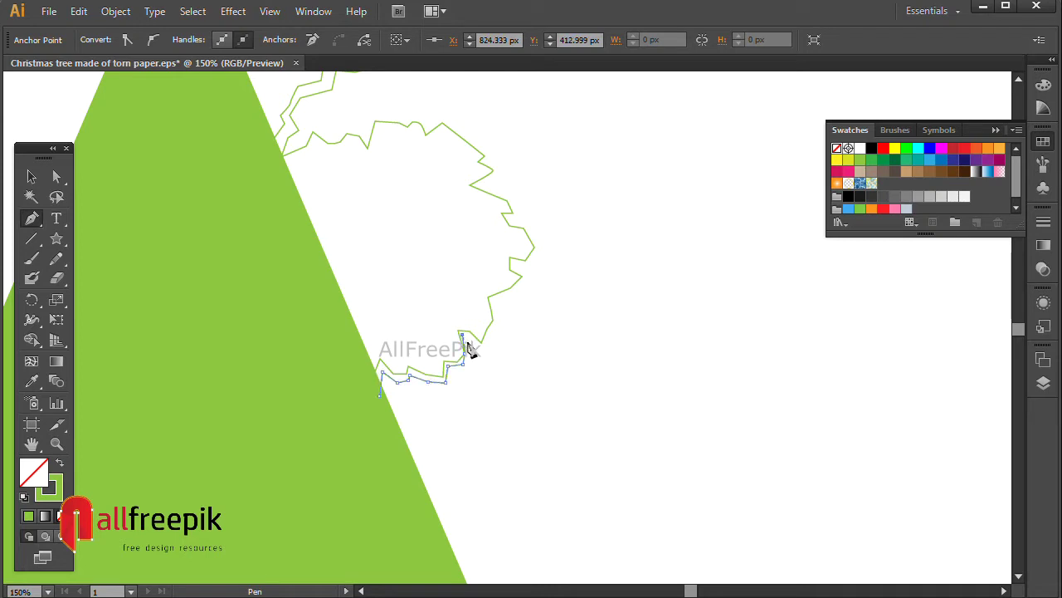
click(484, 355)
click(497, 300)
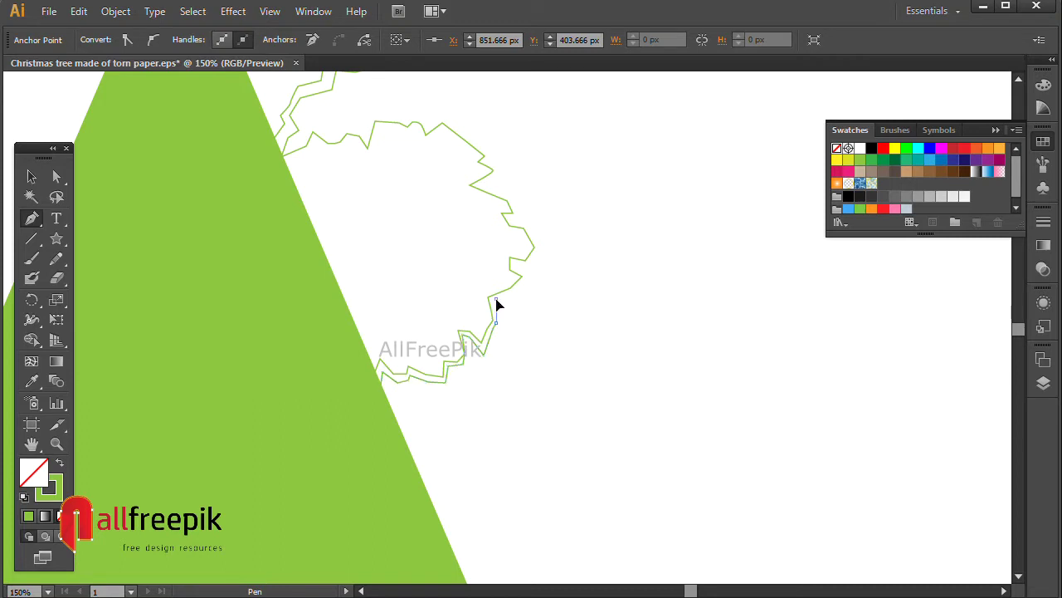
click(526, 285)
click(514, 261)
click(541, 247)
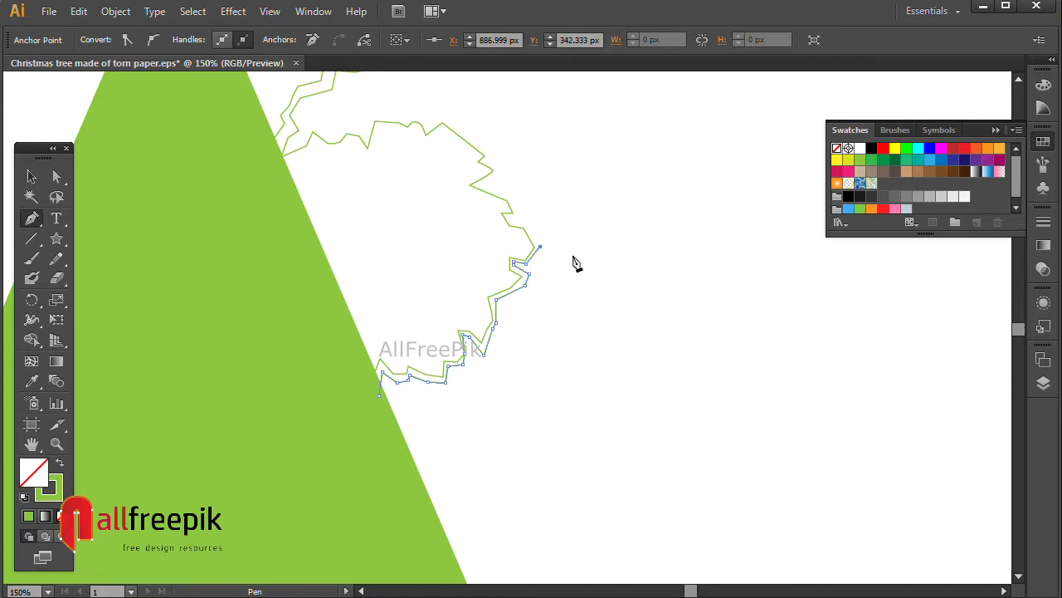
Continue the jagged outline over the top and close it back along the triangle edge.
drag(561, 222, 554, 323)
click(518, 321)
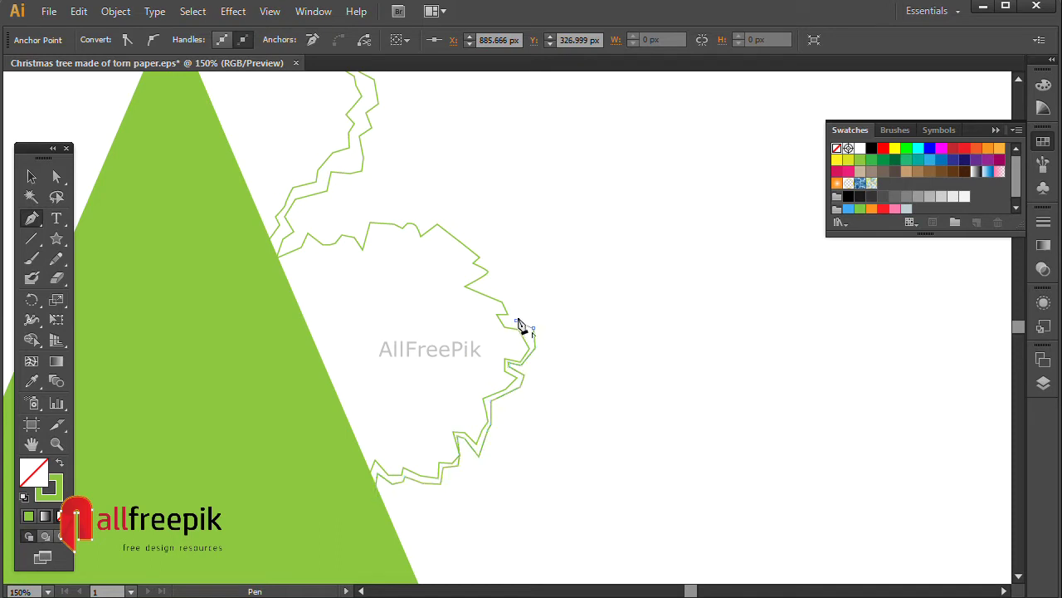
click(518, 291)
click(491, 283)
click(499, 261)
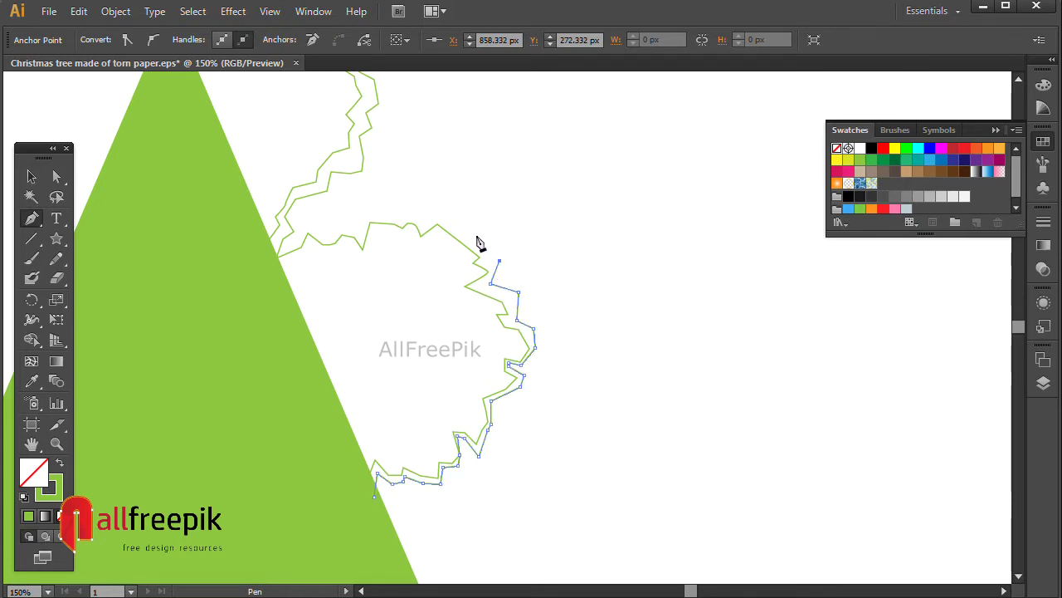
click(485, 260)
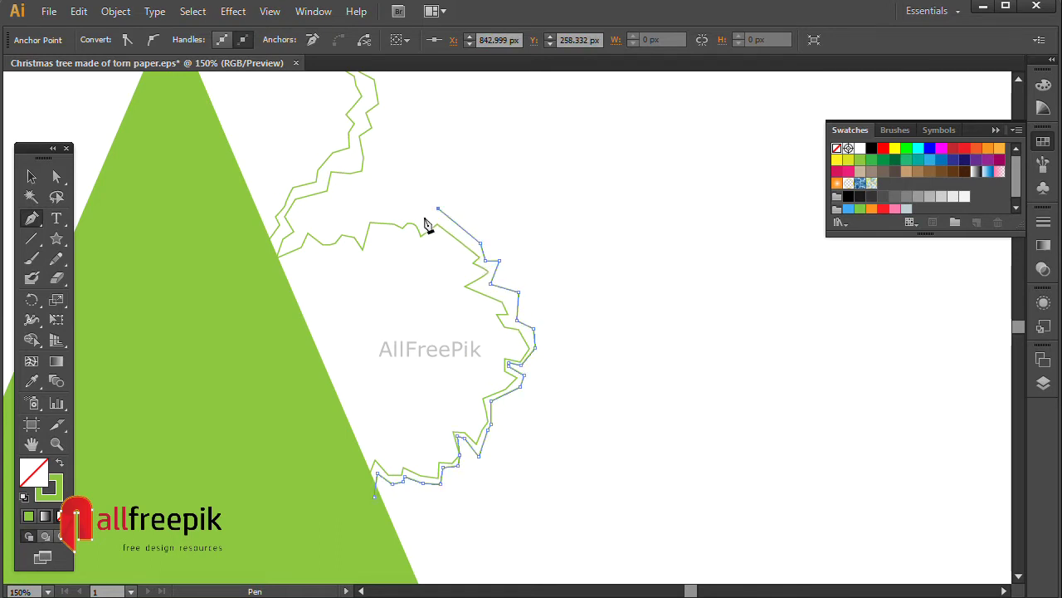
click(373, 214)
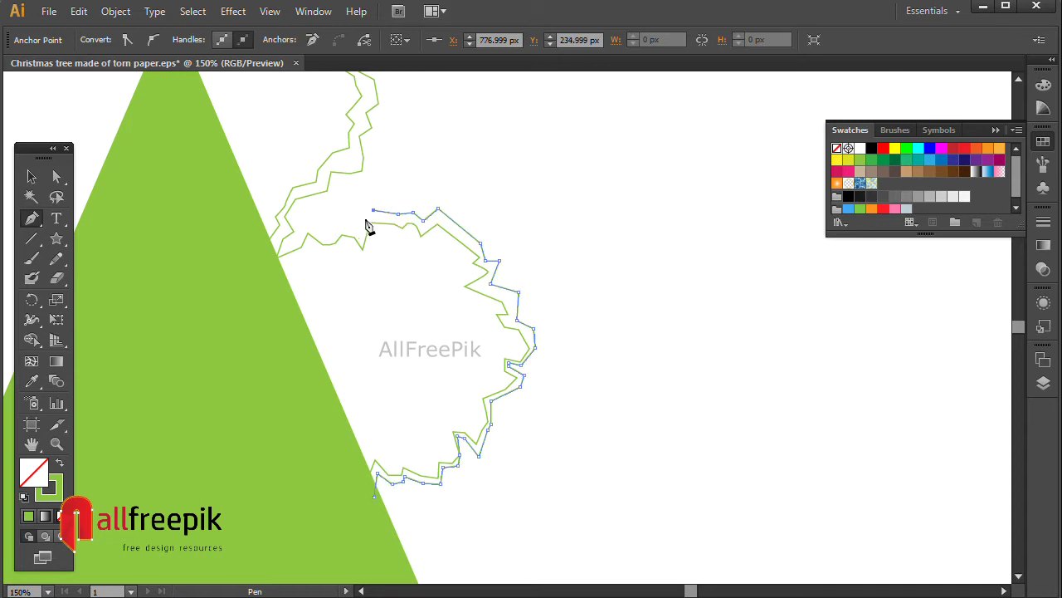
ctrl+click(362, 233)
click(347, 226)
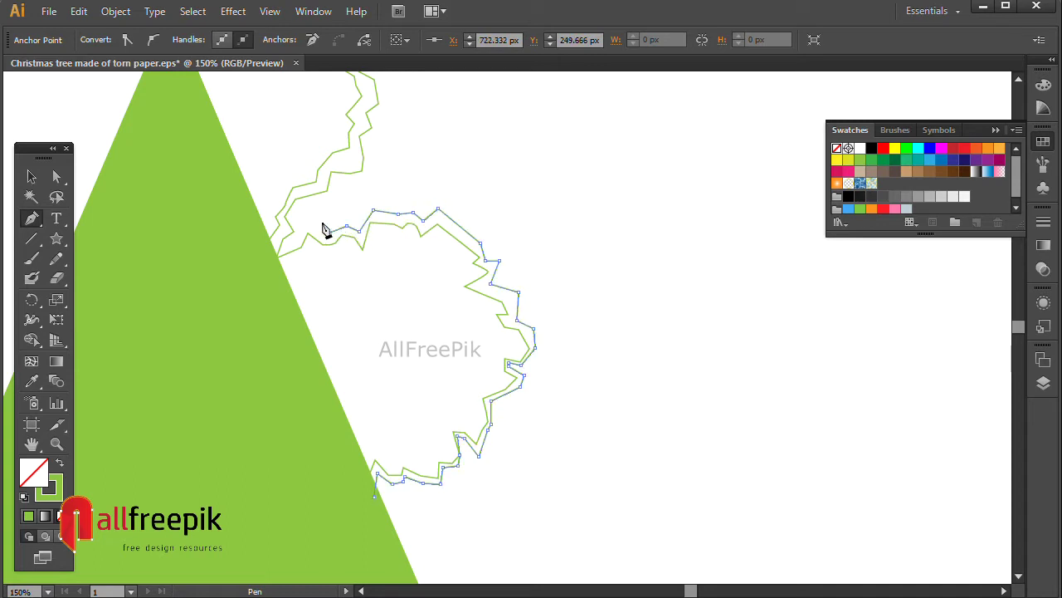
click(332, 231)
click(319, 222)
click(289, 241)
click(273, 260)
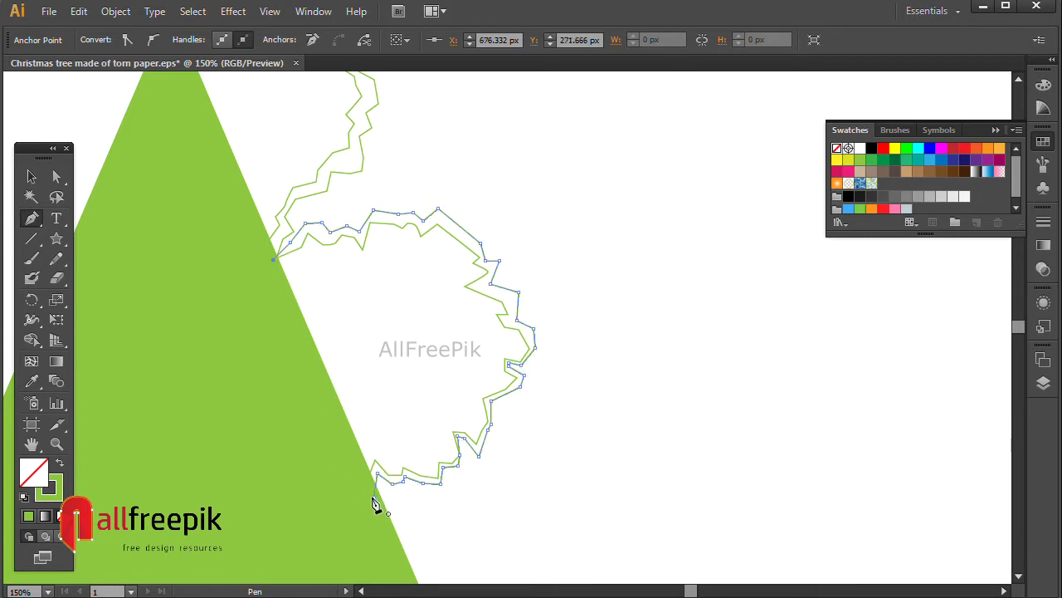
click(373, 498)
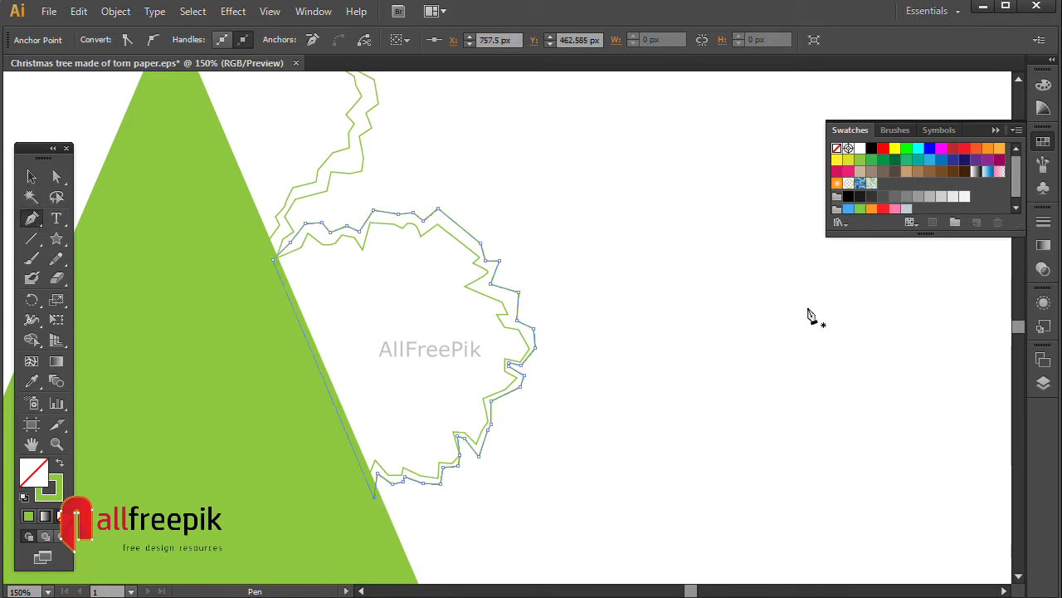
Deselect the finished outline and begin a new zigzag path off the triangle's lower right edge.
key(v)
click(702, 297)
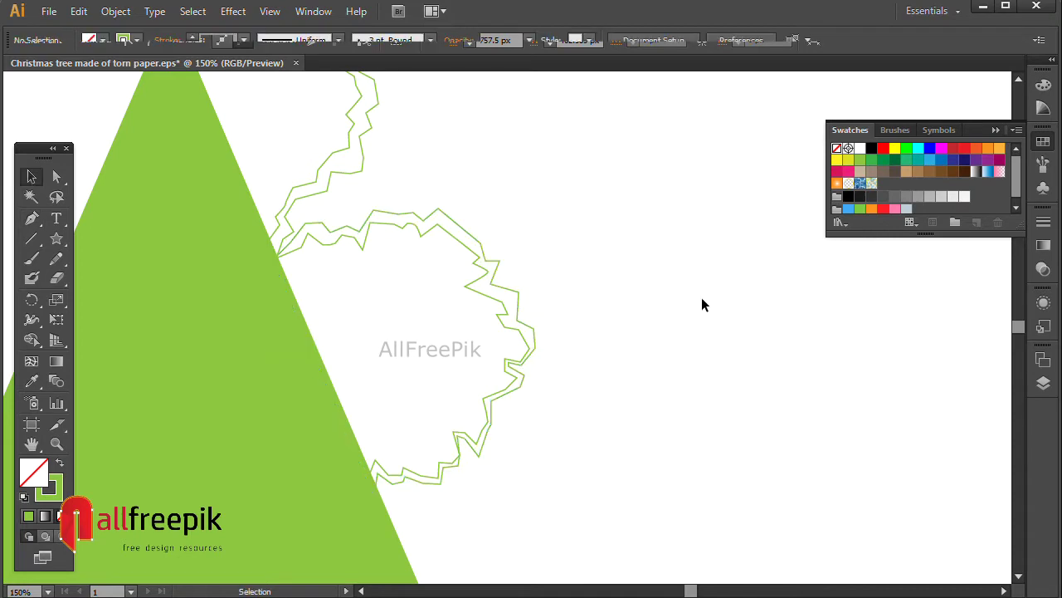
drag(658, 464, 626, 265)
click(37, 221)
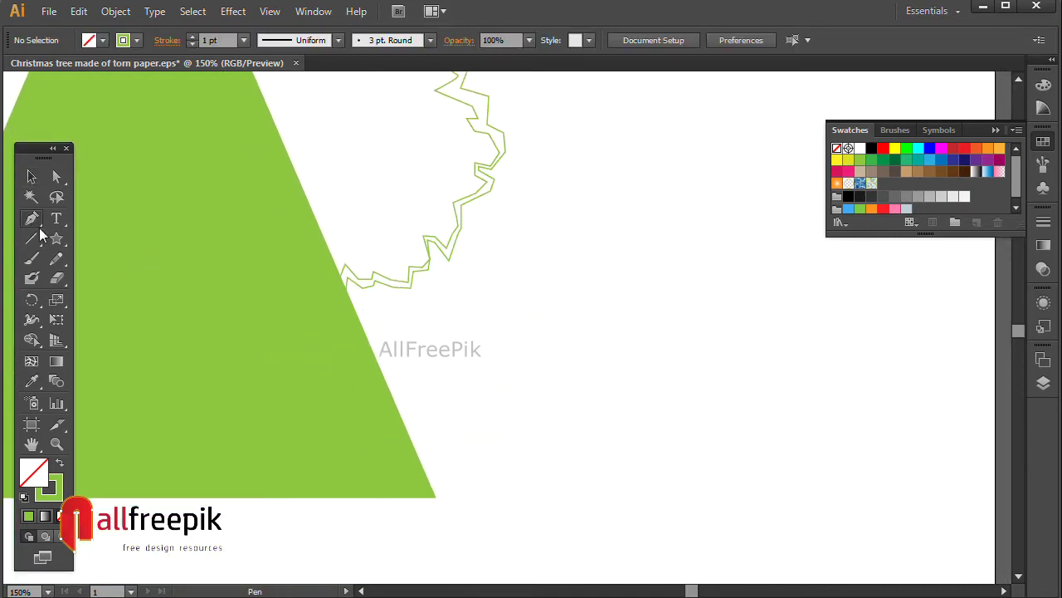
click(343, 293)
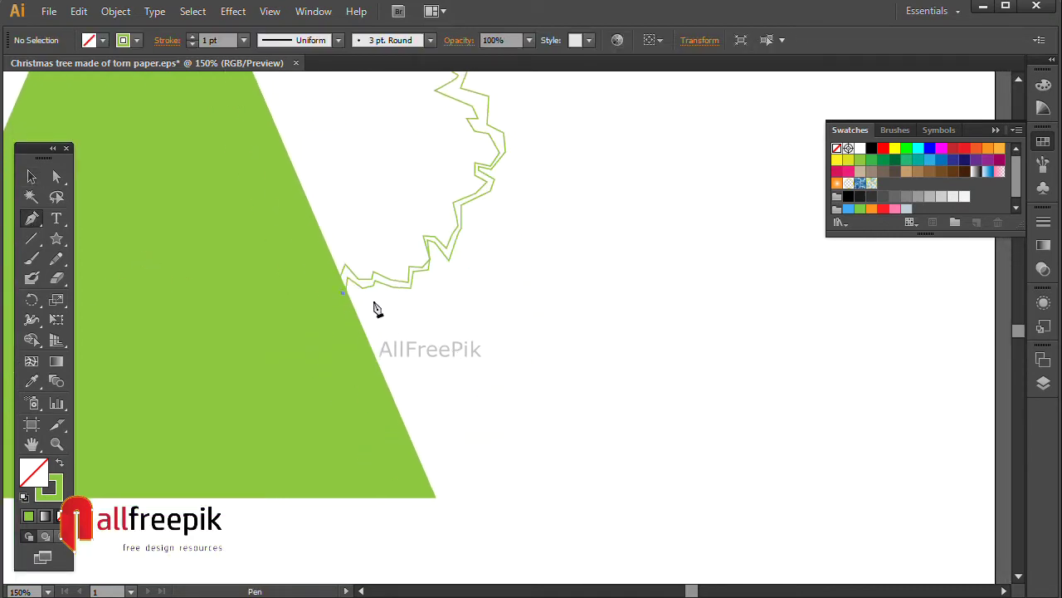
click(372, 300)
click(408, 307)
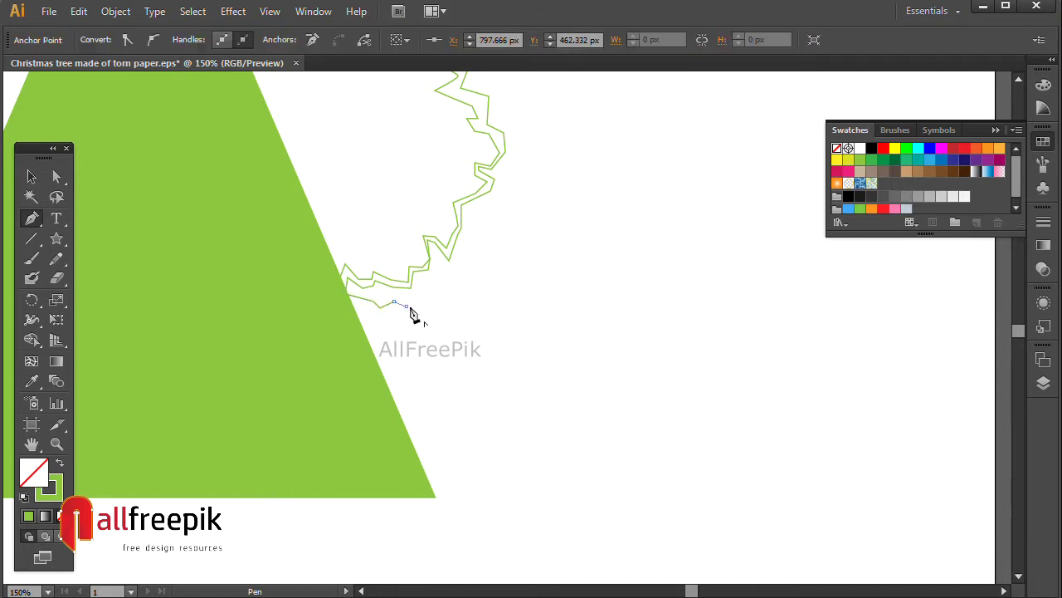
click(451, 293)
click(474, 307)
click(531, 321)
click(569, 346)
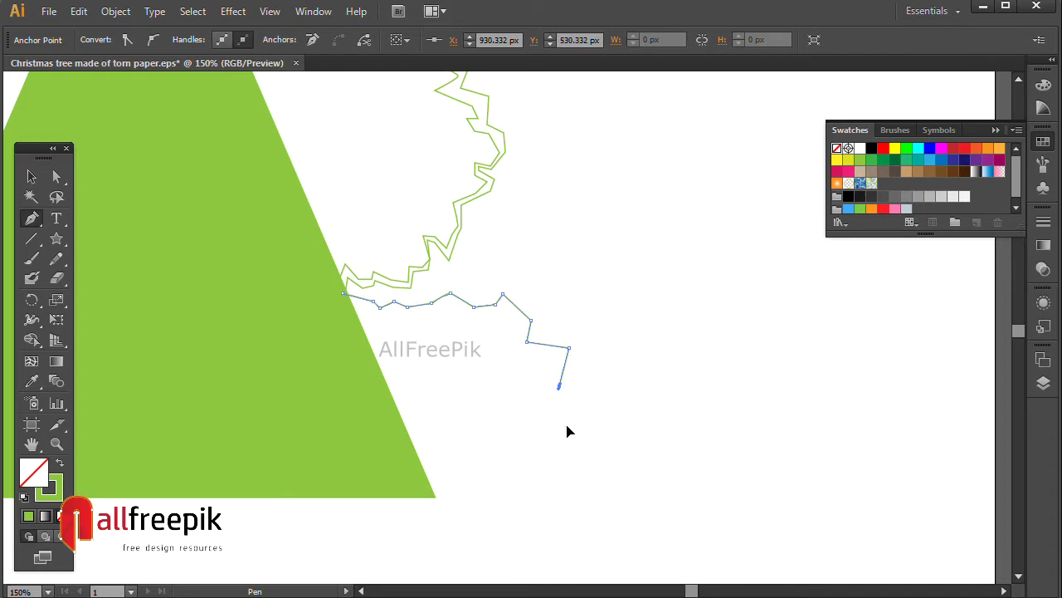
Run the jagged edge down to the bottom corner, close it at its start, and deselect.
click(536, 459)
click(511, 445)
click(518, 477)
click(479, 495)
click(447, 504)
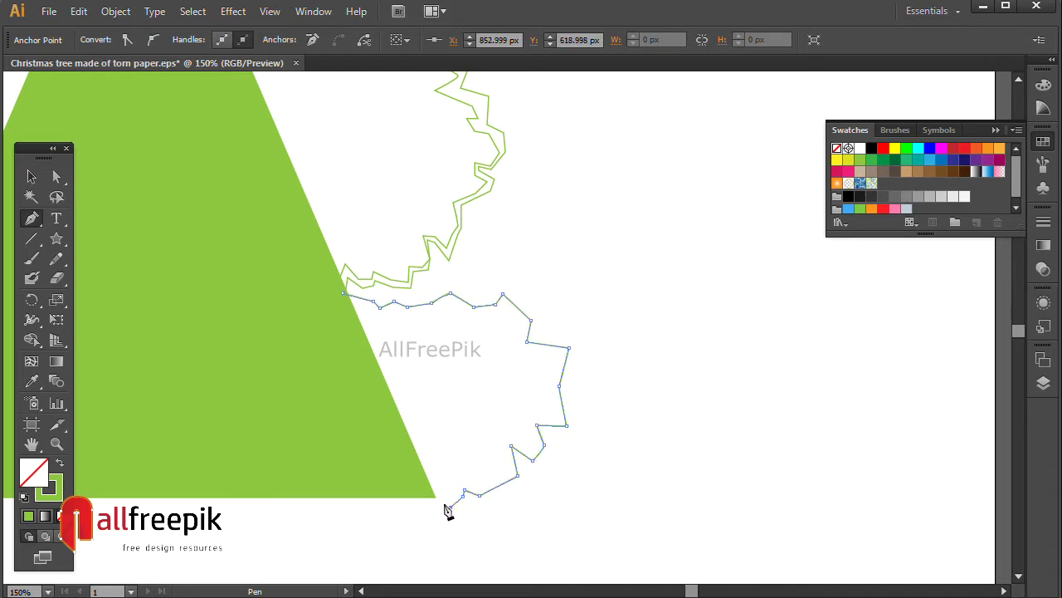
click(435, 498)
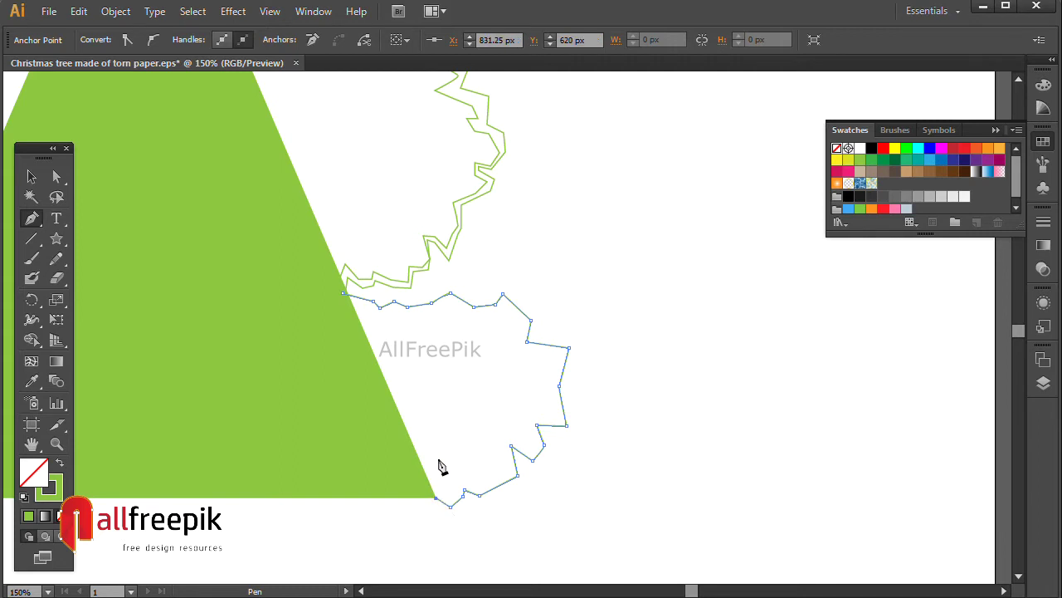
click(343, 301)
click(31, 176)
click(725, 298)
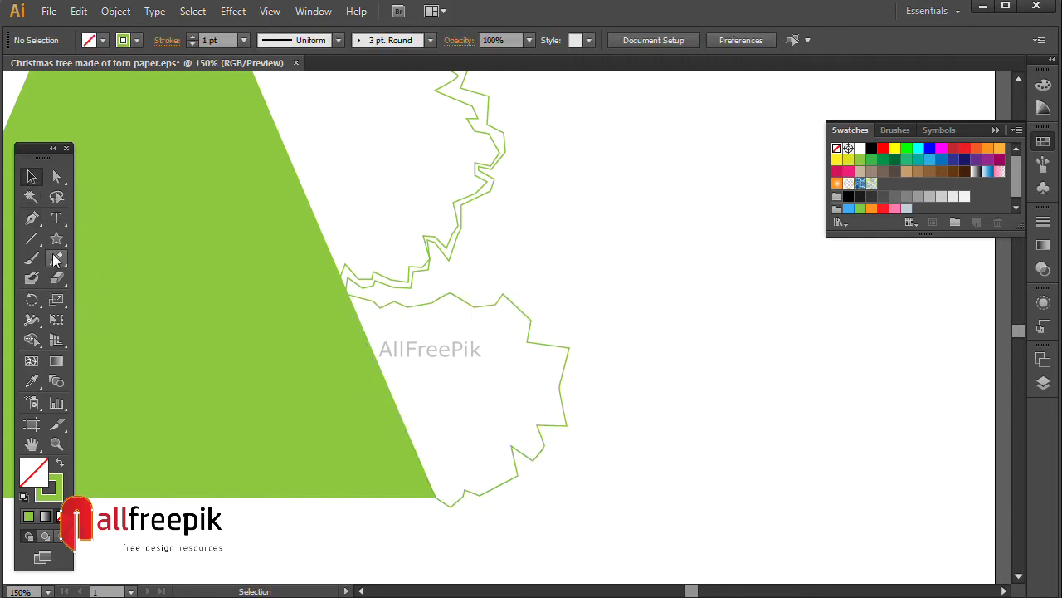
click(32, 218)
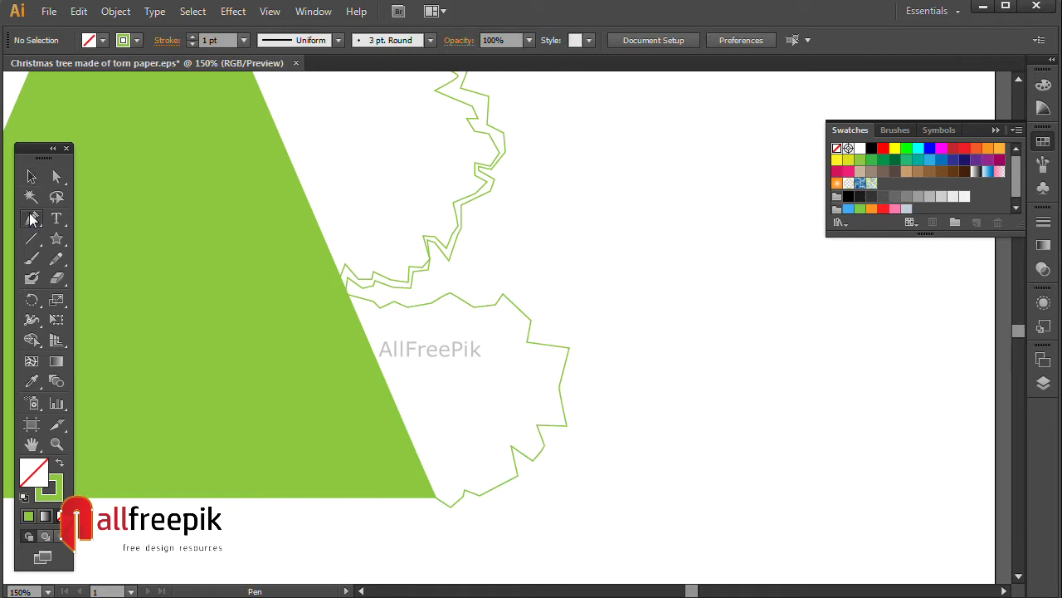
Start an inner jagged path from the bottom corner up inside the lower torn shape.
click(433, 496)
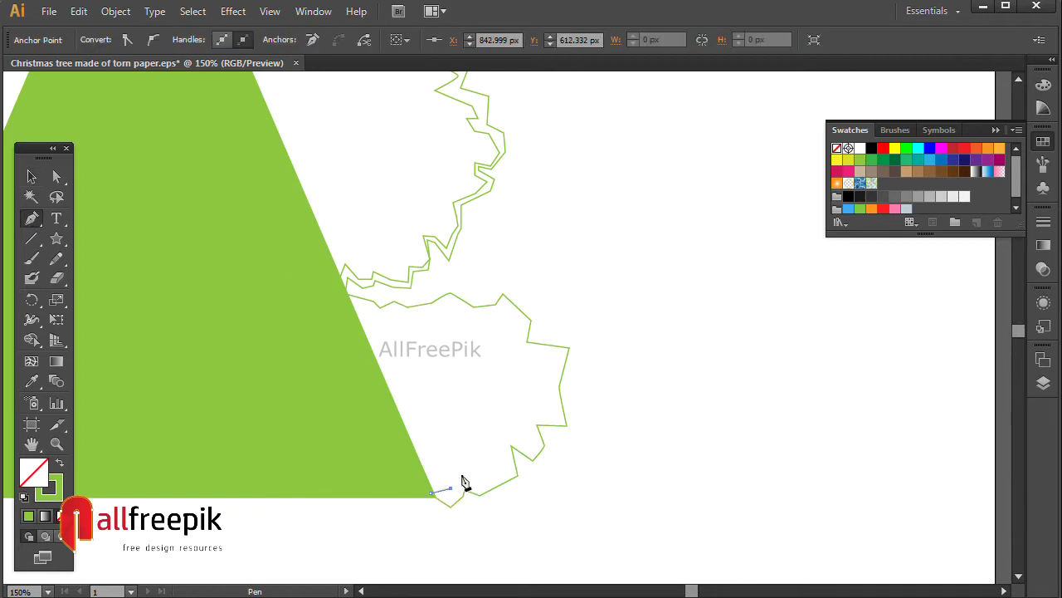
click(501, 470)
click(492, 433)
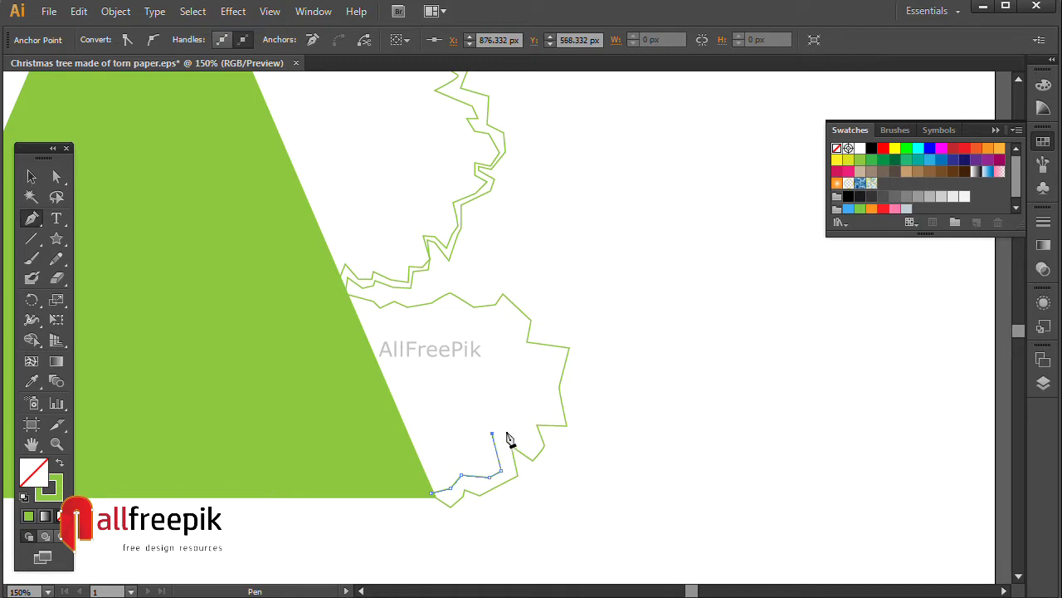
click(526, 445)
click(523, 413)
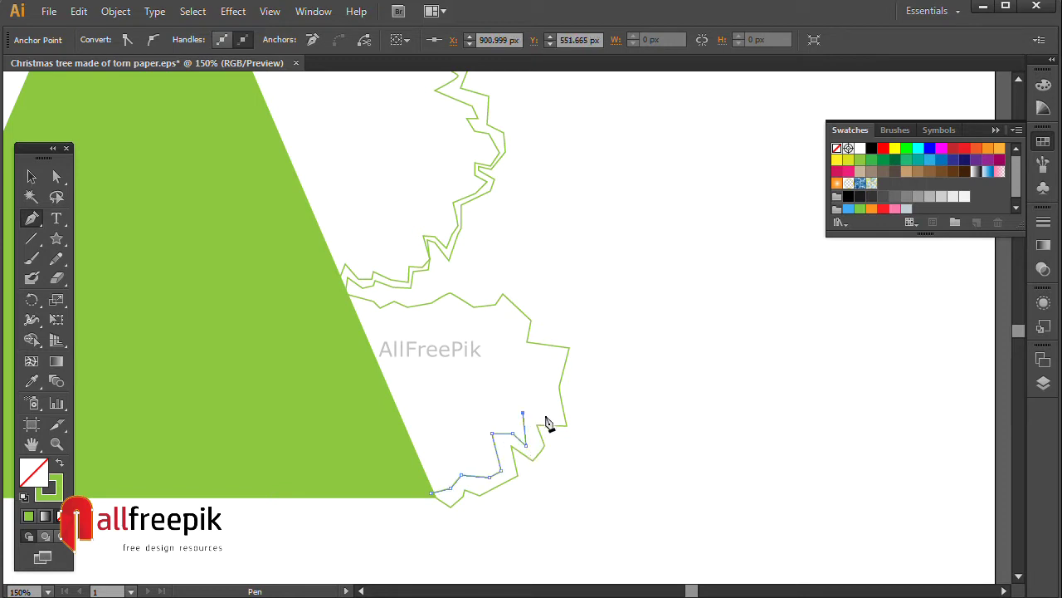
click(546, 414)
click(510, 360)
Finish the inner path up and left to the triangle edge, then deselect it.
click(505, 323)
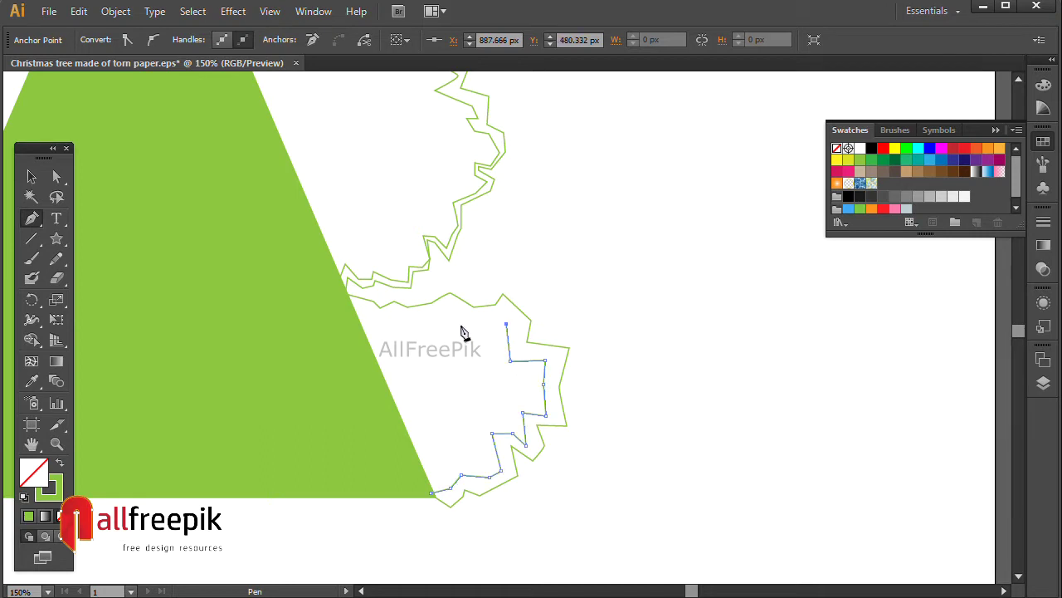
click(481, 313)
click(449, 297)
click(414, 311)
click(395, 309)
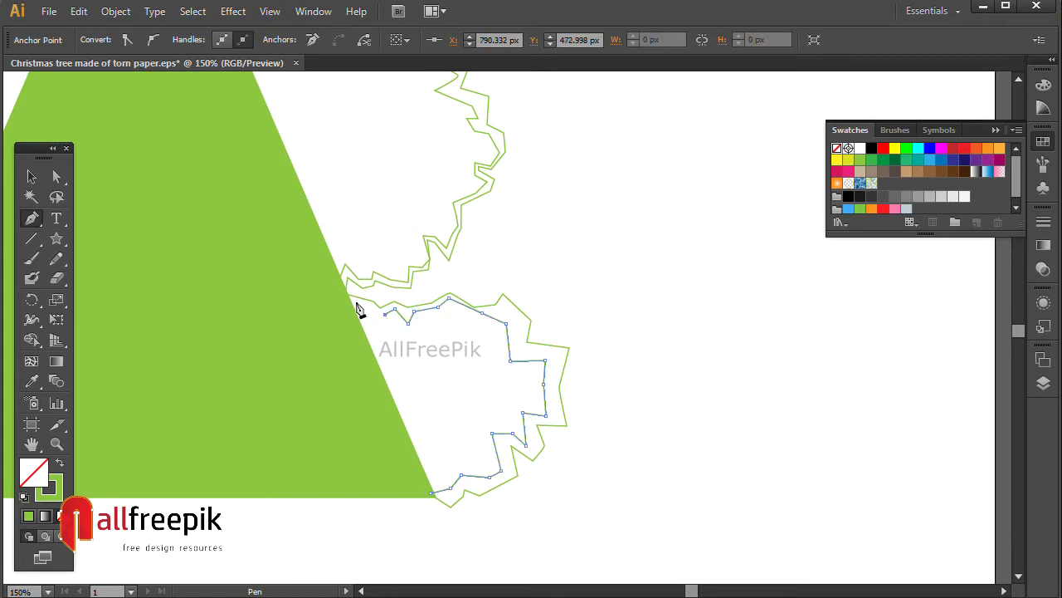
click(356, 303)
key(v)
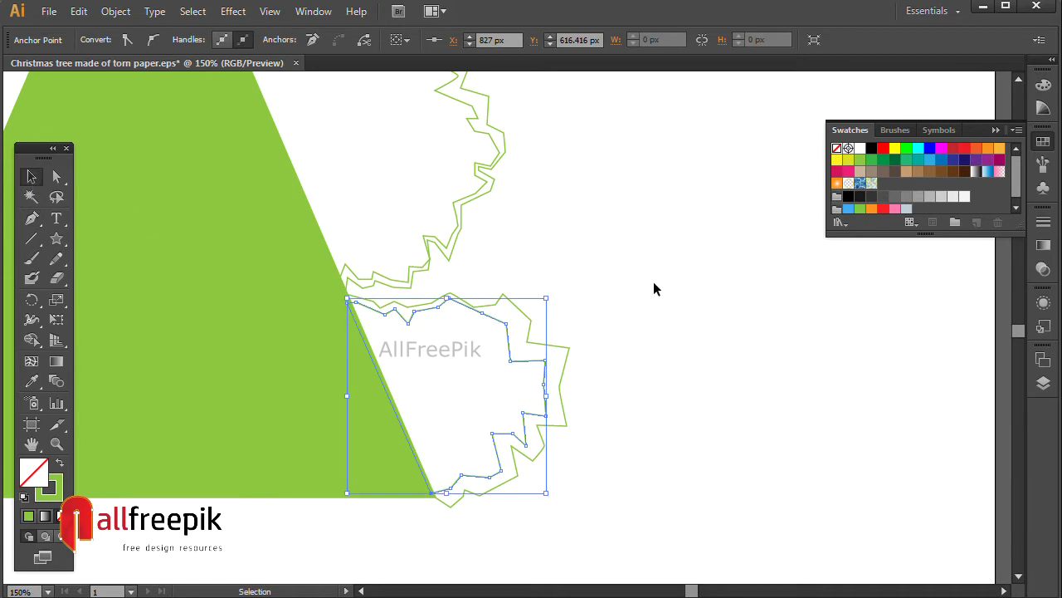
click(653, 280)
Zoom to about 92% on the triangle and its three torn outlines.
key(ctrl+minus)
key(ctrl+minus)
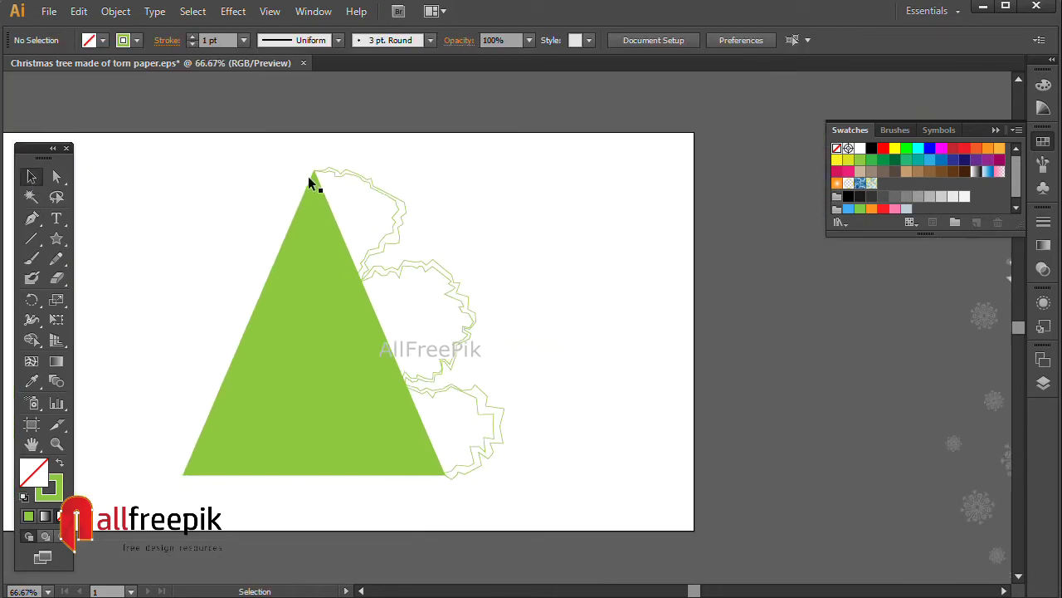
drag(141, 167, 673, 526)
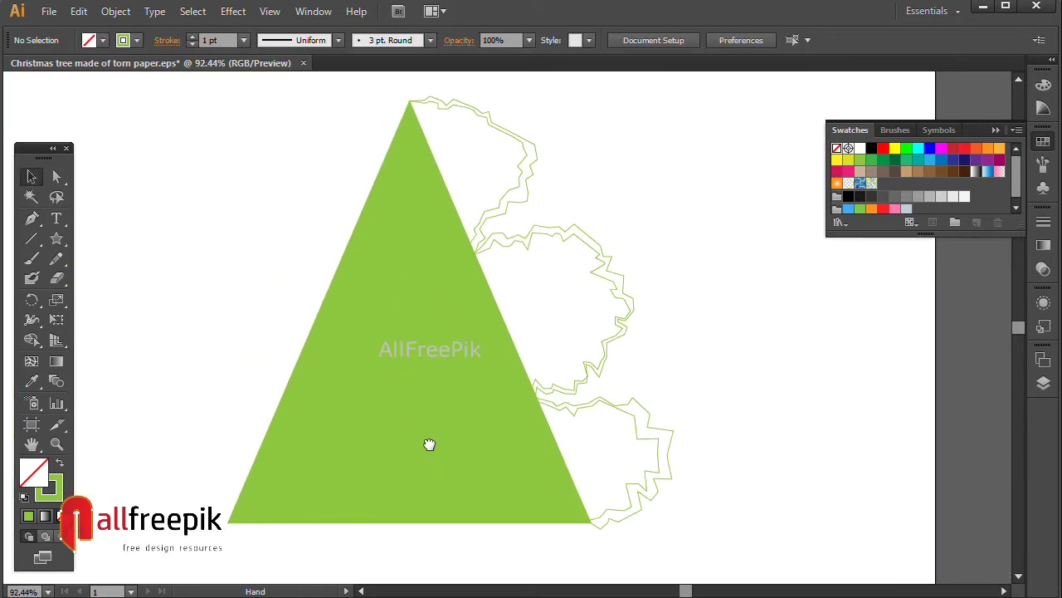
key(p)
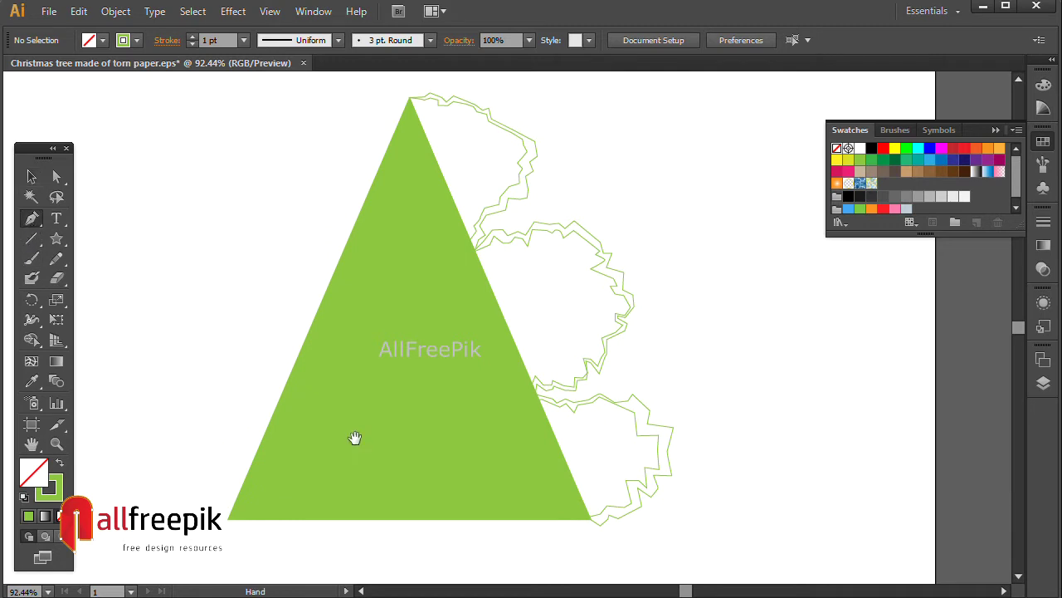
scroll(353, 437, down, 1)
Zigzag a torn edge along the triangle's bottom from the left corner toward the right.
click(224, 490)
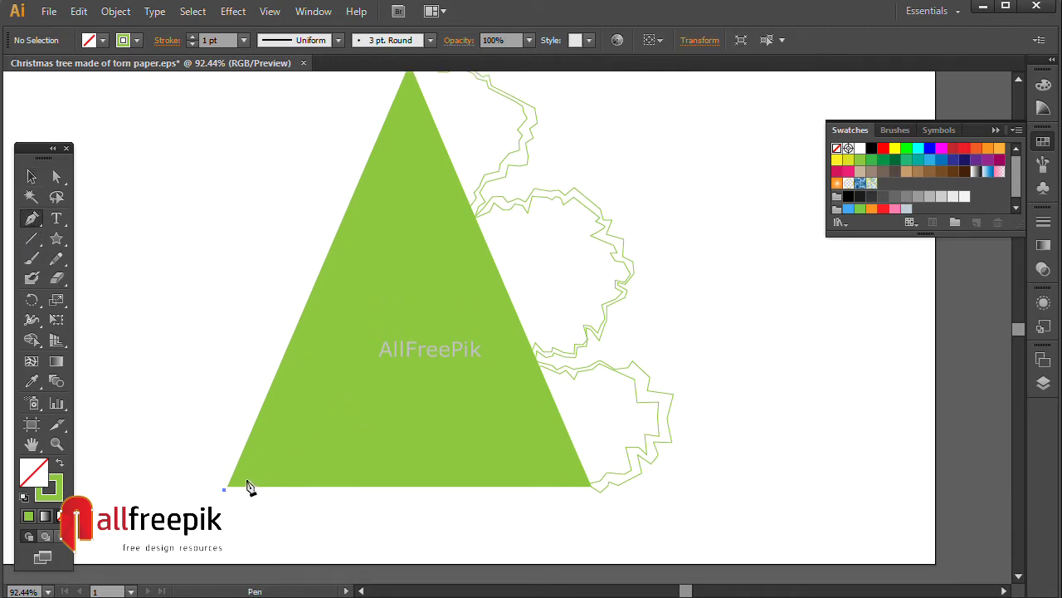
click(246, 480)
click(270, 485)
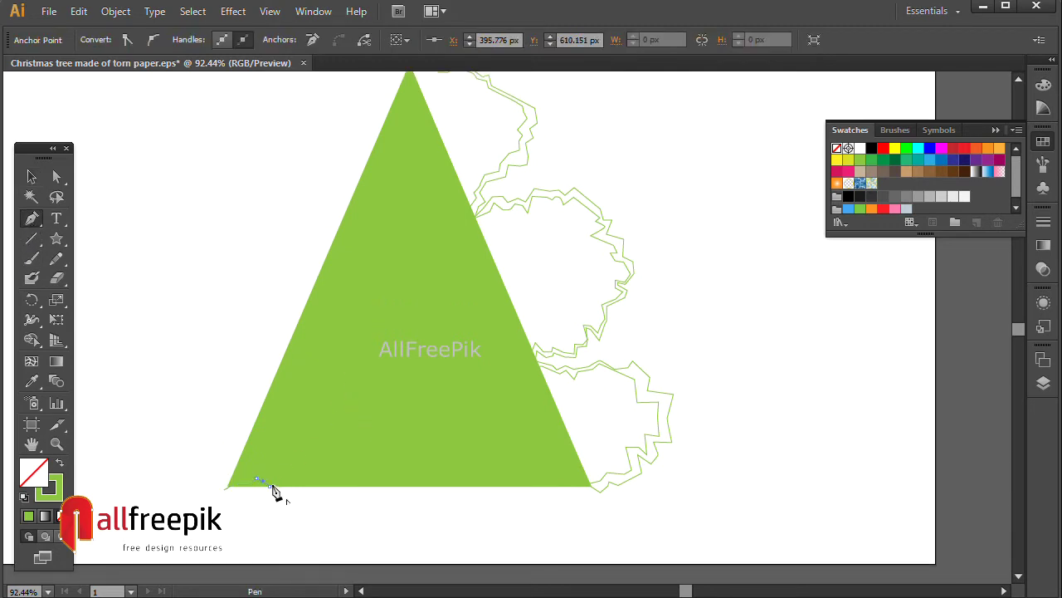
click(293, 475)
click(316, 477)
click(310, 487)
click(370, 469)
click(383, 479)
End the zigzag at the bottom-right corner, close the strip below it, and deselect.
ctrl+click(469, 484)
ctrl+click(509, 474)
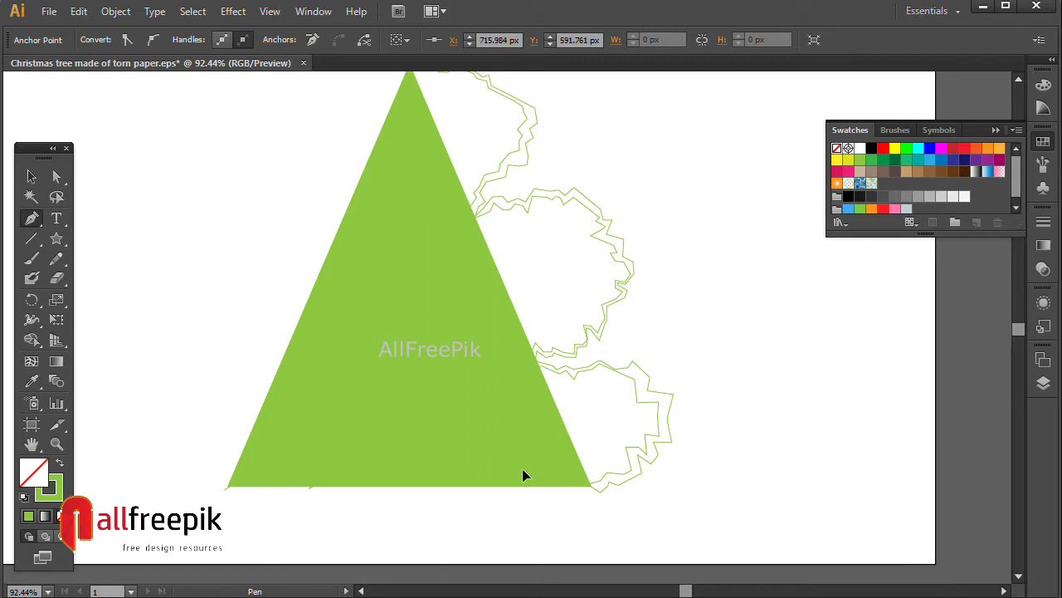
click(564, 476)
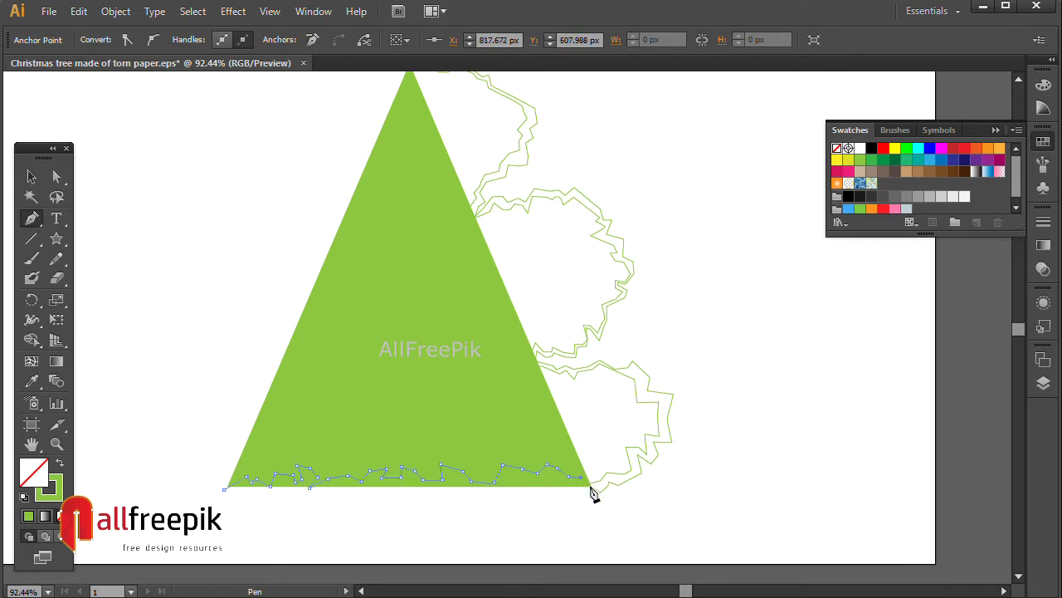
click(588, 518)
click(225, 490)
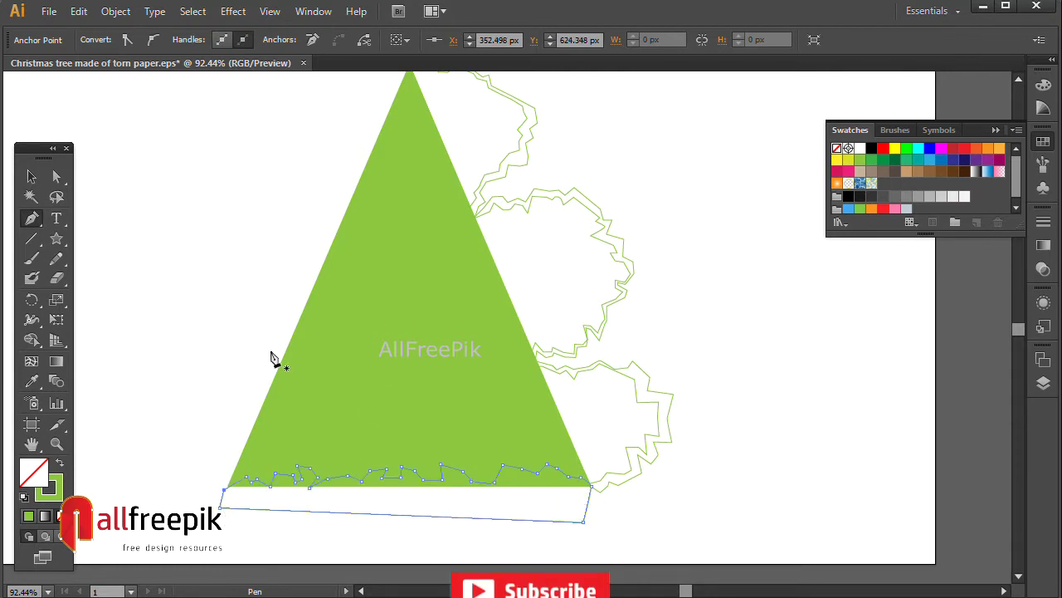
click(31, 176)
click(137, 217)
drag(170, 229, 238, 246)
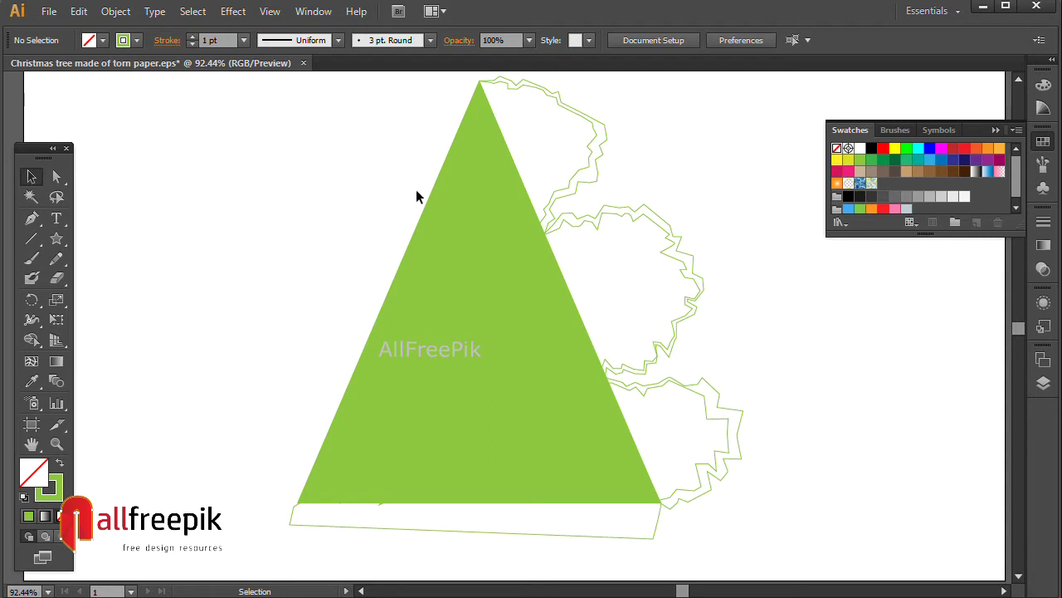
Zoom to 100% and start a torn outline at the apex, zigzagging leftward along the top.
click(31, 218)
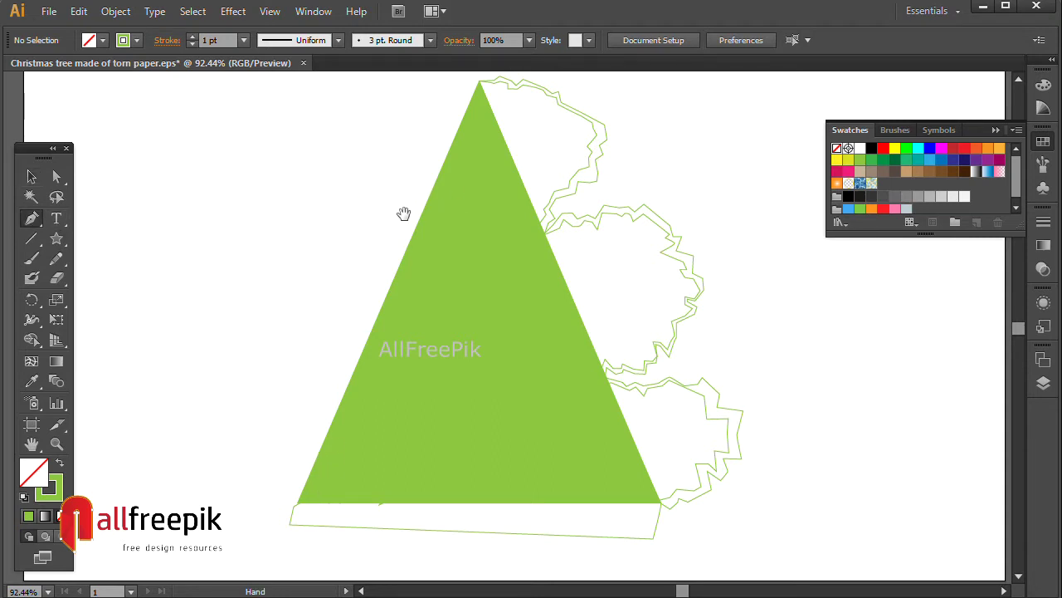
scroll(404, 214, down, 1)
key(ctrl+1)
scroll(540, 157, down, 1)
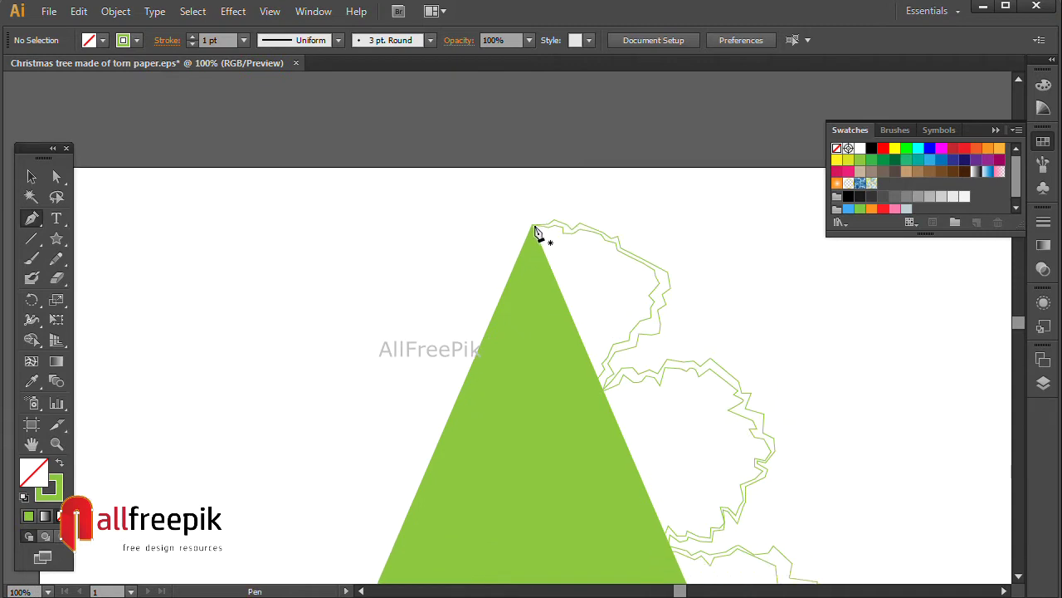
click(530, 224)
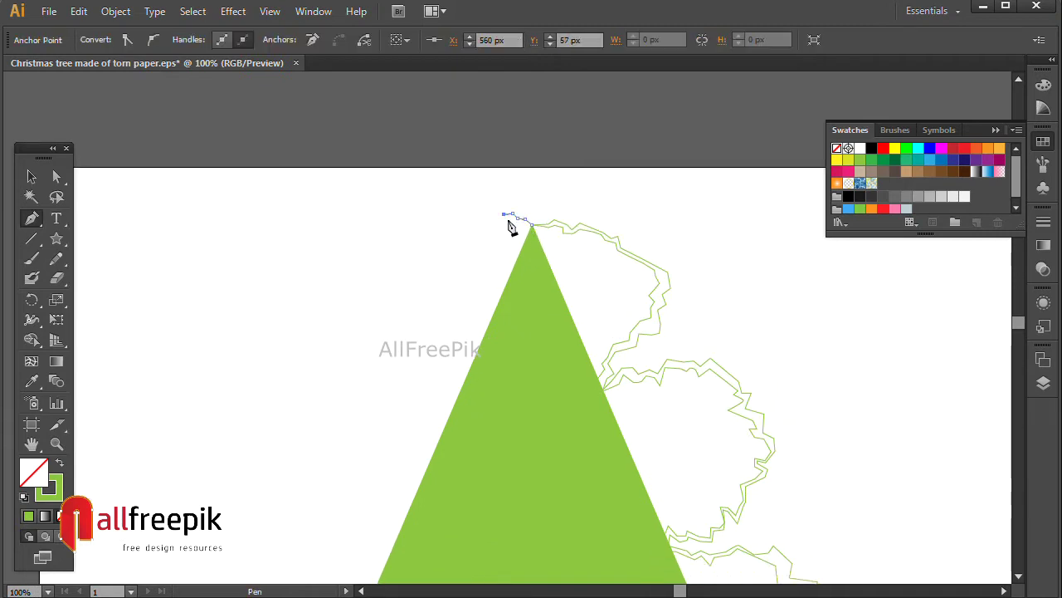
click(497, 221)
click(460, 221)
click(452, 222)
click(442, 218)
click(435, 218)
click(419, 225)
Zigzag the torn edge down the upper-left side and back toward the right.
click(416, 237)
click(405, 241)
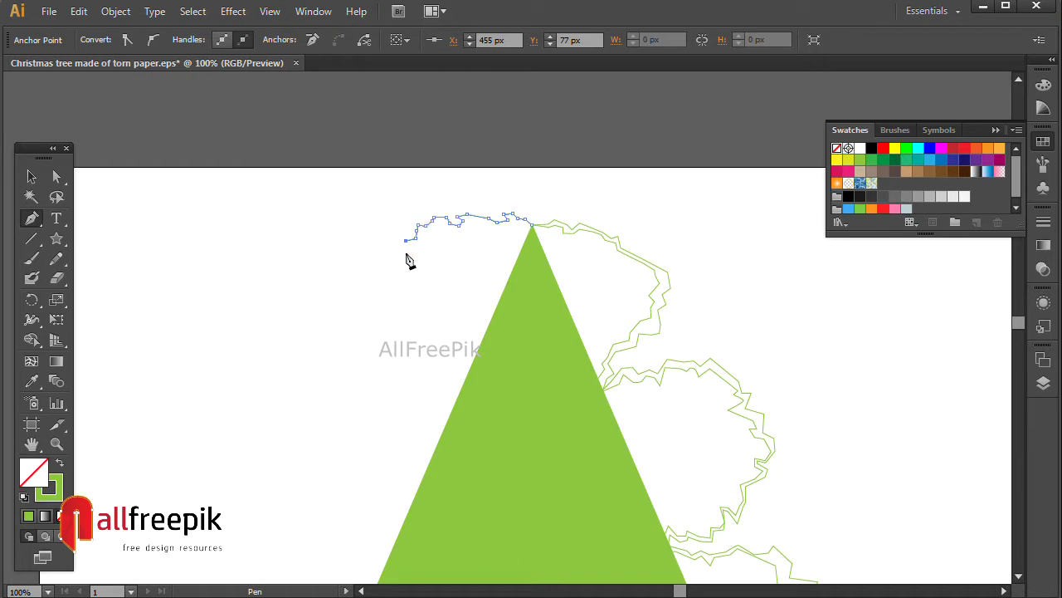
click(427, 248)
click(429, 259)
click(412, 267)
click(414, 287)
click(429, 295)
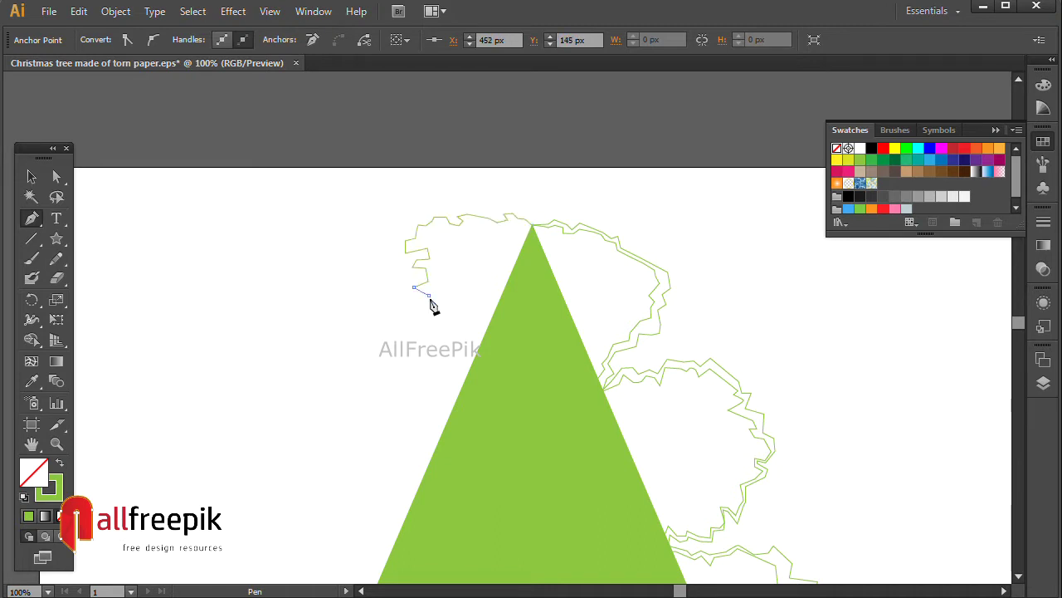
click(441, 319)
click(461, 328)
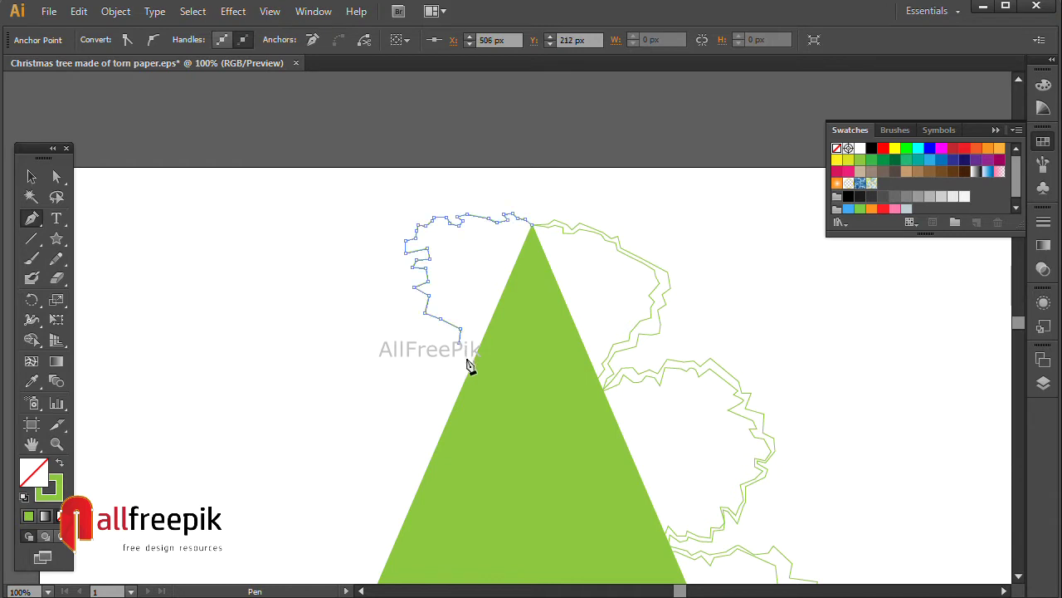
Bring the edge to the triangle's left side, close the shape at the apex, and deselect.
click(467, 361)
click(463, 371)
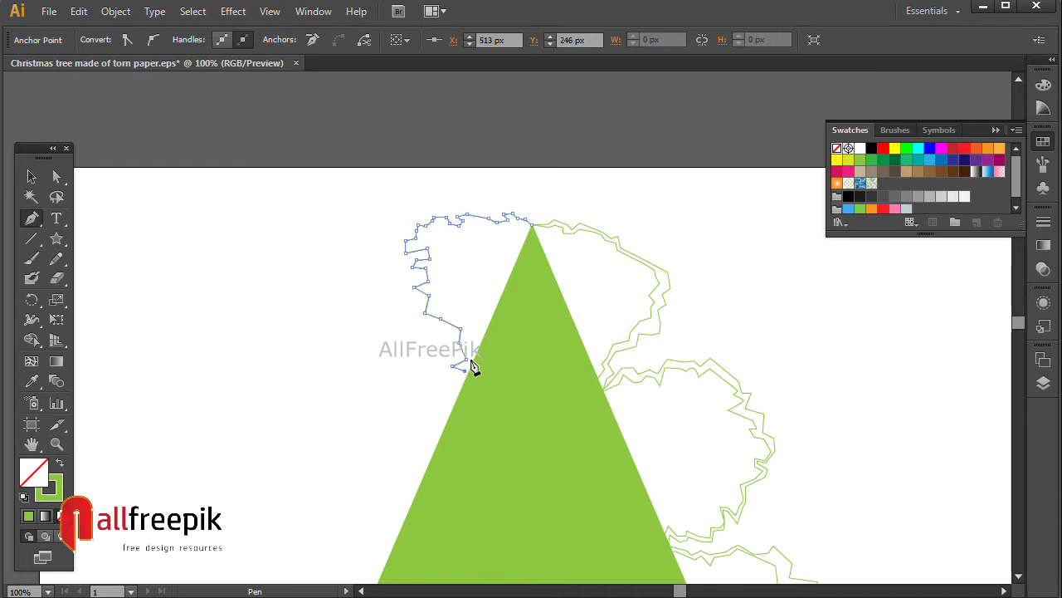
click(491, 331)
click(531, 228)
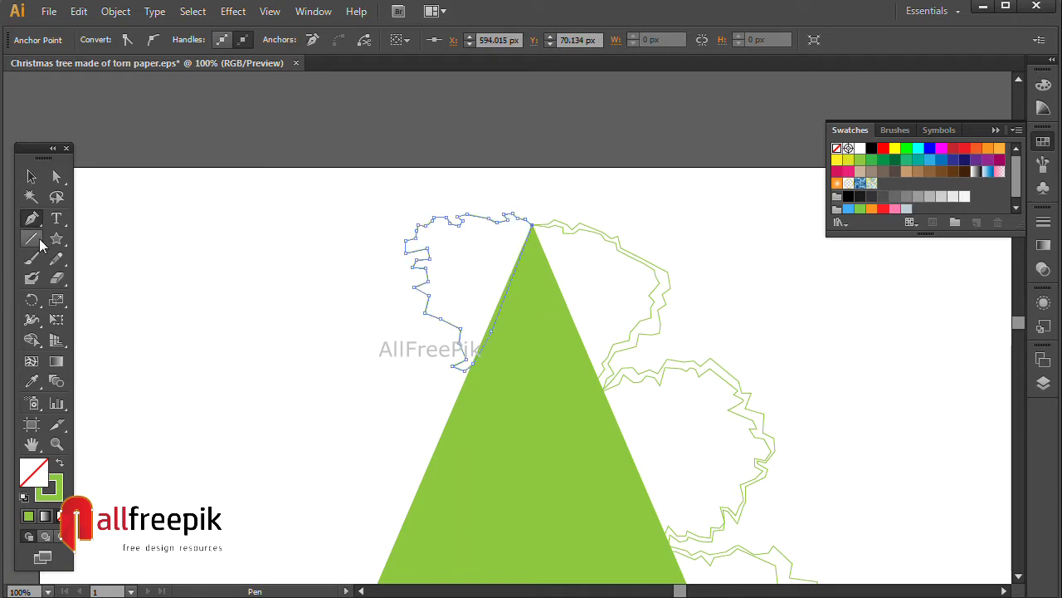
click(31, 176)
click(165, 260)
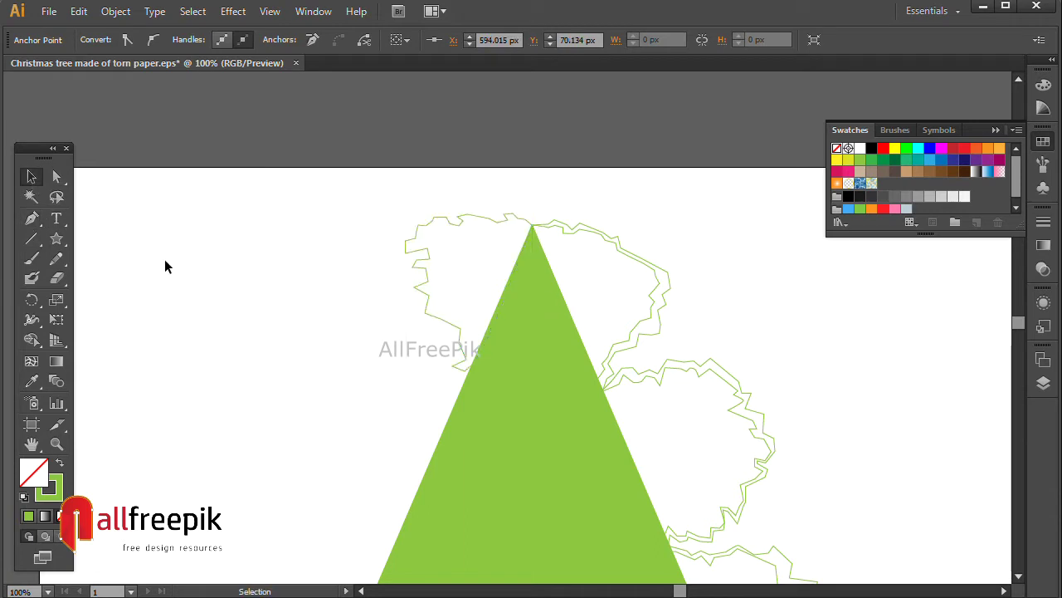
click(31, 218)
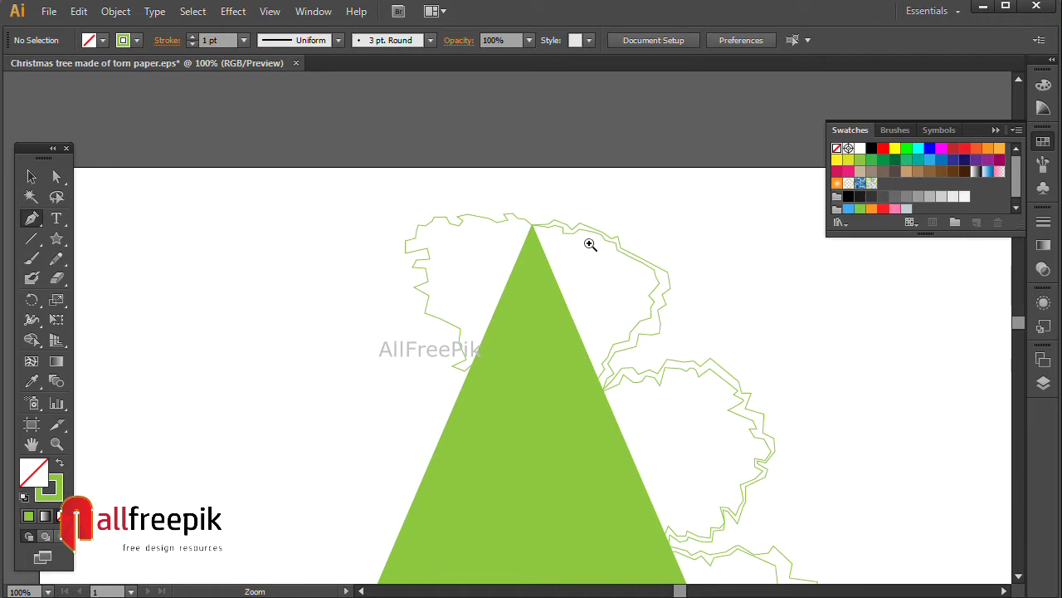
Zoom to 150% and start an inner jagged edge from the apex, running left and down.
key(ctrl+plus)
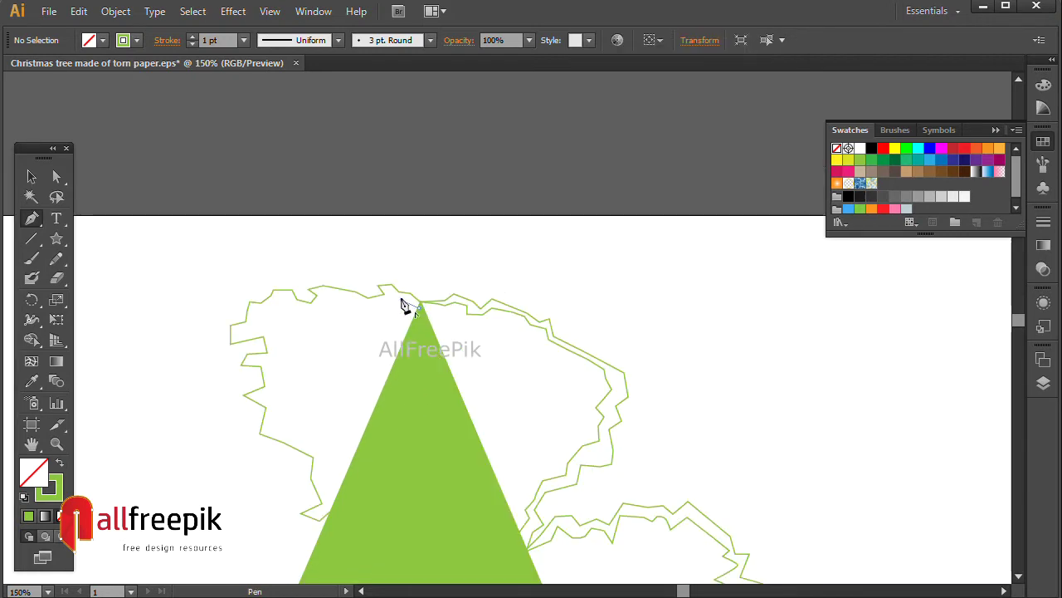
drag(419, 305, 391, 293)
click(379, 301)
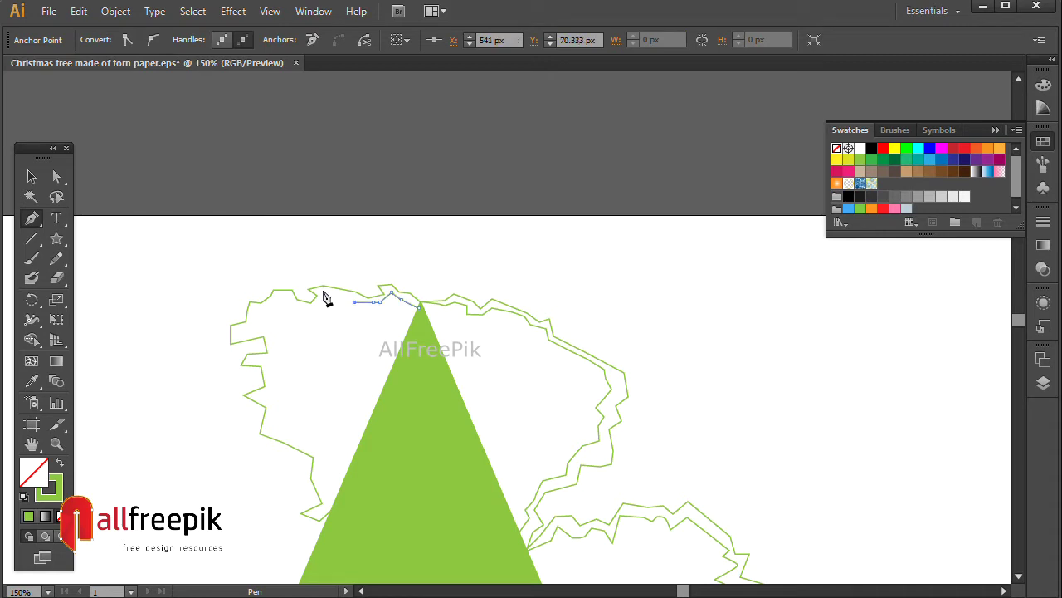
click(322, 291)
ctrl+click(292, 304)
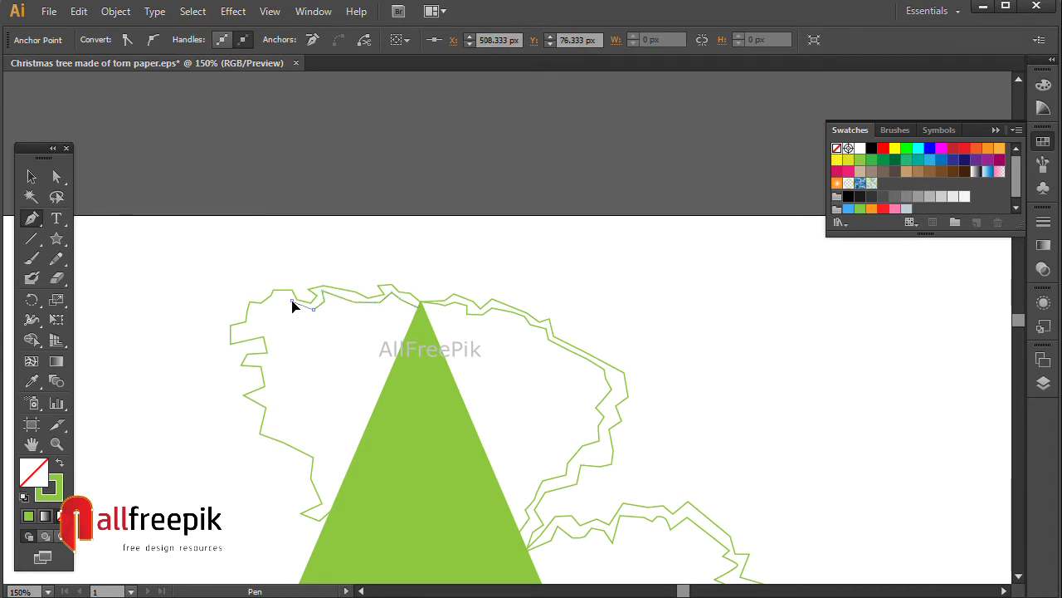
click(255, 320)
click(271, 332)
click(270, 352)
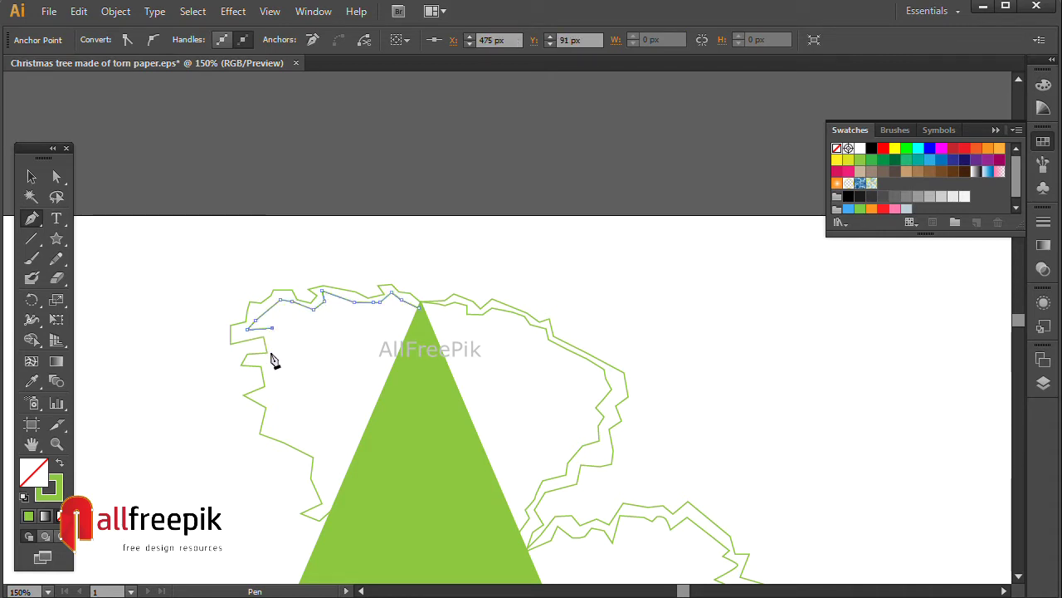
click(263, 361)
Continue the inner edge down to the triangle's side, close it at the apex, and deselect.
click(271, 372)
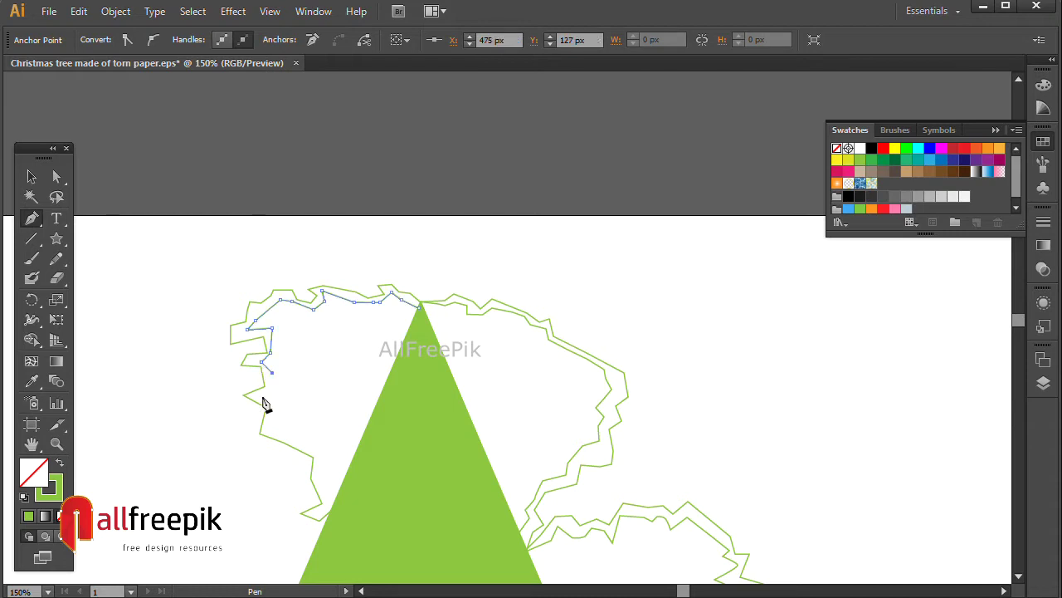
click(260, 396)
click(268, 424)
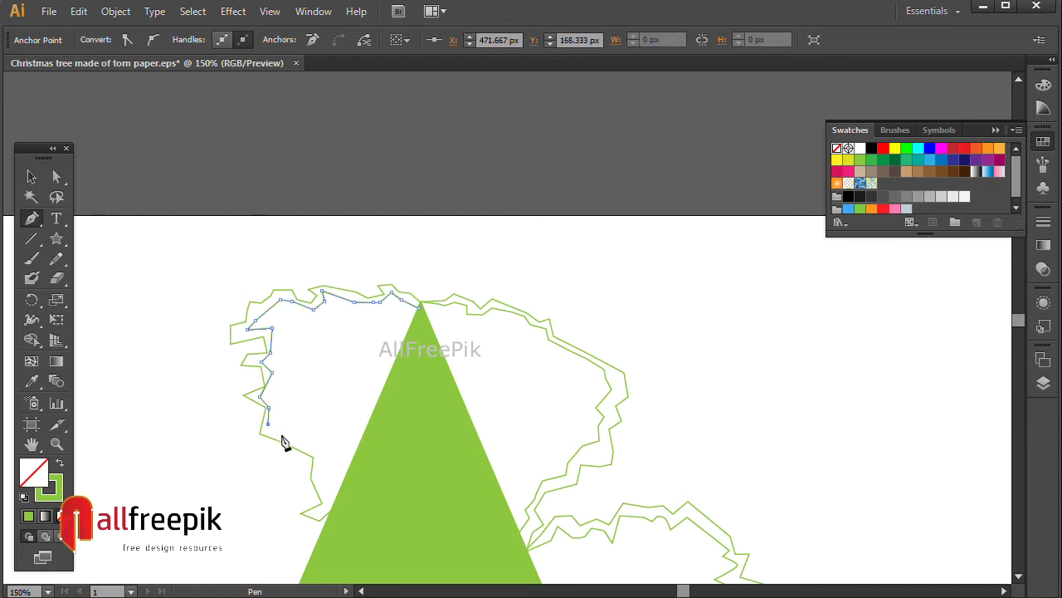
click(309, 442)
click(319, 458)
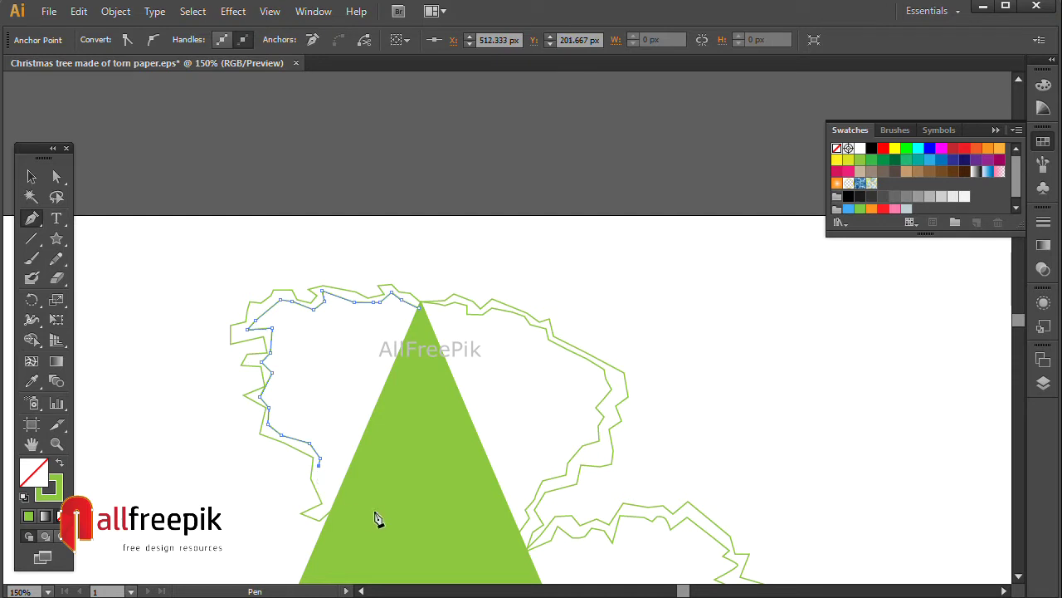
click(324, 509)
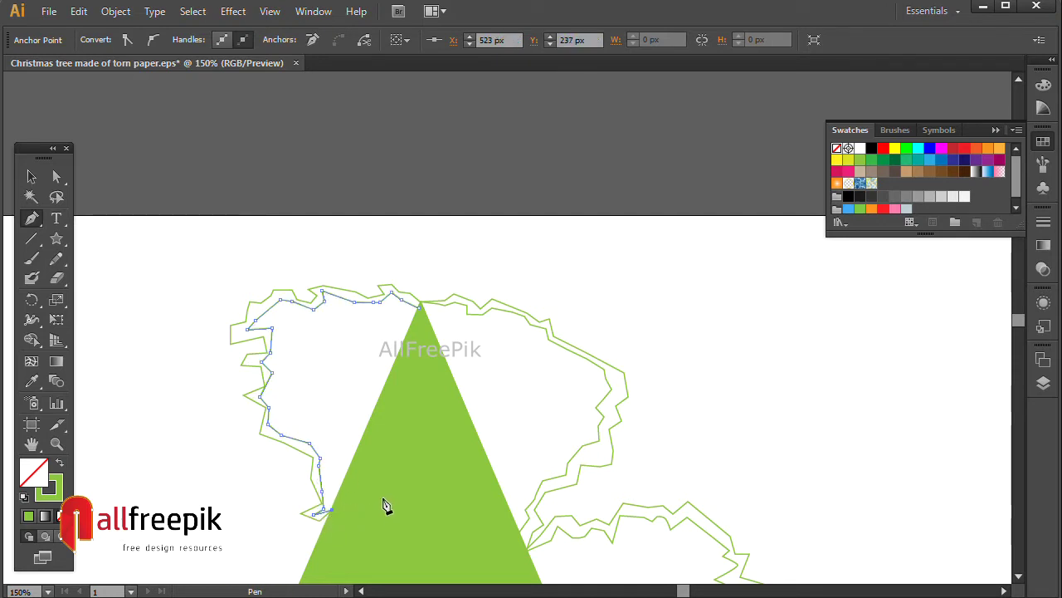
click(420, 304)
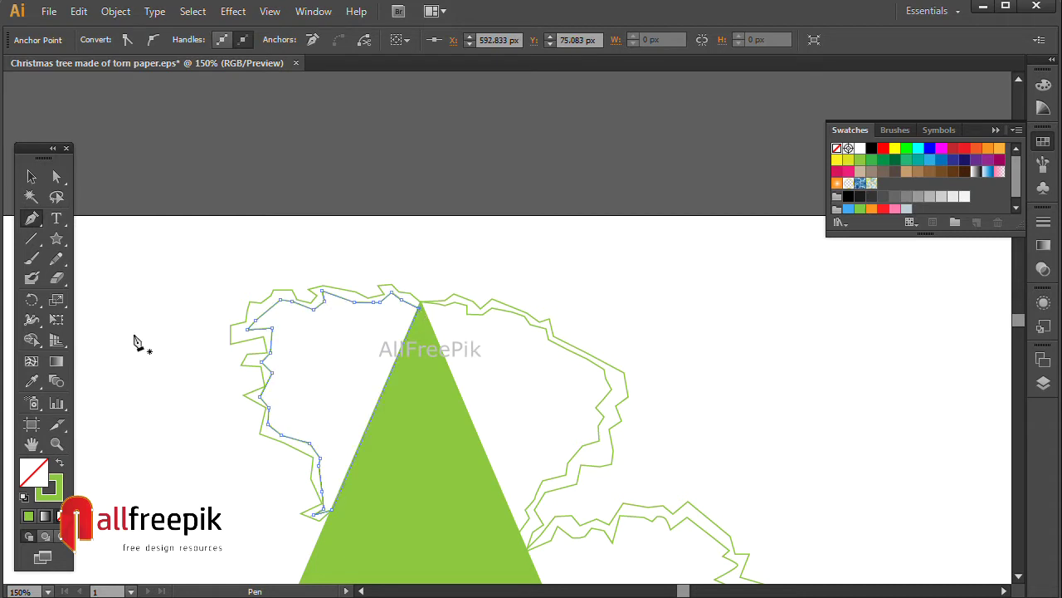
click(31, 176)
click(451, 171)
Start a torn-paper outline with zig-zag Pen anchors along the tree's upper-left edge.
scroll(628, 306, down, 5)
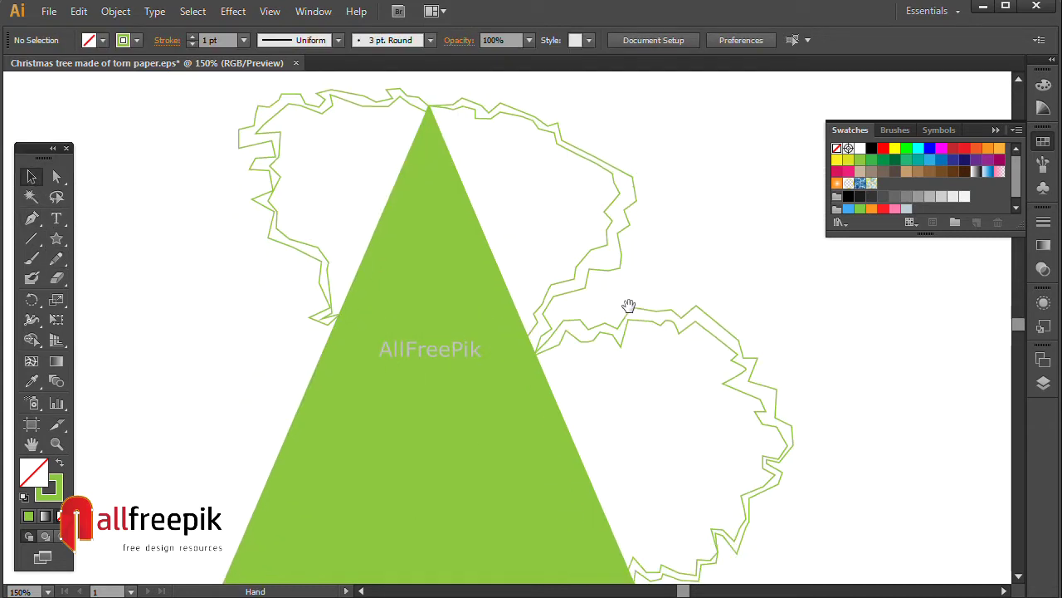
click(31, 218)
scroll(291, 272, down, 1)
scroll(290, 272, left, 1)
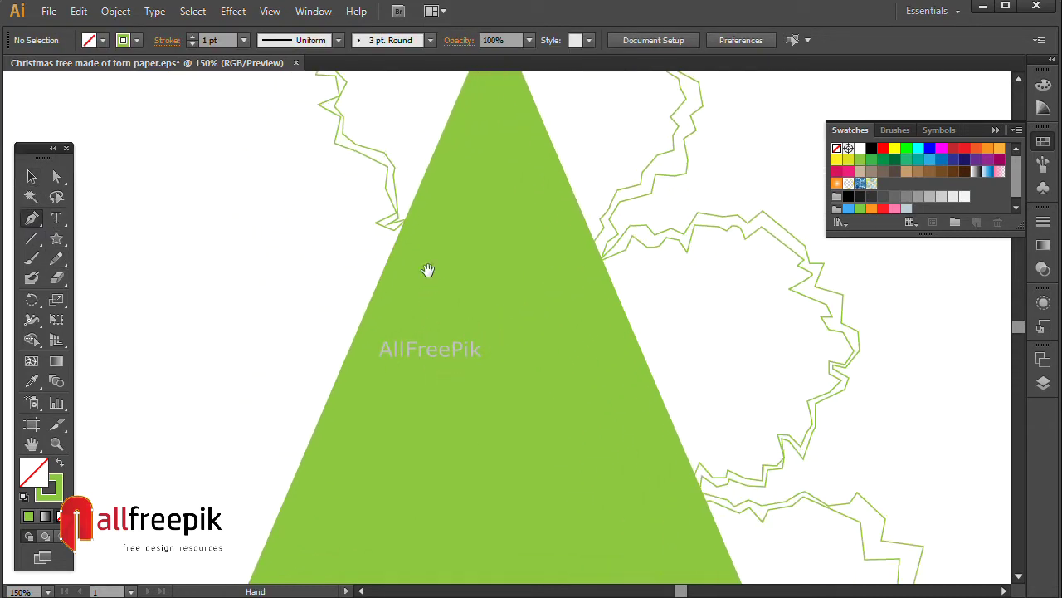
click(404, 227)
drag(380, 247, 368, 240)
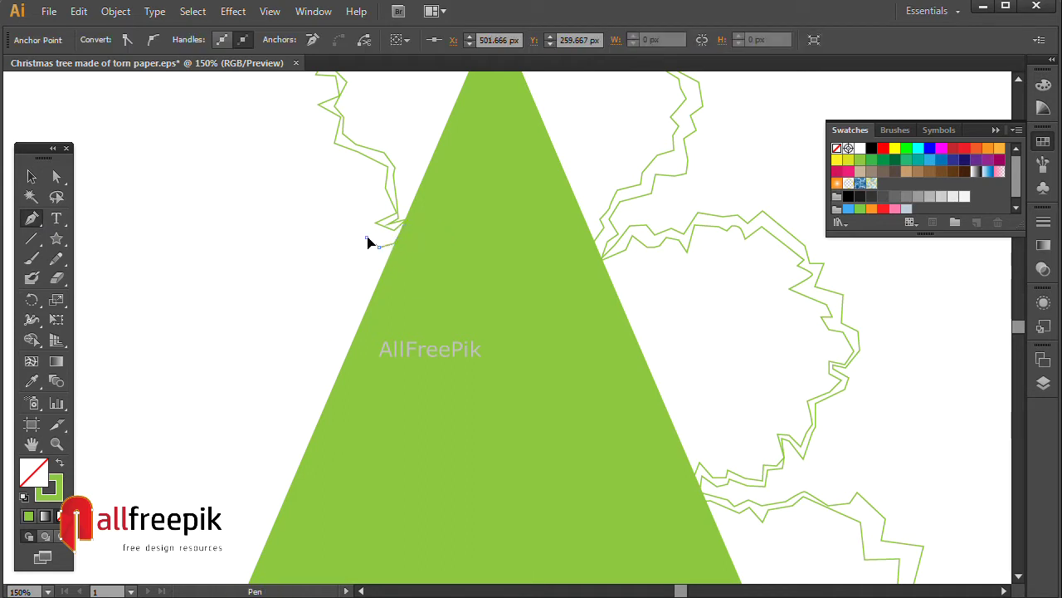
click(365, 226)
click(342, 209)
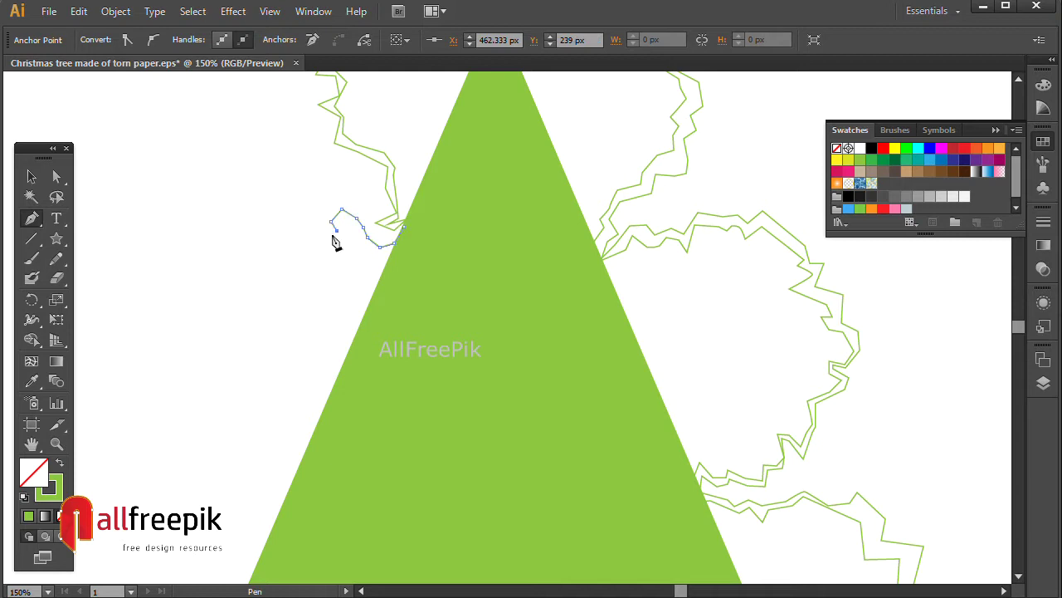
click(317, 229)
click(307, 204)
click(302, 233)
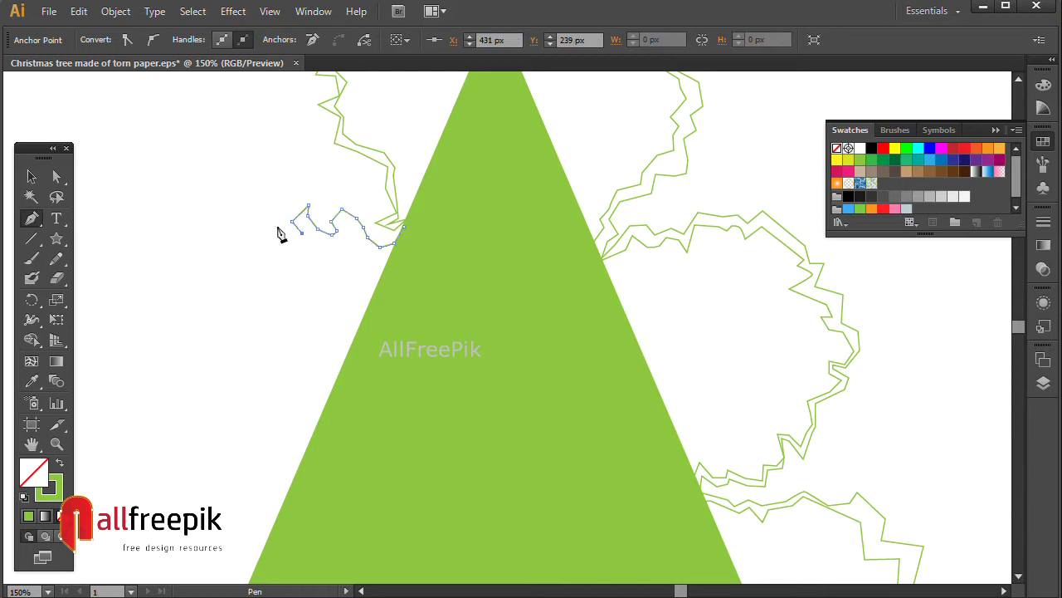
click(264, 209)
Extend the jagged outline down the tree's left side.
scroll(329, 225, left, 3)
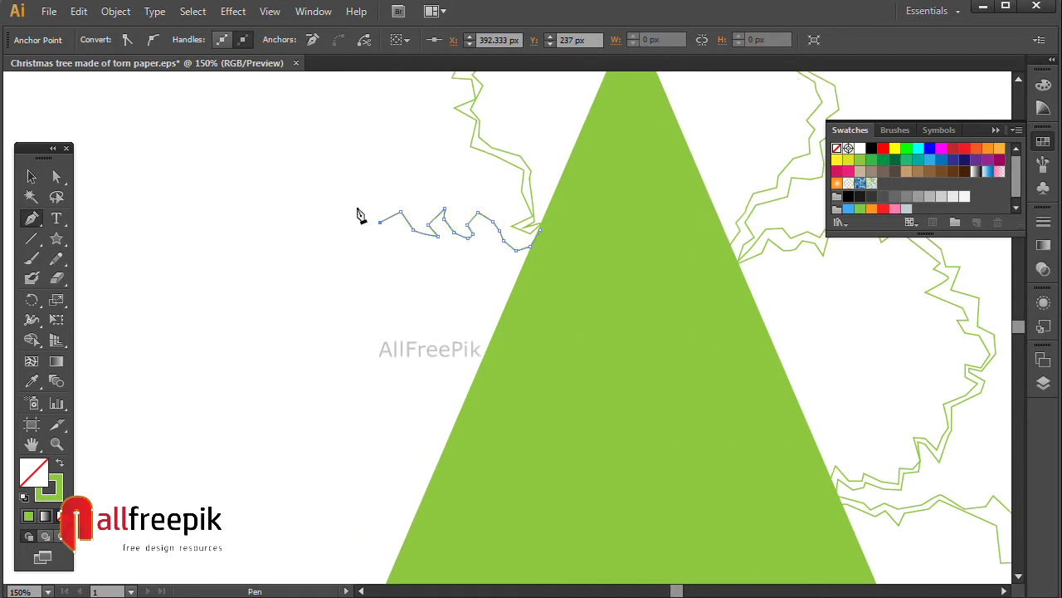
click(354, 244)
click(310, 246)
click(297, 278)
click(308, 297)
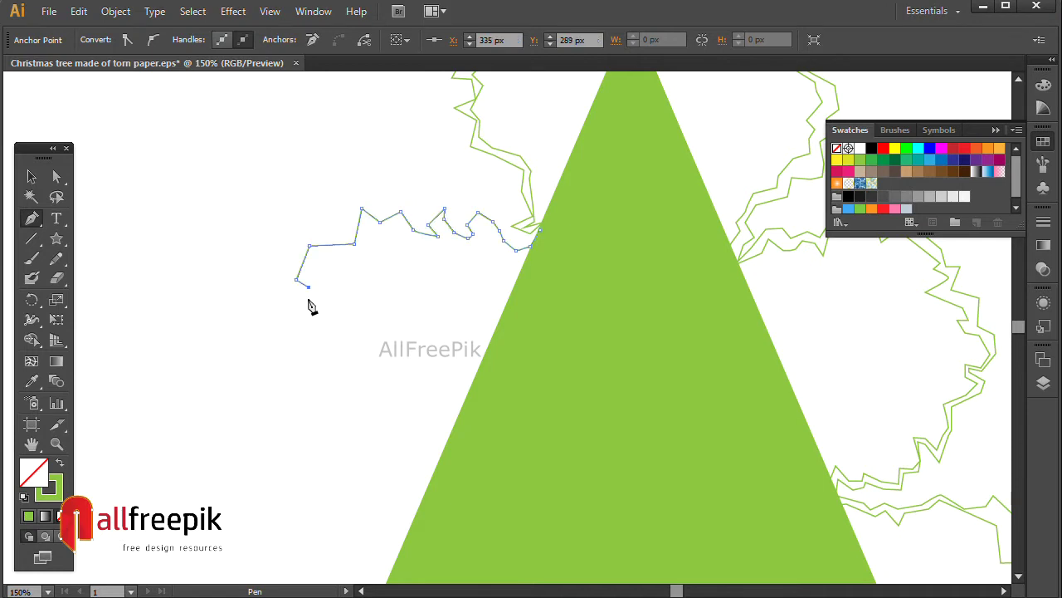
click(272, 334)
click(227, 357)
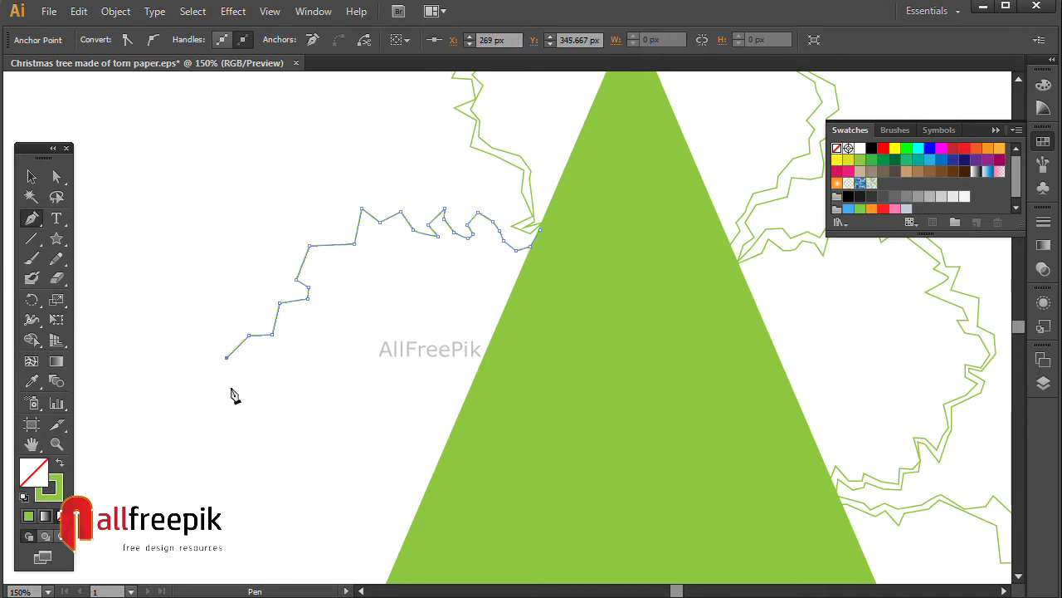
click(230, 387)
click(232, 414)
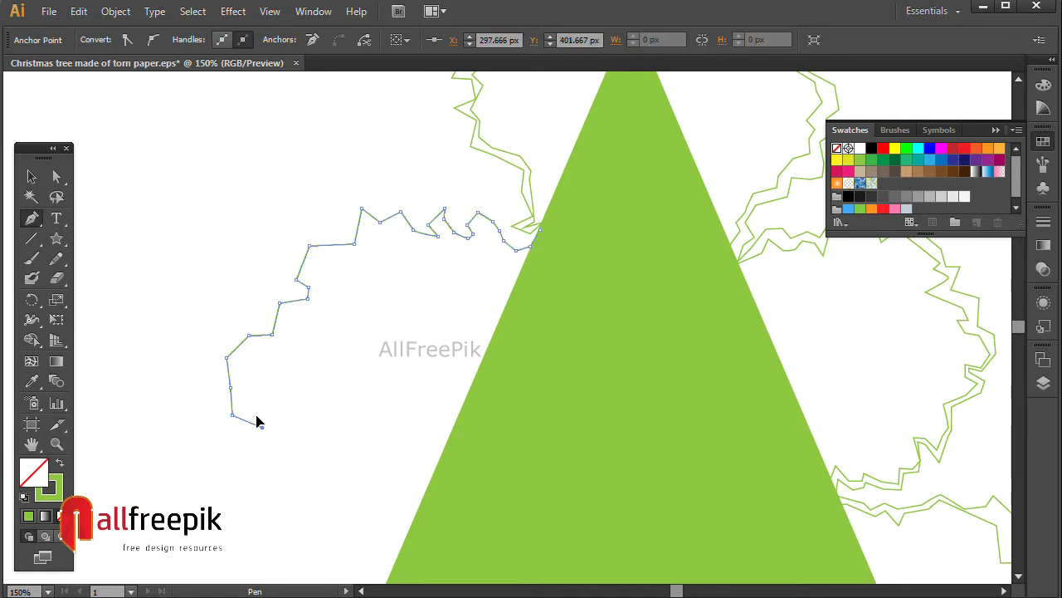
Bring the jagged edge back to the triangle's side, close the outline and deselect it.
click(255, 416)
click(265, 424)
click(279, 426)
click(279, 446)
click(299, 424)
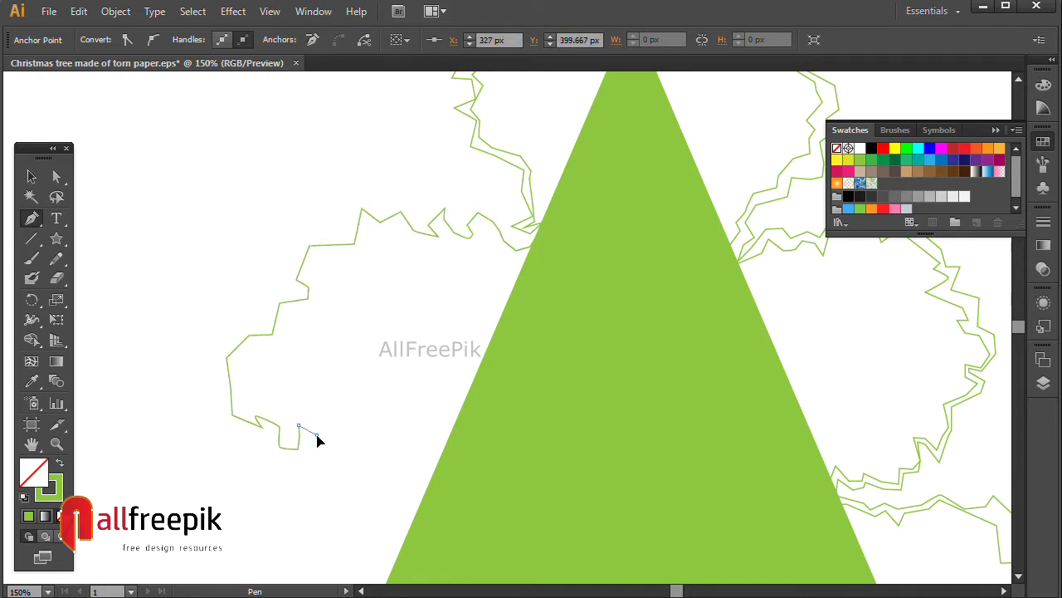
click(332, 474)
click(358, 469)
click(362, 511)
click(398, 529)
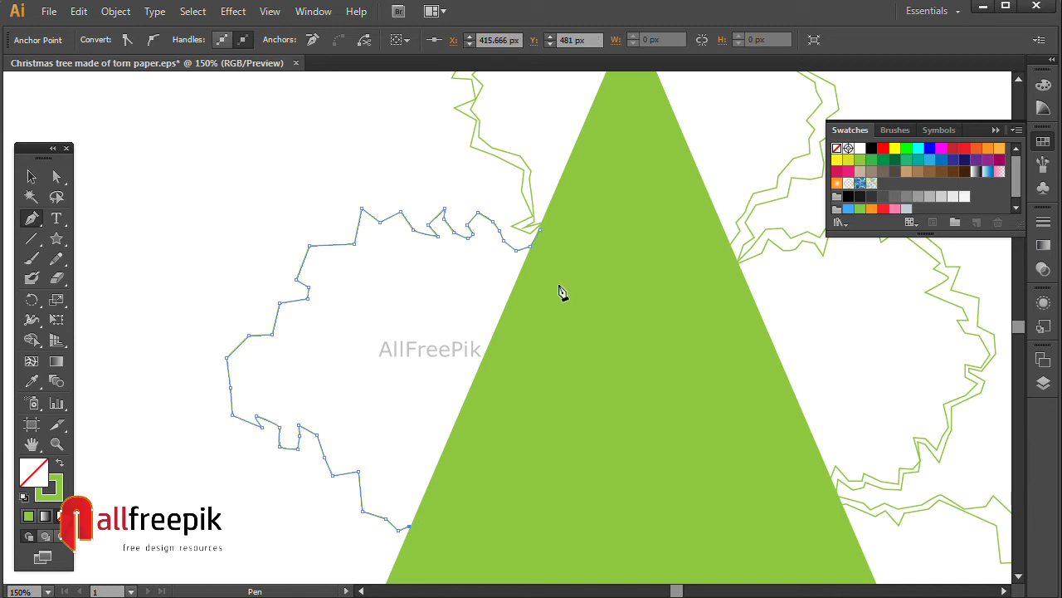
click(541, 233)
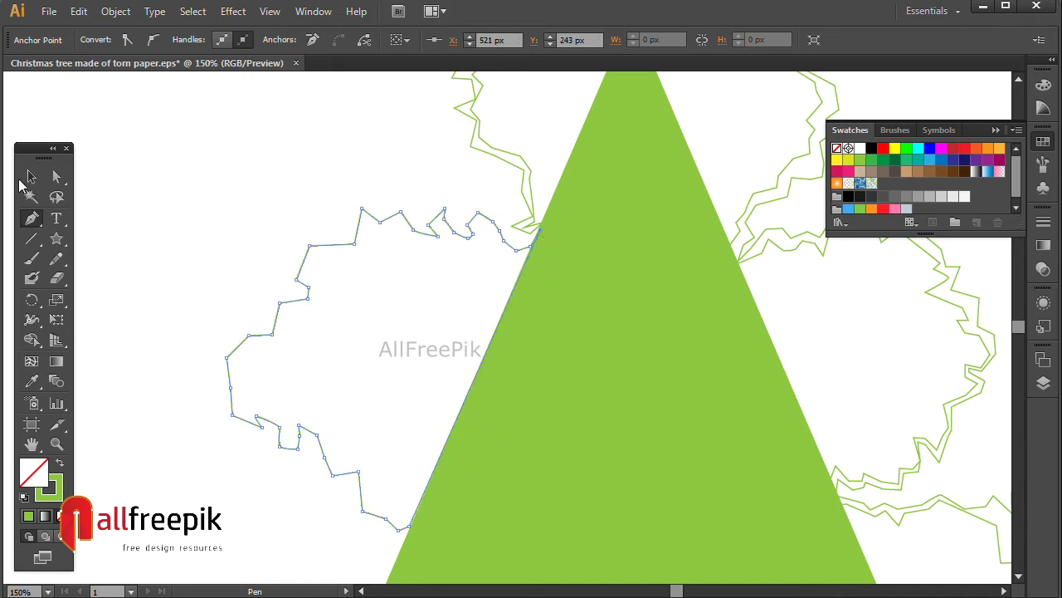
click(30, 177)
click(206, 237)
click(32, 218)
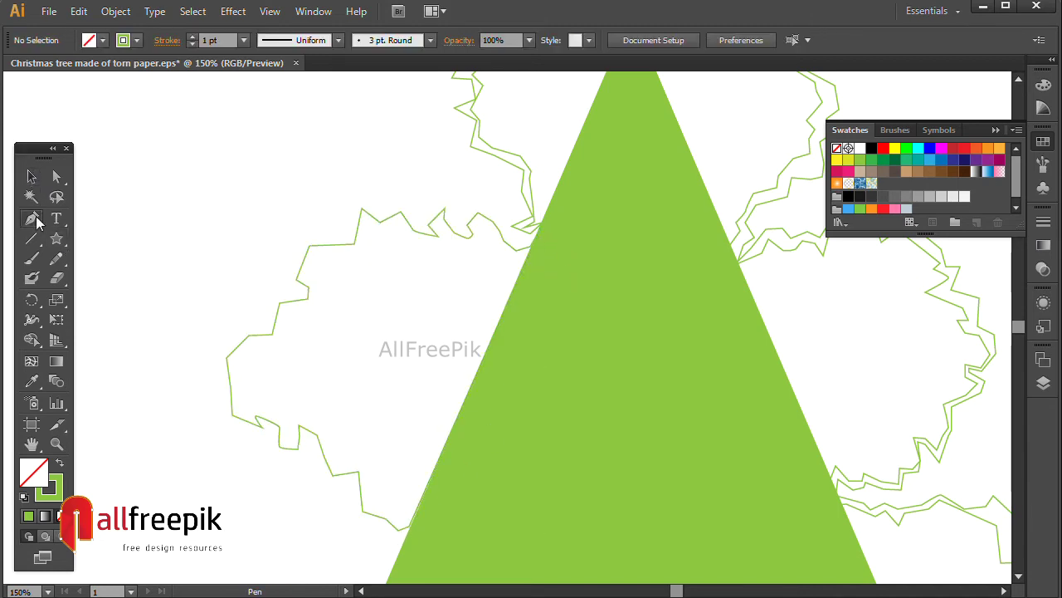
Begin a second jagged outline just outside the first, tracing left from the tree's edge.
click(519, 240)
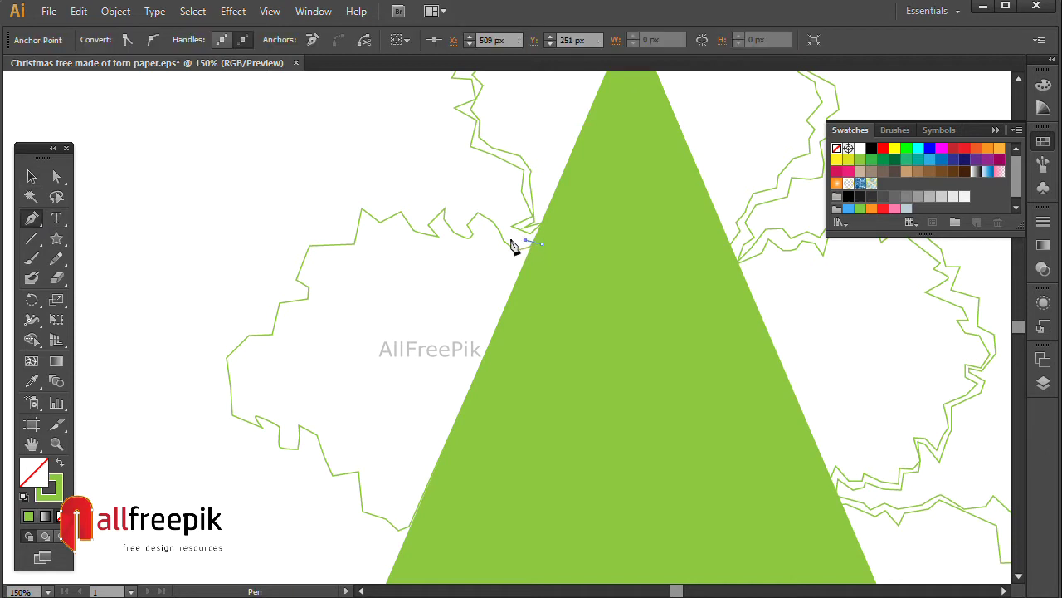
click(465, 205)
click(457, 223)
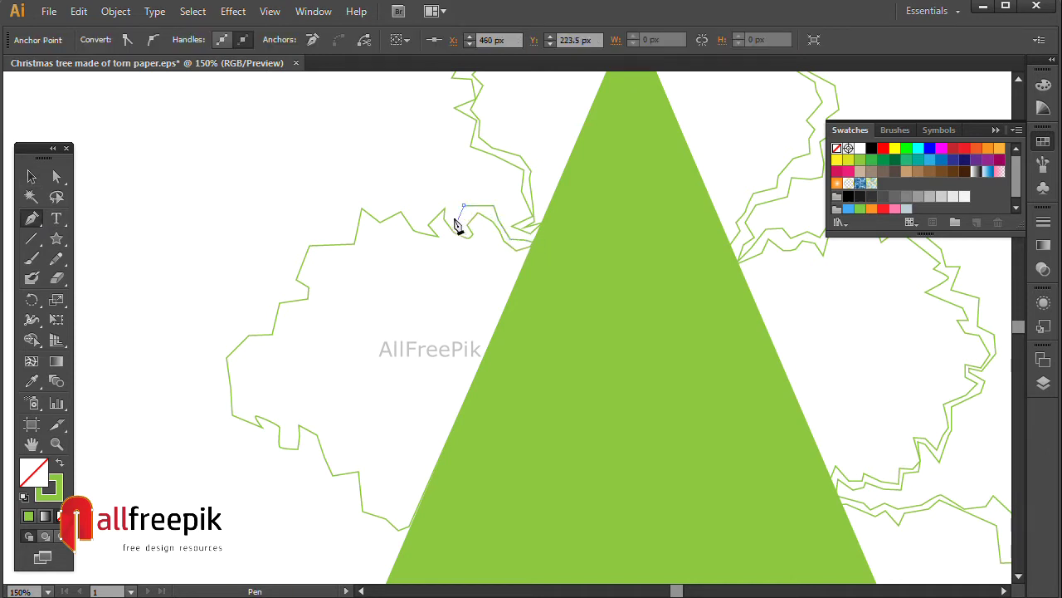
click(453, 201)
click(431, 211)
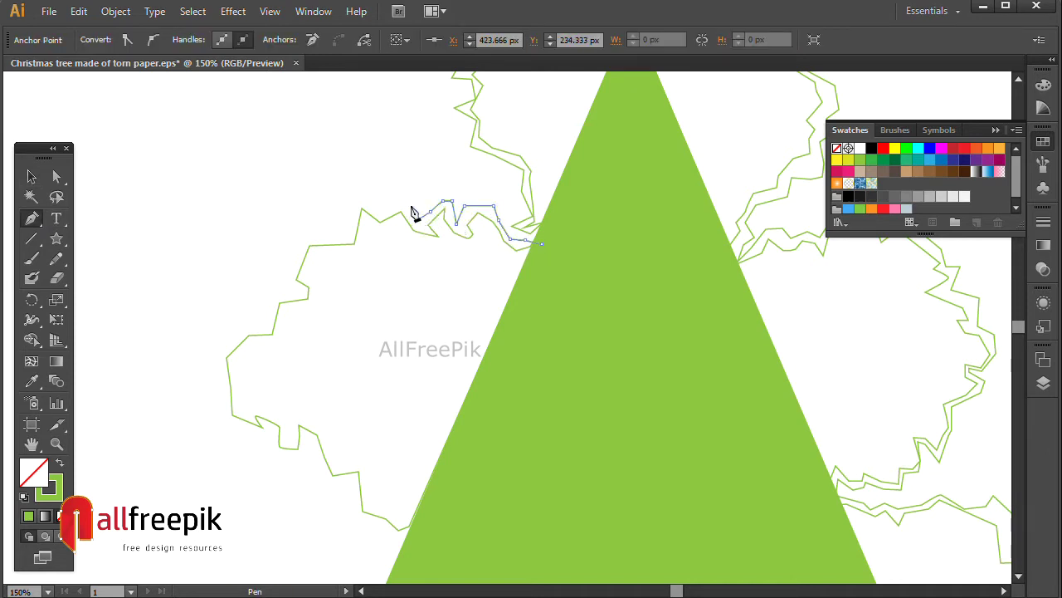
click(413, 214)
click(359, 189)
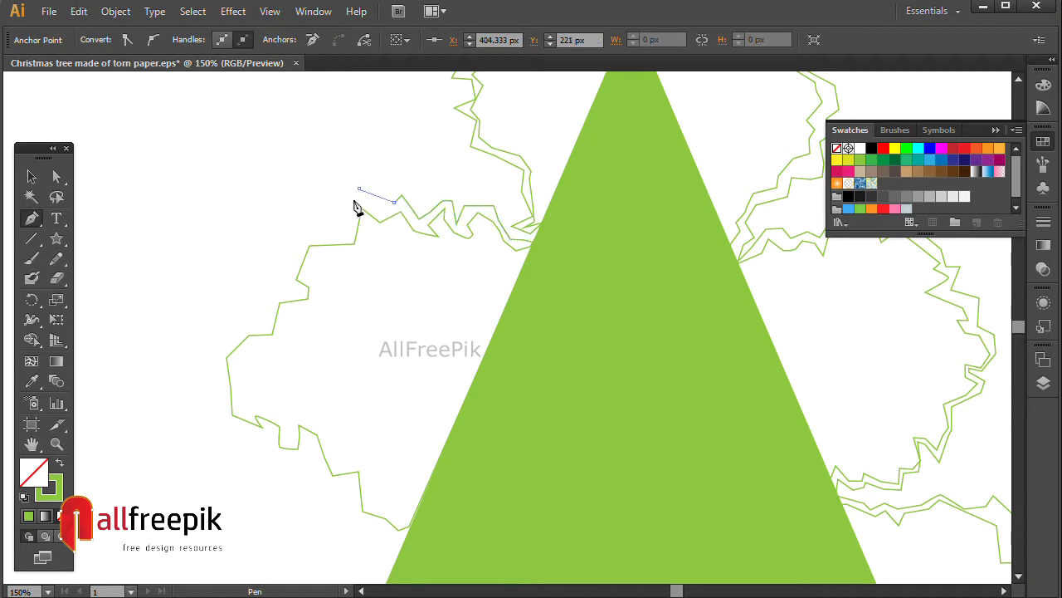
click(350, 207)
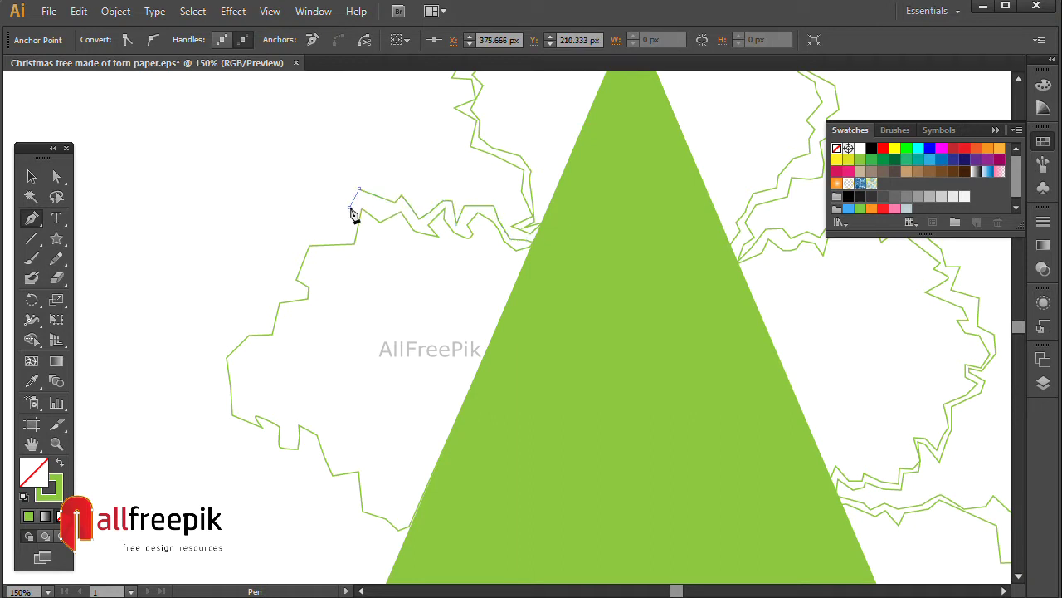
click(294, 218)
drag(288, 260, 270, 278)
click(281, 286)
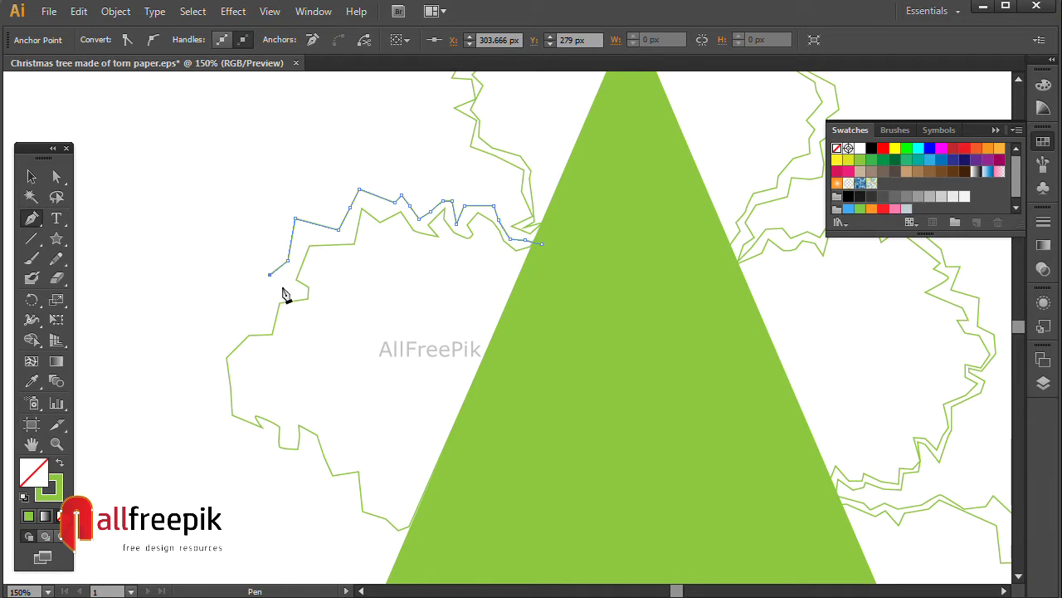
click(216, 298)
Continue the doubled torn edge down and around the left bulge.
drag(205, 350, 253, 280)
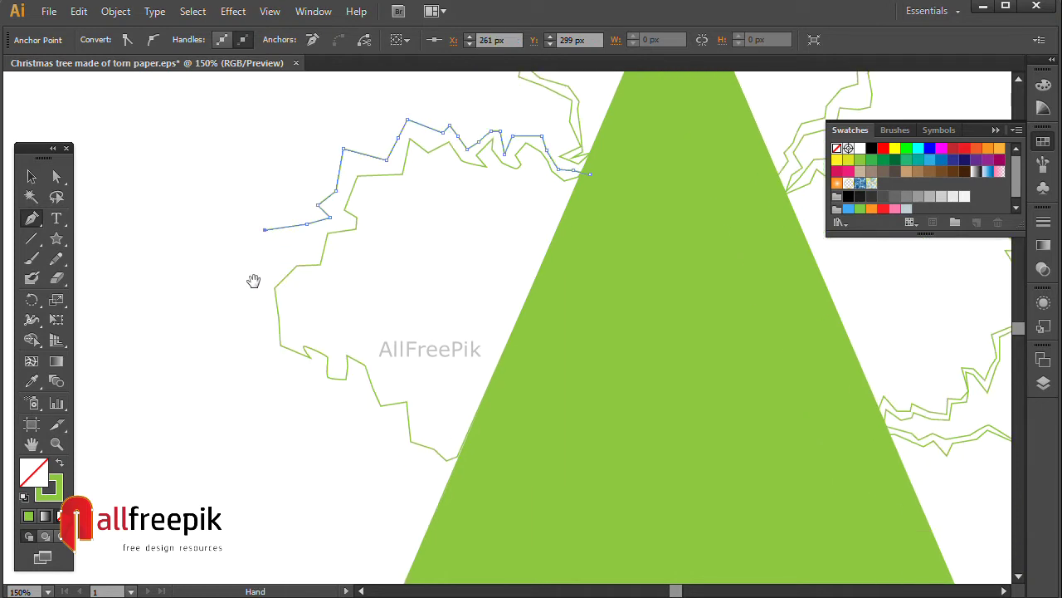
click(292, 247)
click(277, 263)
click(247, 278)
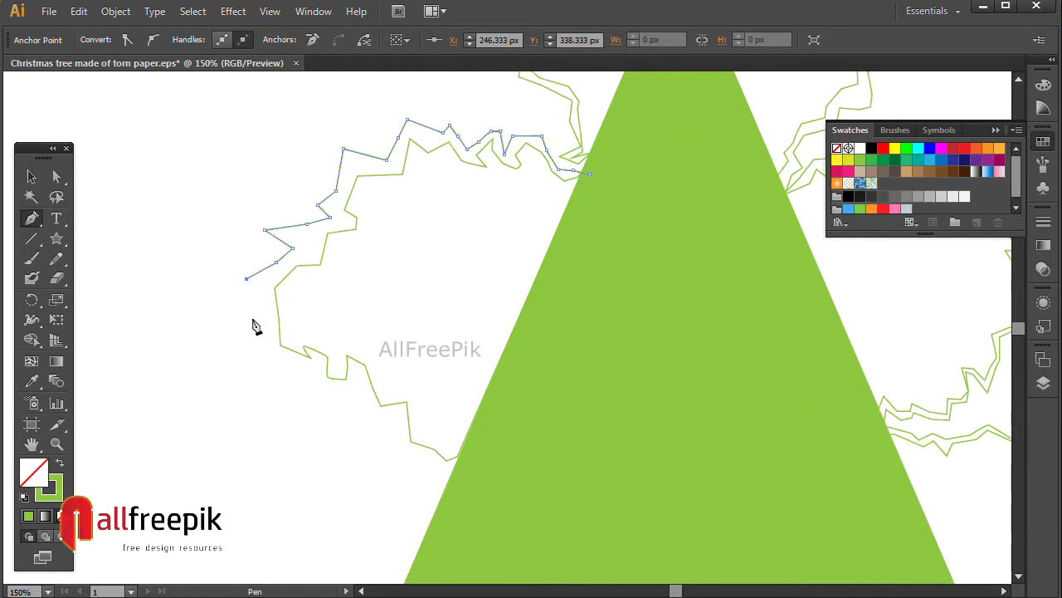
click(251, 318)
click(262, 316)
click(266, 336)
click(301, 365)
click(323, 375)
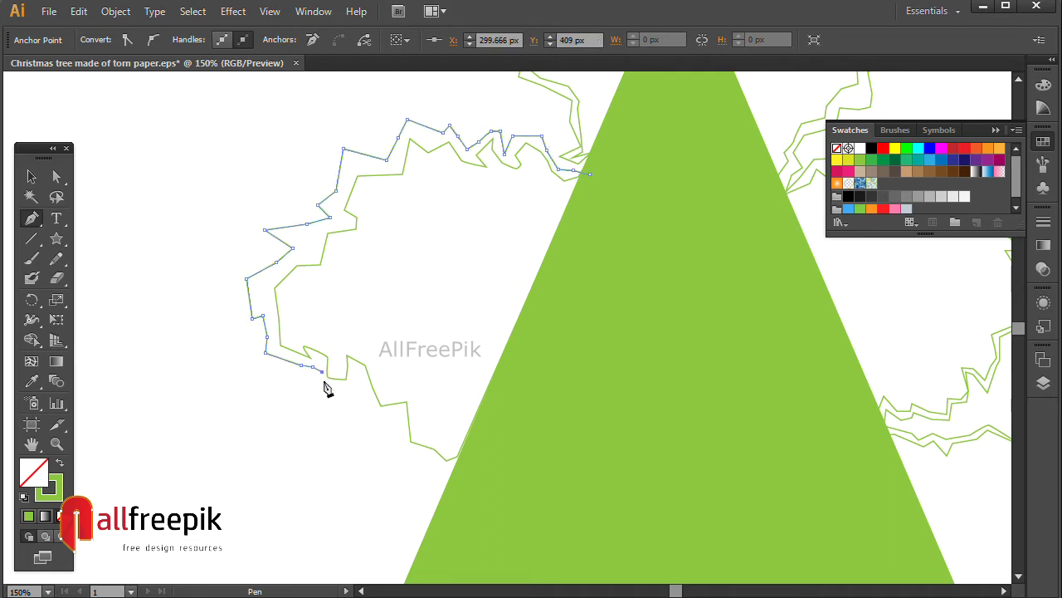
drag(362, 384, 366, 411)
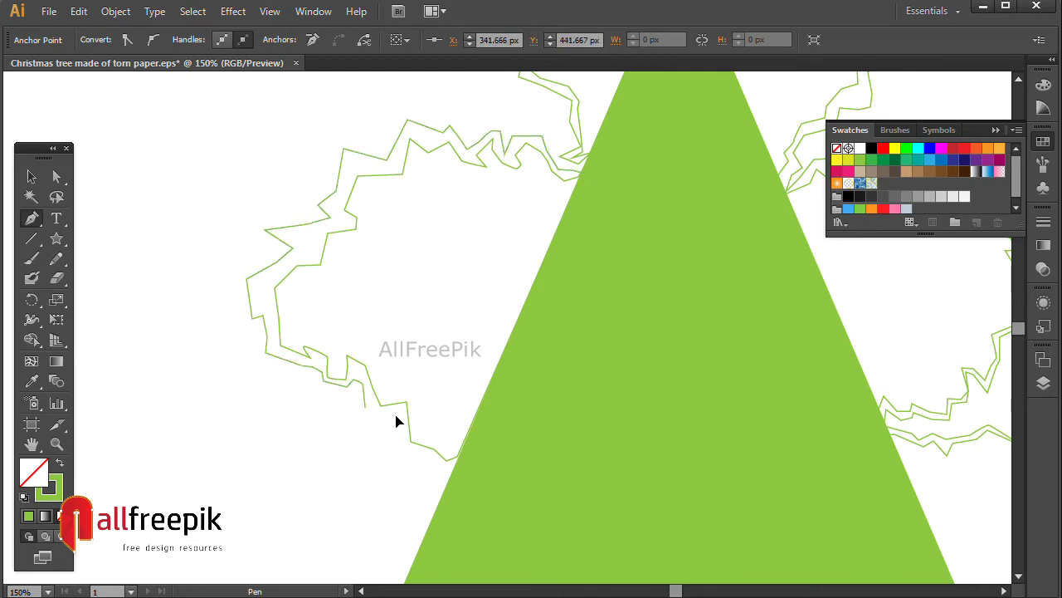
Bring the second outline back to the triangle's left edge and close it.
click(396, 415)
click(403, 474)
click(444, 479)
click(482, 456)
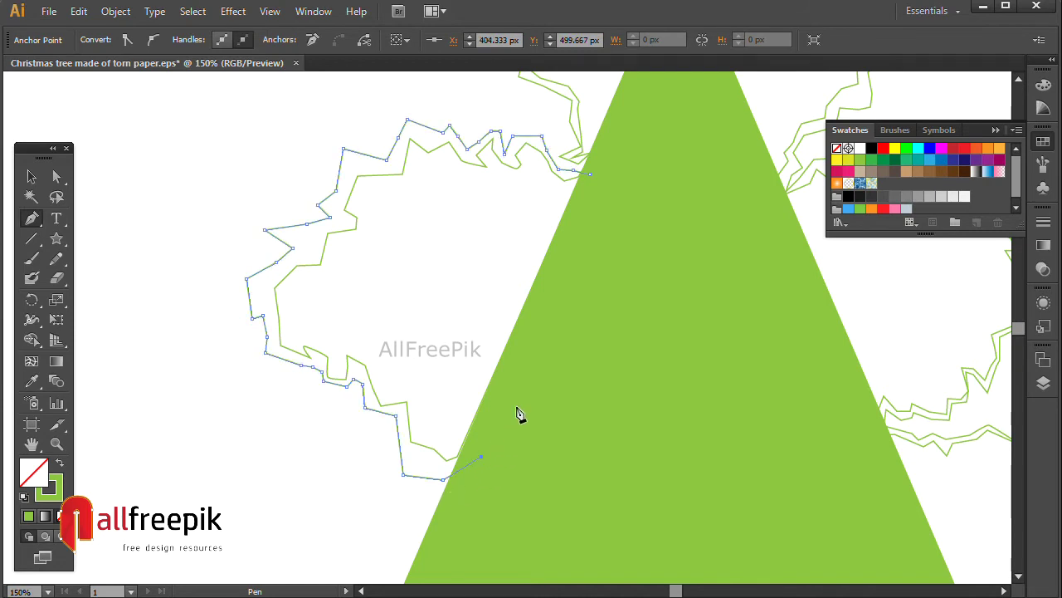
click(591, 180)
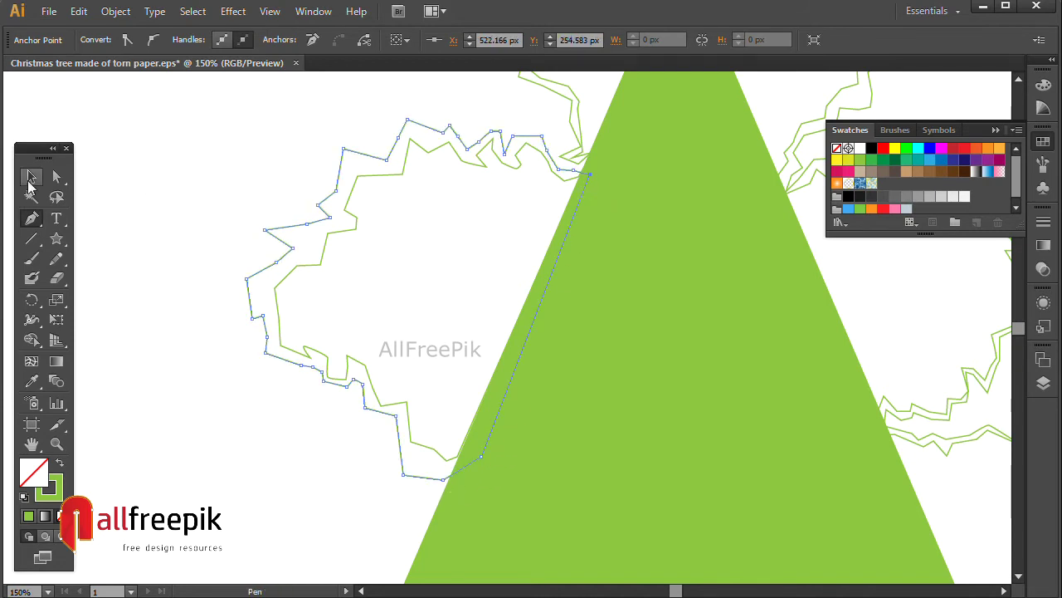
Deselect, zoom out to the whole tree, then zoom in on its lower part.
click(31, 176)
click(153, 159)
ctrl+alt+click(592, 228)
ctrl+alt+click(592, 228)
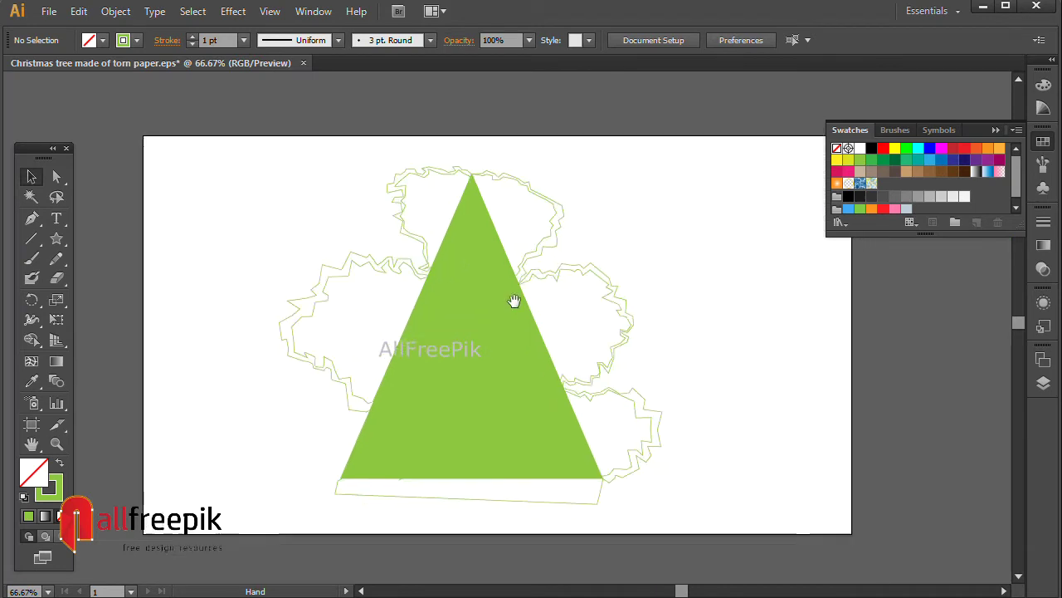
drag(176, 277, 802, 527)
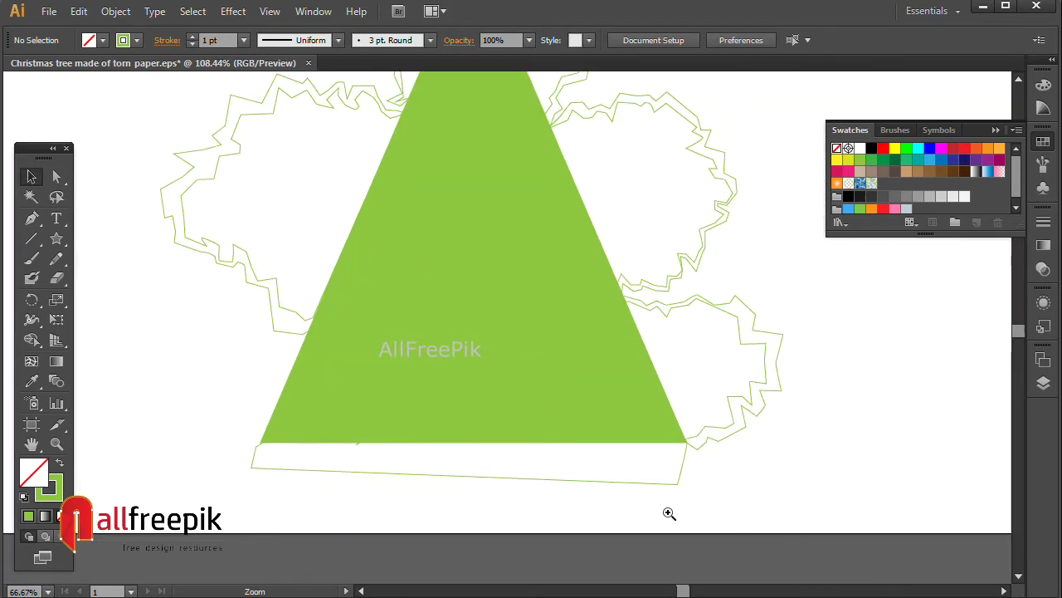
click(30, 217)
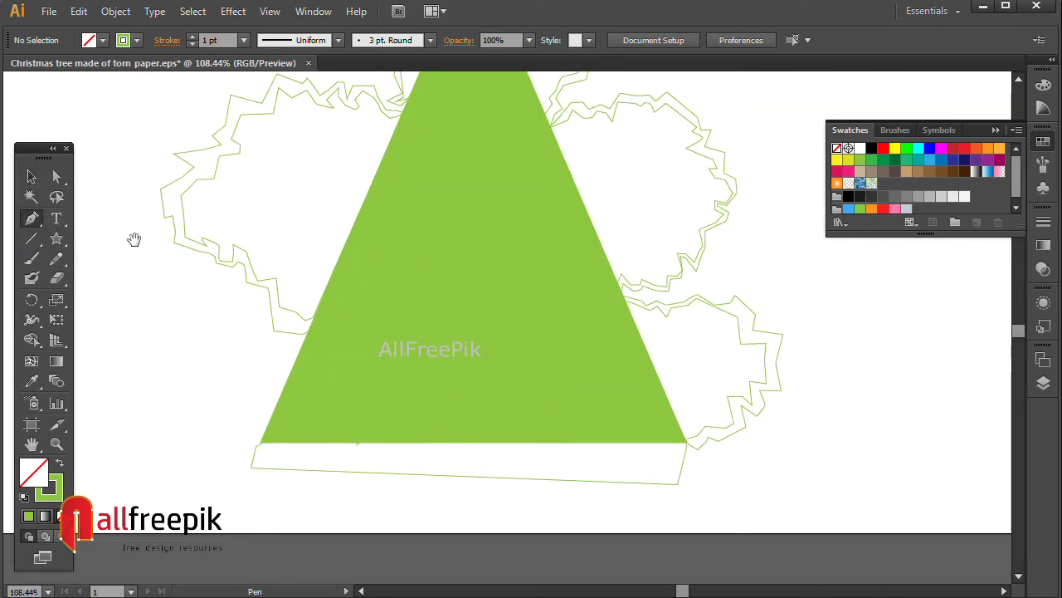
drag(78, 135, 106, 240)
Marquee-select the left torn outline and scale it down slightly.
click(30, 177)
drag(155, 205, 256, 433)
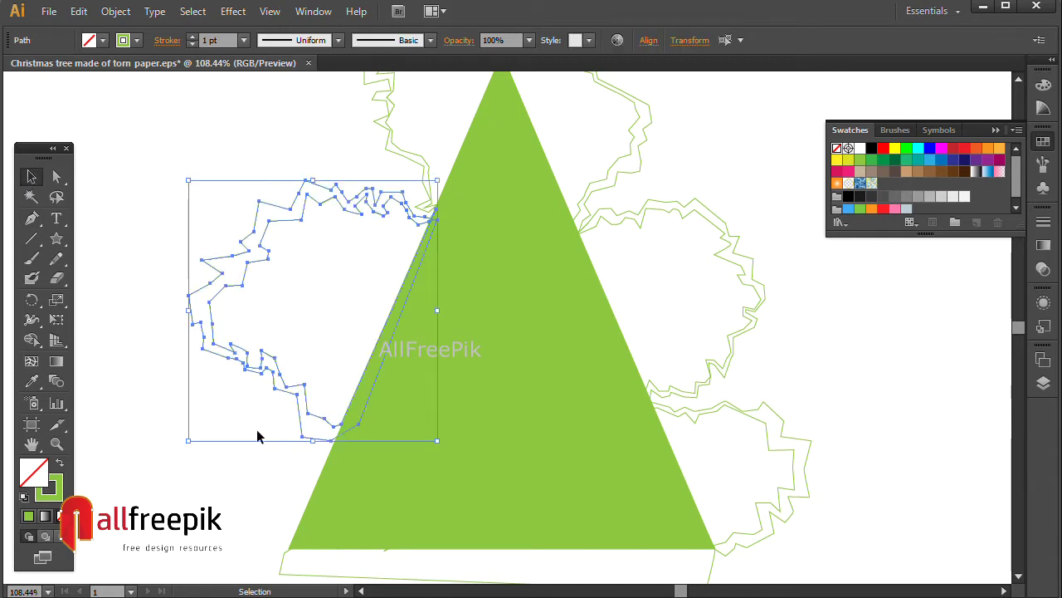
mouse_move(189, 442)
mouse_down()
mouse_move(212, 429)
mouse_move(218, 407)
mouse_up()
click(168, 408)
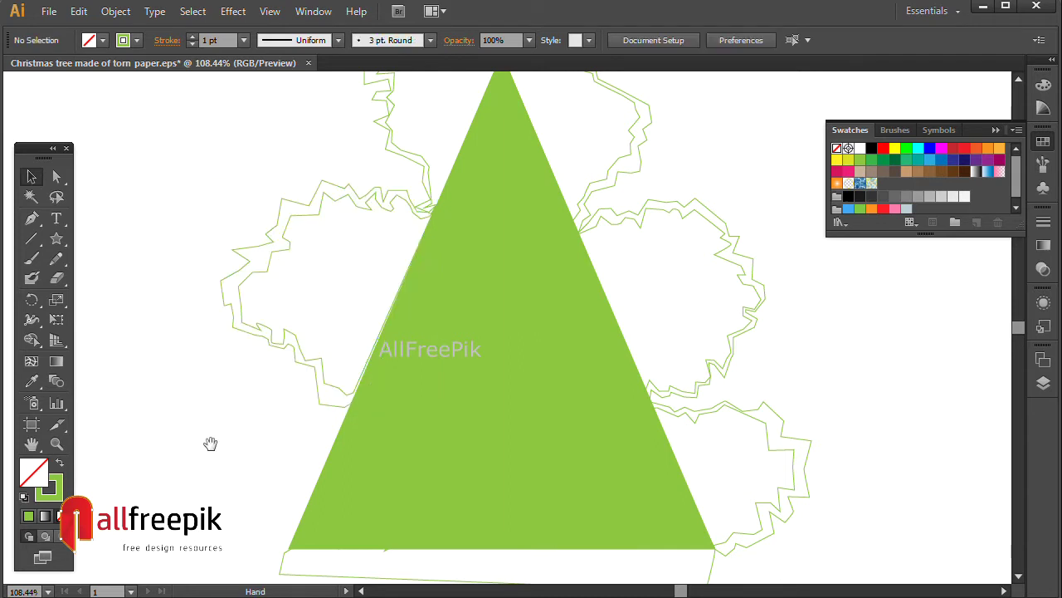
Select anchors on the left torn outline with the Direct Selection tool, then deselect.
scroll(166, 398, down, 1)
click(32, 217)
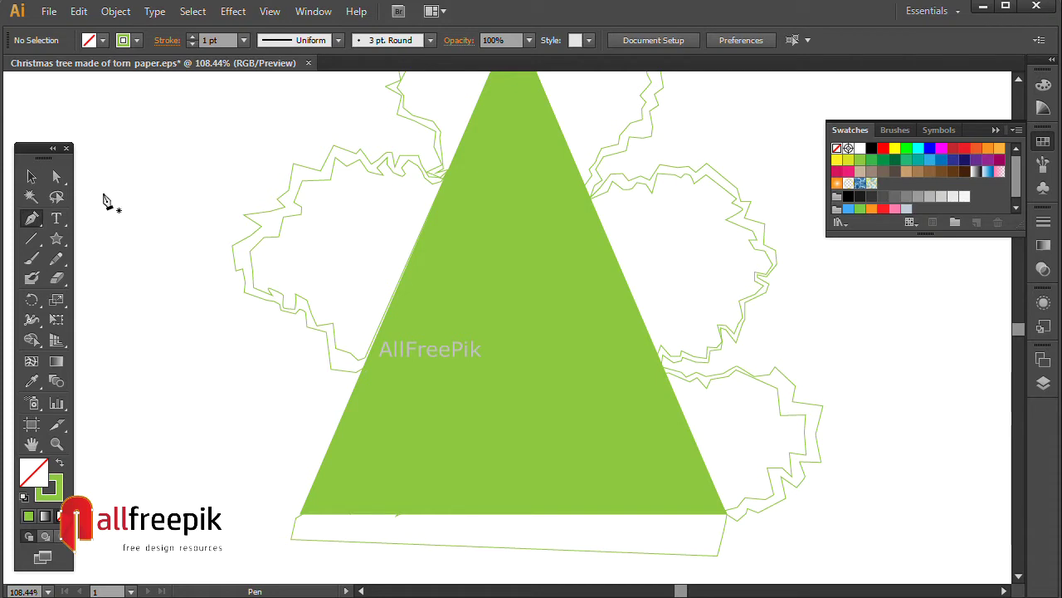
key(a)
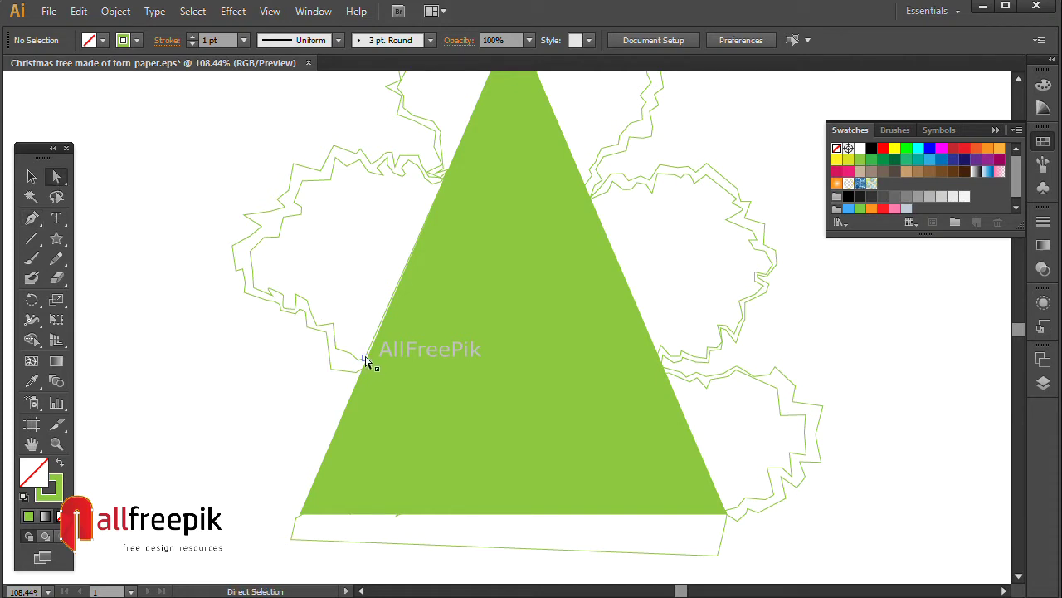
drag(372, 361, 256, 434)
click(175, 442)
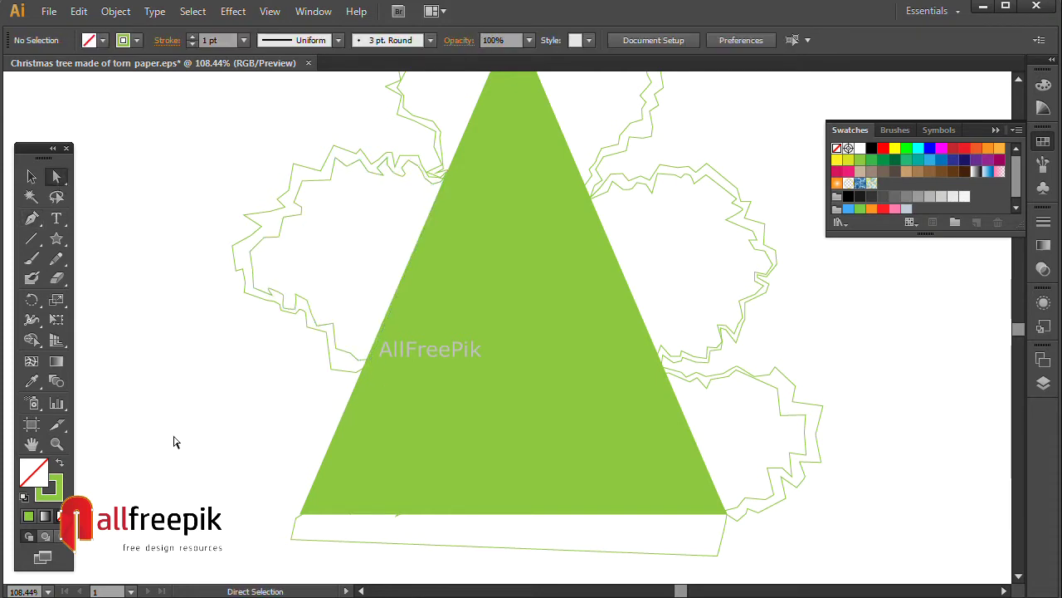
Move the left cloud outline slightly down and start a new path at the tree's lower-left edge.
click(31, 176)
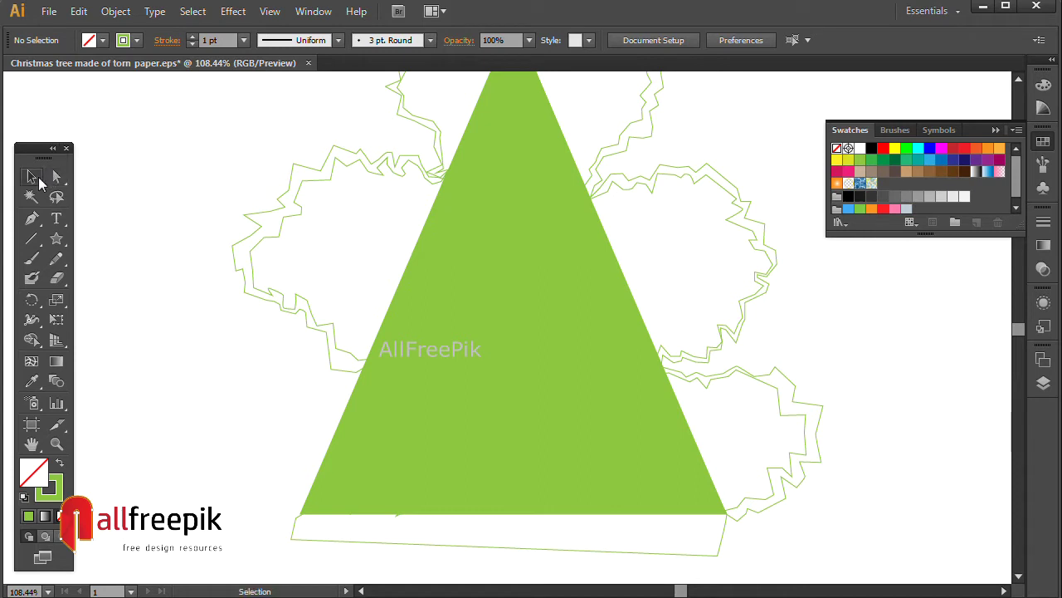
click(303, 204)
drag(297, 202, 297, 212)
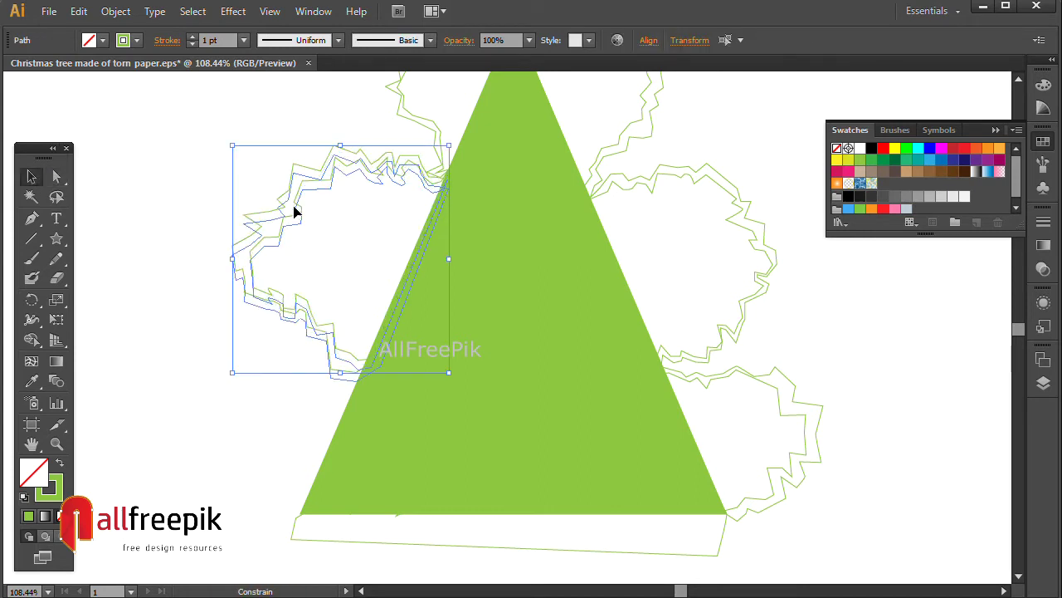
click(196, 154)
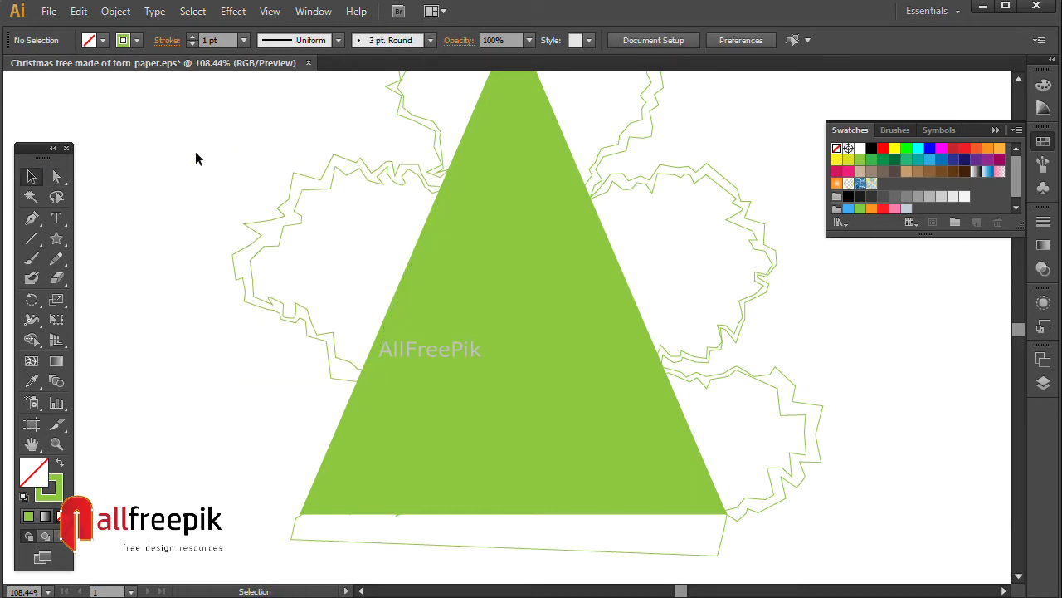
click(31, 218)
scroll(308, 337, down, 1)
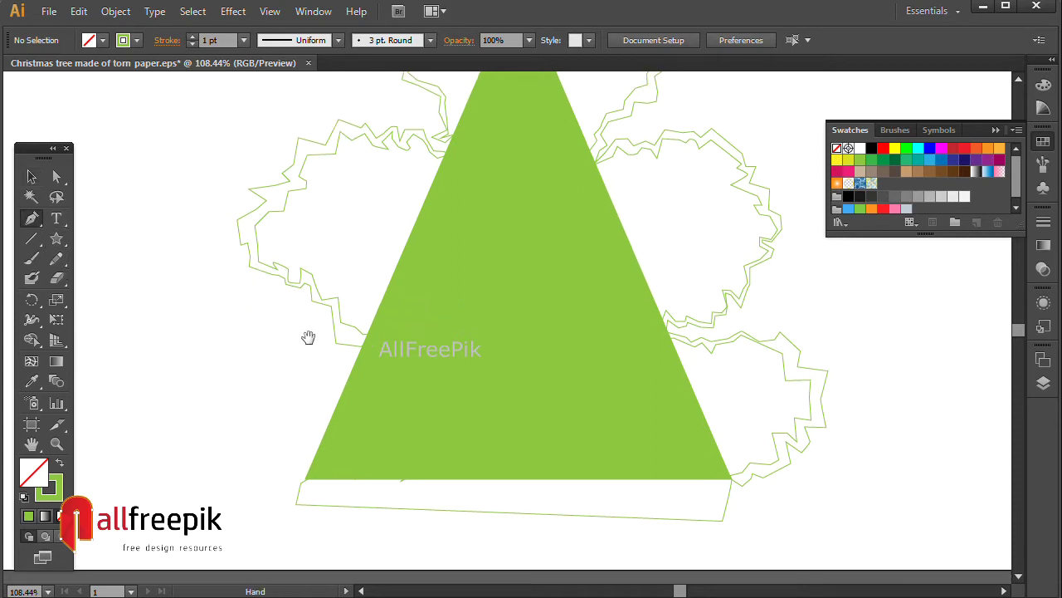
click(362, 351)
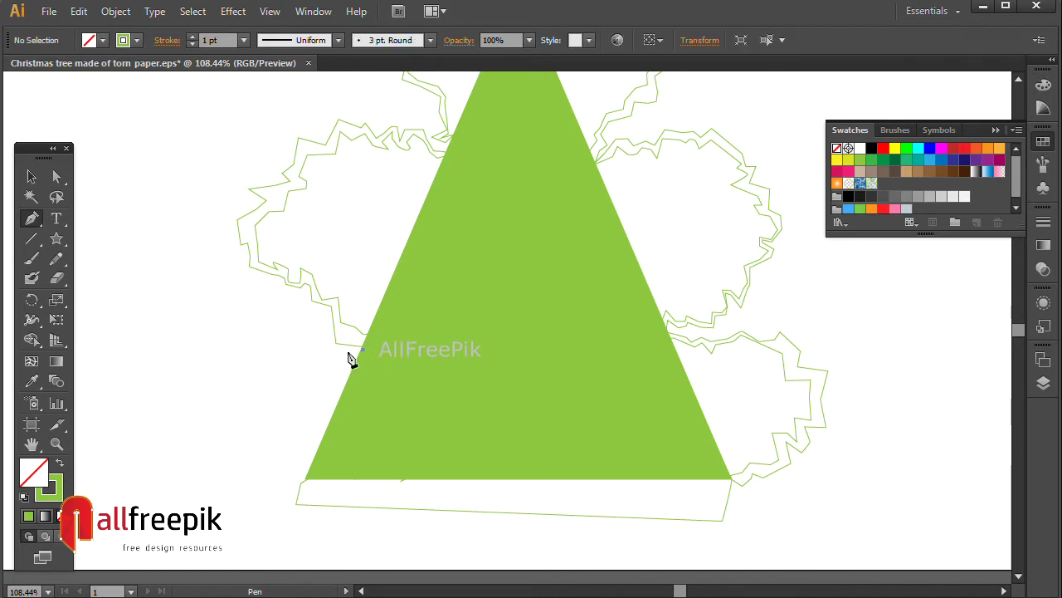
Zigzag the new torn outline left and down from the tree's left edge.
click(349, 357)
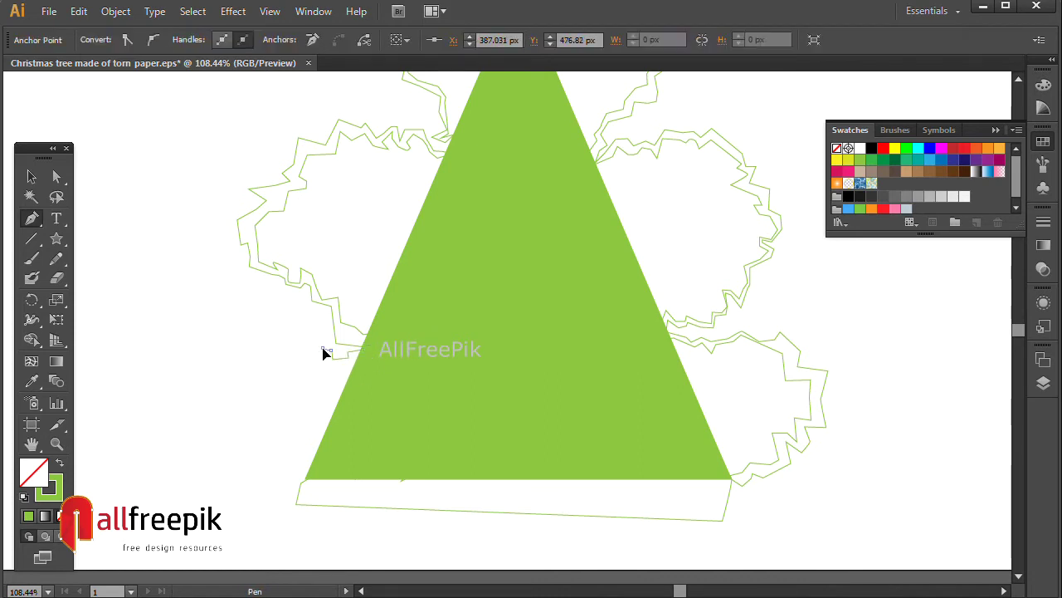
click(320, 348)
click(296, 354)
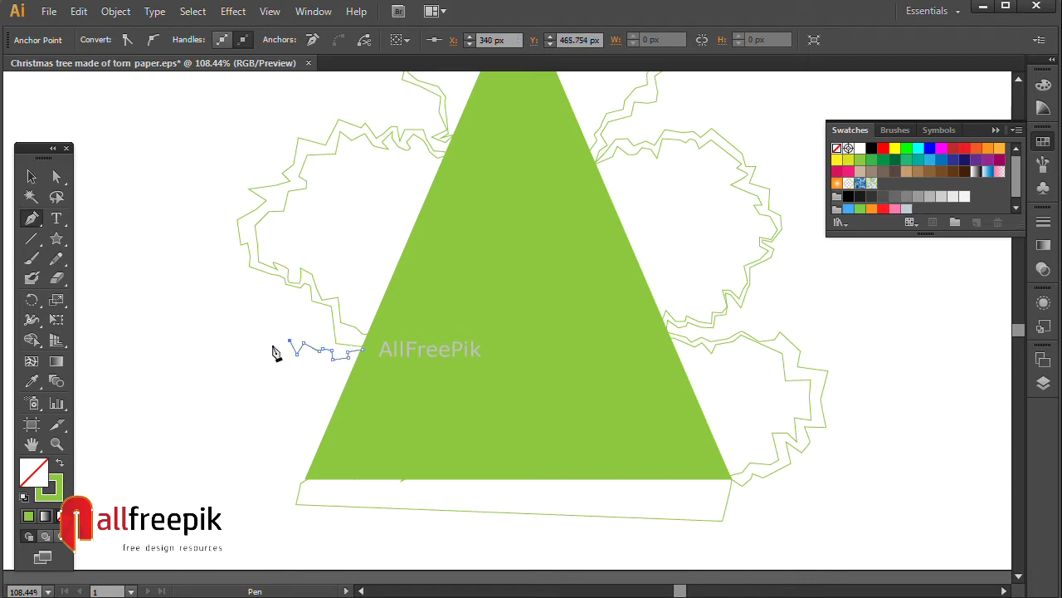
click(271, 344)
click(265, 365)
click(260, 383)
click(273, 383)
click(237, 405)
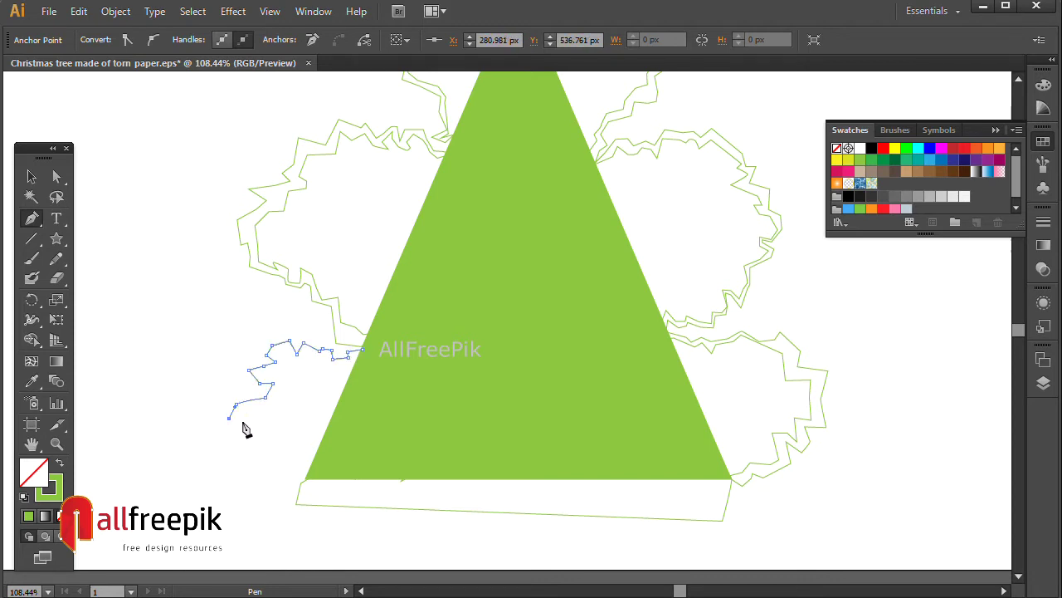
Carry the jagged edge to the tree's bottom-left corner and close it at the start point.
click(241, 419)
click(230, 435)
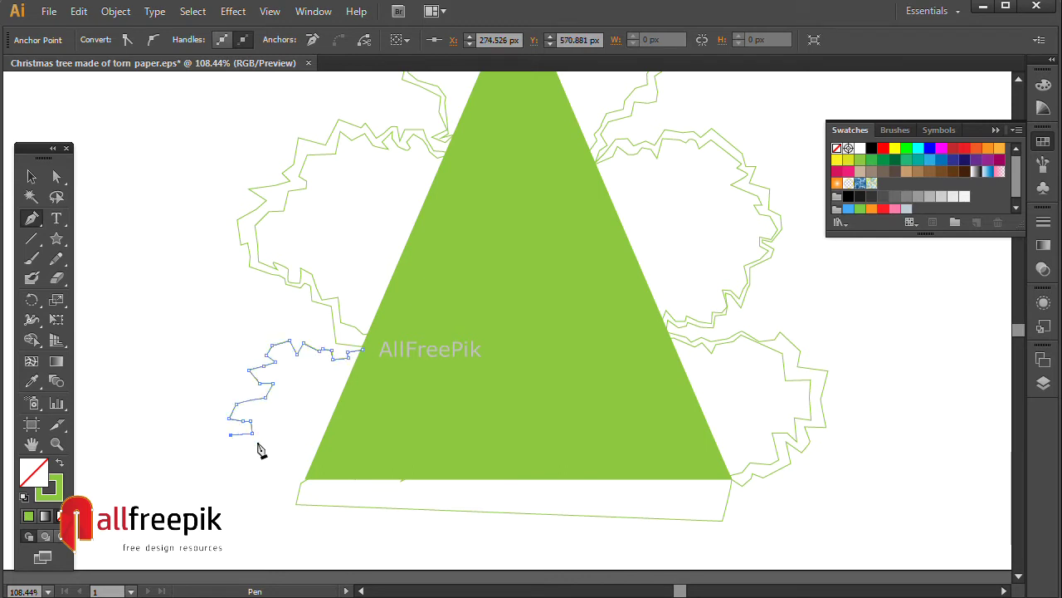
click(256, 441)
click(286, 479)
click(283, 487)
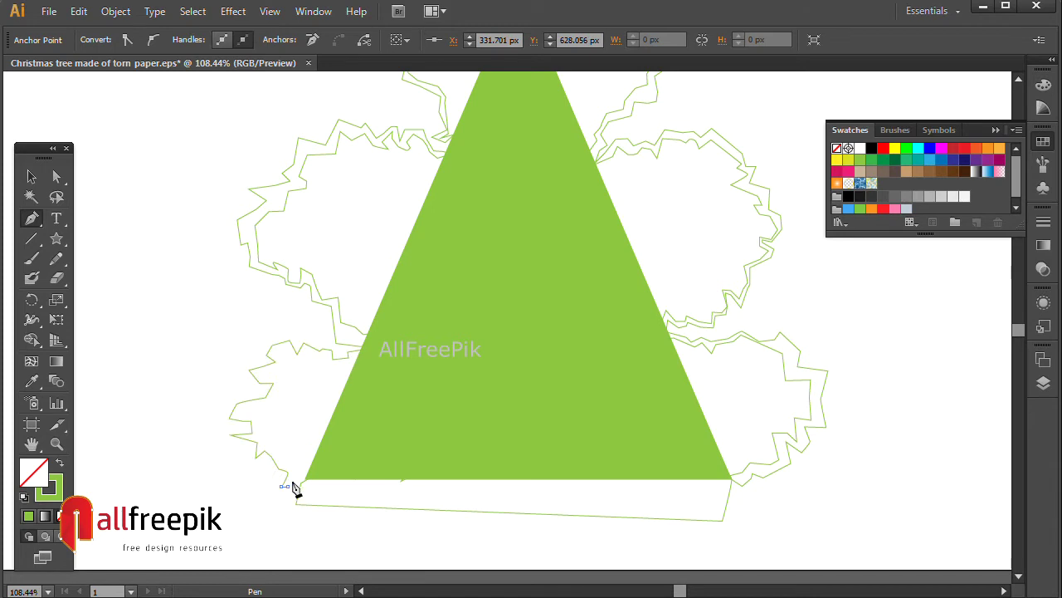
click(307, 478)
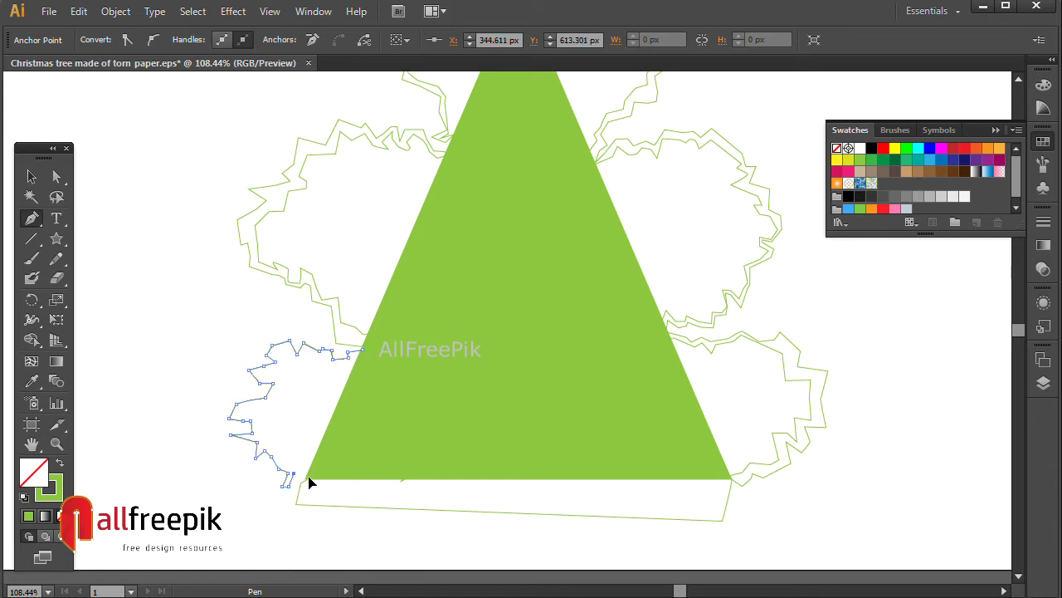
click(361, 352)
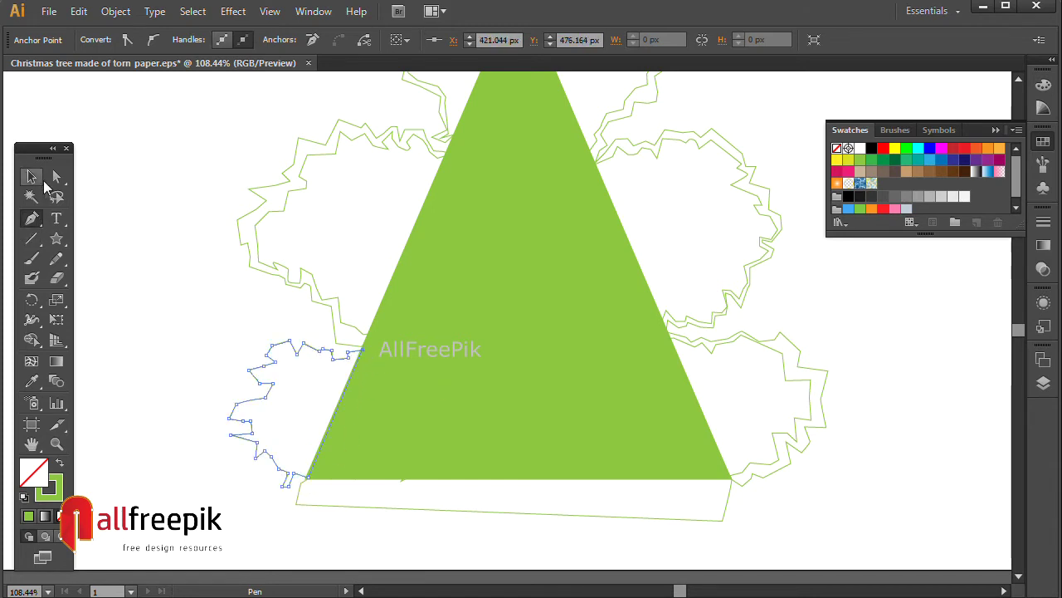
Start a wider second outline outside the lower-left one, zigzagging left and down.
ctrl+click(355, 353)
drag(359, 349, 345, 350)
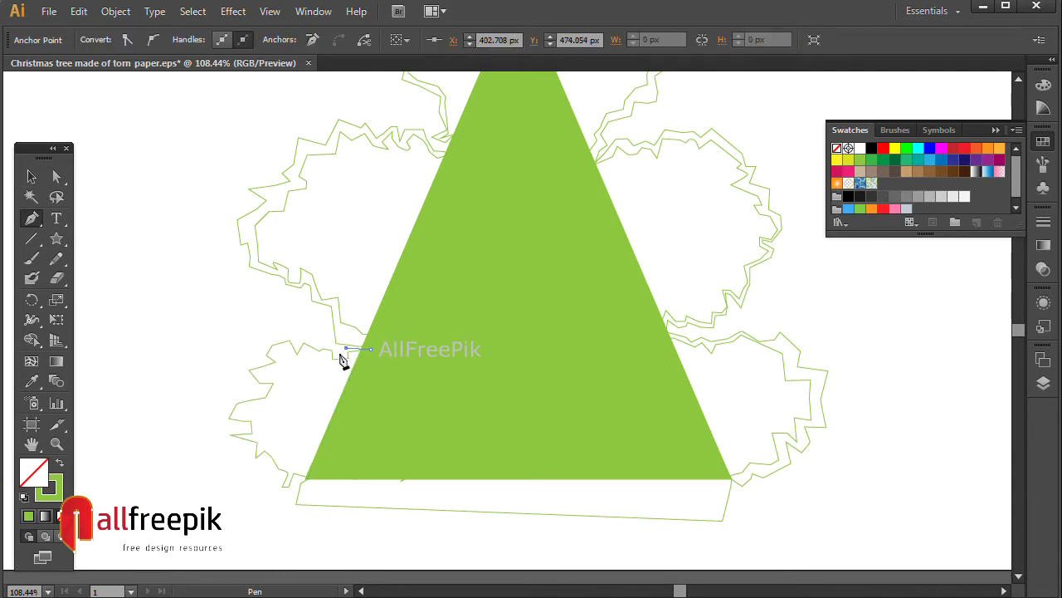
click(327, 341)
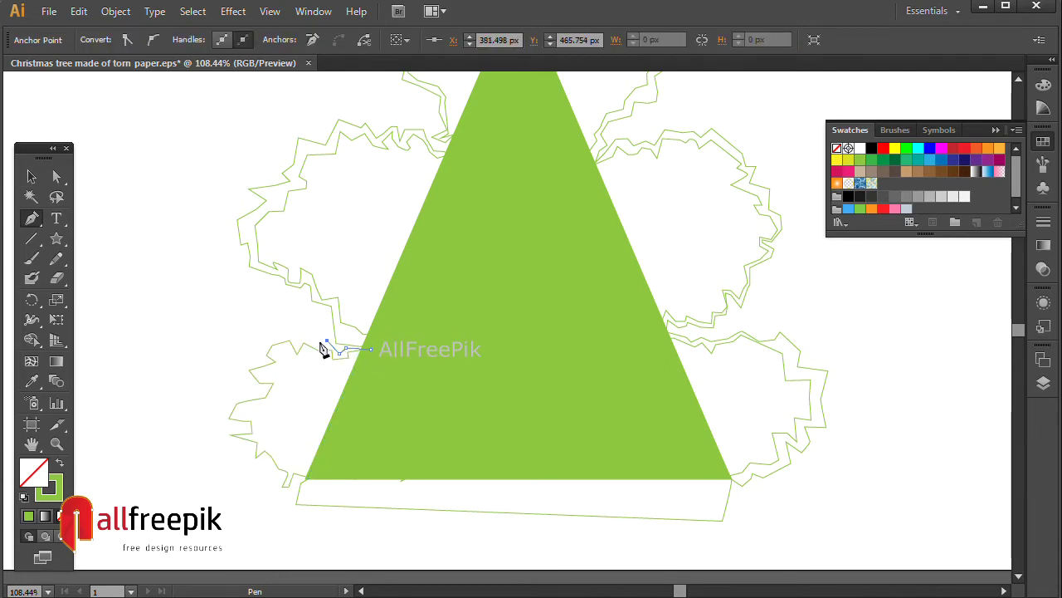
click(307, 324)
click(287, 325)
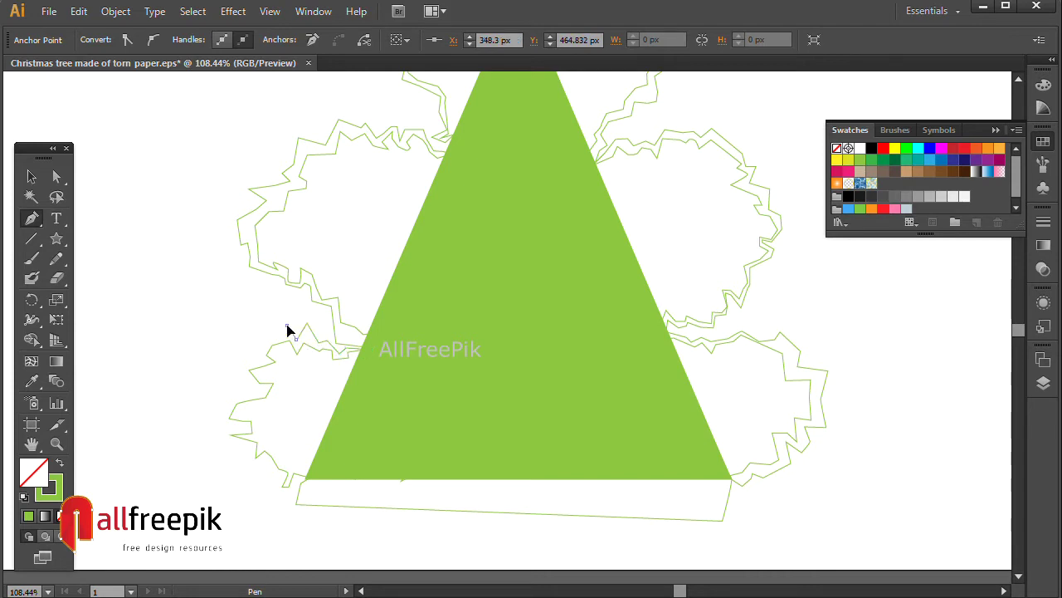
click(259, 360)
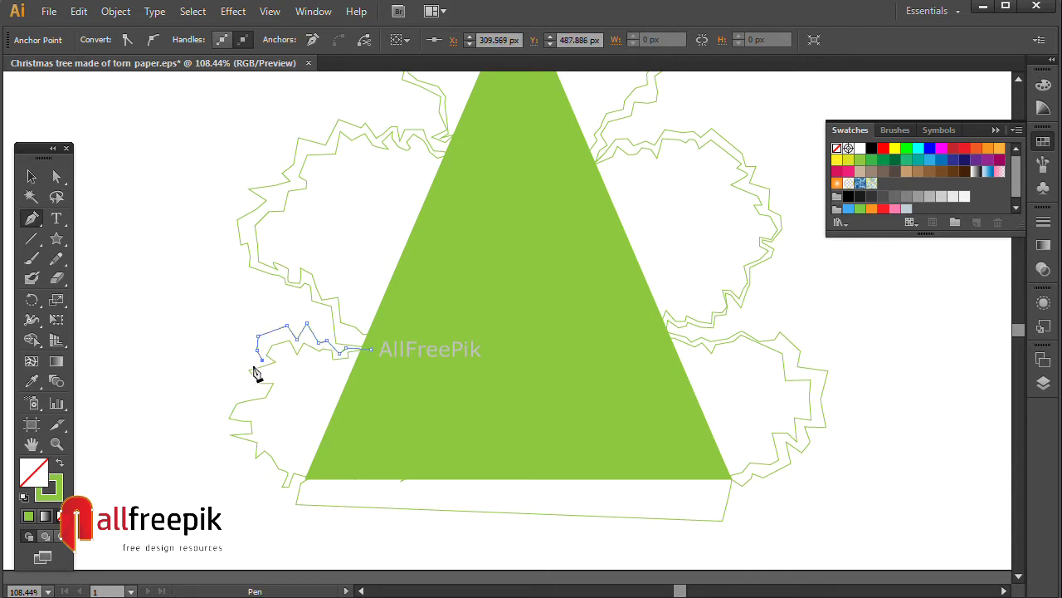
click(244, 367)
click(229, 407)
Carry the second outline to the tree's bottom-left corner, close it, deselect and zoom out.
click(215, 420)
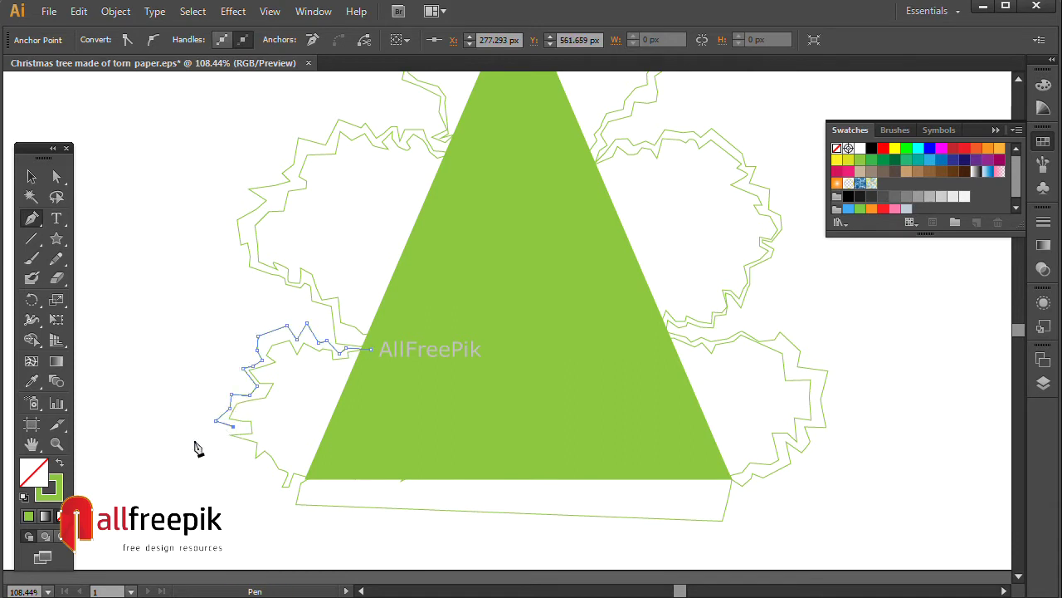
click(194, 439)
click(235, 445)
click(251, 449)
click(266, 462)
click(276, 478)
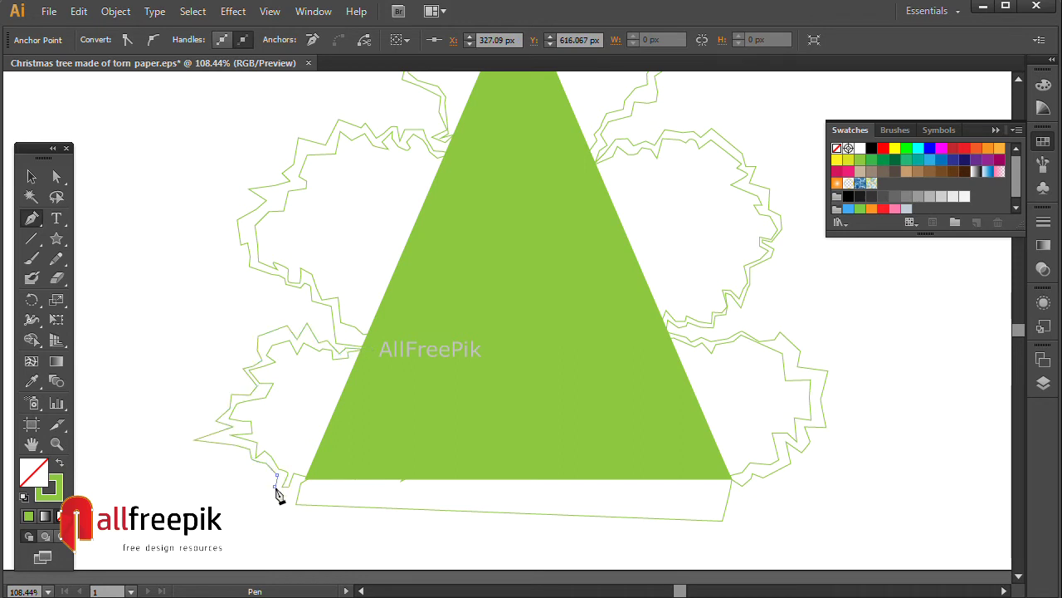
click(290, 495)
click(304, 478)
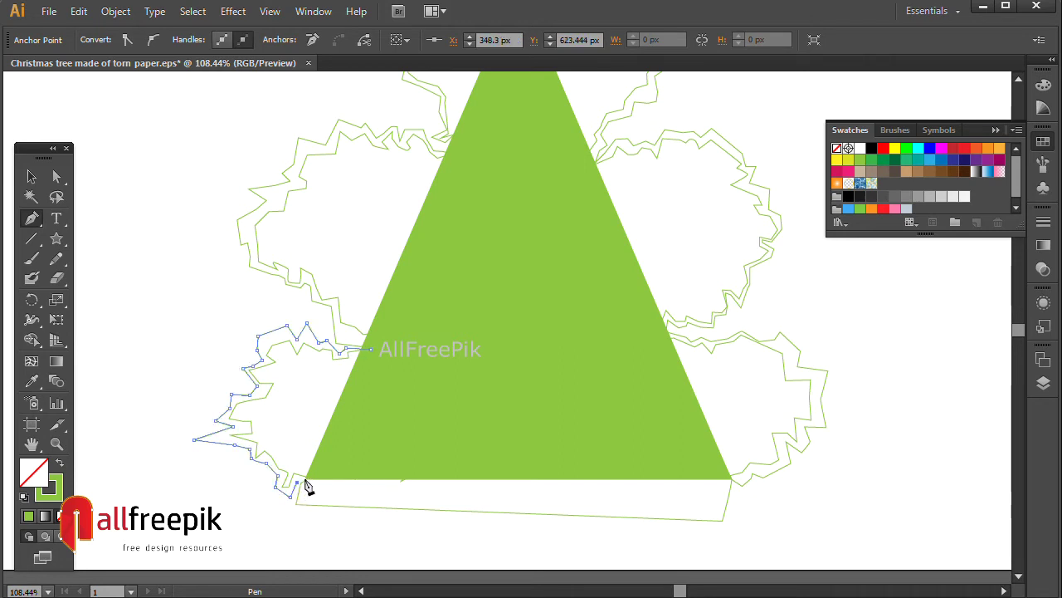
click(371, 355)
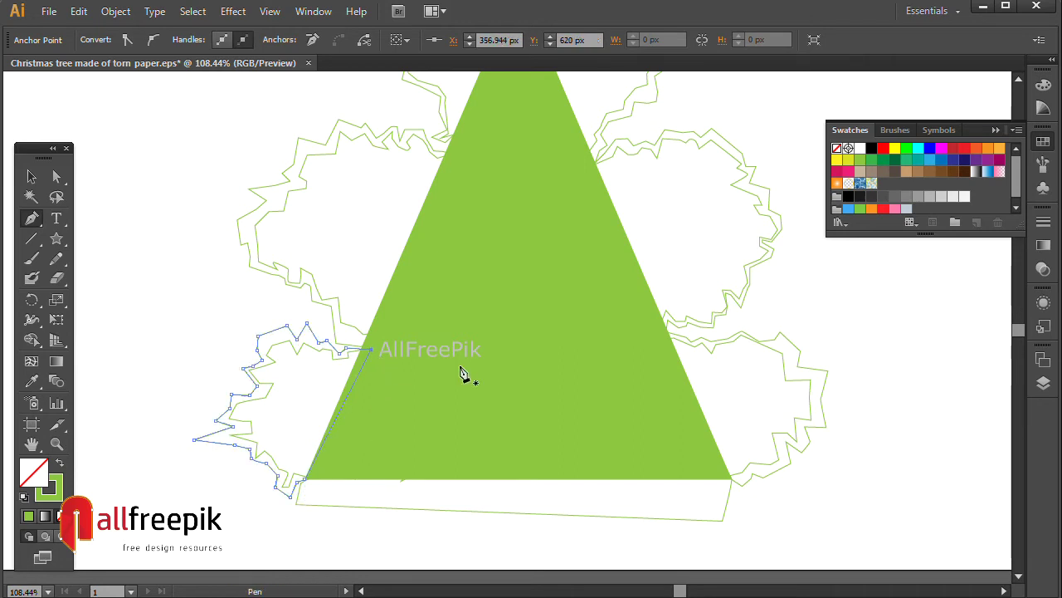
click(32, 176)
click(102, 171)
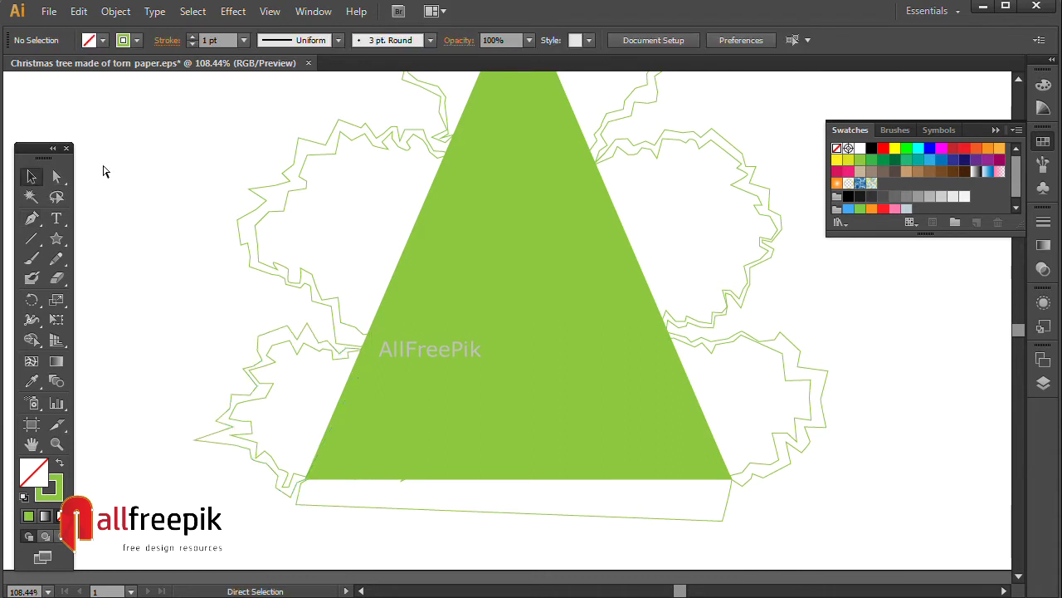
key(ctrl+1)
Select the green triangle and open Effect > Stylize > Inner Glow with preview on.
key(ctrl+minus)
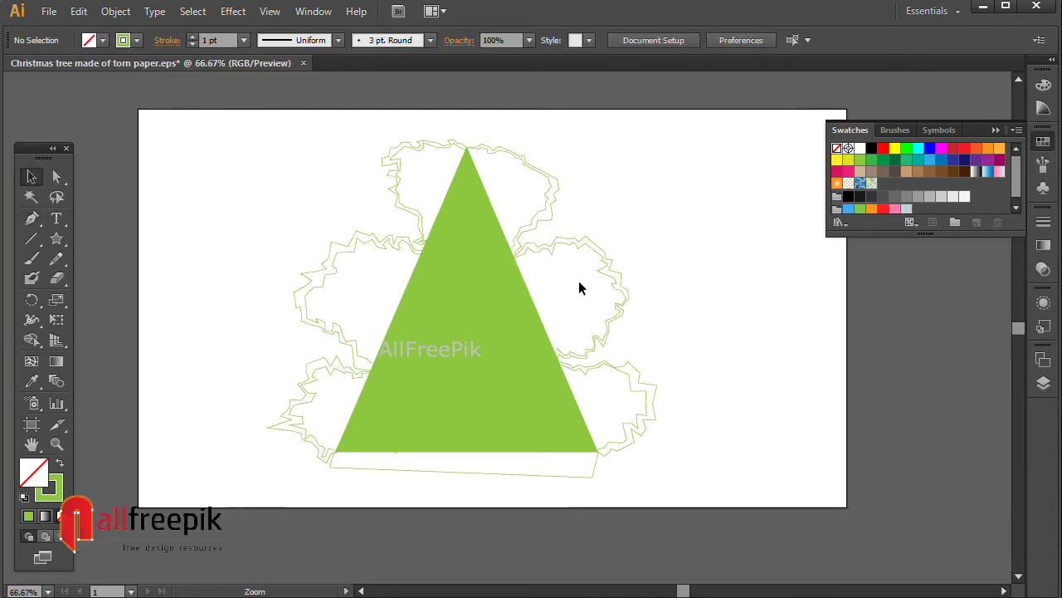
drag(578, 287, 528, 305)
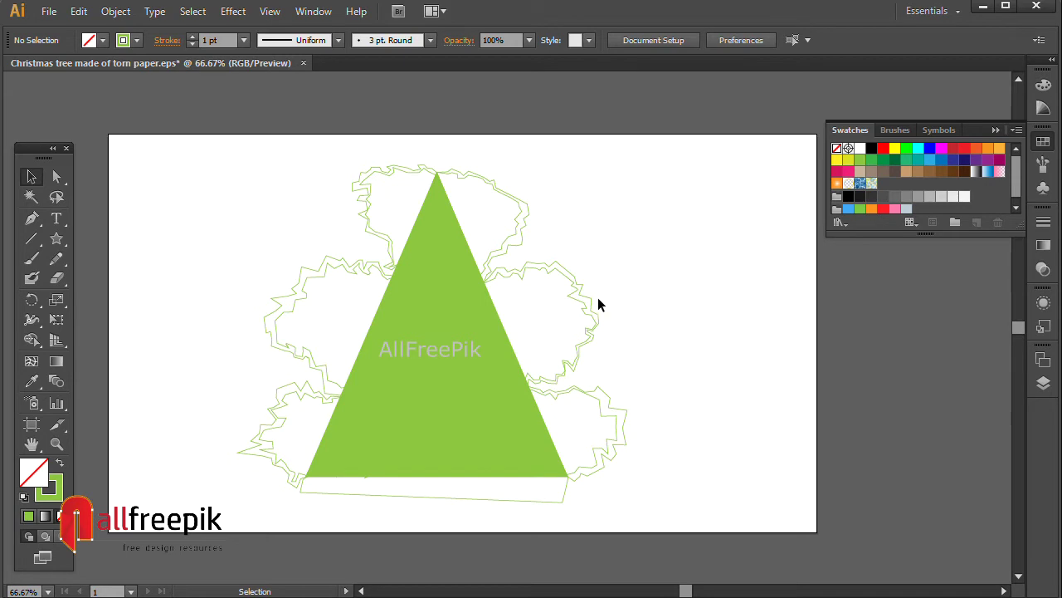
click(461, 311)
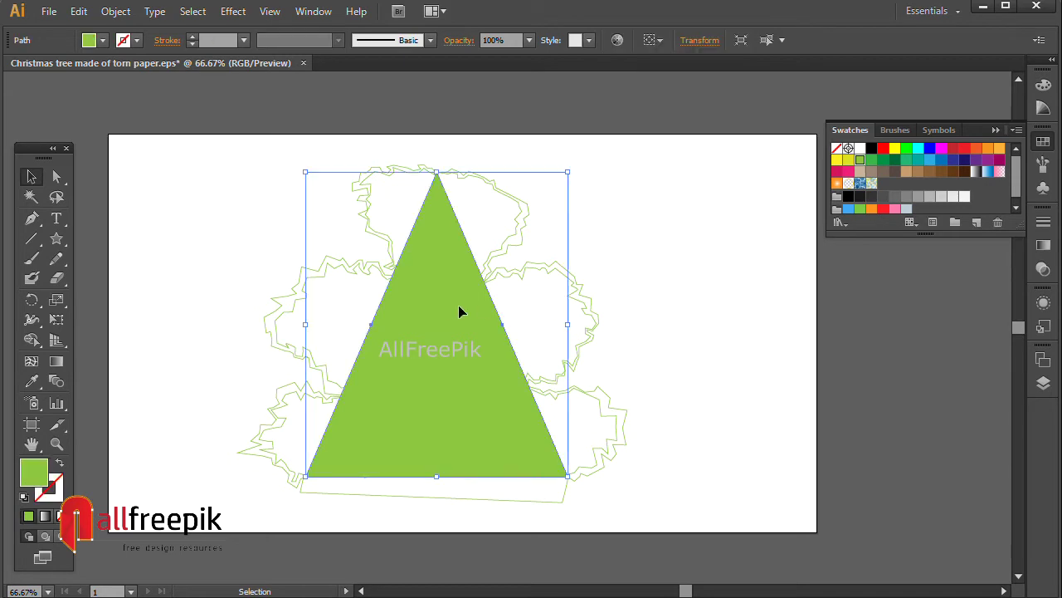
click(242, 12)
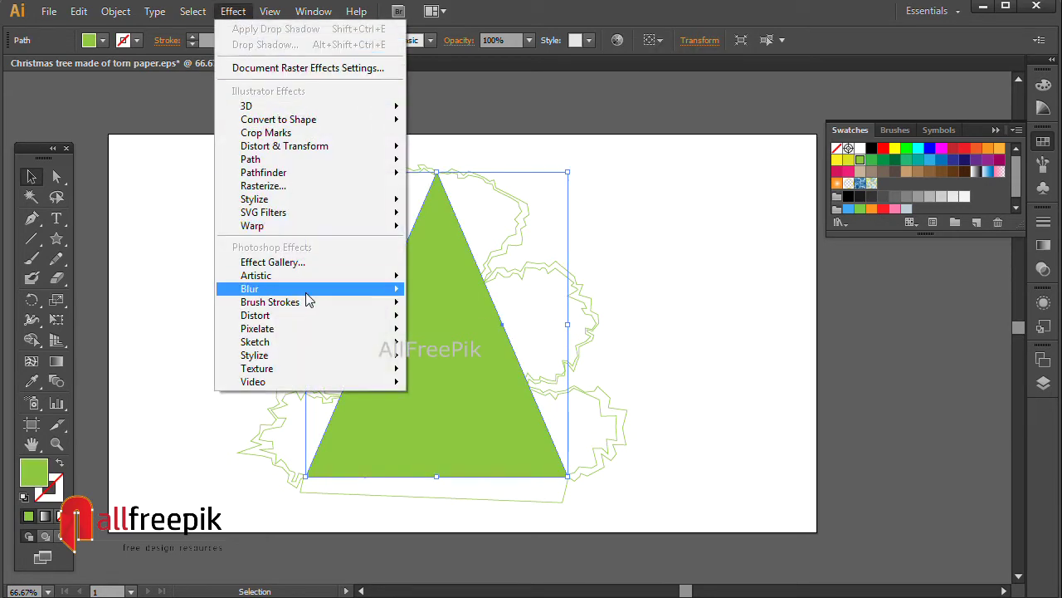
mouse_move(255, 199)
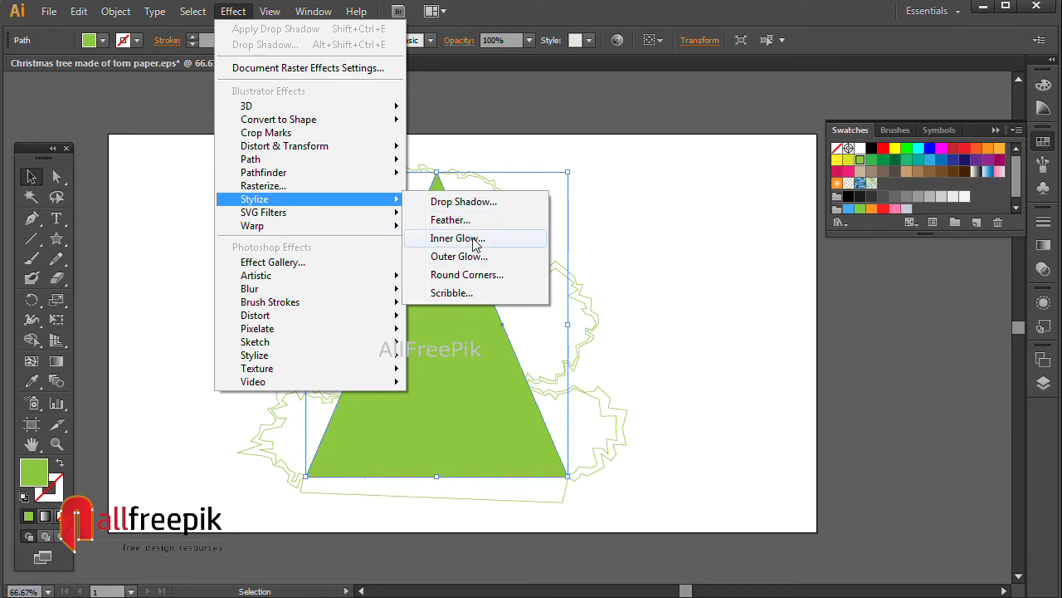
click(474, 241)
click(528, 326)
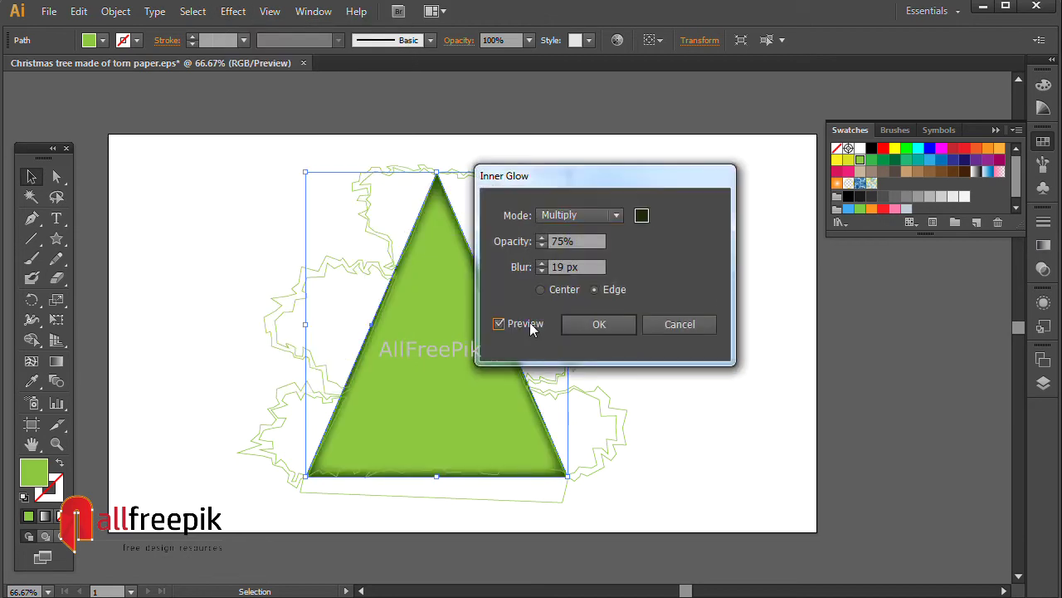
Set the glow colour to dark green 1B2F17 and apply Multiply, 75% opacity, 19 px blur, Edge.
click(641, 216)
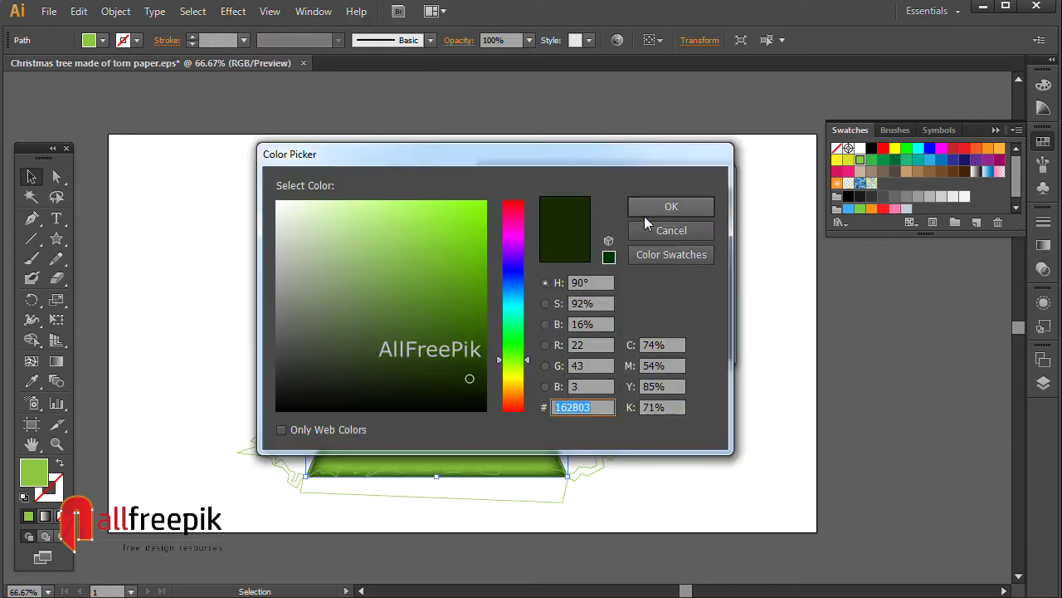
click(664, 345)
text(75)
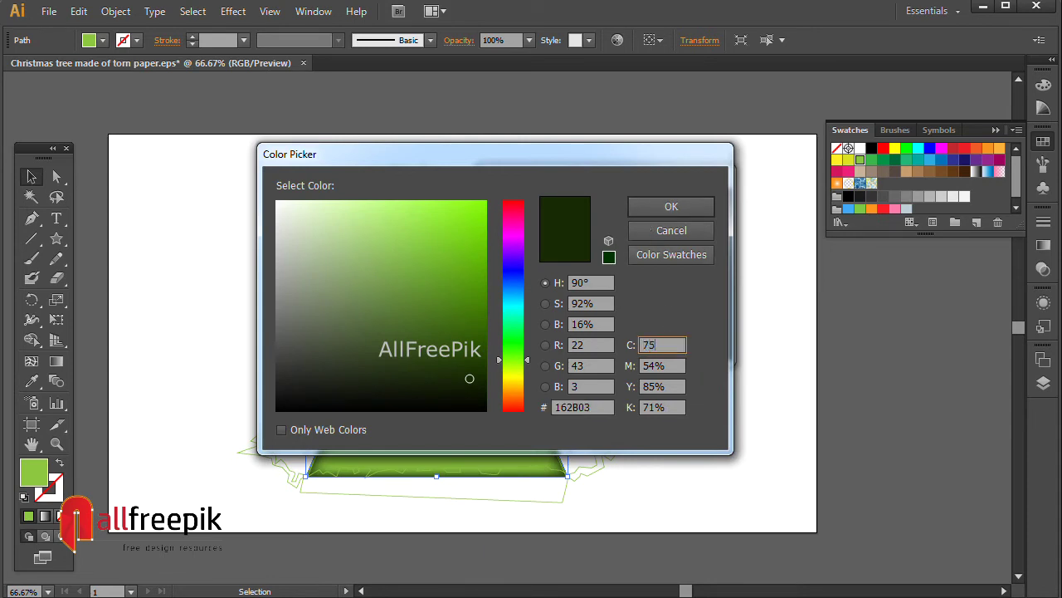
key(Tab)
text(0)
key(Tab)
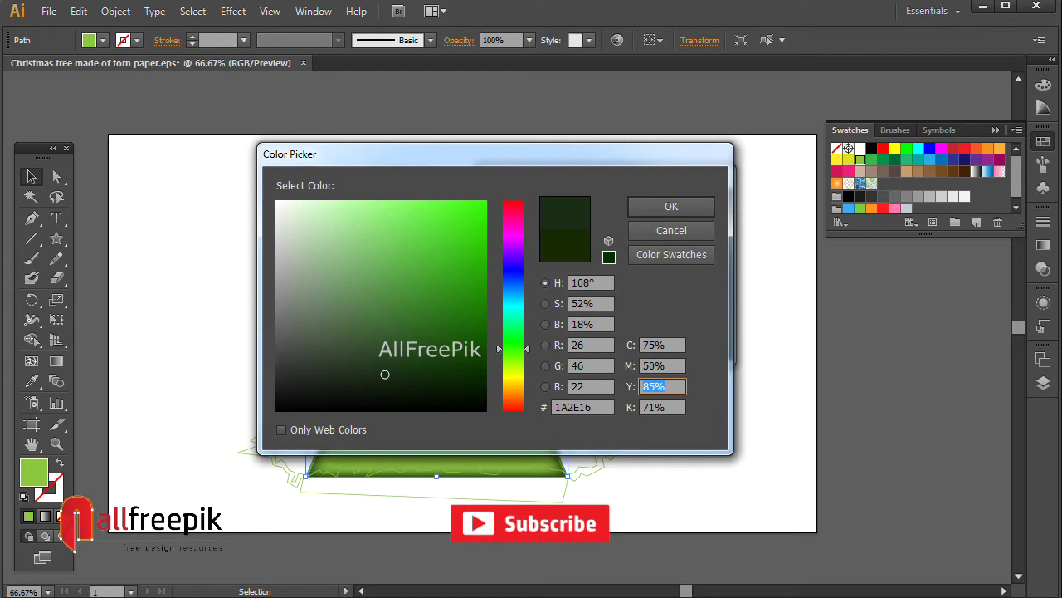
text(85)
key(Tab)
text(7)
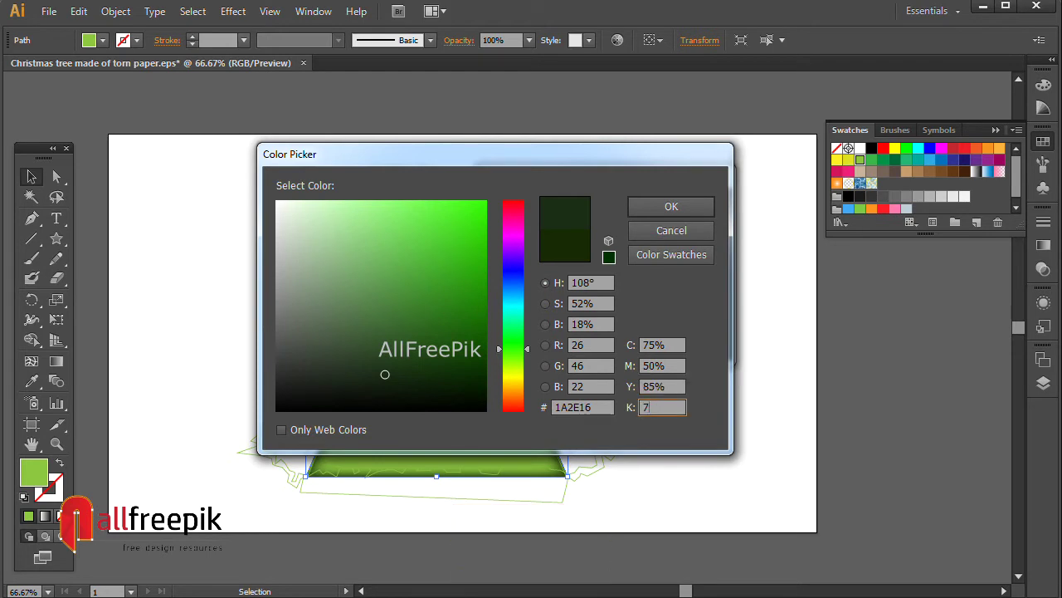
text(0)
key(Tab)
key(Return)
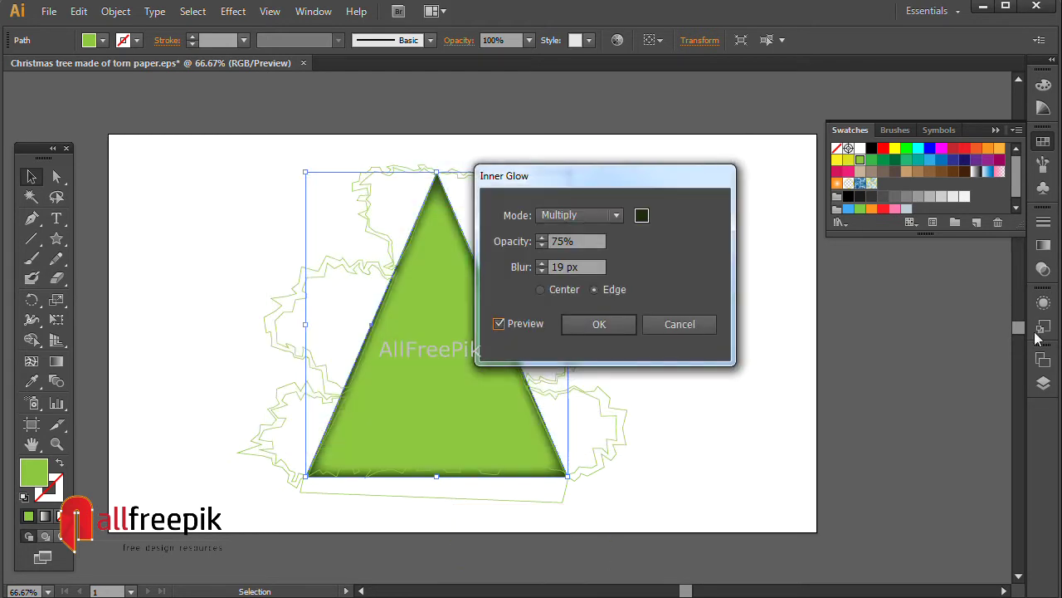
click(624, 325)
Select the three torn shapes right of the triangle and set their stroke to None.
click(703, 288)
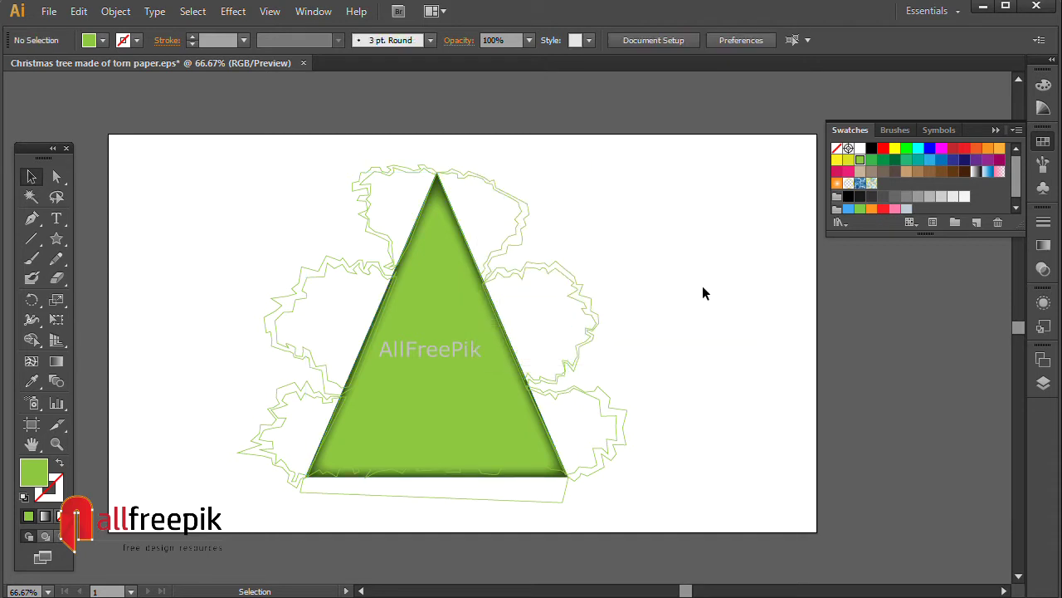
drag(687, 325, 680, 325)
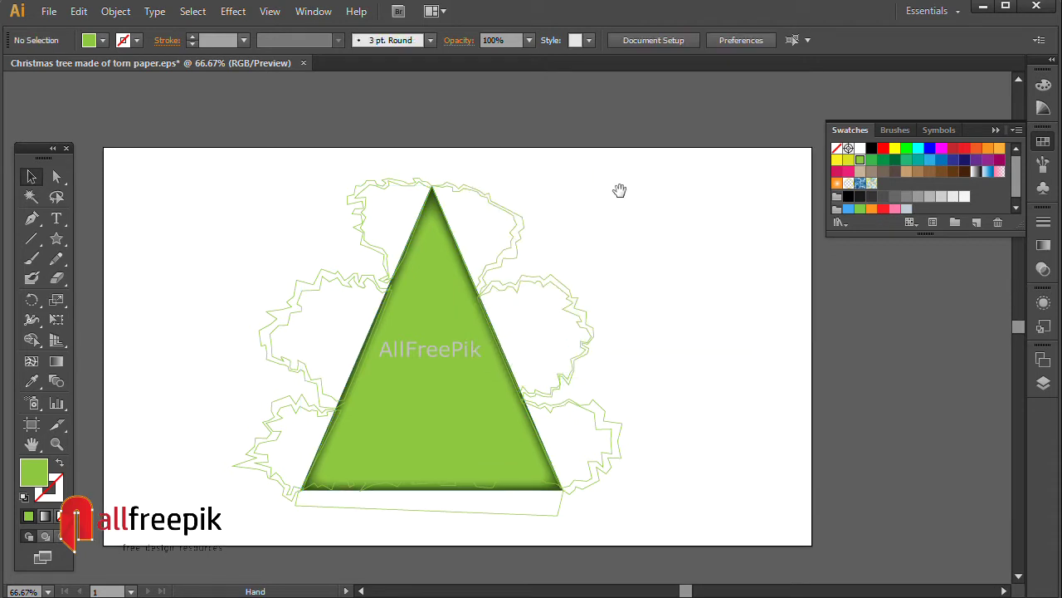
drag(614, 173, 614, 186)
click(514, 235)
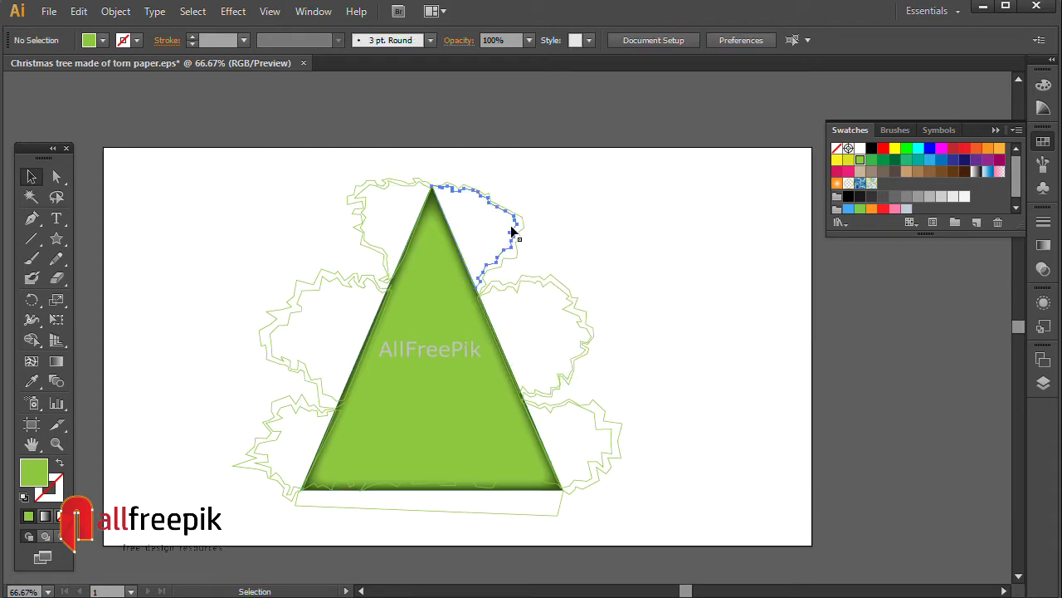
shift+click(571, 305)
shift+click(607, 432)
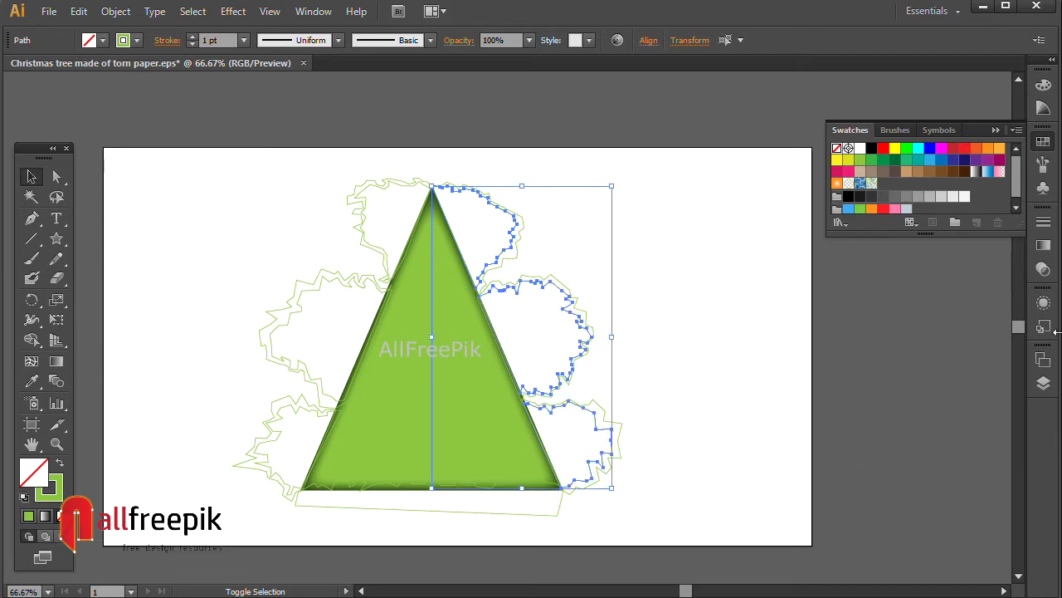
click(1043, 247)
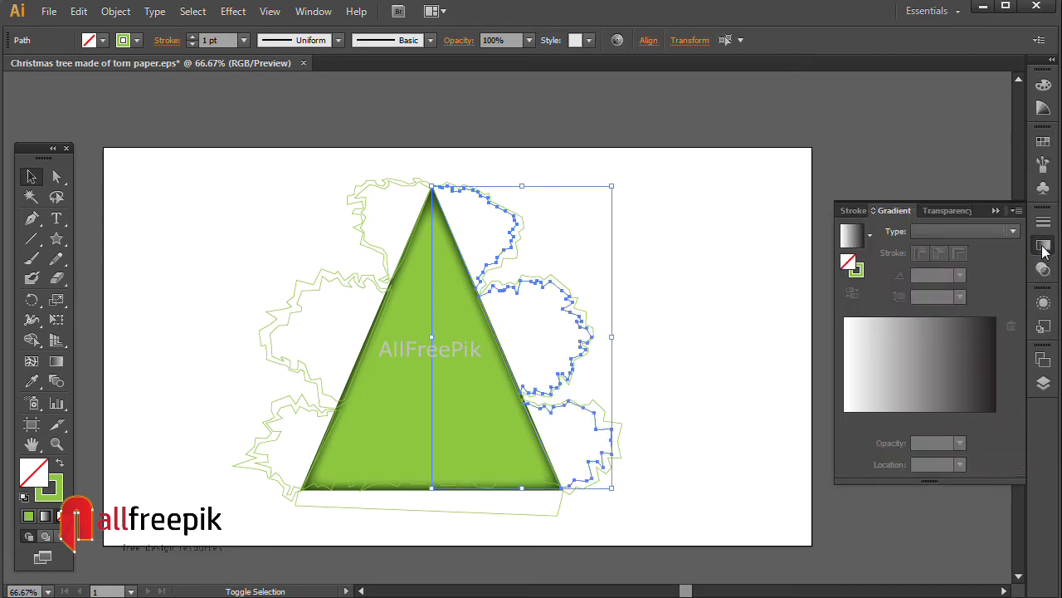
click(856, 270)
key(slash)
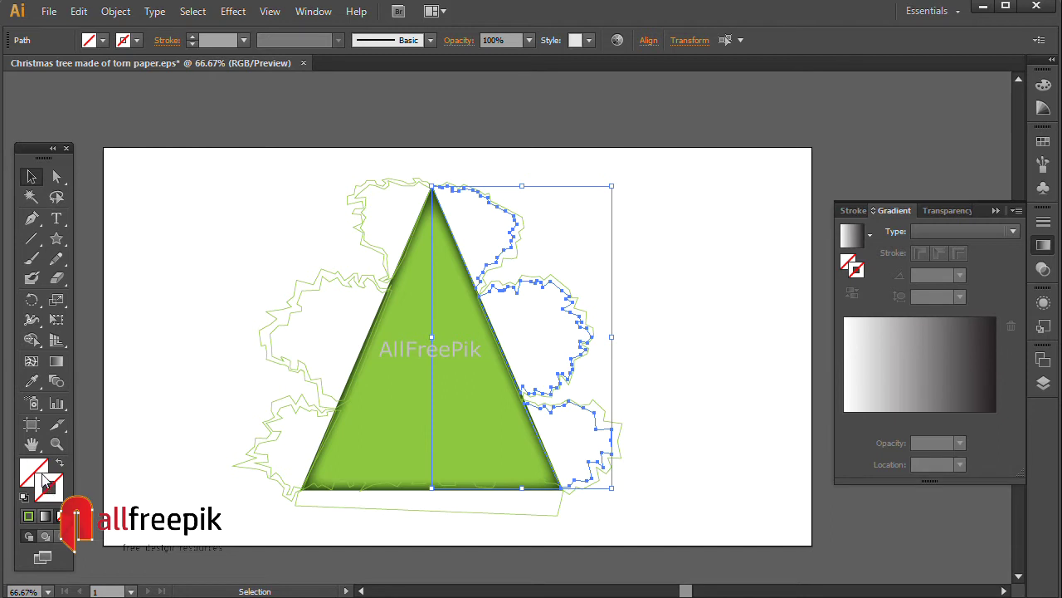
click(1044, 249)
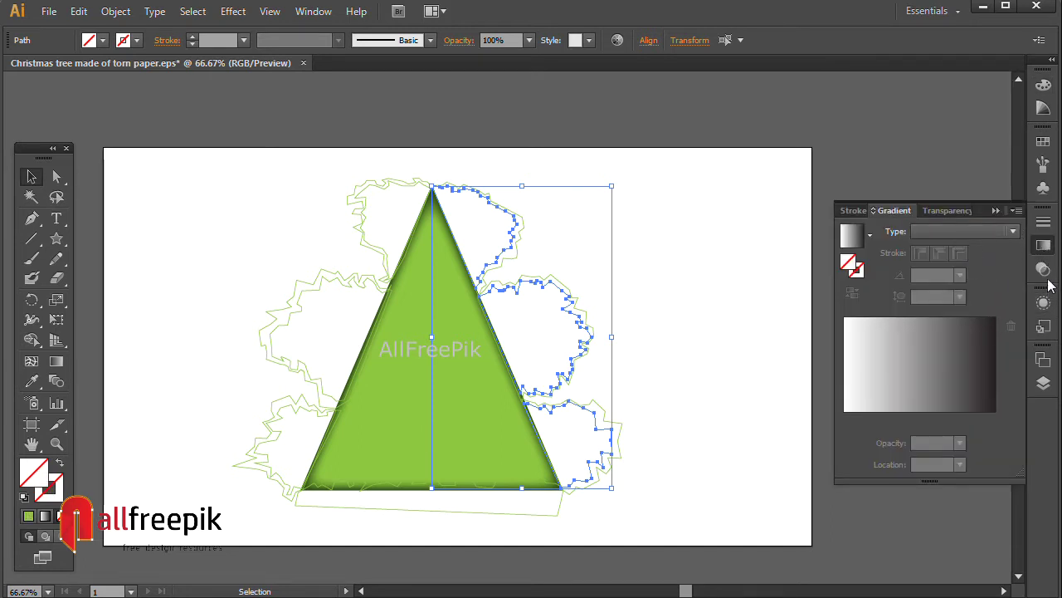
Fill them light green, switch to a linear gradient, and make the left stop dark green.
click(1043, 141)
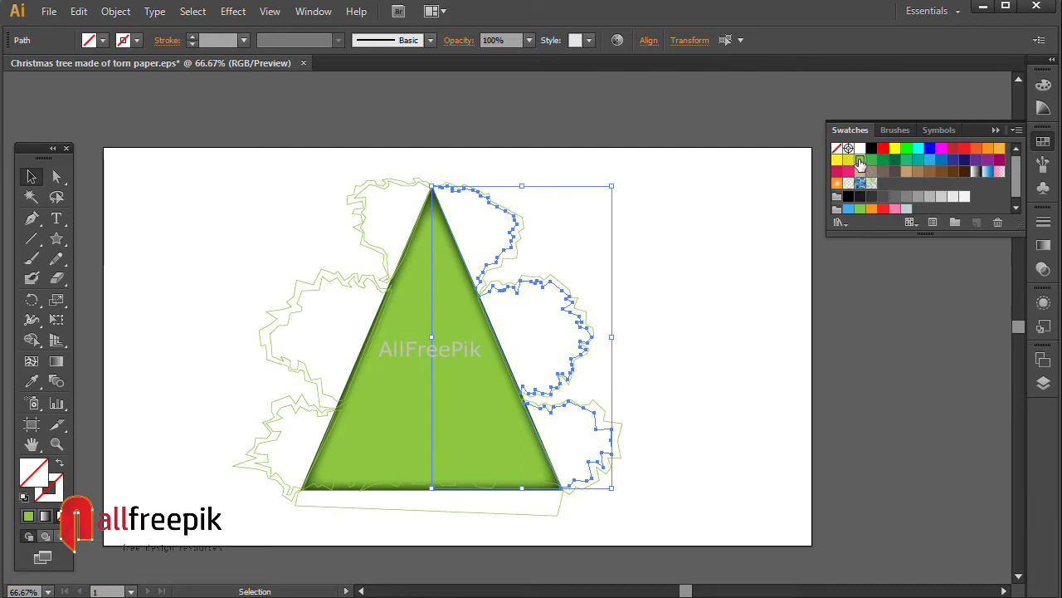
click(860, 159)
click(1043, 247)
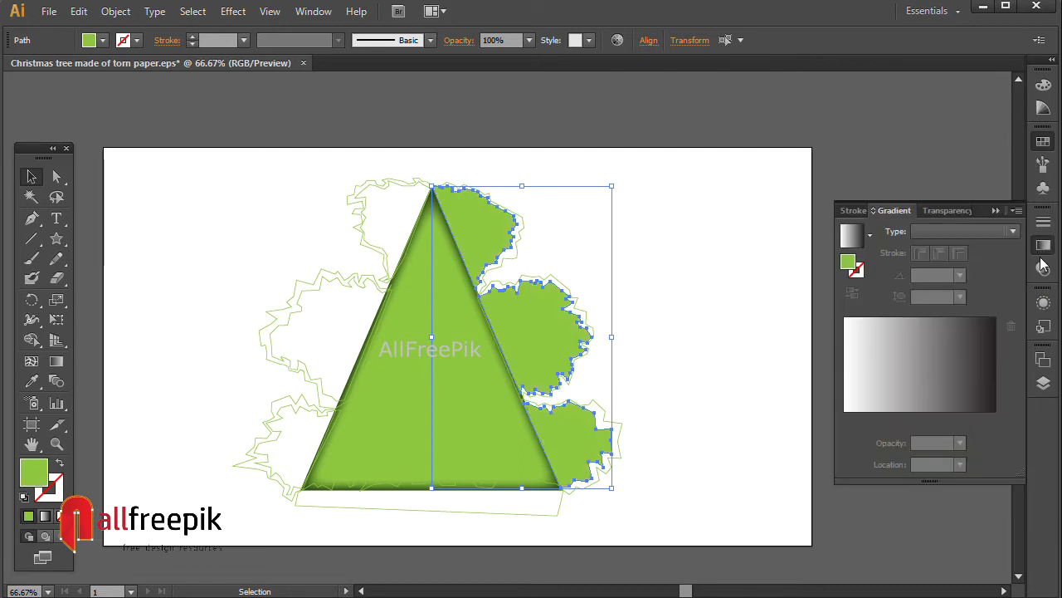
click(920, 415)
click(845, 419)
double_click(845, 419)
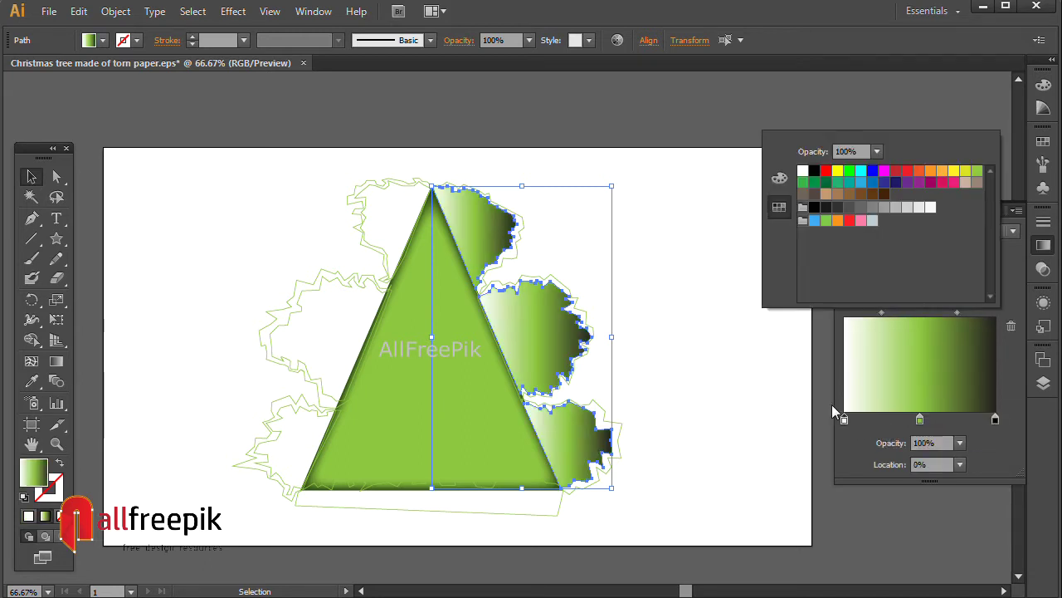
click(827, 181)
Make the right gradient stop dark green and set the gradient angle to 15°.
click(995, 419)
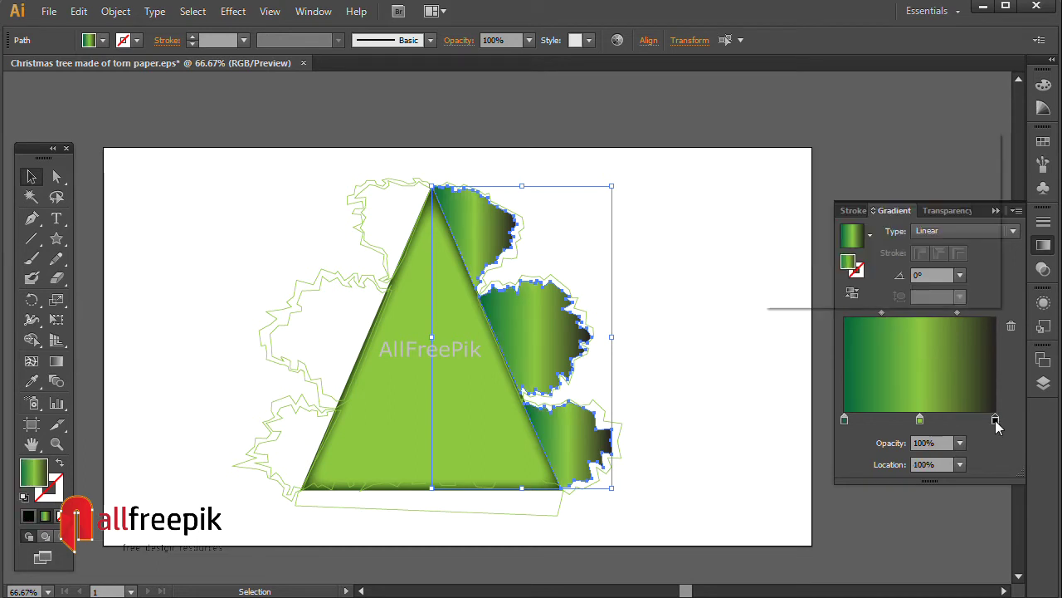
double_click(995, 419)
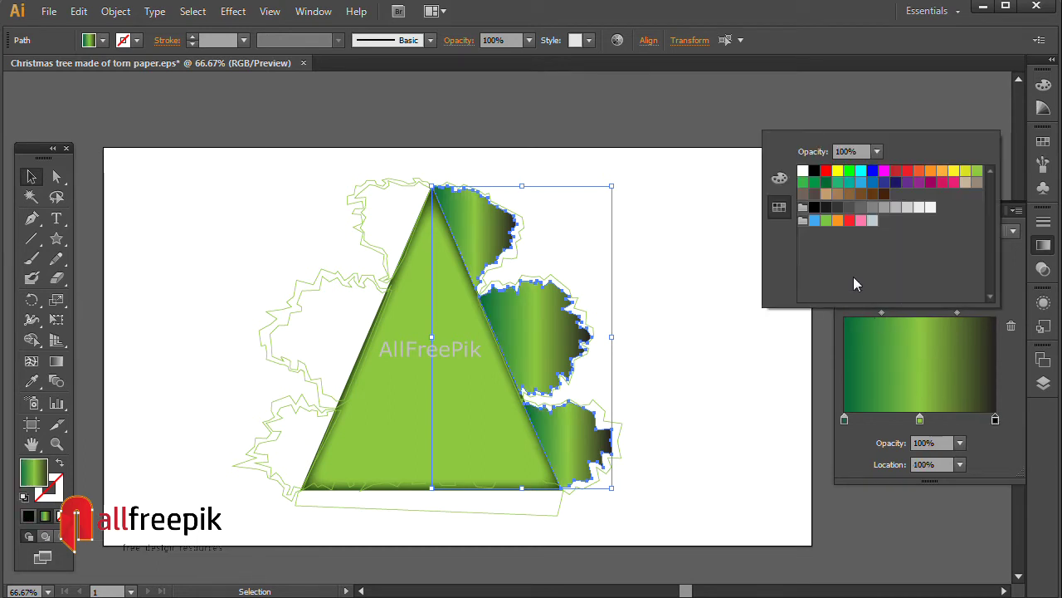
click(826, 184)
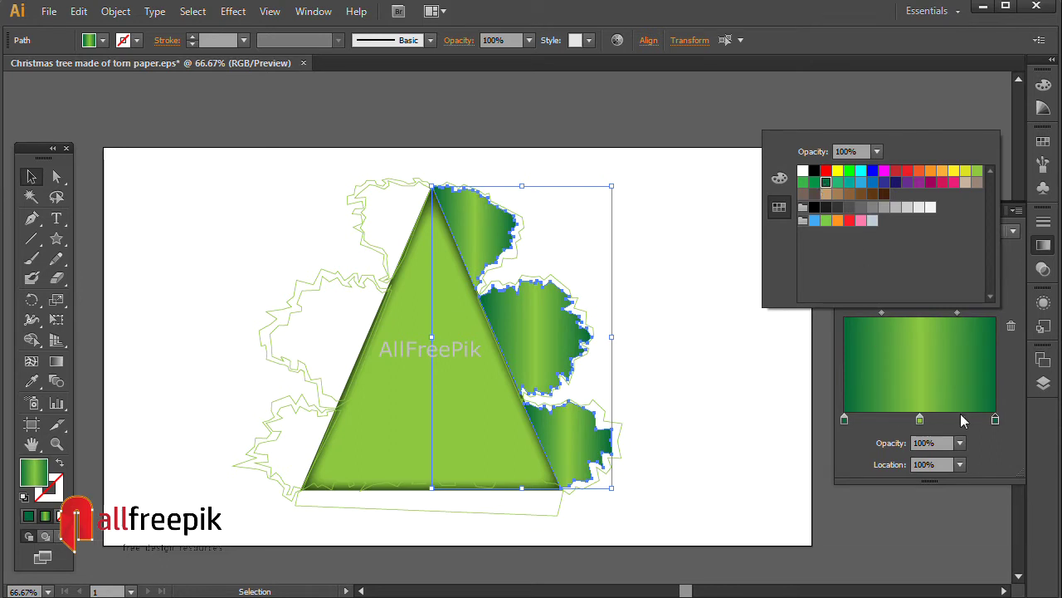
click(1010, 363)
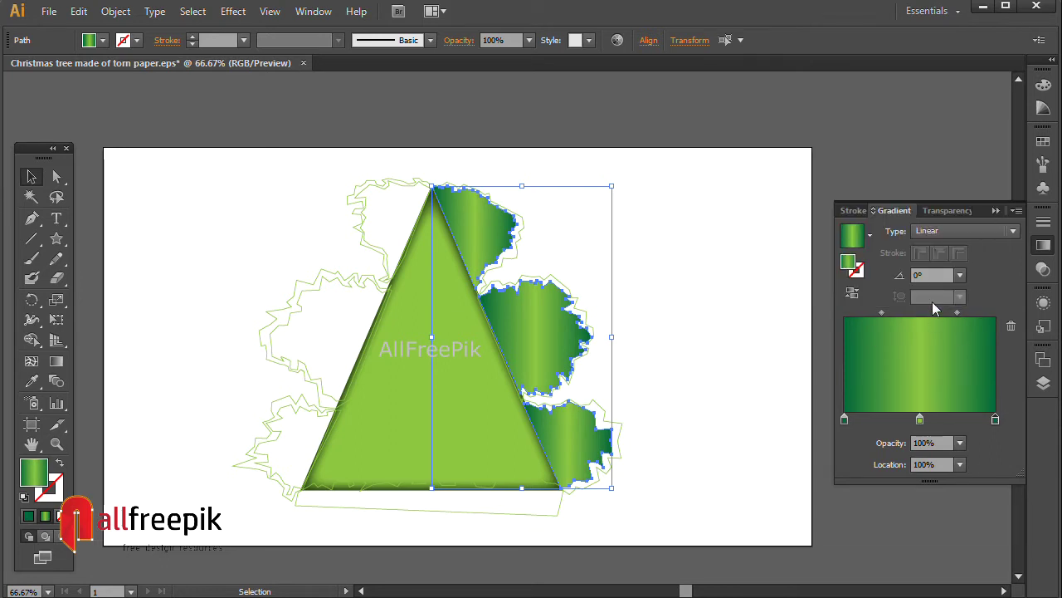
click(928, 274)
text(15)
key(Tab)
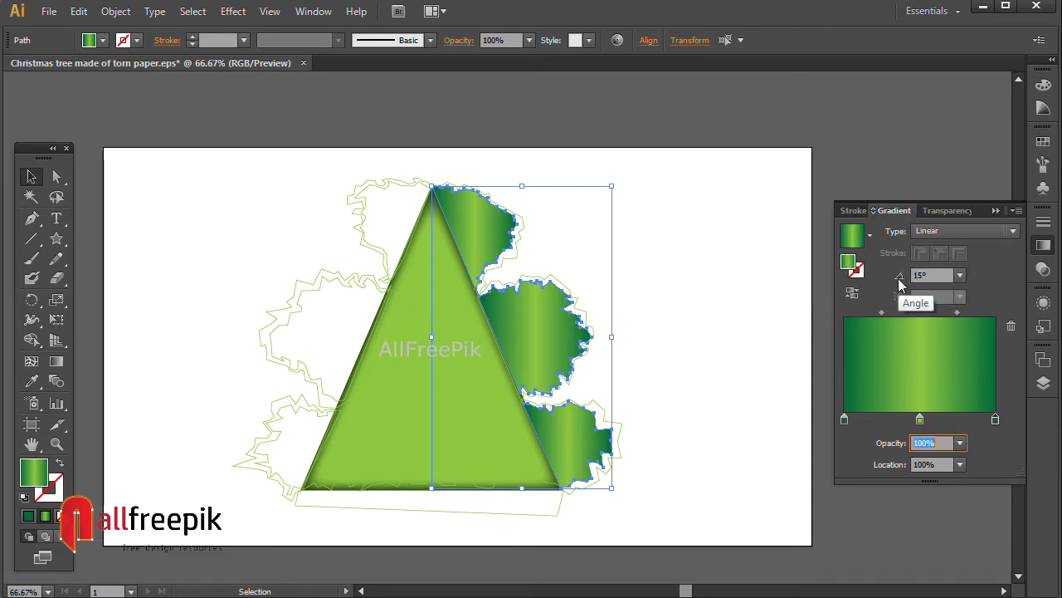
click(677, 253)
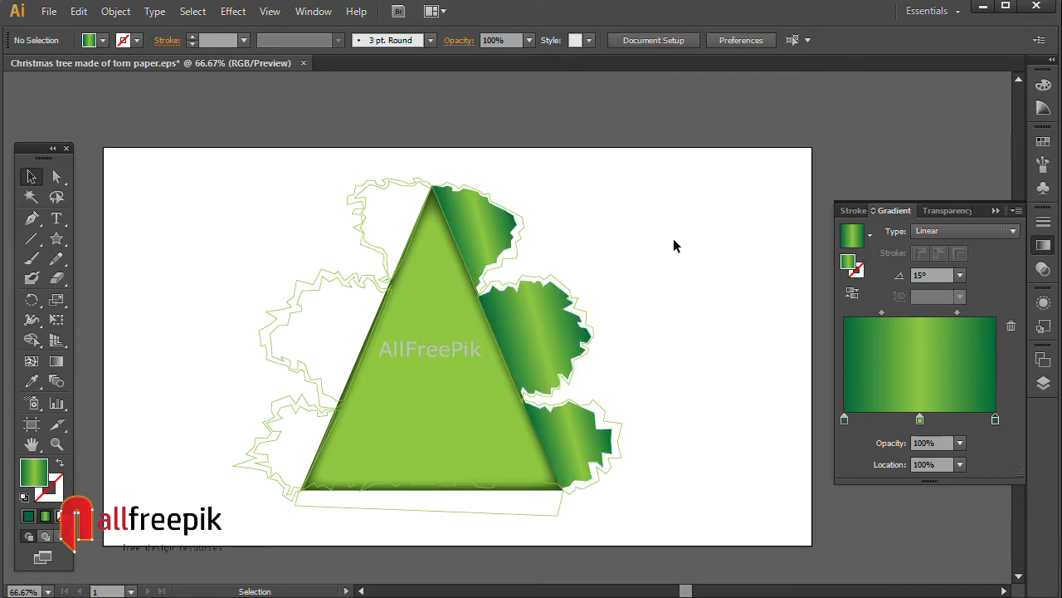
drag(674, 240, 645, 261)
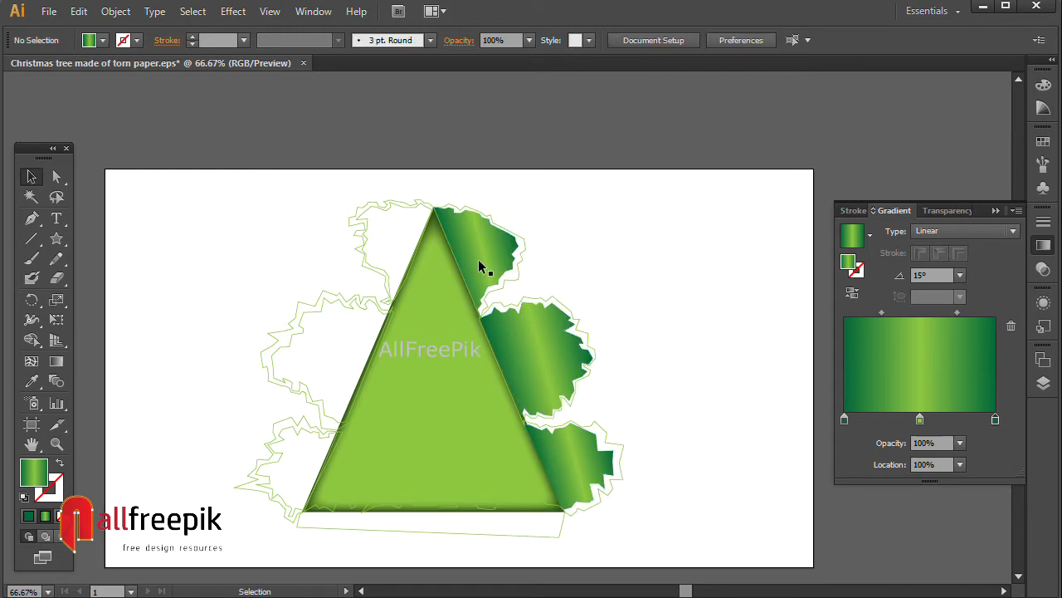
Eyedrop the green gradient onto the three left torn shapes and drag one gradient across them.
click(380, 280)
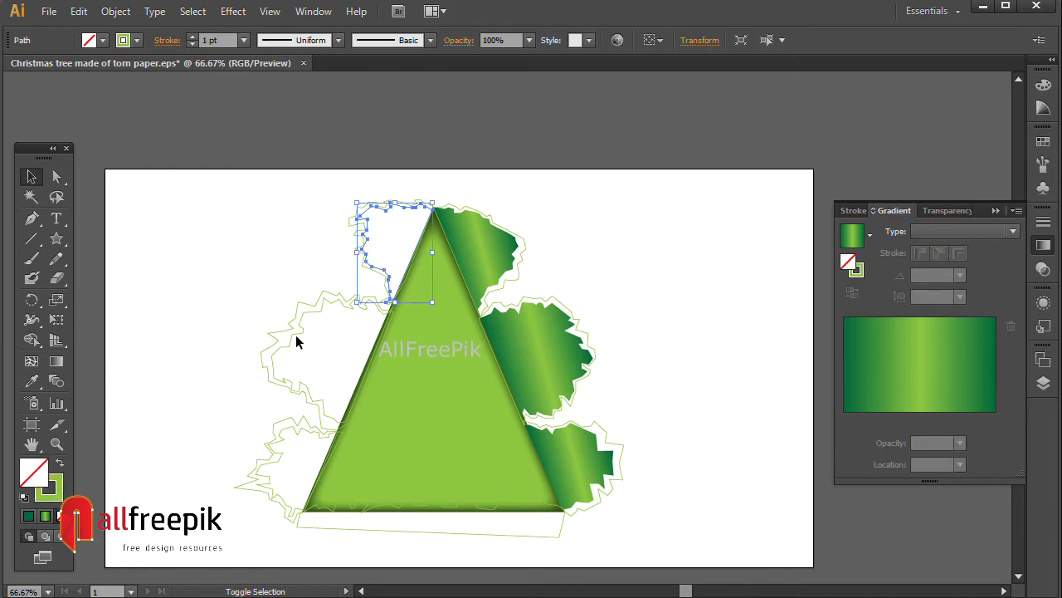
shift+click(277, 365)
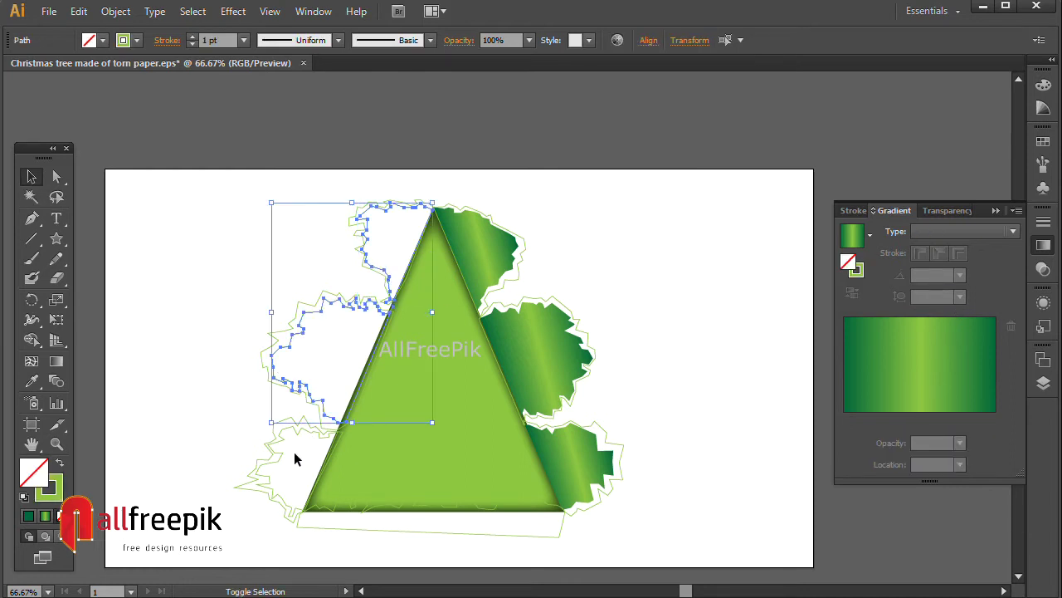
shift+click(279, 467)
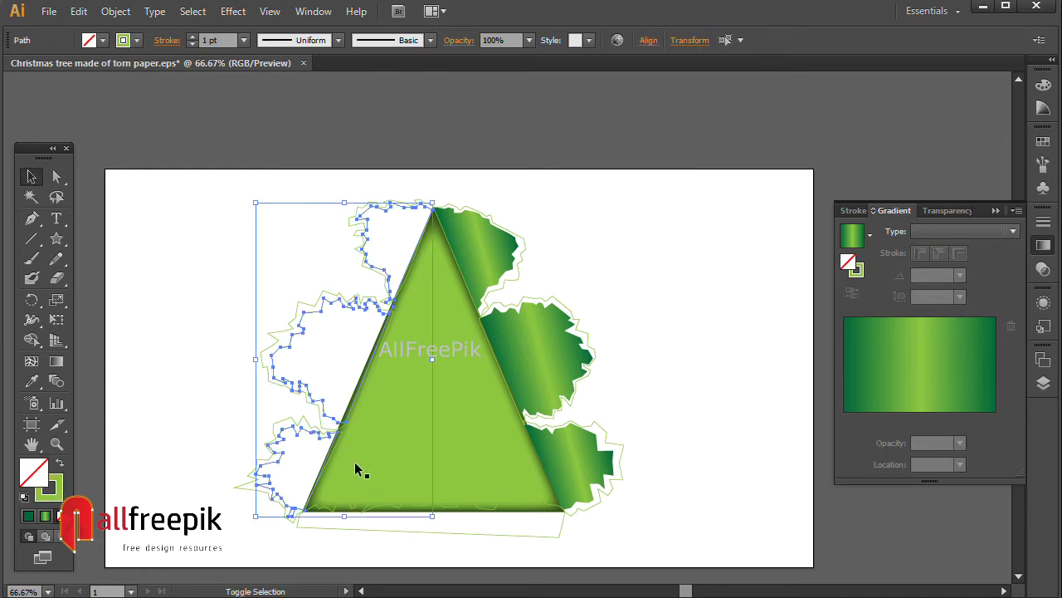
click(32, 381)
click(529, 340)
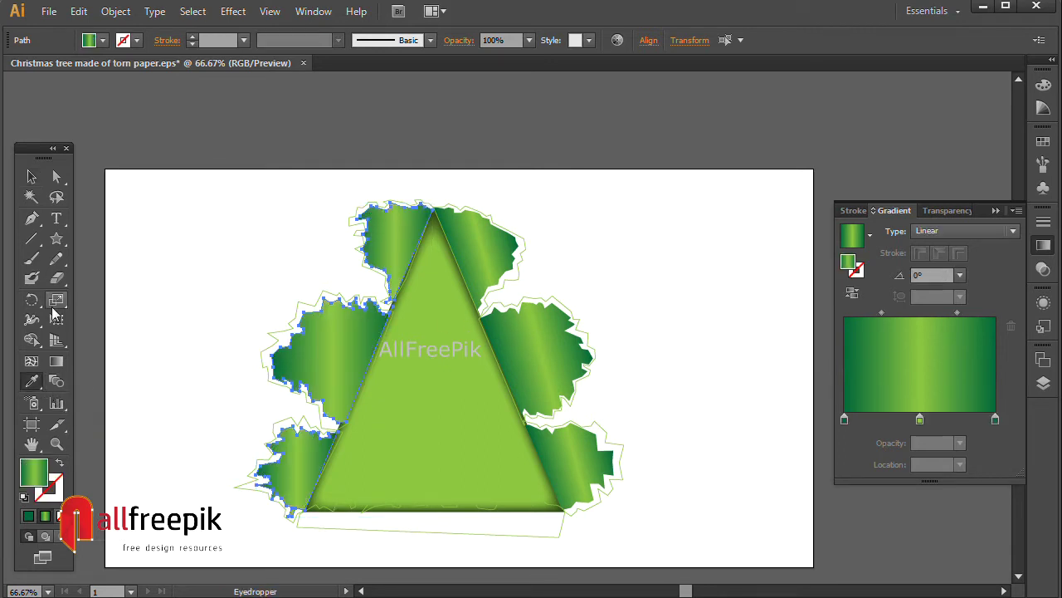
click(58, 363)
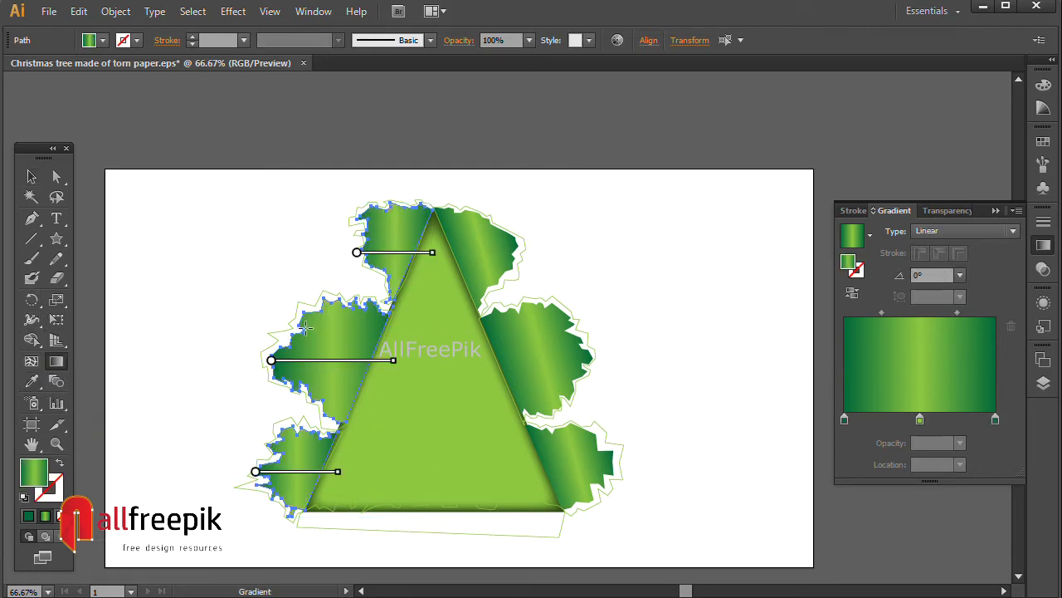
mouse_move(300, 326)
mouse_down()
mouse_move(379, 325)
mouse_move(399, 359)
mouse_up()
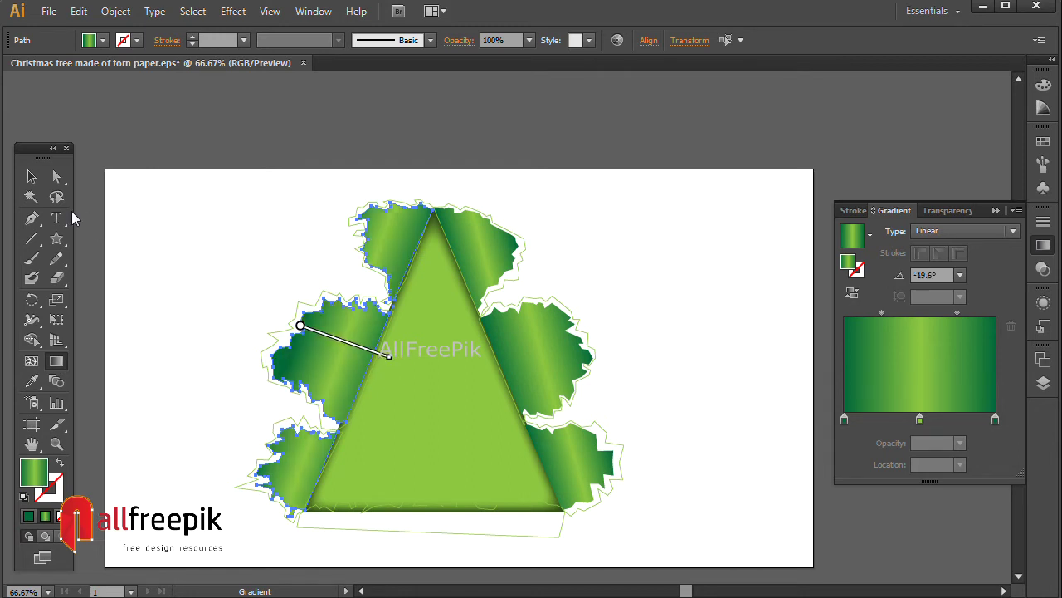
click(31, 176)
click(274, 193)
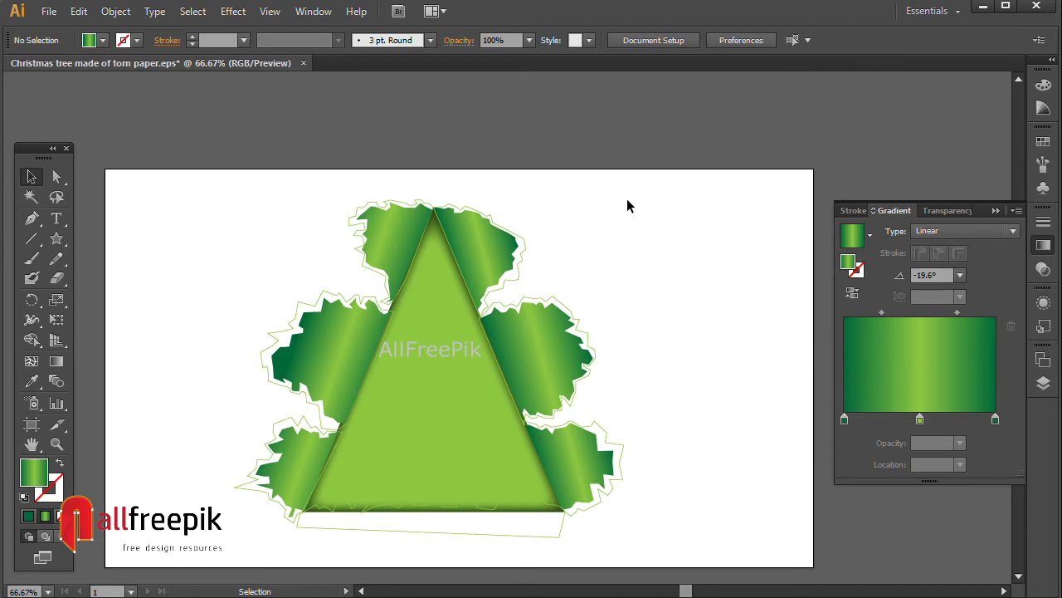
Select the three right torn pieces, set stroke to None, and apply the gradient.
click(569, 316)
shift+click(526, 254)
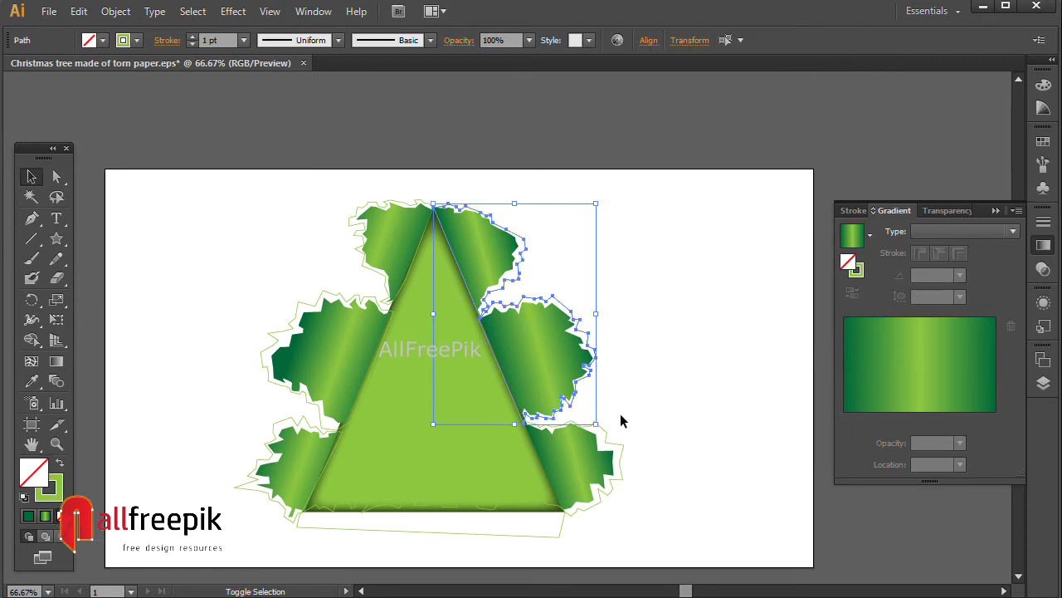
shift+click(621, 449)
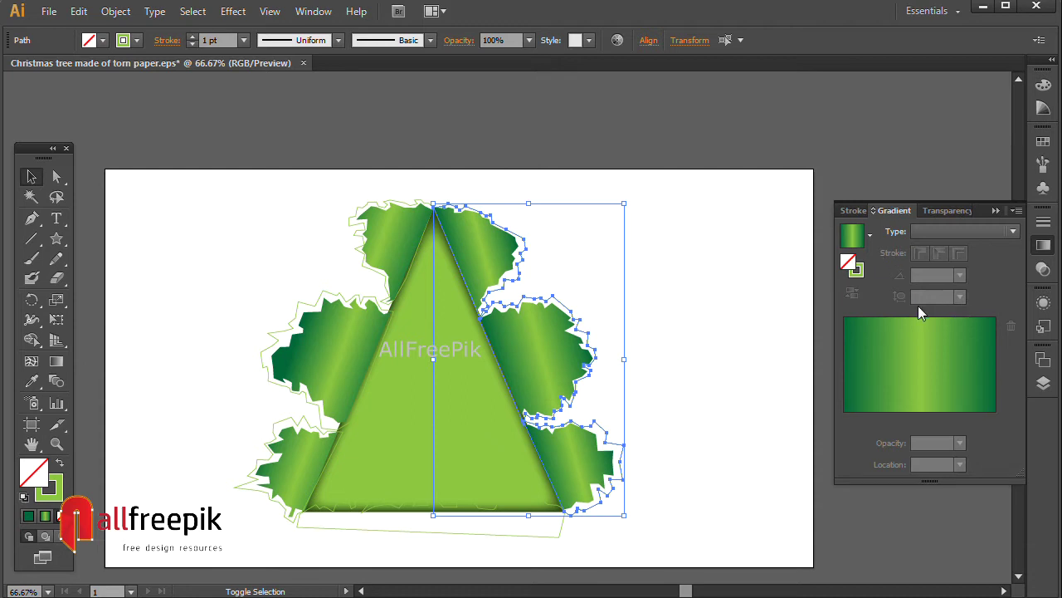
click(57, 496)
click(61, 515)
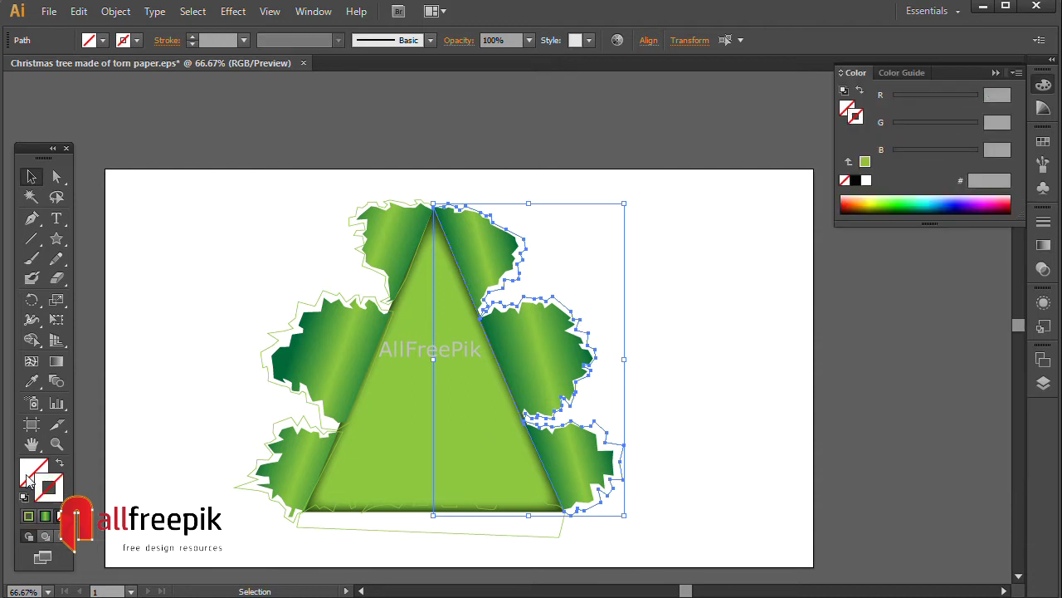
click(1043, 245)
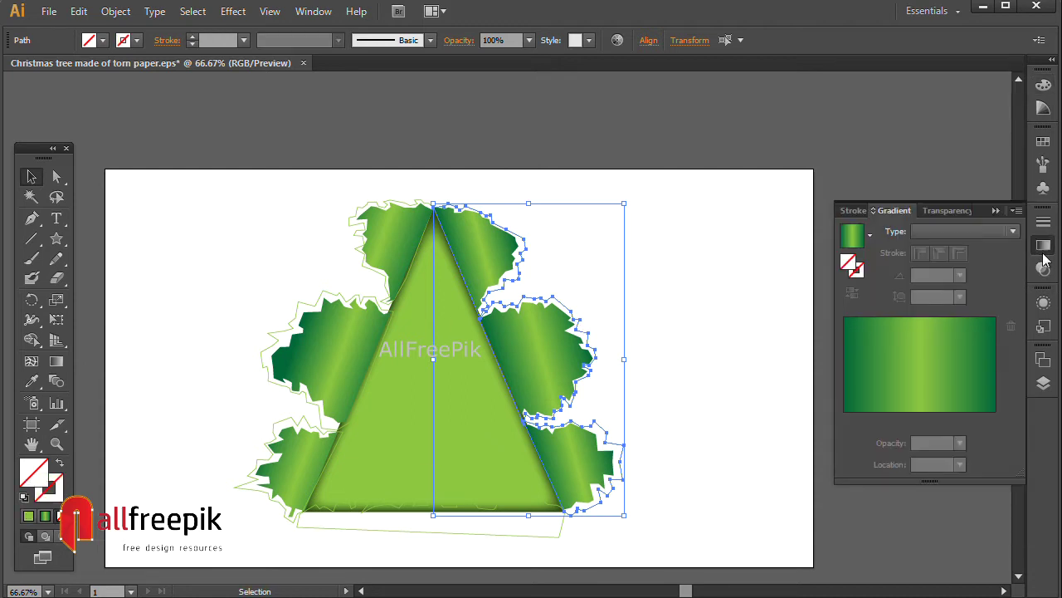
click(919, 360)
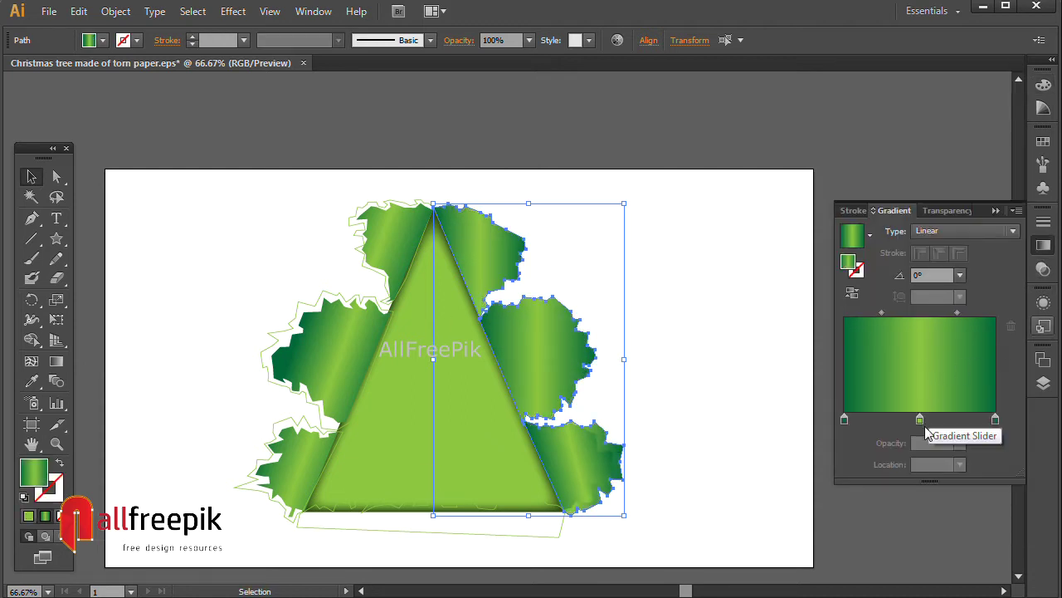
Make the left gradient stop light grey and the middle stop white, and remove the green stop.
double_click(844, 419)
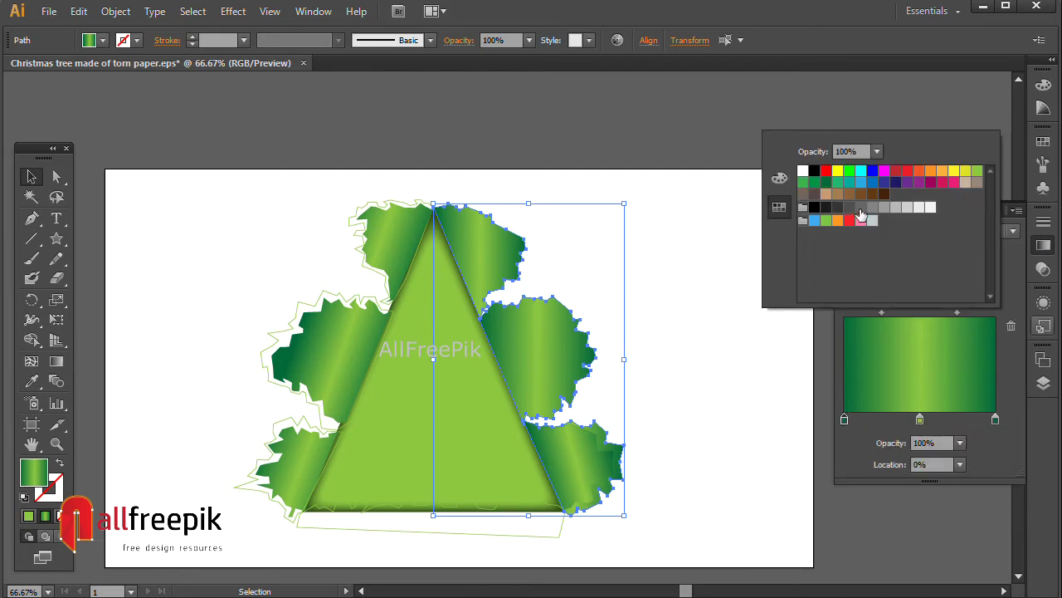
click(883, 207)
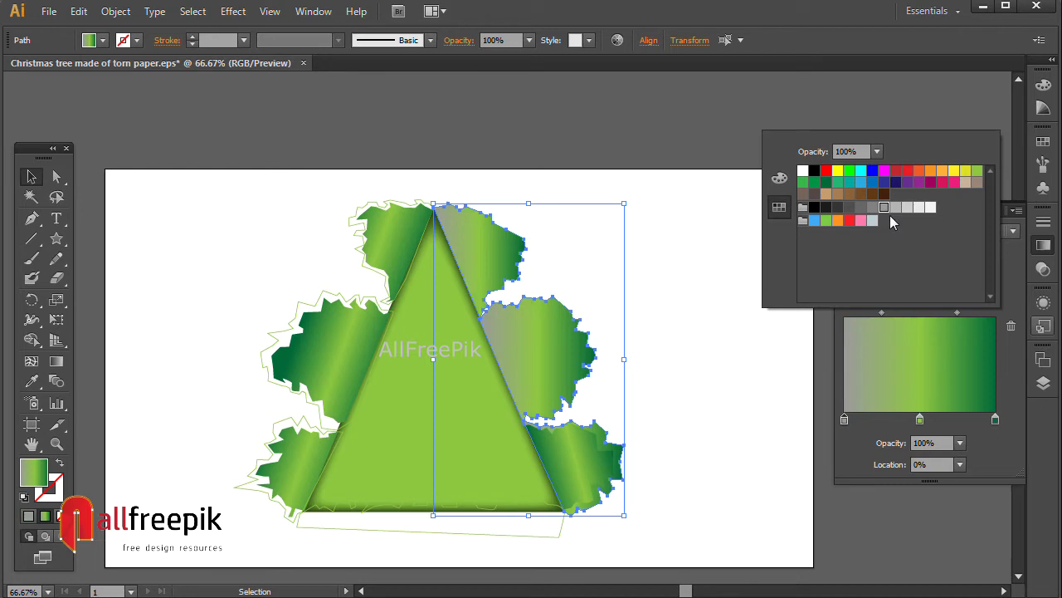
double_click(919, 420)
click(930, 208)
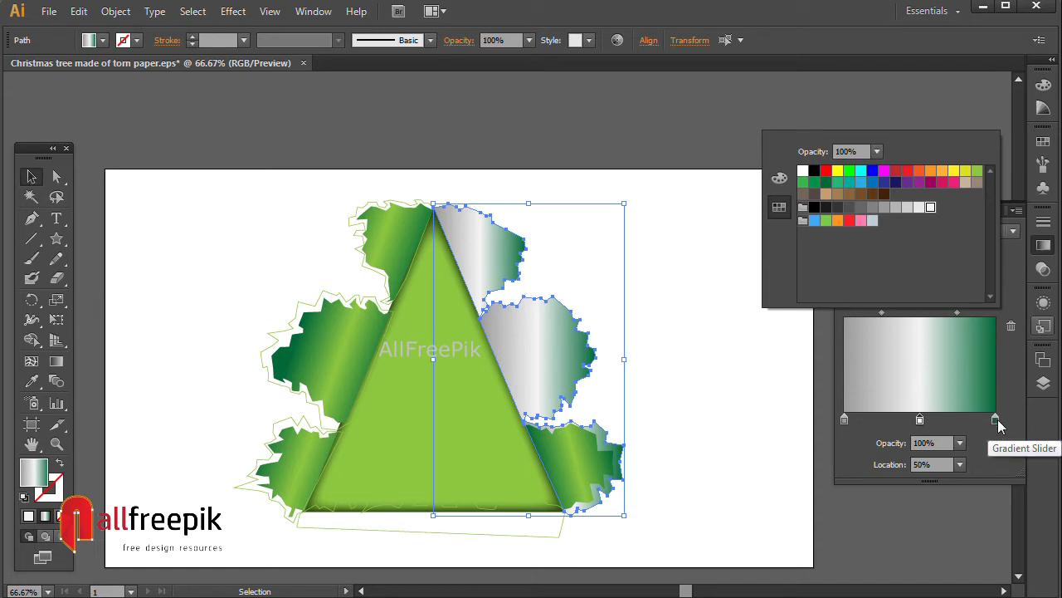
click(997, 419)
click(857, 420)
mouse_move(859, 419)
mouse_down()
mouse_move(974, 420)
mouse_move(995, 476)
mouse_up()
Move the grey stop to the far right end and shift both midpoints to brighten the gradient.
click(968, 420)
drag(968, 419, 1026, 425)
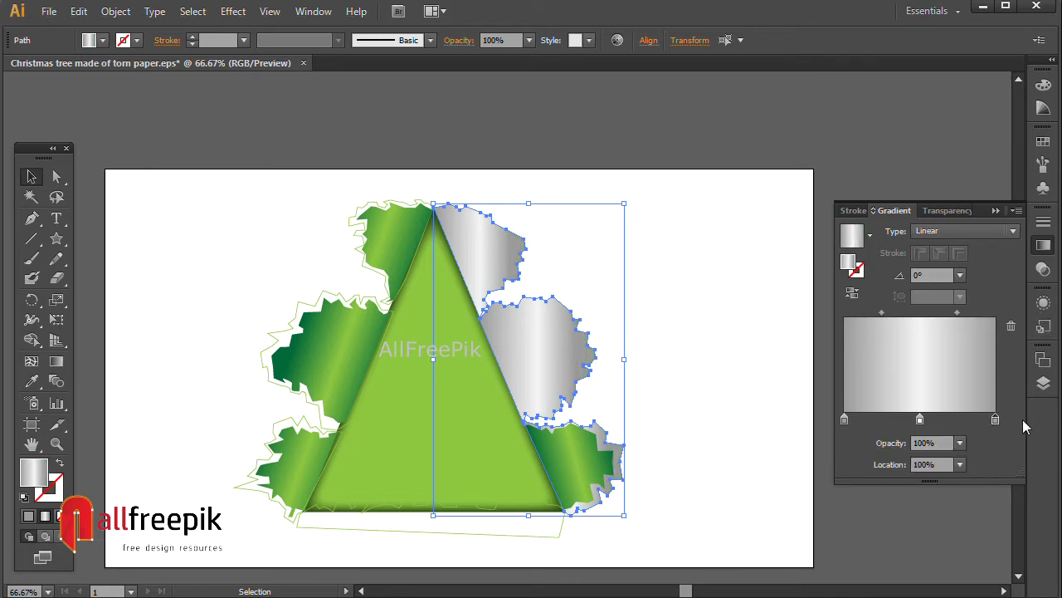
drag(959, 314, 982, 314)
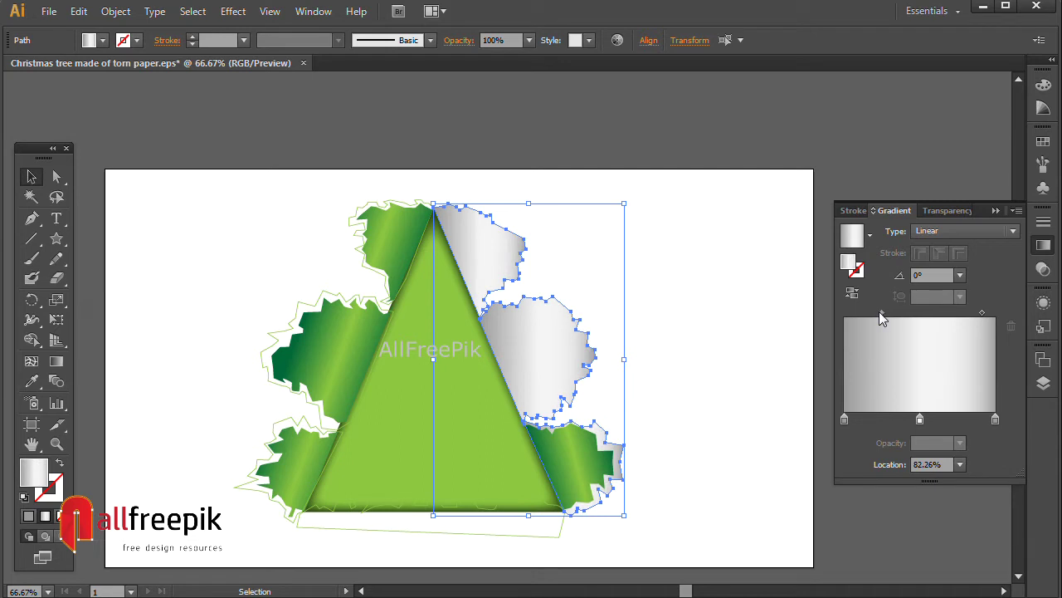
drag(881, 312, 861, 312)
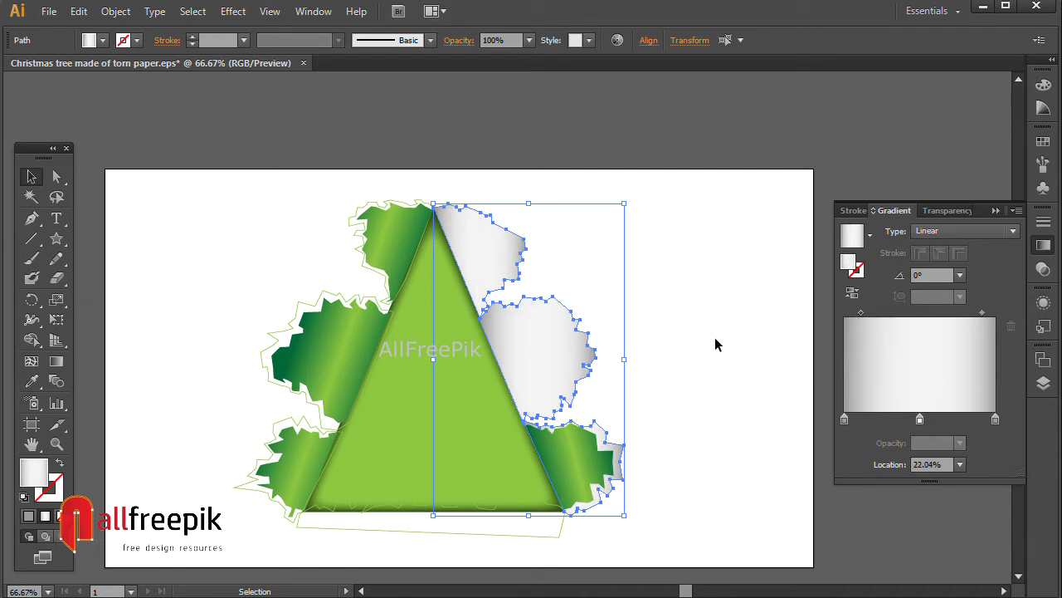
click(56, 361)
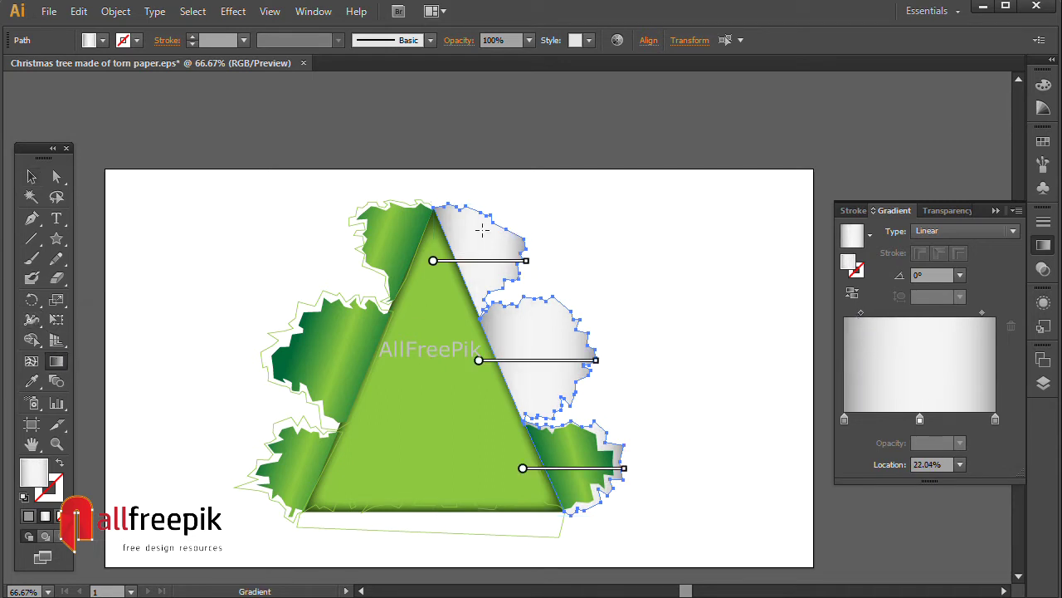
Drag the white-grey gradient outward from the triangle edge to -158.2° and adjust its midpoints.
drag(470, 213, 596, 504)
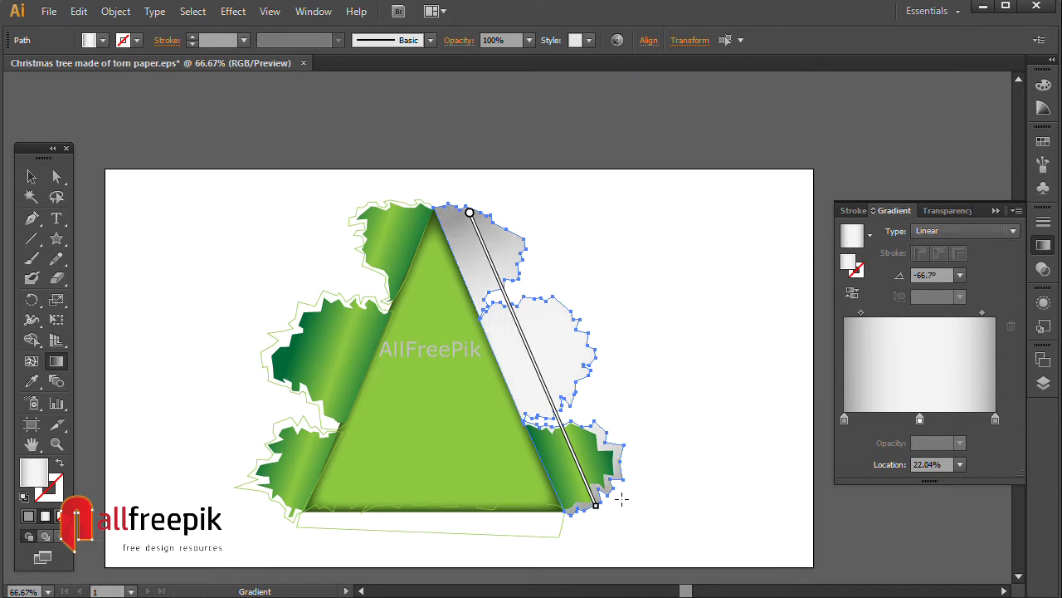
drag(579, 322, 479, 363)
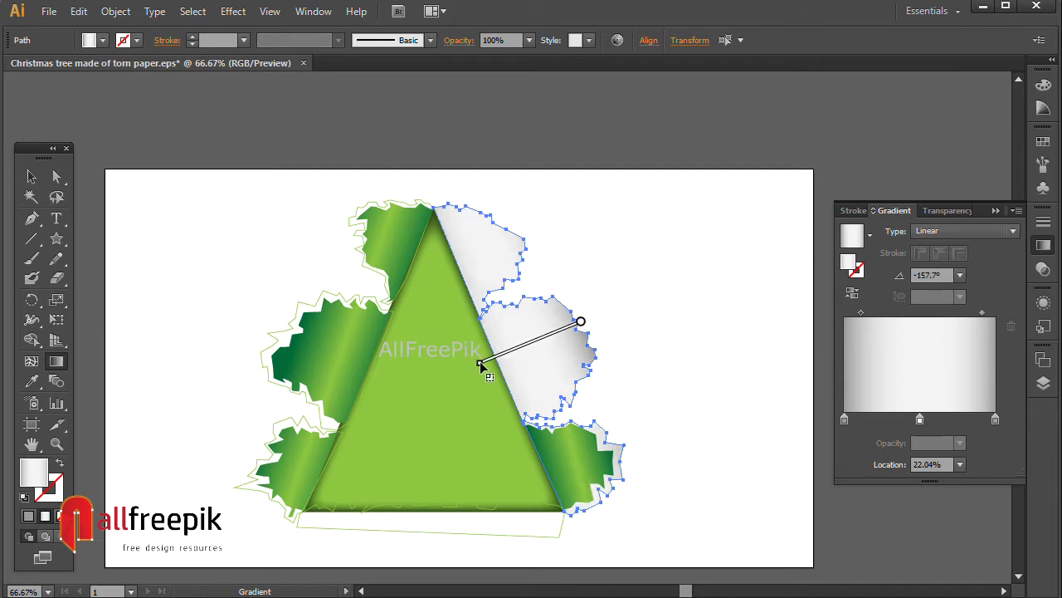
drag(612, 299, 478, 357)
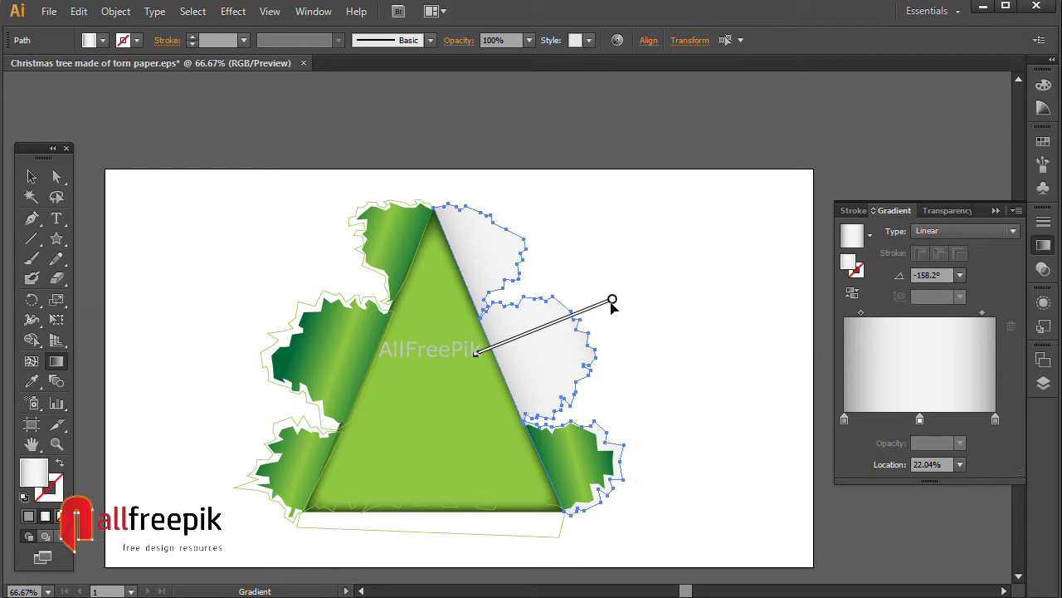
drag(612, 301, 581, 312)
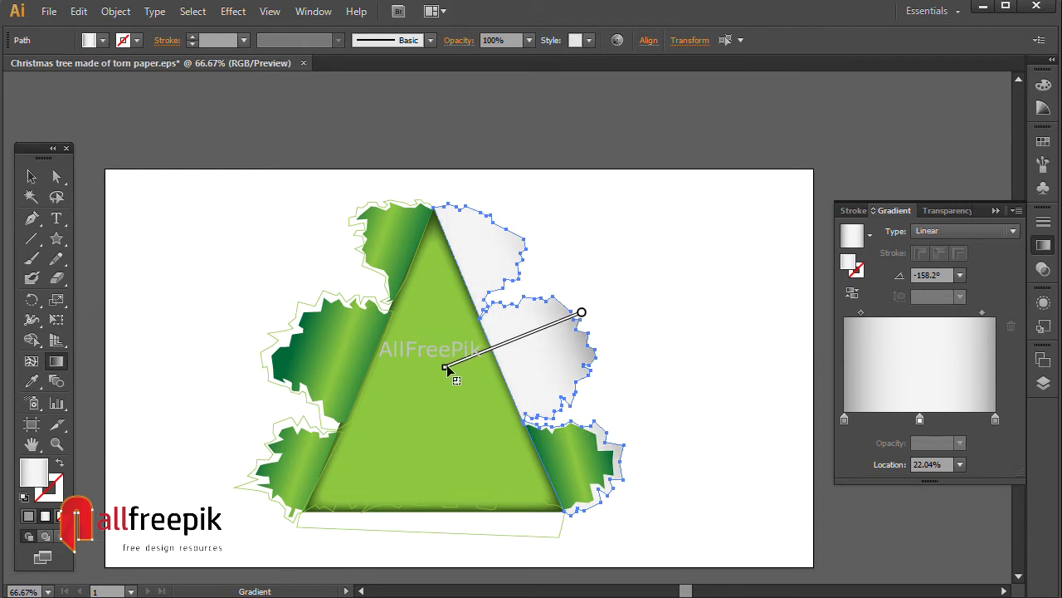
drag(445, 368, 488, 350)
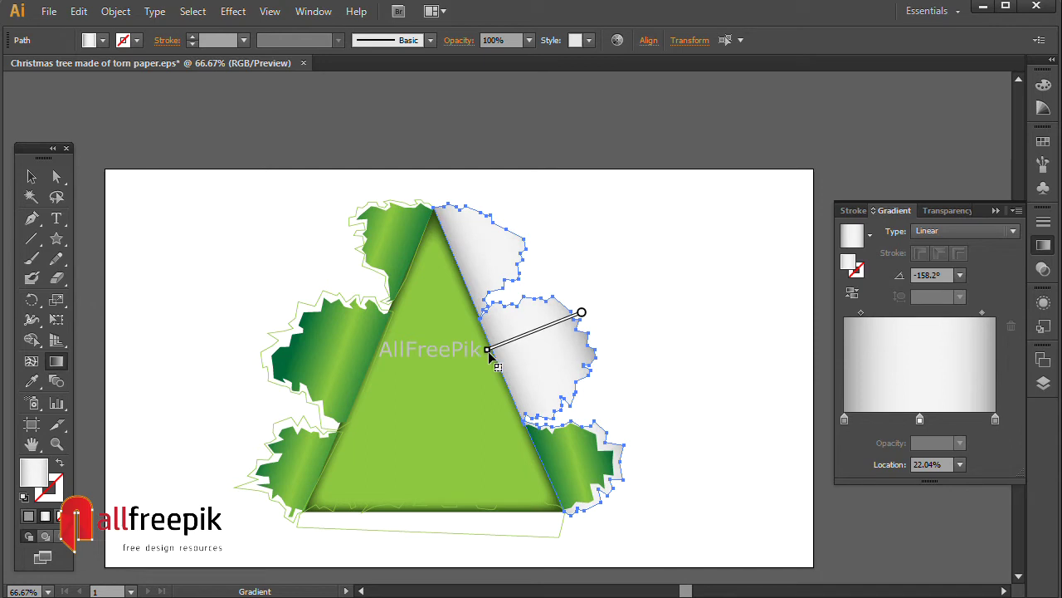
drag(582, 316, 572, 319)
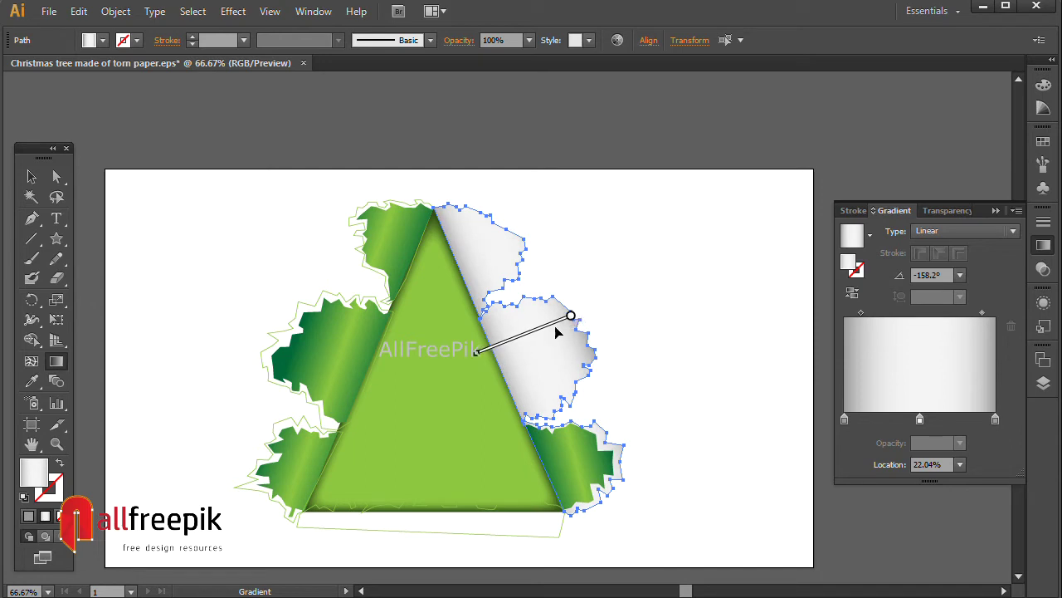
mouse_move(476, 353)
mouse_down()
mouse_move(503, 343)
mouse_move(490, 349)
mouse_up()
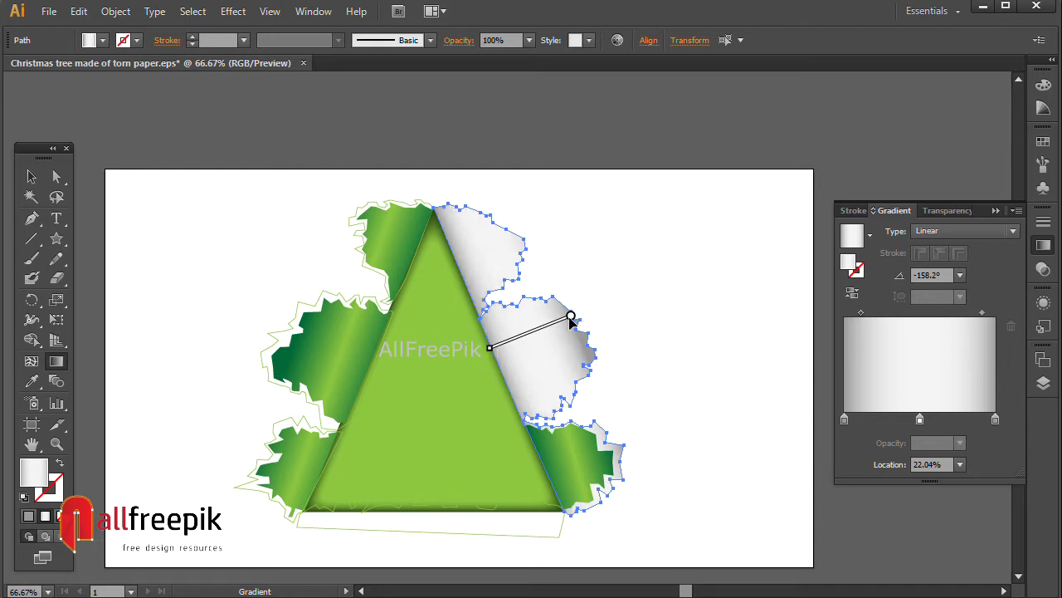
drag(571, 319, 565, 317)
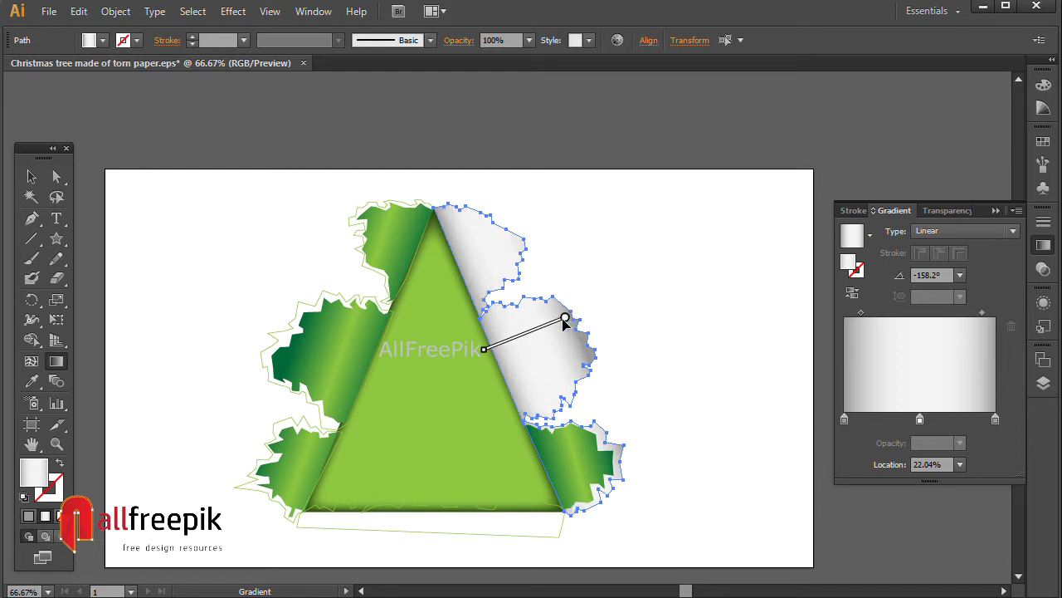
click(868, 315)
drag(957, 313, 961, 318)
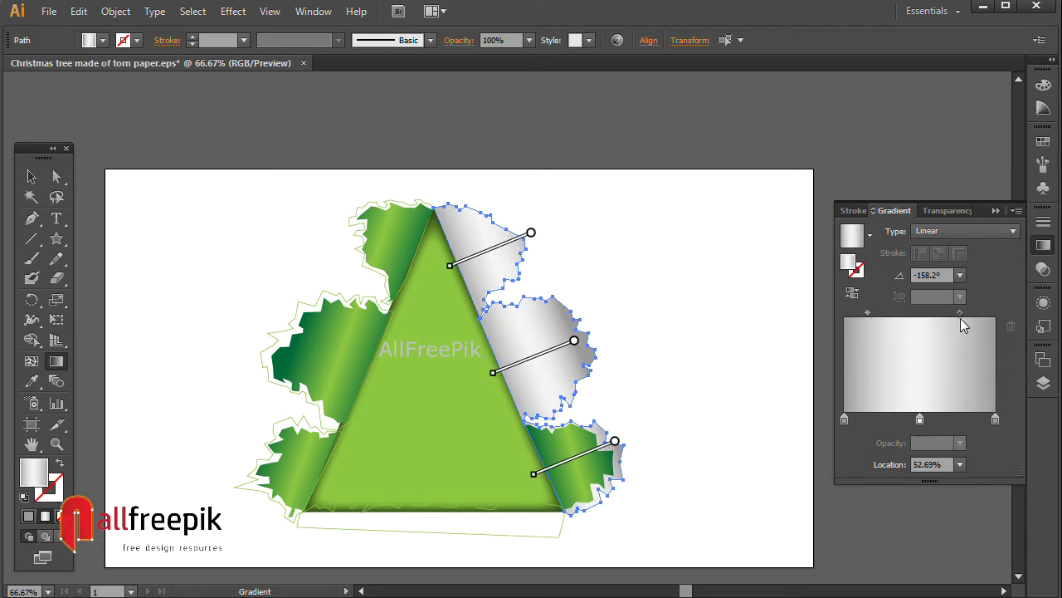
click(31, 176)
Send the middle and top grey torn shapes to the back.
click(593, 398)
click(578, 383)
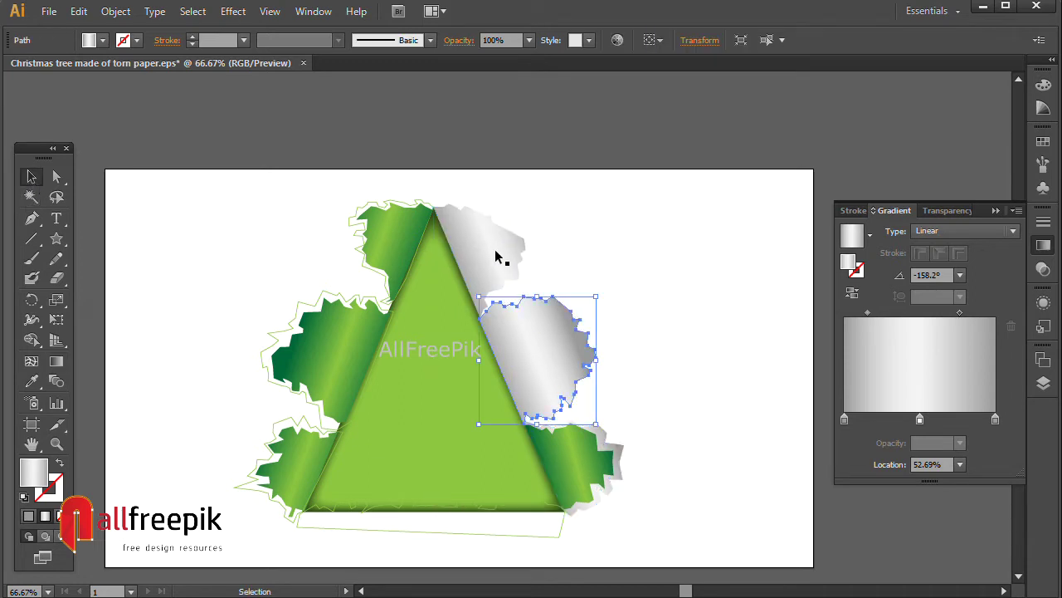
shift+click(506, 228)
right_click(518, 246)
mouse_move(563, 467)
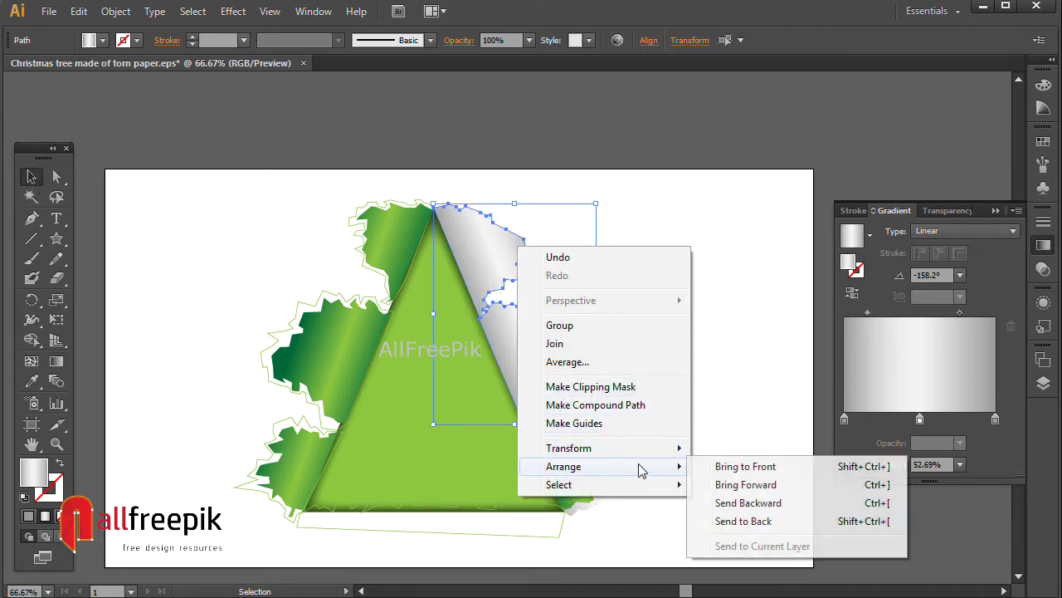
click(765, 466)
click(735, 300)
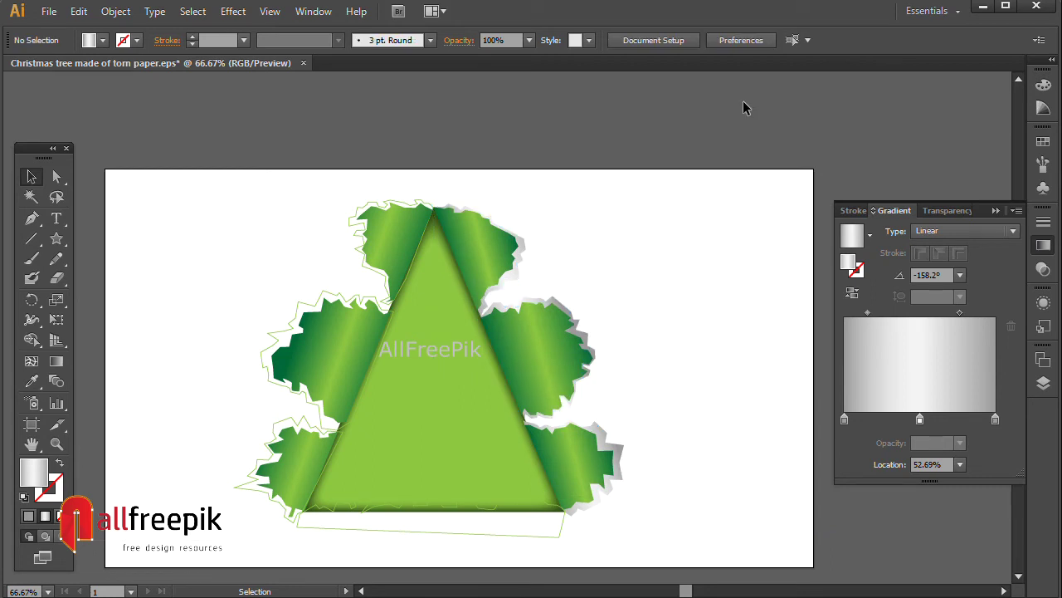
Reselect the three right pieces and move the gradient midpoints, one to 25.27%.
click(625, 454)
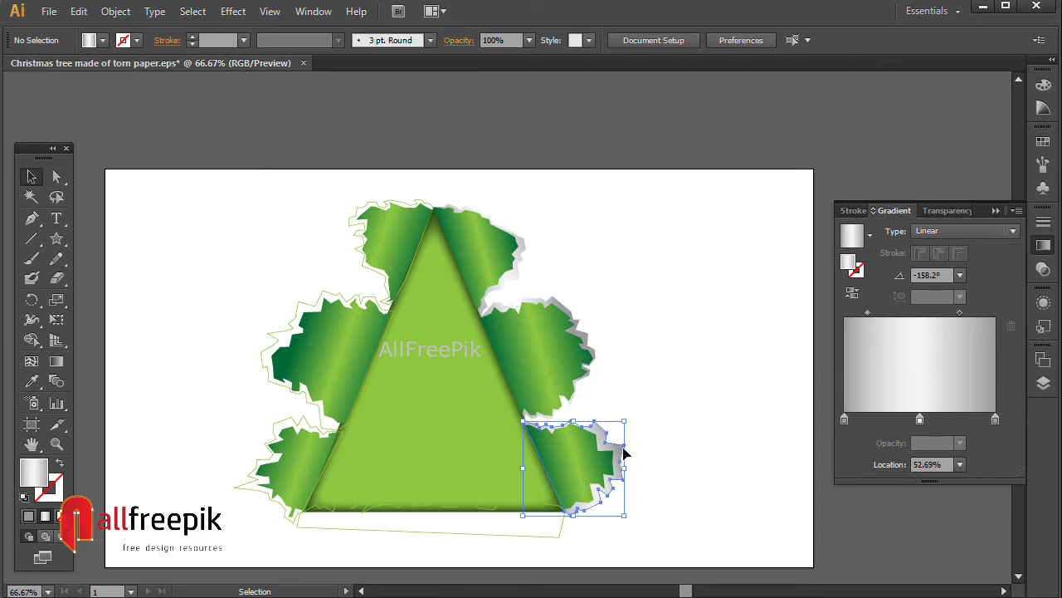
shift+click(585, 340)
shift+click(523, 247)
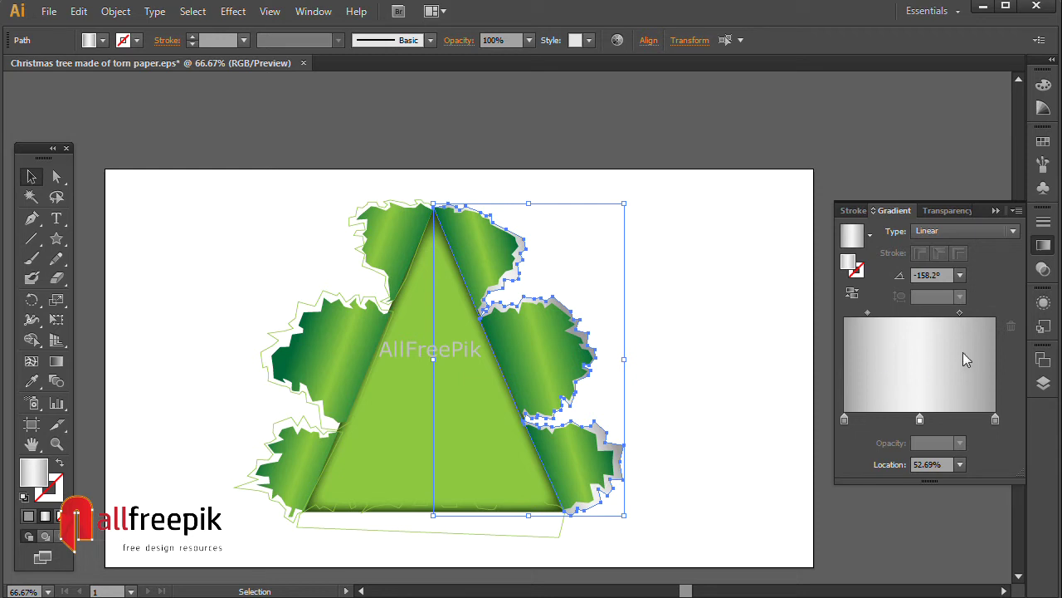
drag(960, 313, 966, 313)
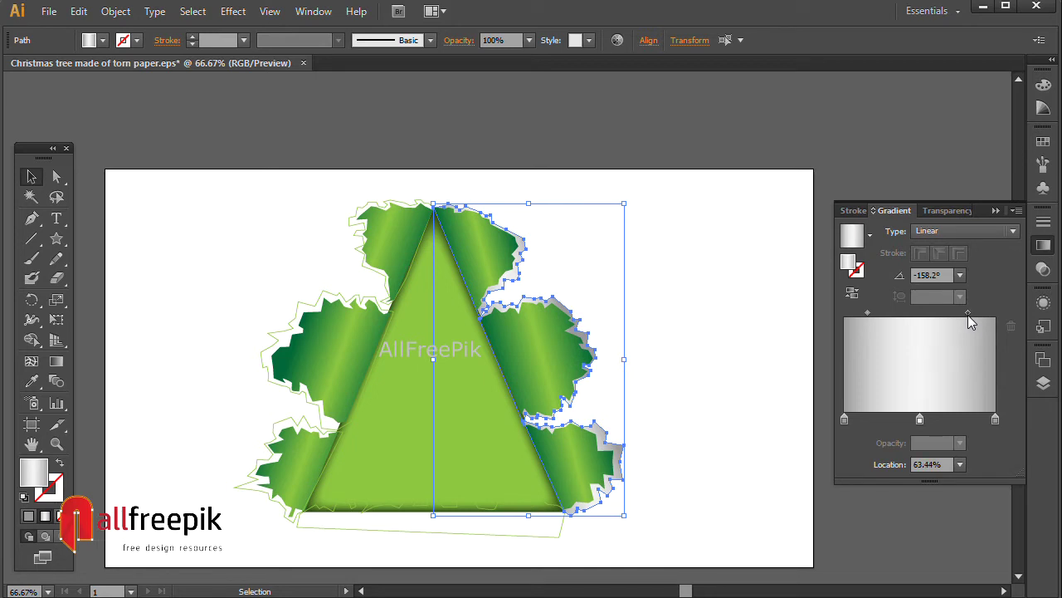
drag(868, 313, 864, 313)
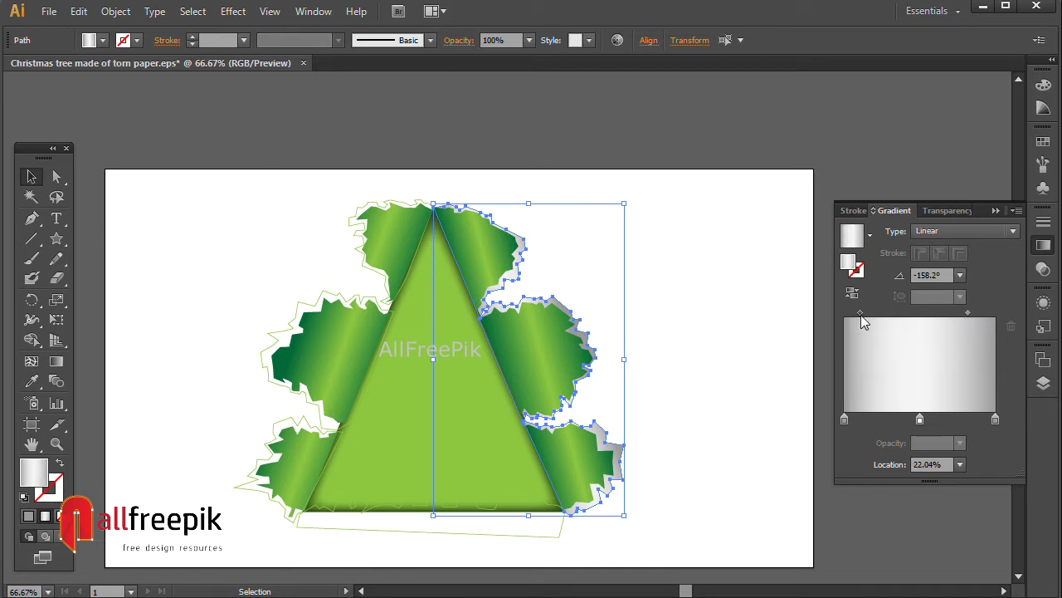
click(708, 286)
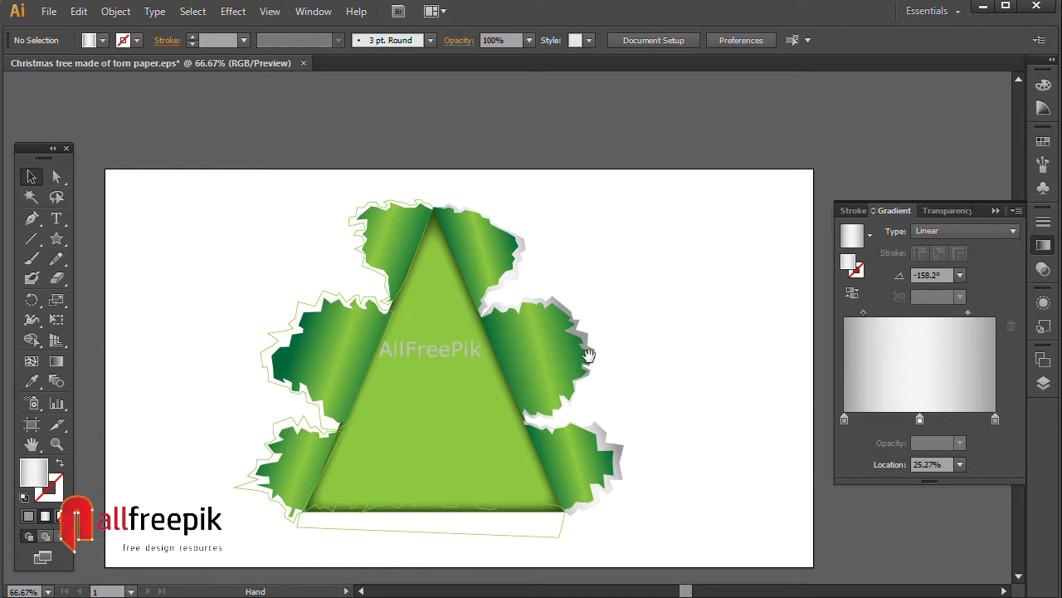
drag(588, 356, 619, 351)
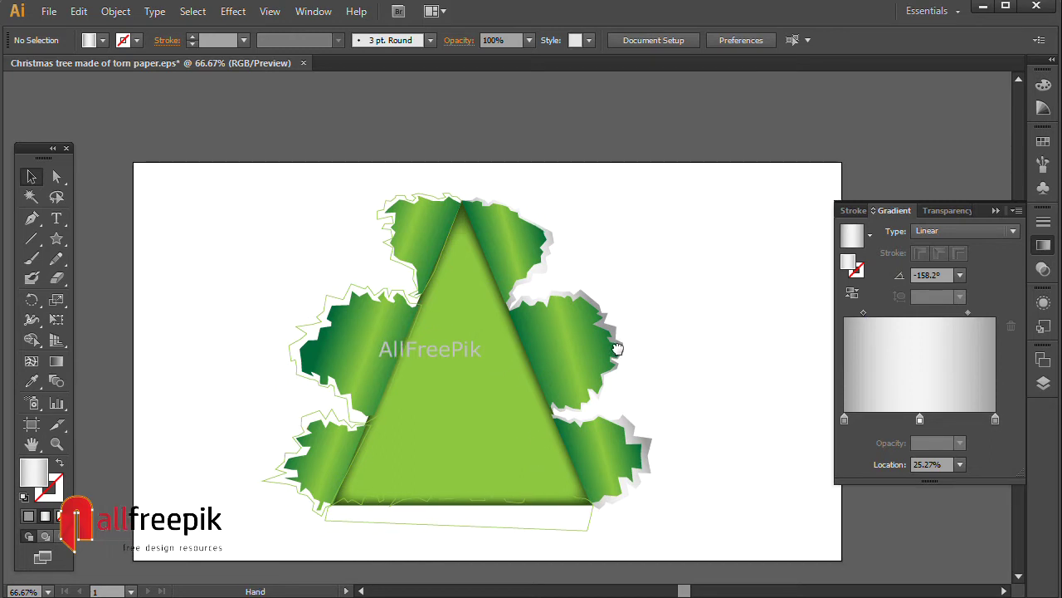
Eyedrop the white-grey gradient from a right piece onto the three left torn pieces.
click(382, 222)
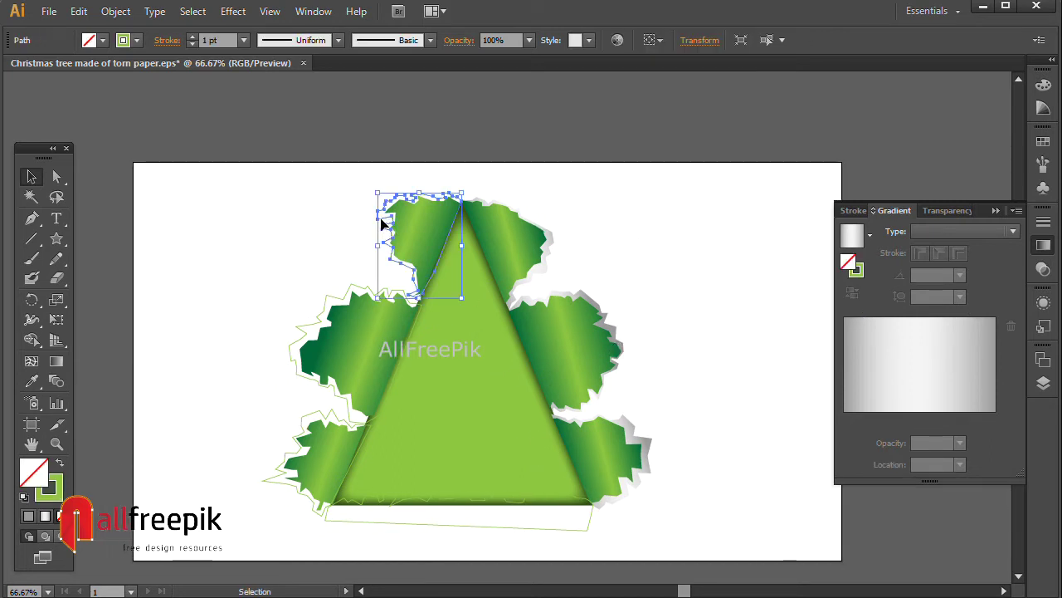
shift+click(341, 303)
shift+click(328, 420)
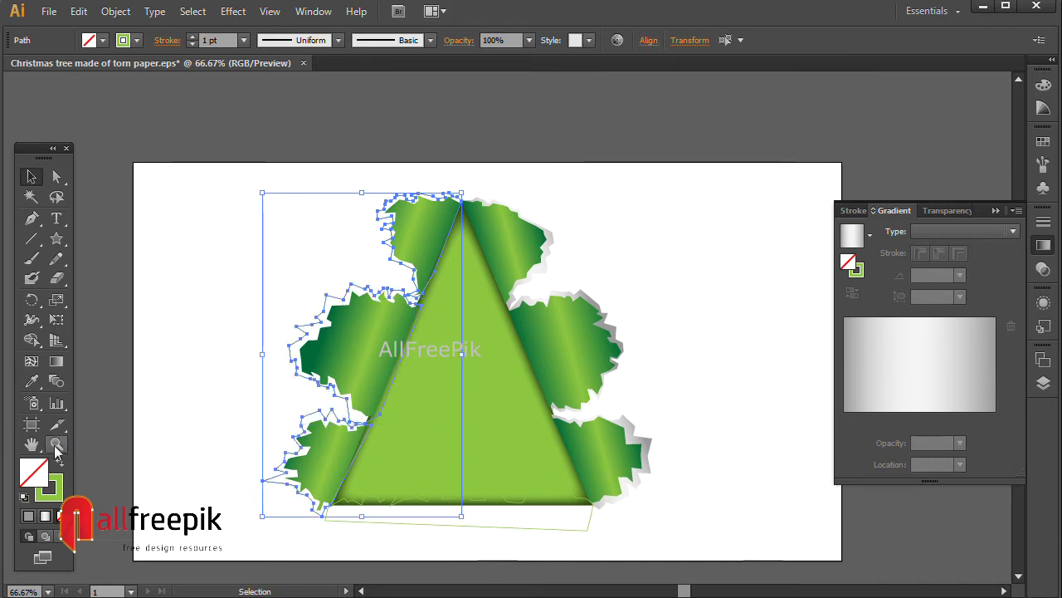
click(33, 384)
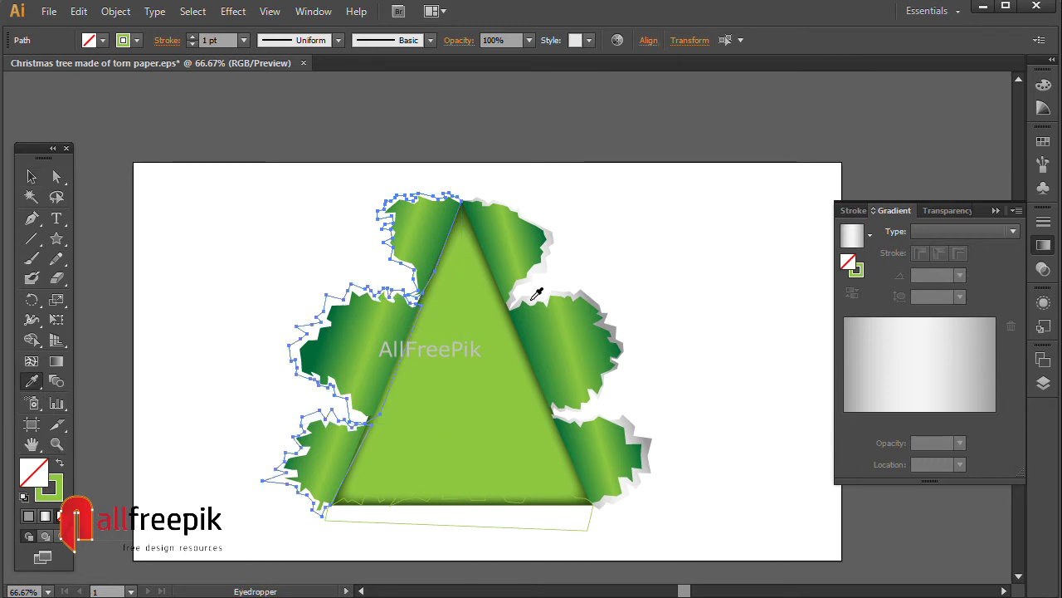
click(532, 299)
click(31, 178)
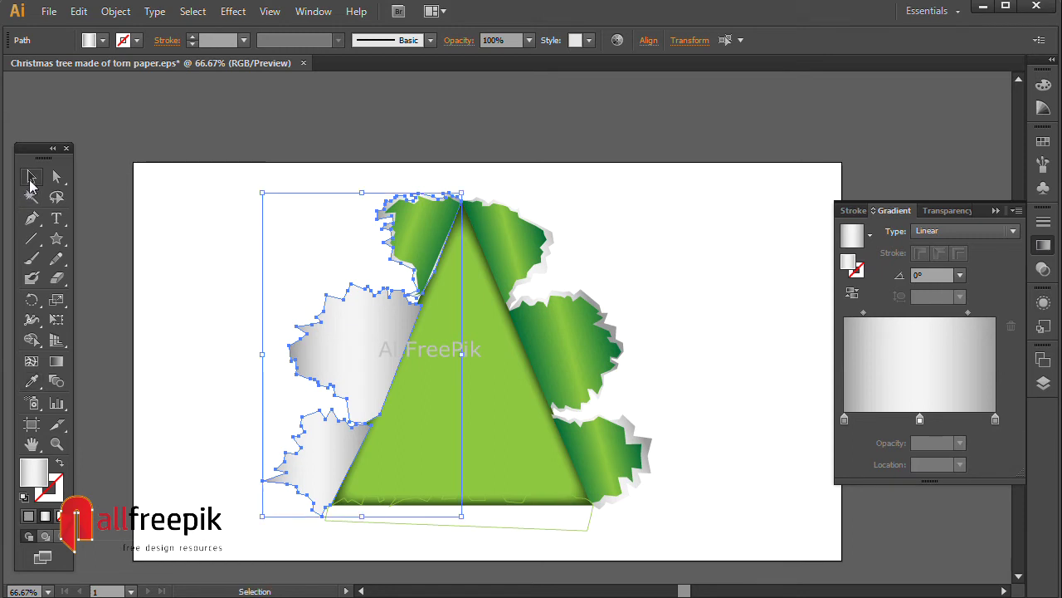
click(57, 361)
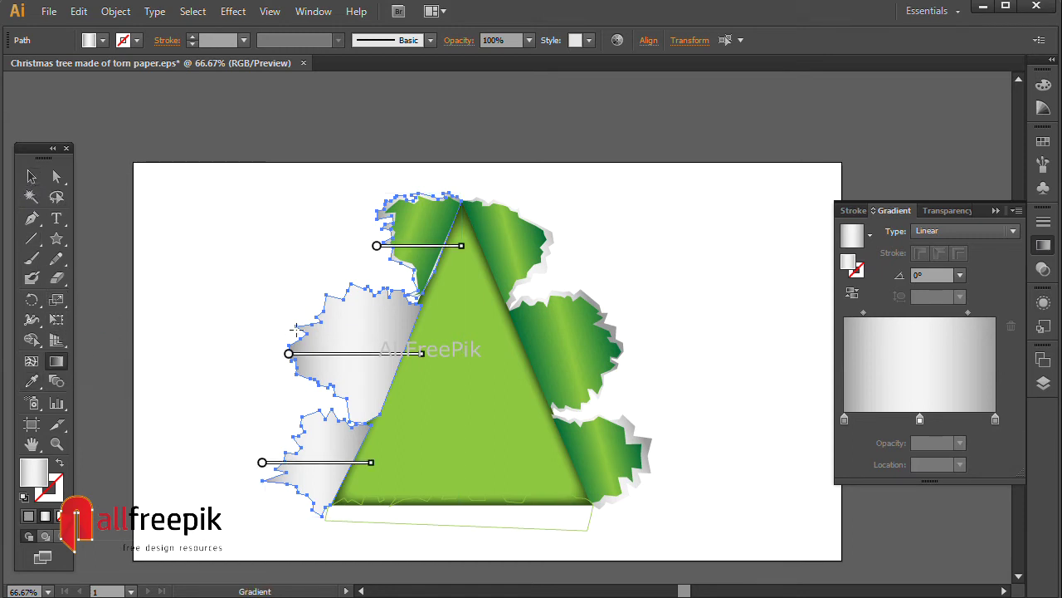
Drag one gradient across the left pieces and adjust it until the angle reads -22.7°.
drag(296, 328, 422, 330)
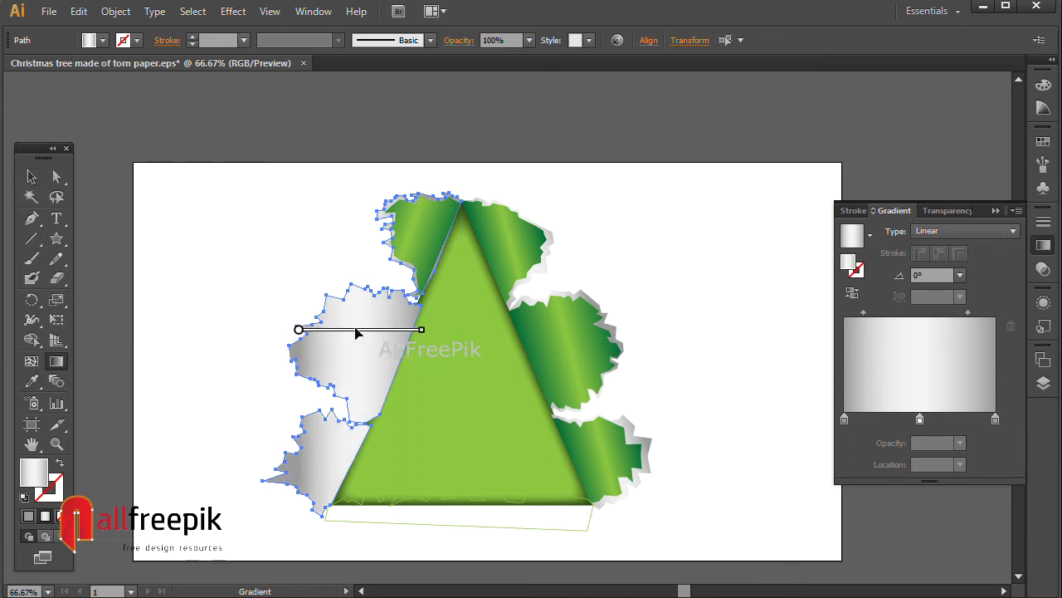
drag(321, 308, 415, 342)
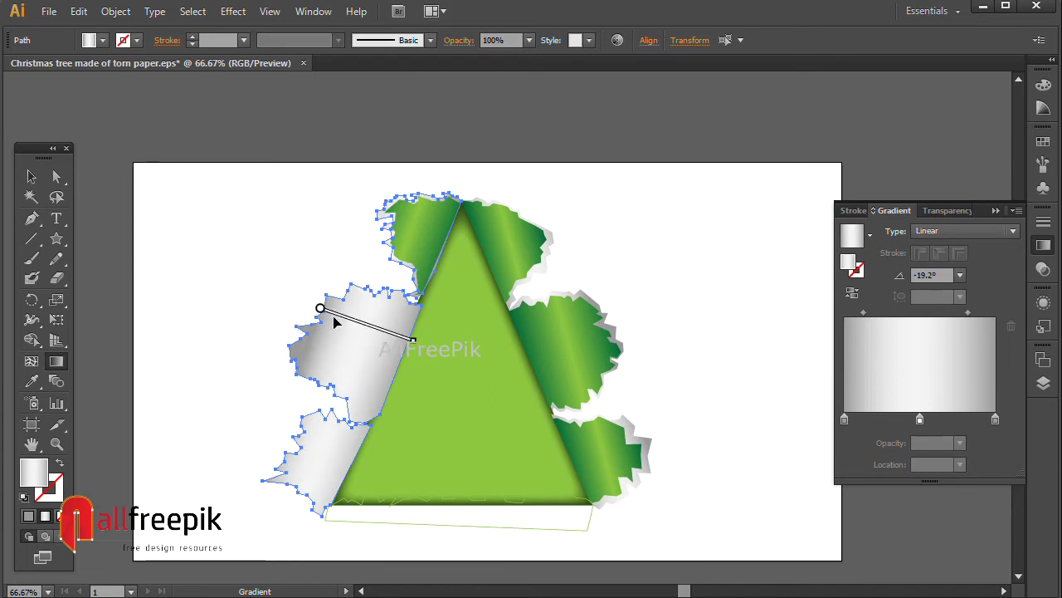
mouse_move(339, 320)
mouse_down()
mouse_move(349, 324)
mouse_move(327, 313)
mouse_up()
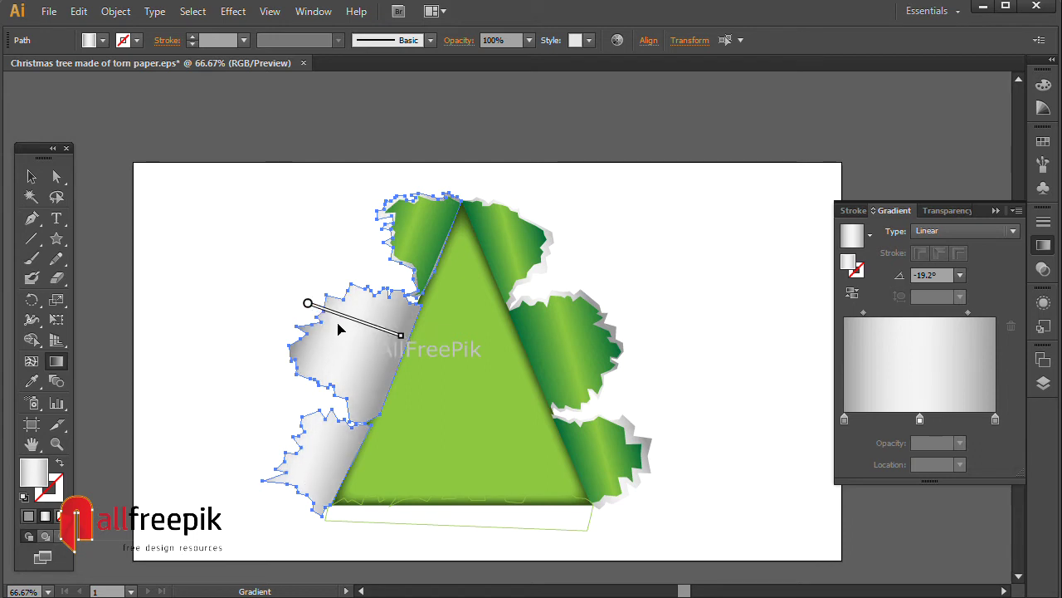
drag(311, 309, 343, 317)
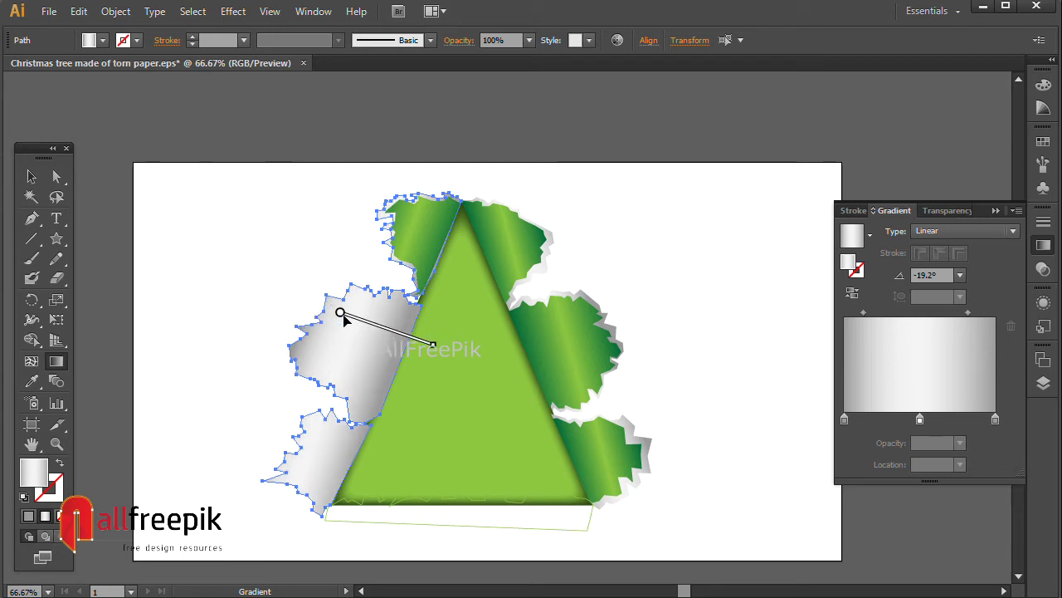
drag(445, 359, 410, 344)
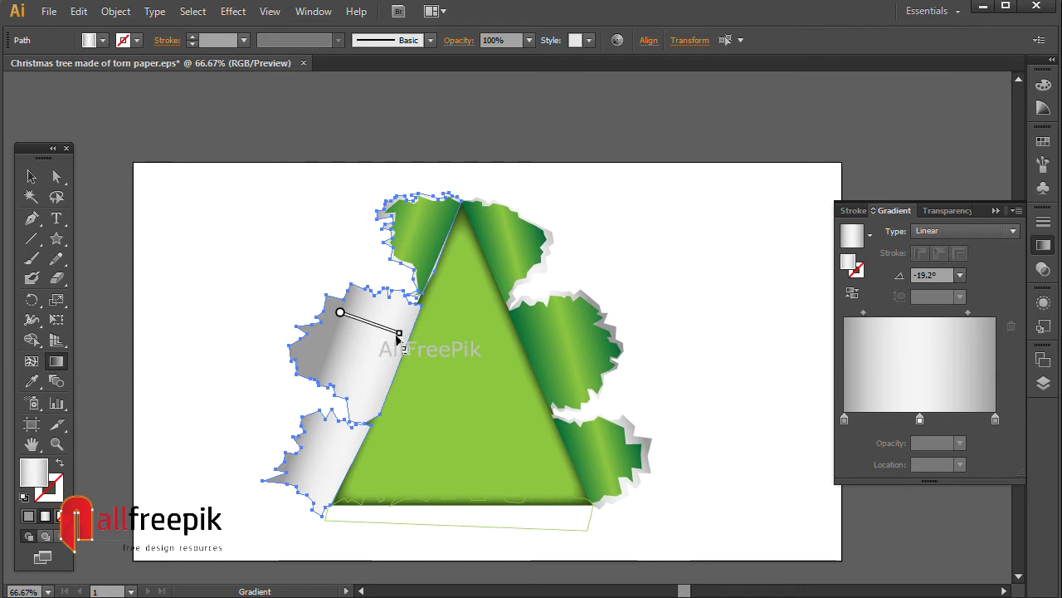
drag(341, 315, 321, 308)
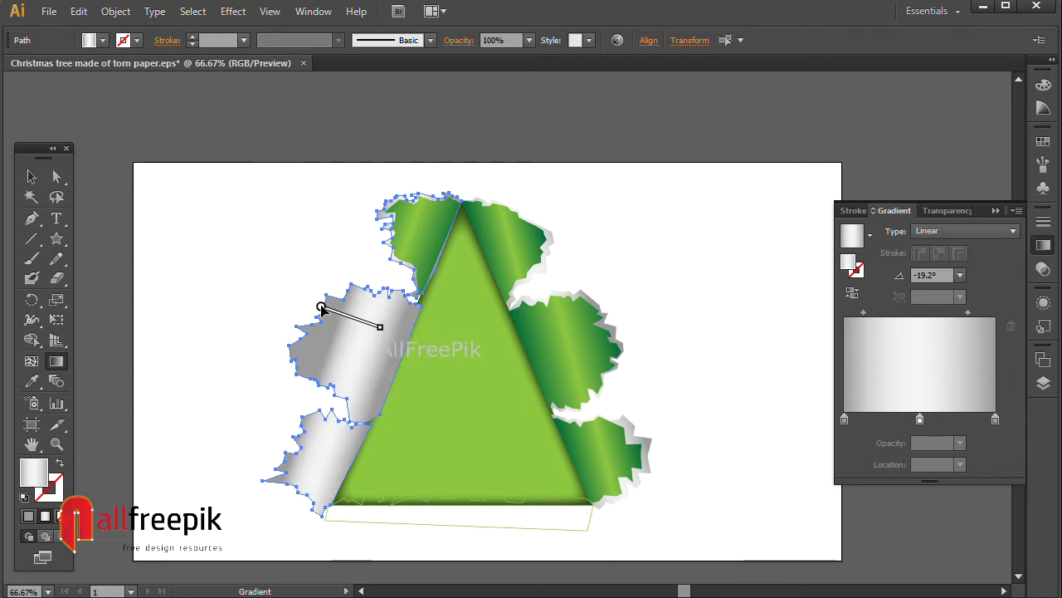
drag(380, 328, 420, 341)
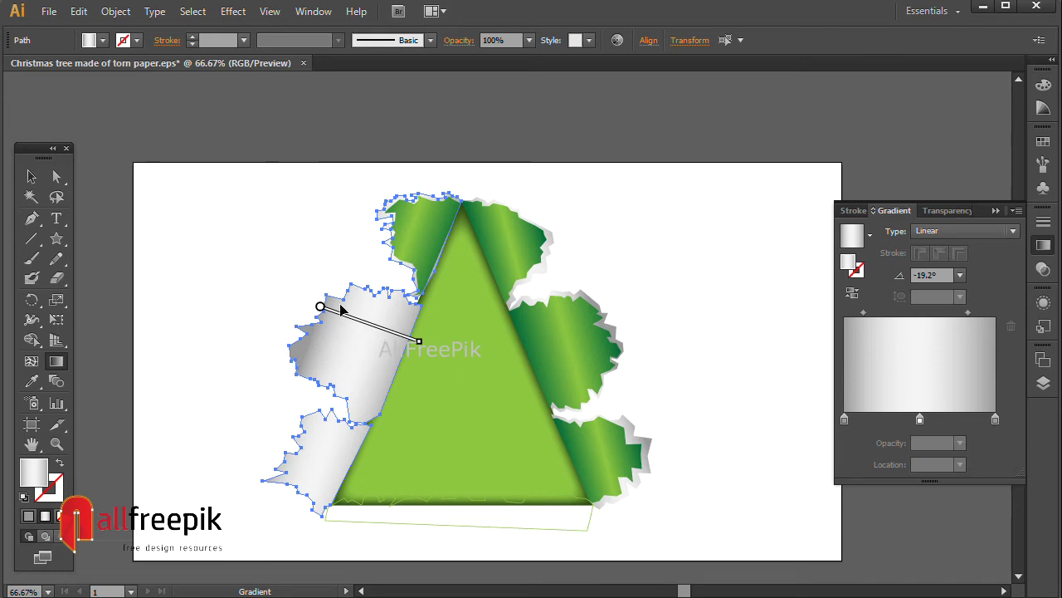
drag(346, 316, 332, 308)
drag(406, 333, 406, 347)
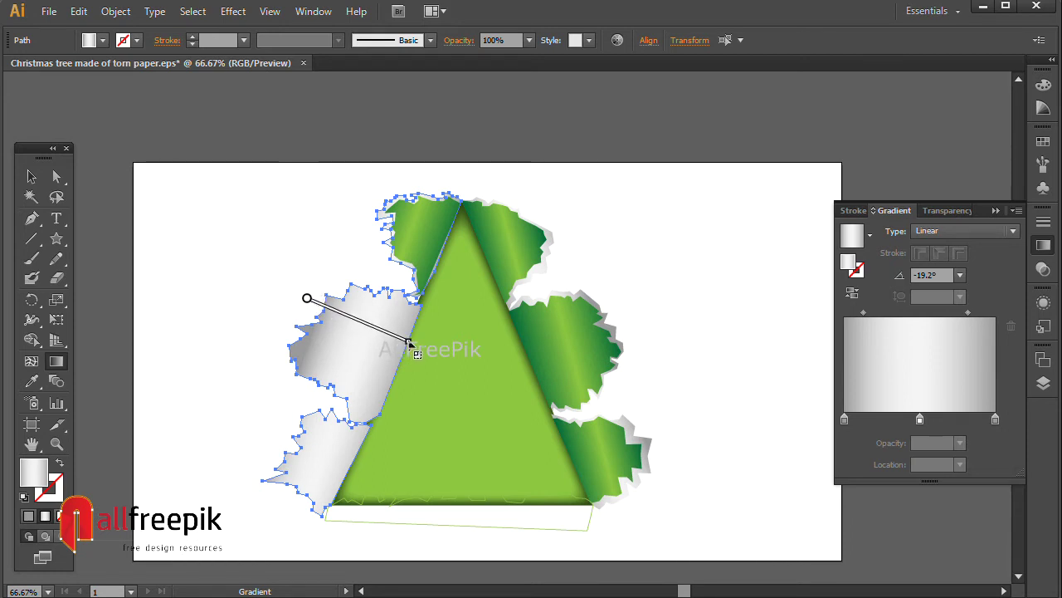
drag(405, 344, 410, 341)
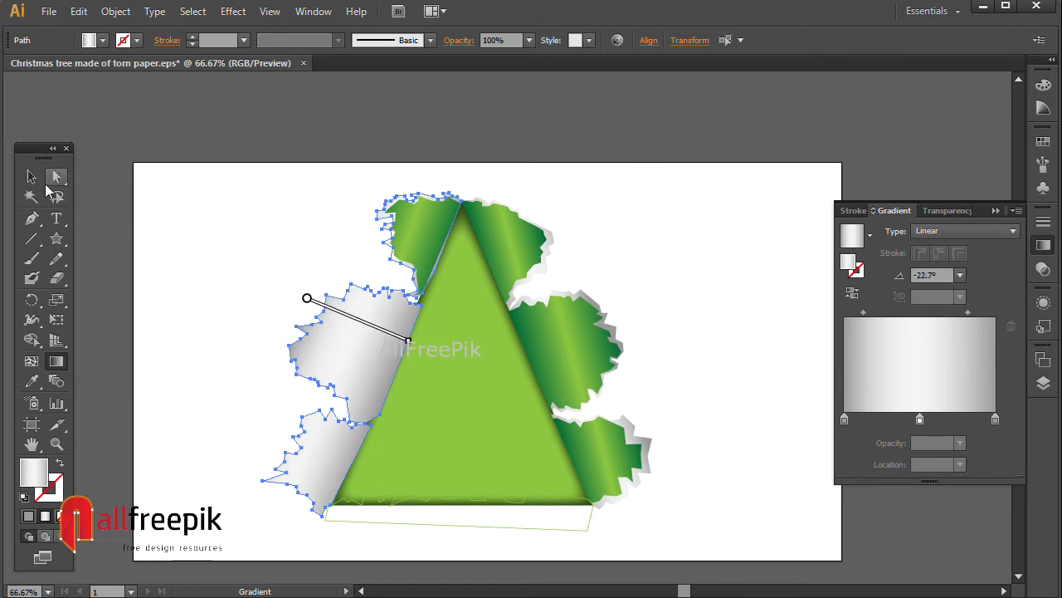
Select the left torn pieces and send them behind the triangle.
click(33, 176)
click(147, 194)
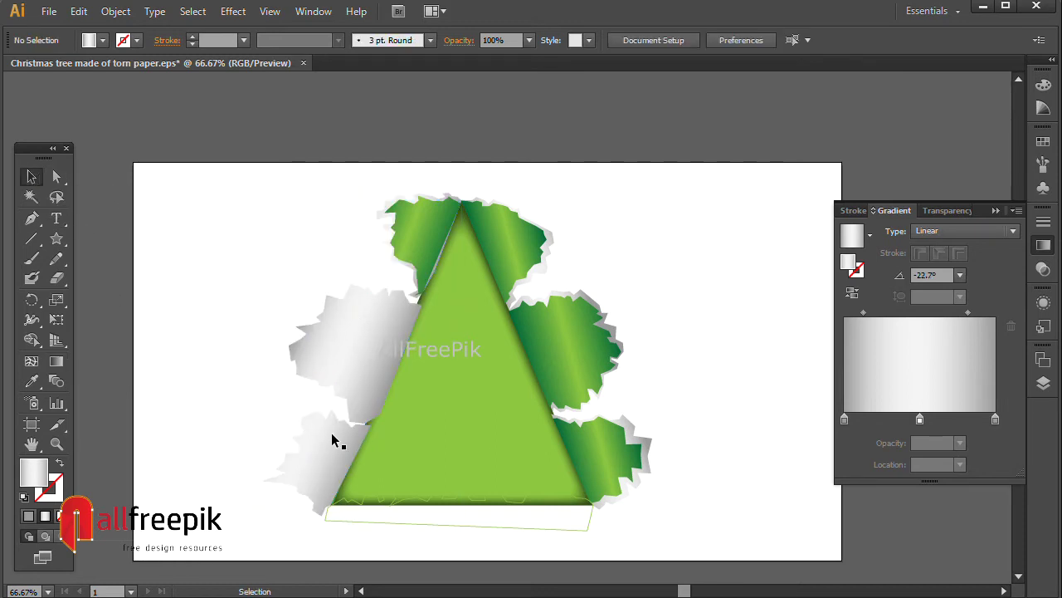
click(338, 434)
shift+click(353, 337)
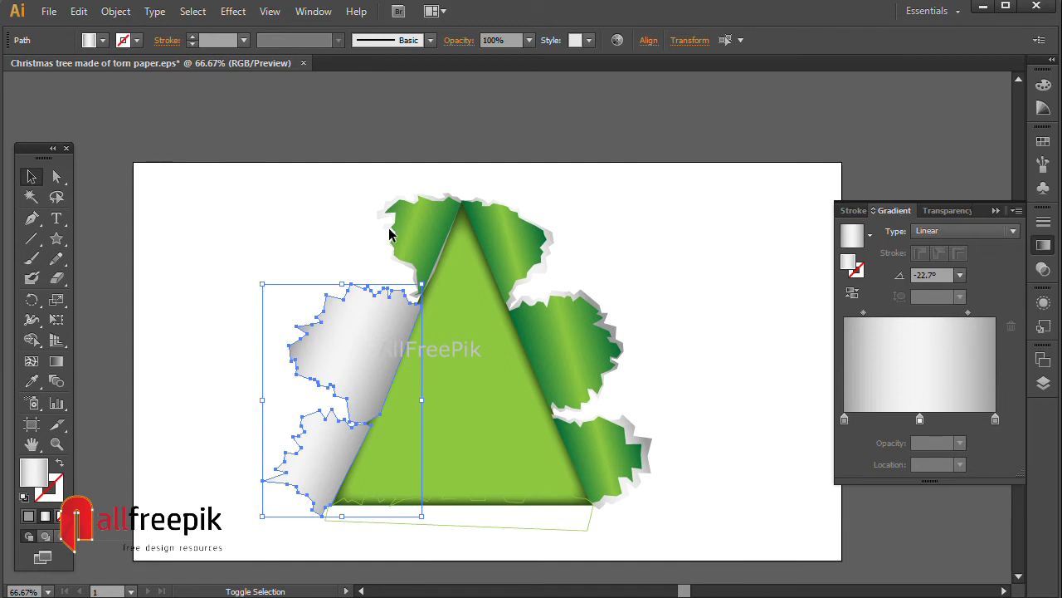
shift+click(379, 230)
click(376, 225)
shift+click(362, 334)
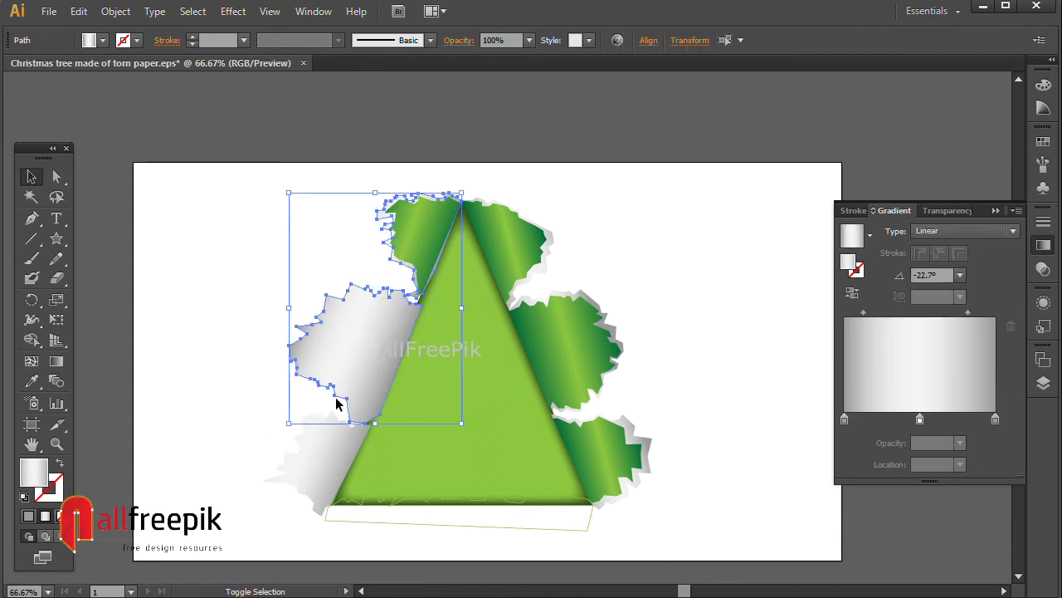
shift+click(312, 483)
right_click(358, 357)
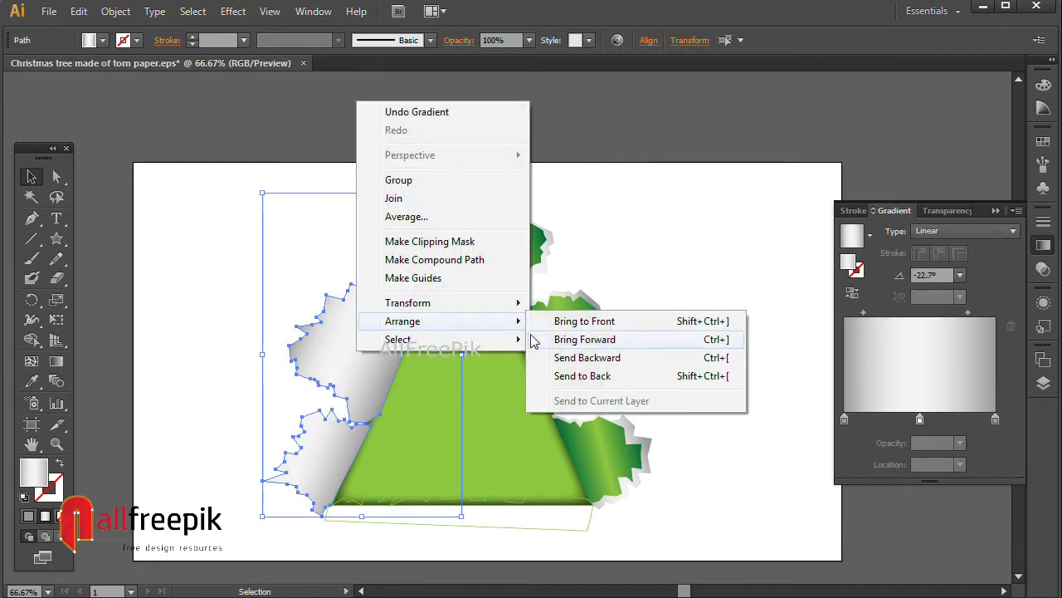
click(582, 375)
click(673, 204)
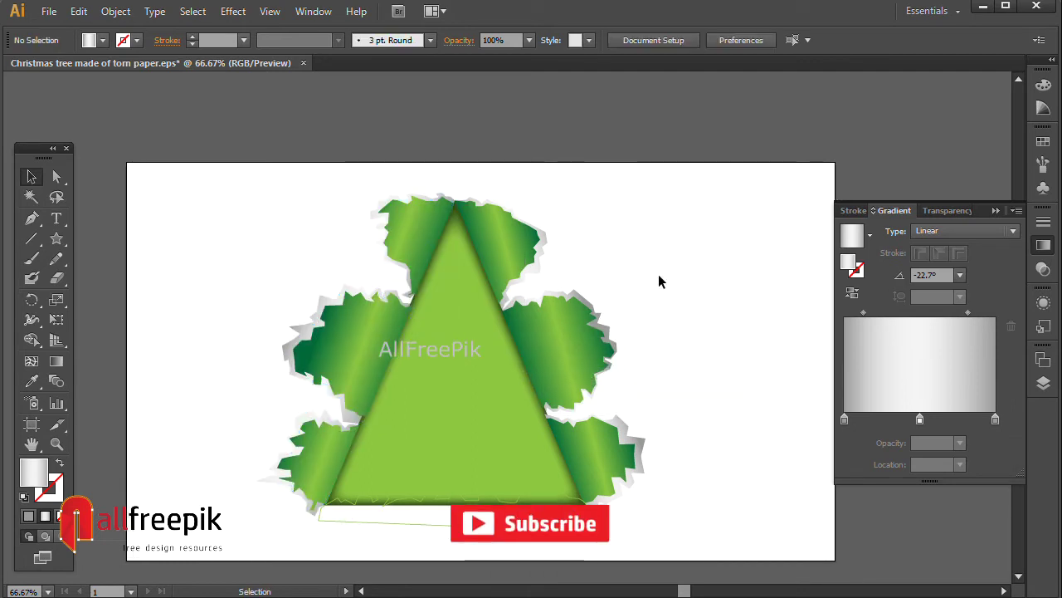
Select all torn pieces on both sides and send them behind the triangle.
drag(722, 374, 706, 327)
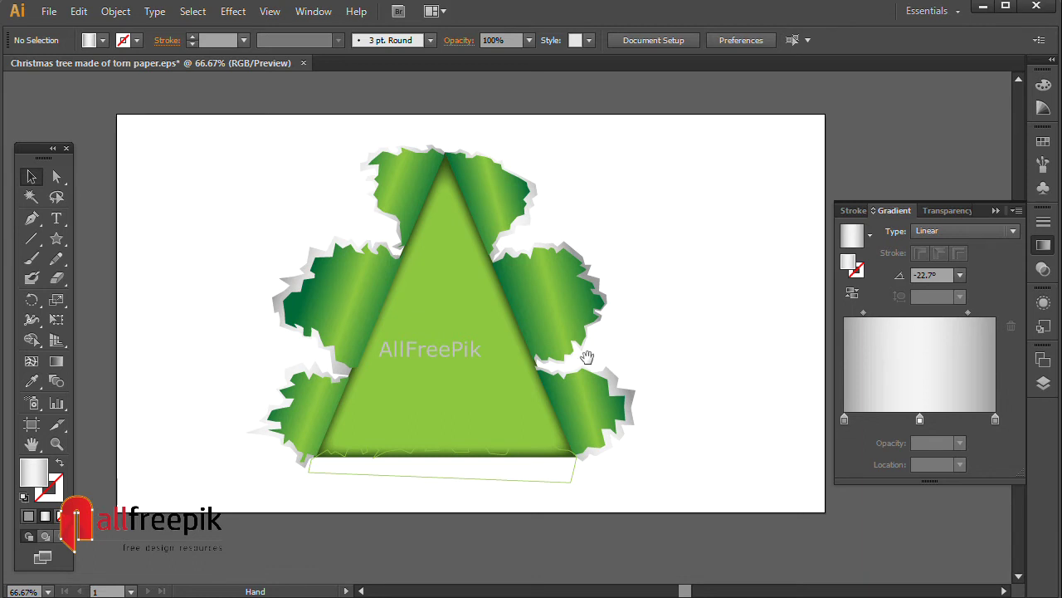
click(520, 370)
click(681, 268)
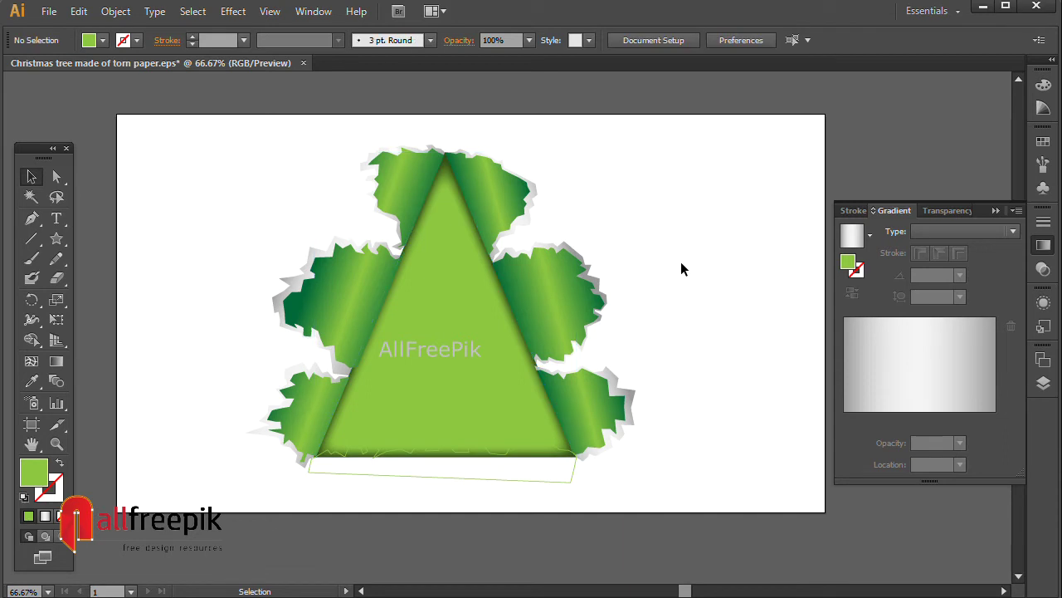
click(358, 306)
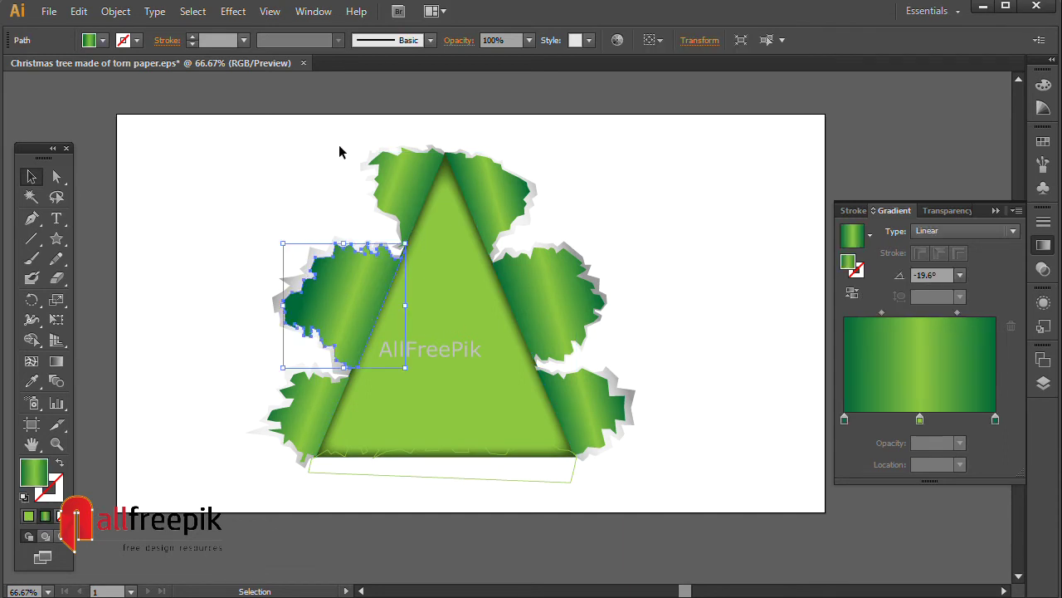
click(400, 189)
shift+click(324, 318)
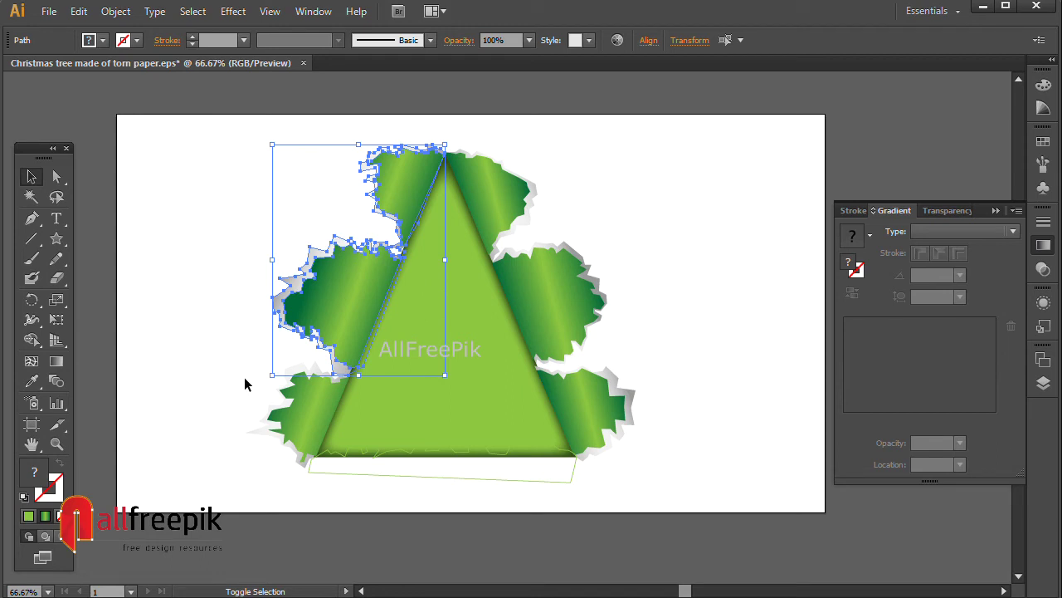
shift+click(319, 406)
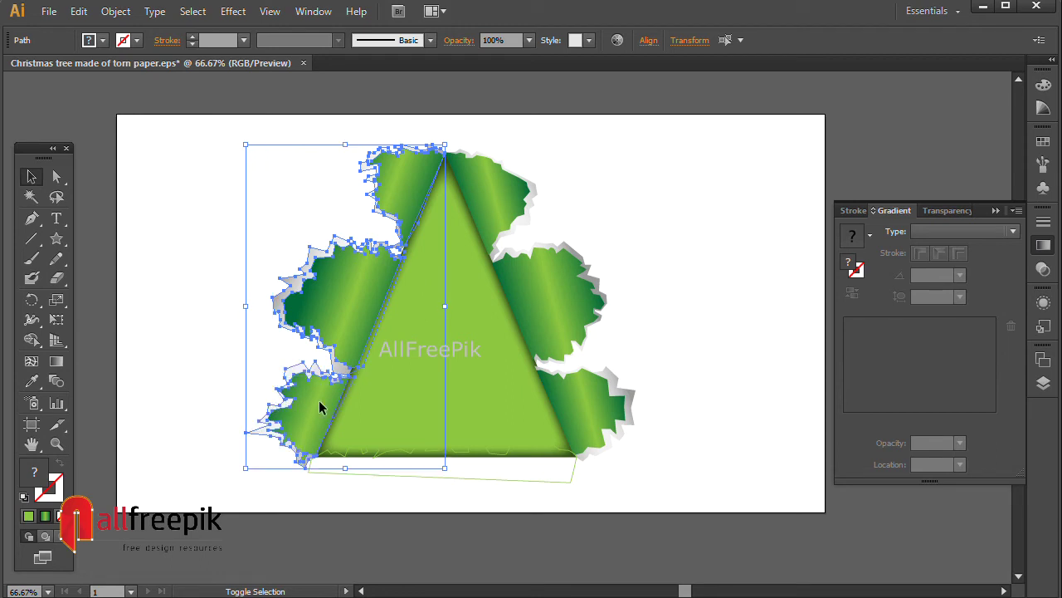
shift+click(518, 200)
shift+click(590, 308)
shift+click(614, 406)
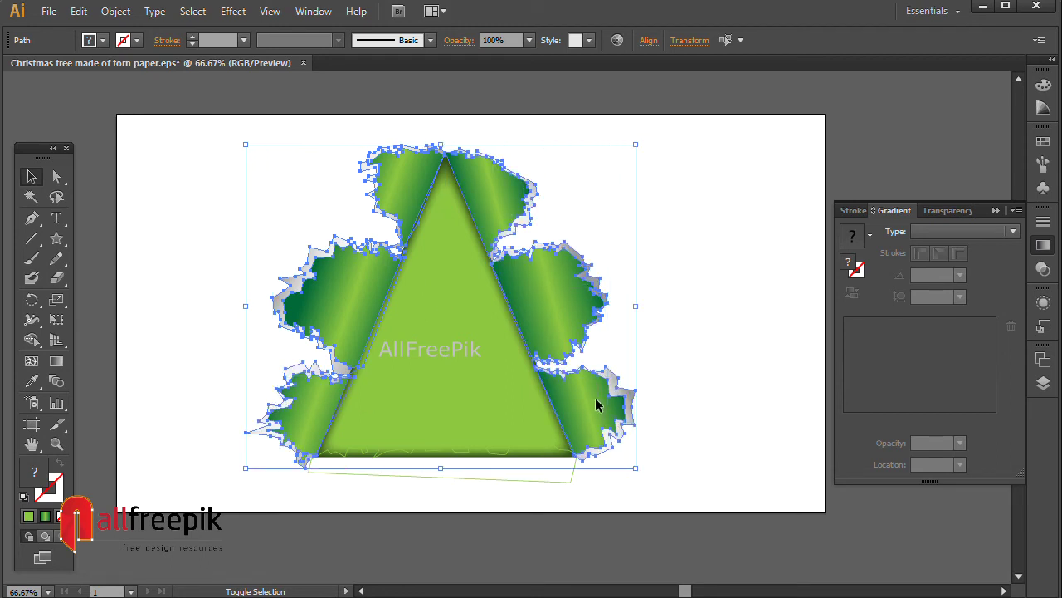
right_click(564, 304)
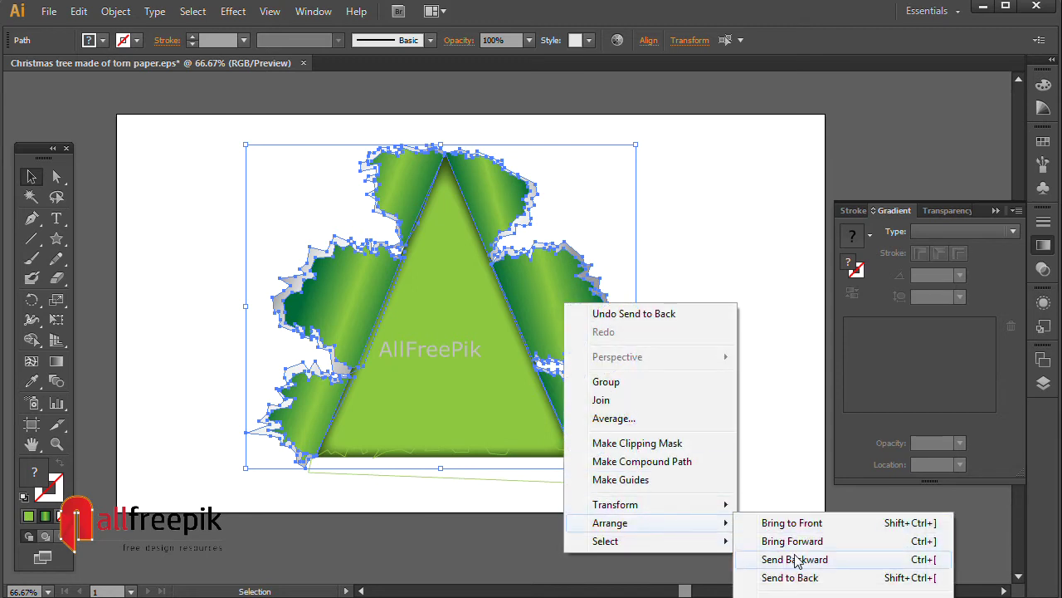
click(813, 578)
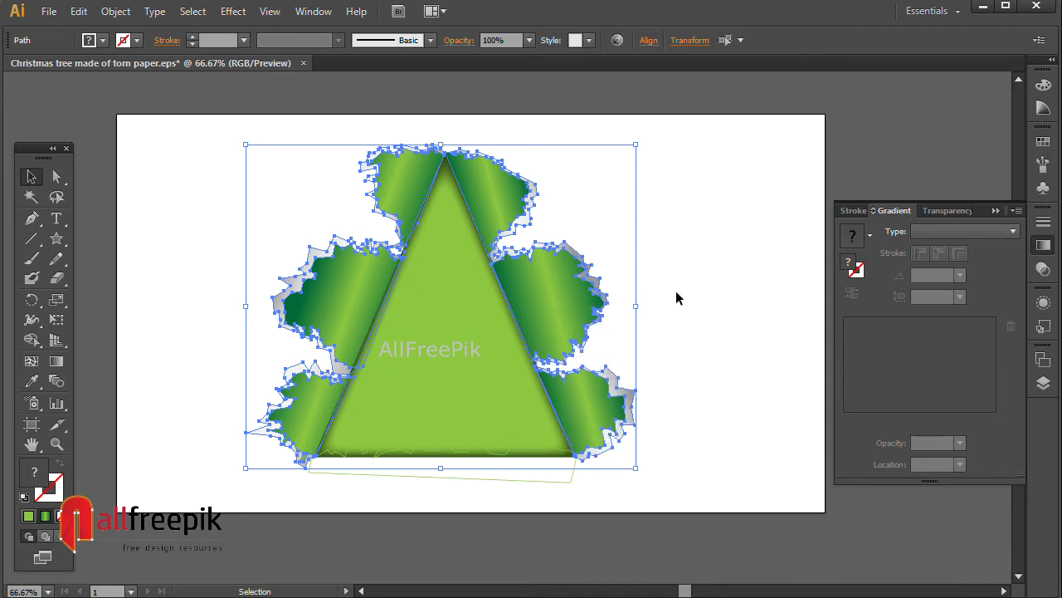
click(677, 222)
Run one gradient across the three right torn pieces at 20.5°.
drag(662, 222, 660, 220)
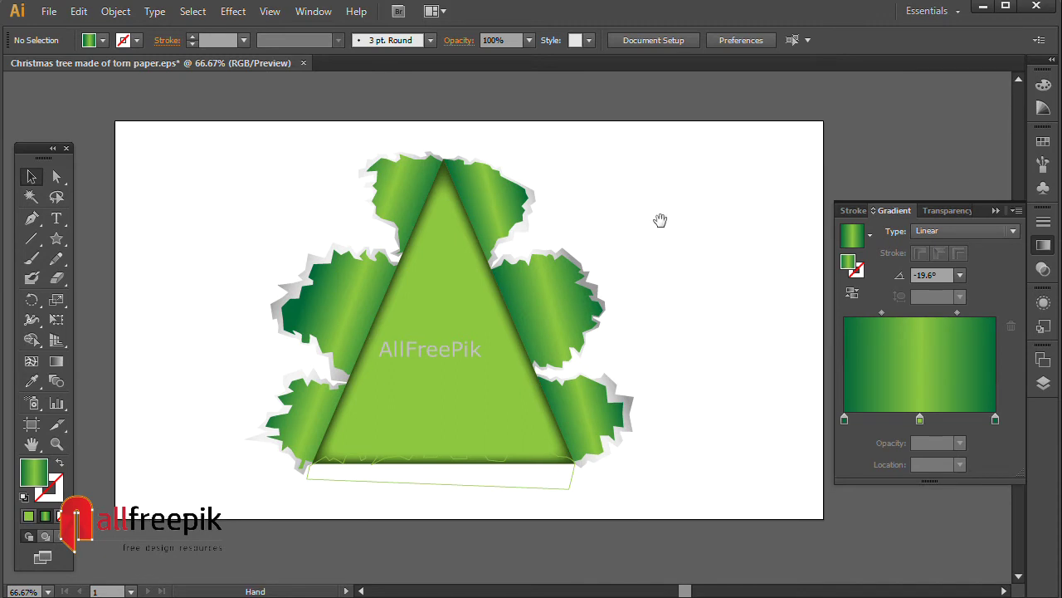
click(541, 301)
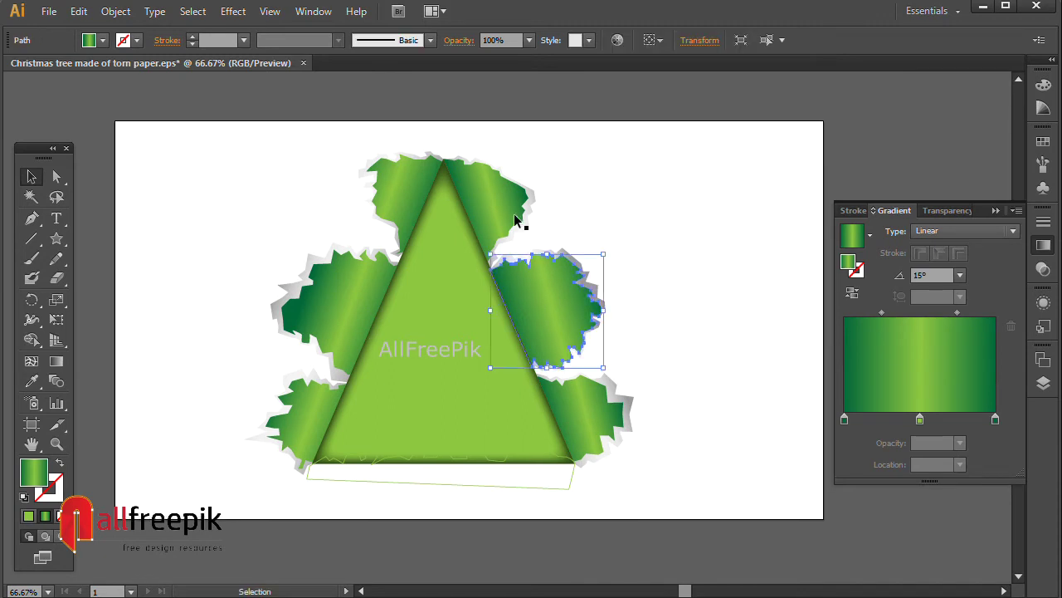
shift+click(505, 211)
shift+click(593, 416)
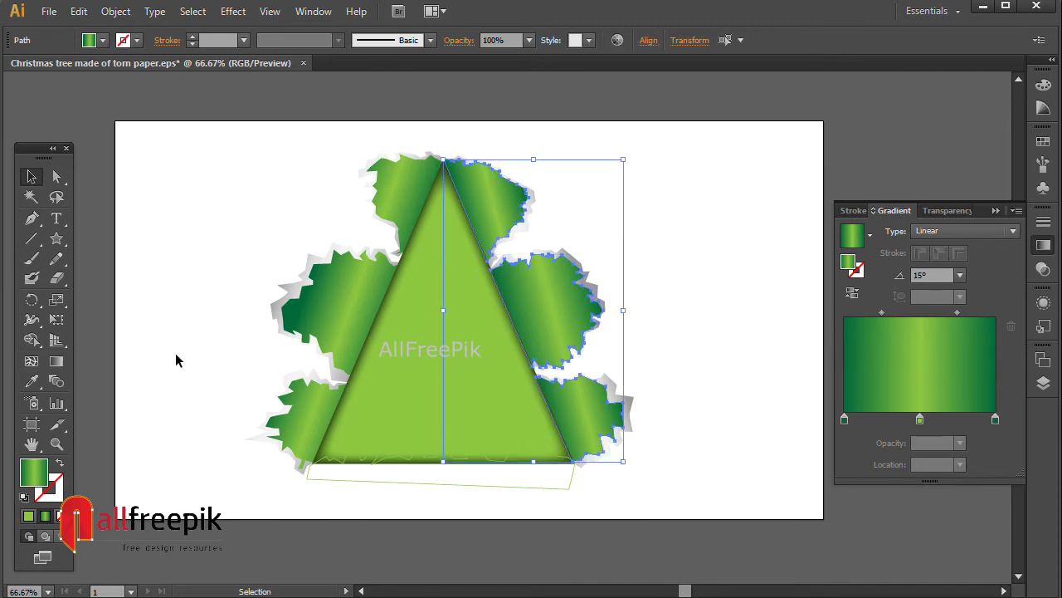
click(57, 361)
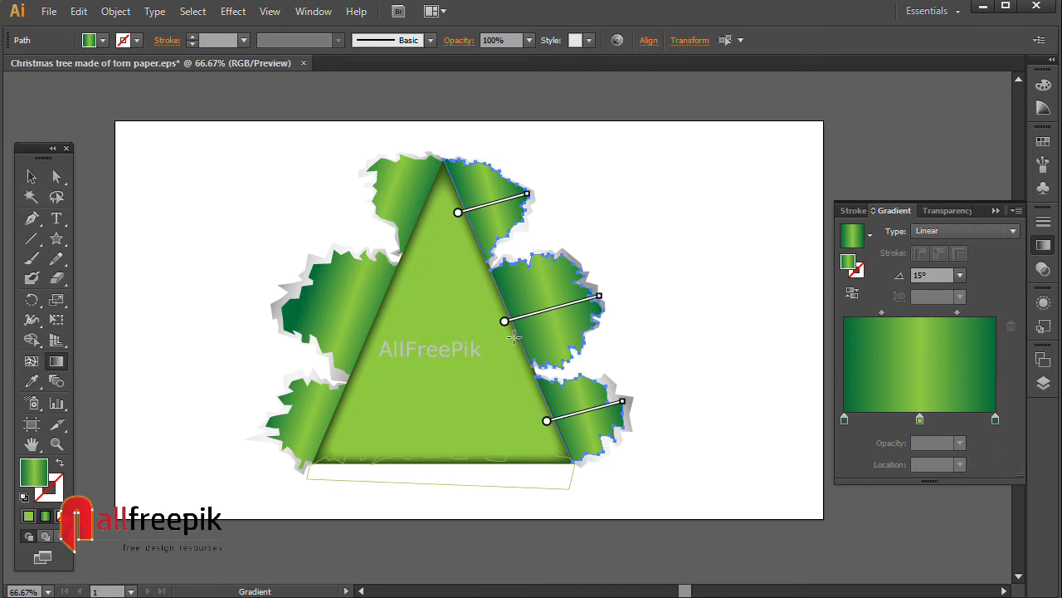
drag(513, 336, 603, 305)
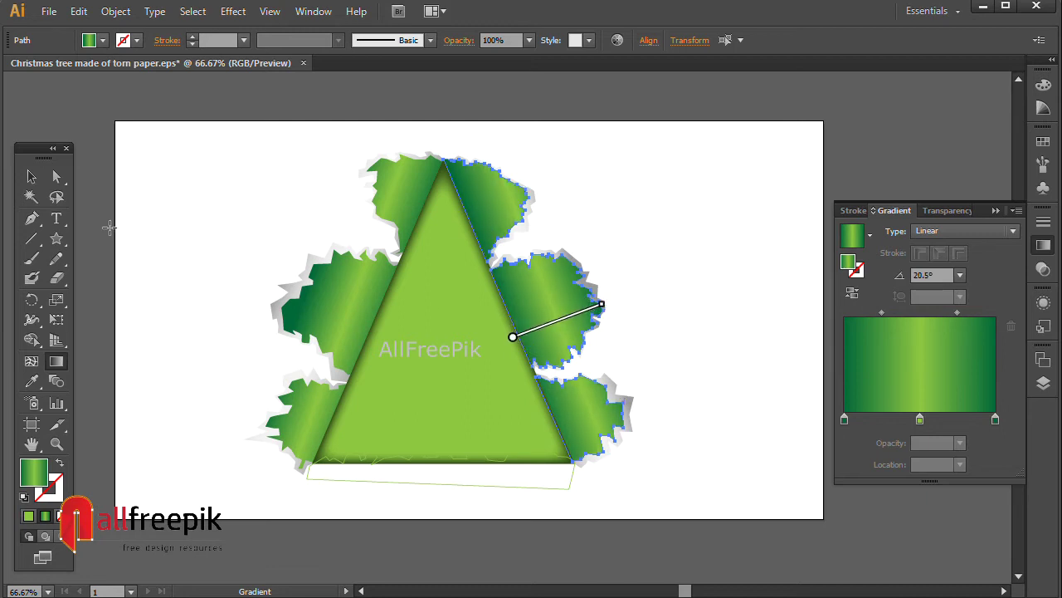
click(31, 176)
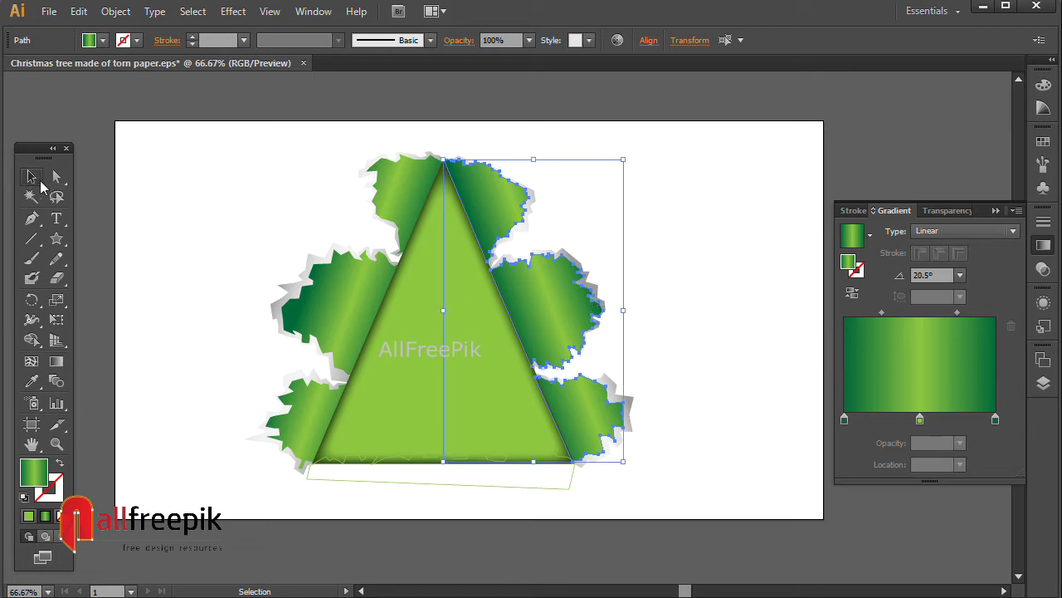
click(513, 143)
Move the right pieces' gradient midpoints, the left one to 36.02%, the right one further right.
drag(614, 184, 575, 199)
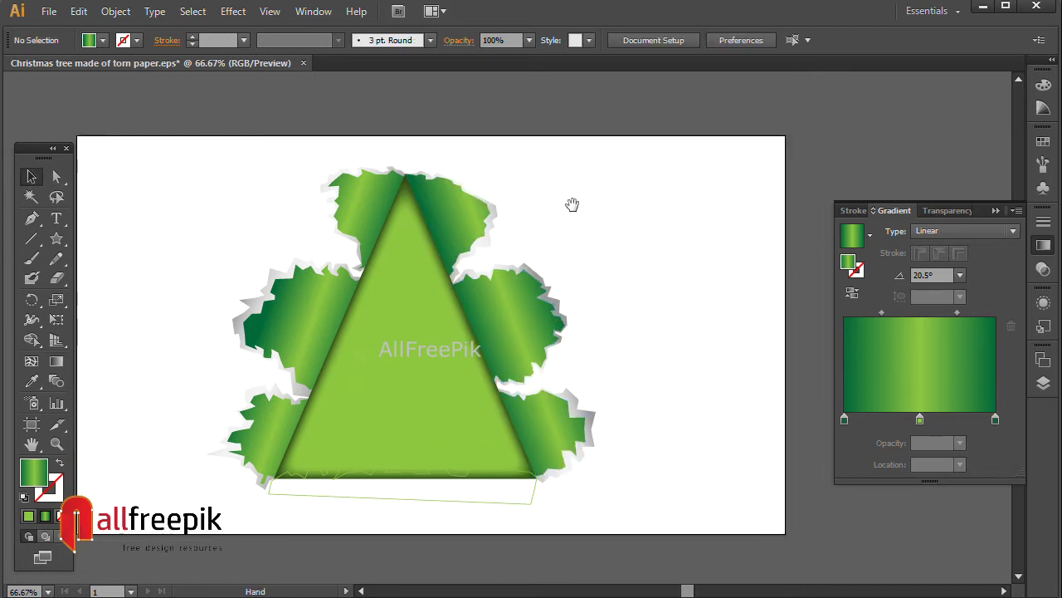
click(525, 318)
shift+click(551, 452)
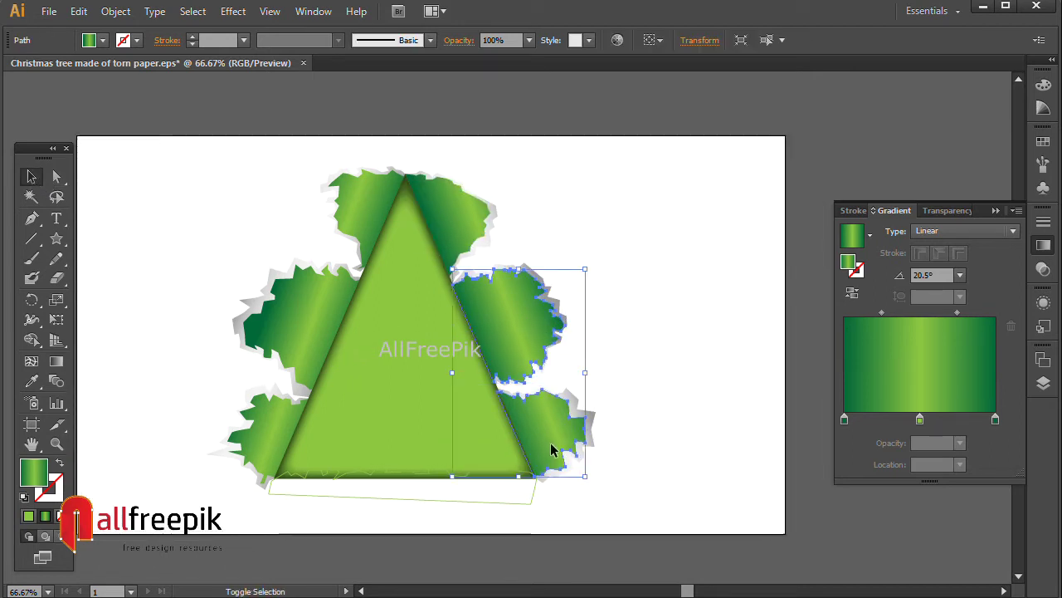
shift+click(460, 212)
drag(881, 313, 865, 313)
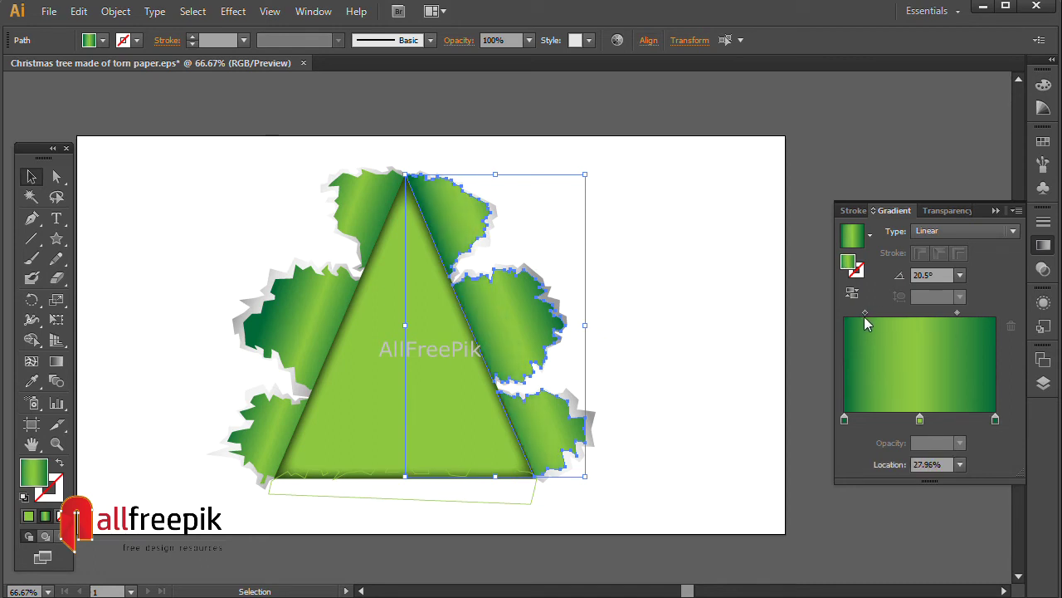
drag(957, 313, 964, 312)
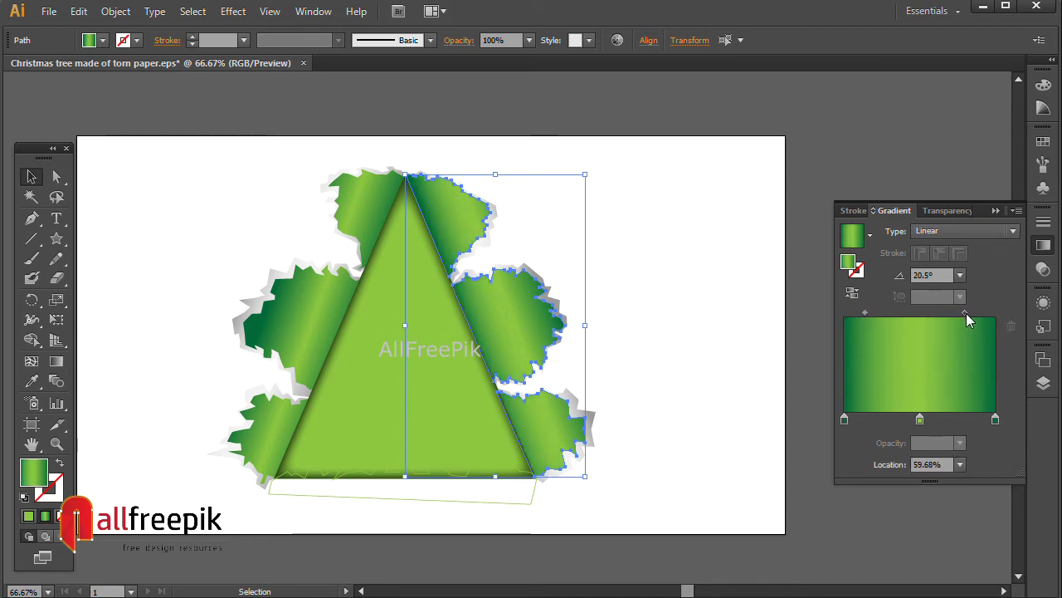
click(601, 267)
Move the left leaves' gradient midpoints to 34.95% and 55.38%.
click(309, 316)
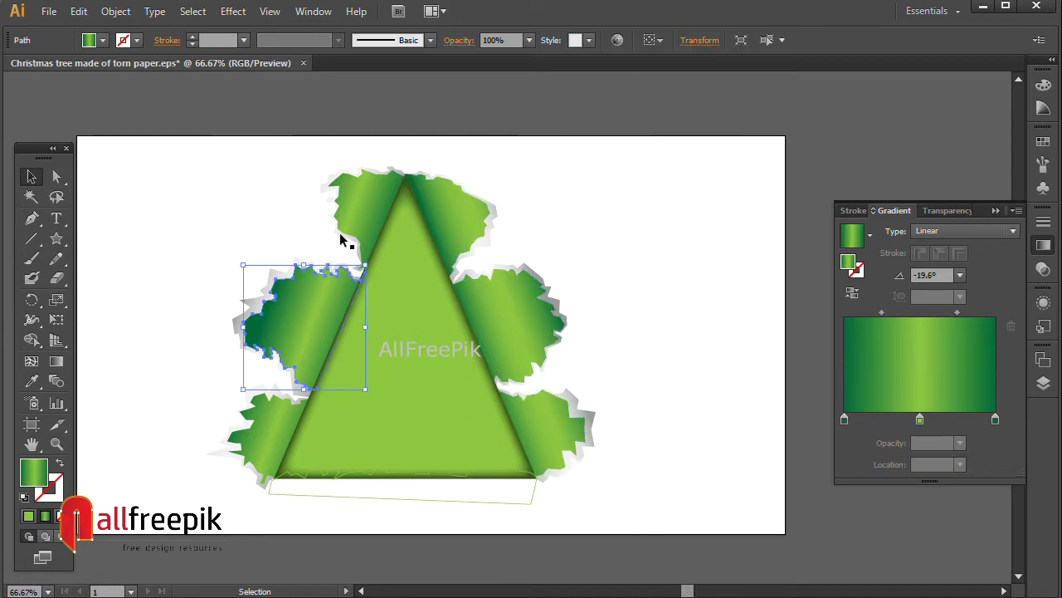
shift+click(359, 221)
shift+click(278, 428)
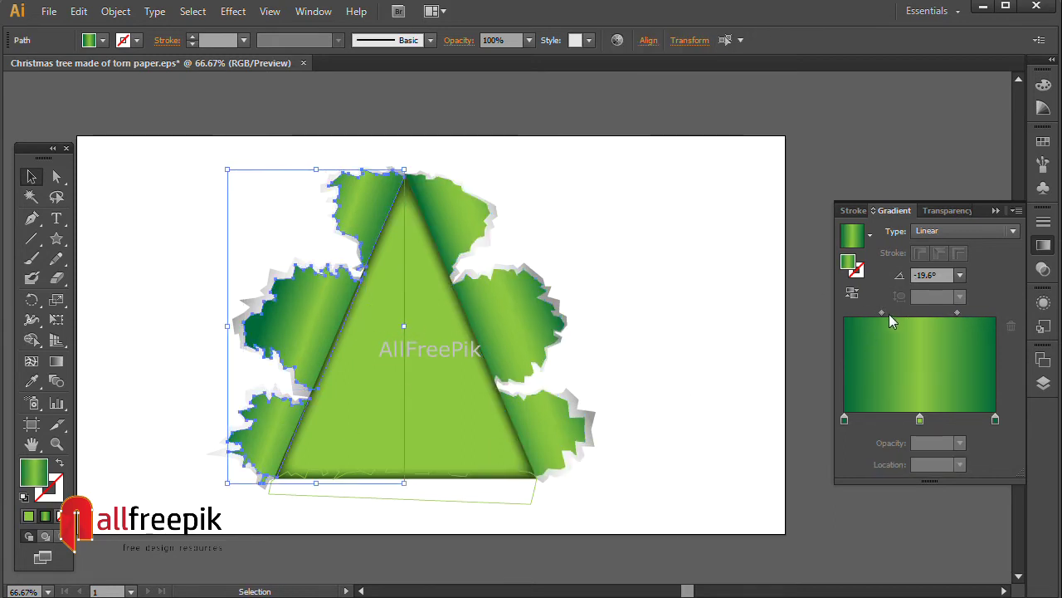
drag(889, 314, 871, 312)
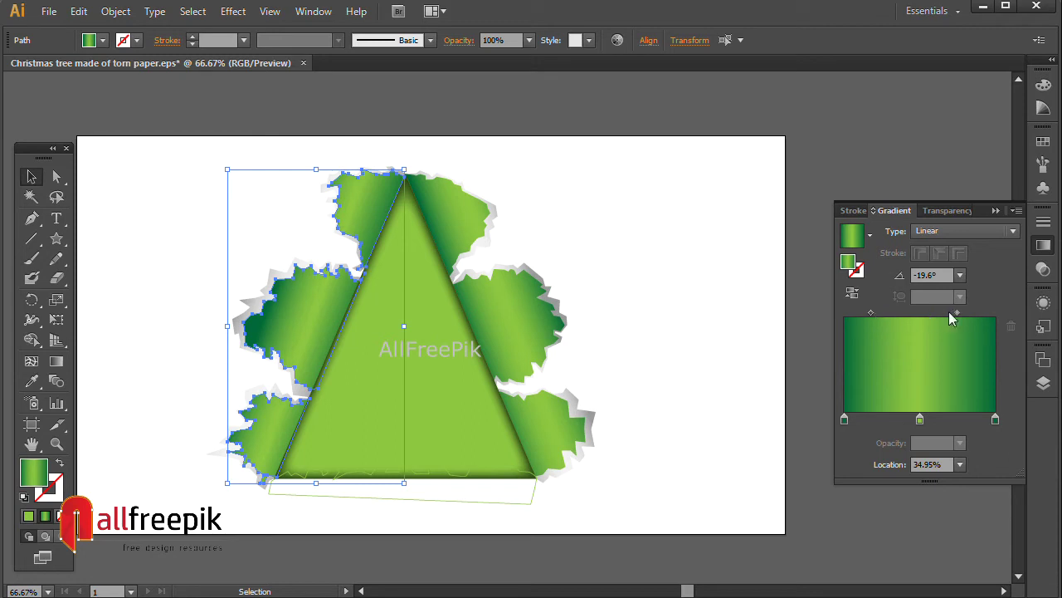
drag(956, 312, 962, 314)
click(668, 129)
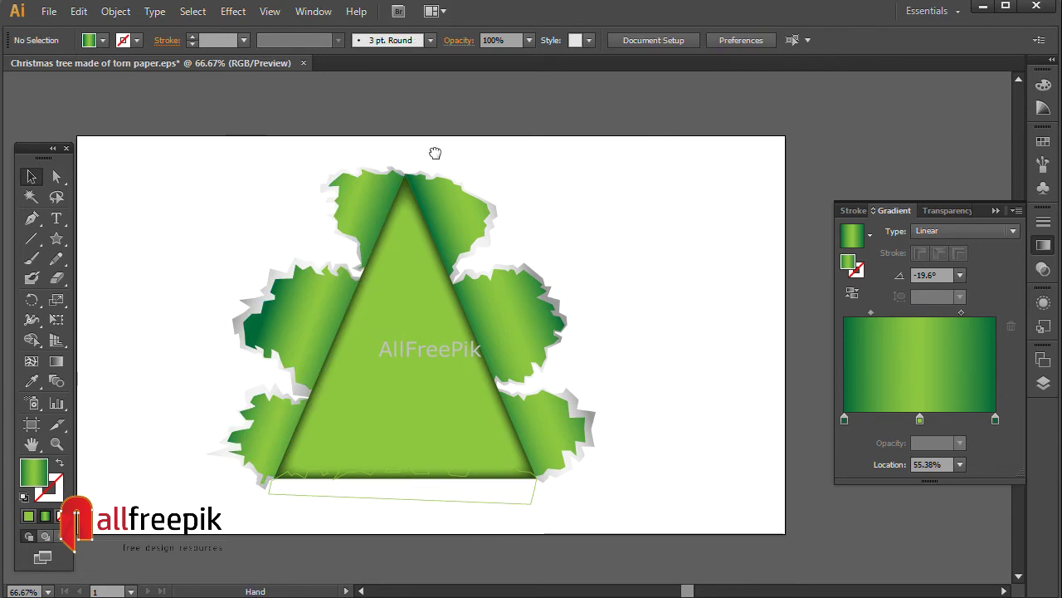
Send the right-hand torn leaves to the back, behind the green triangle.
drag(608, 270, 546, 320)
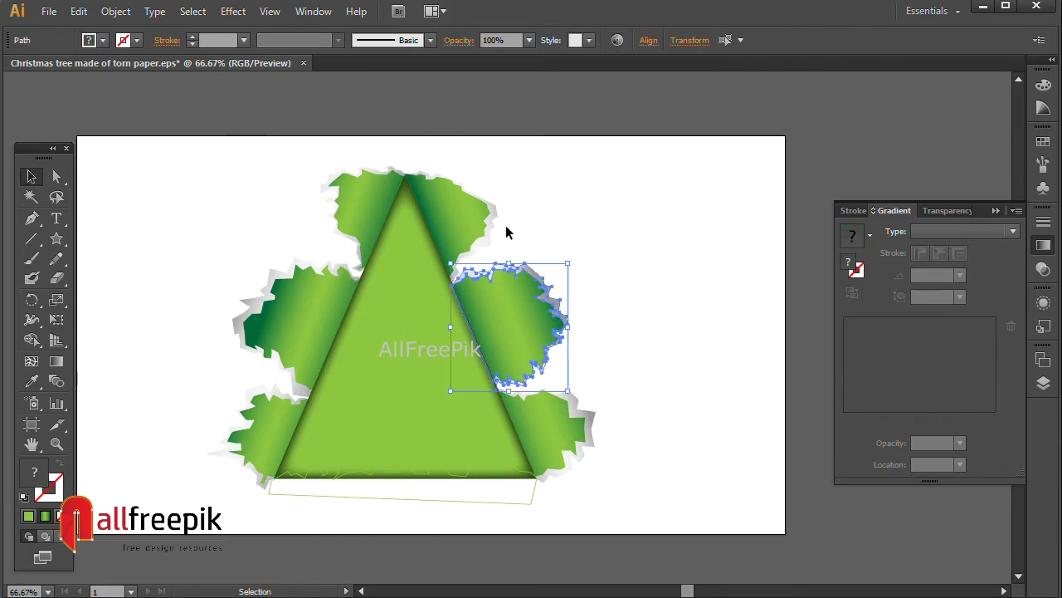
drag(508, 220, 465, 189)
drag(558, 447, 556, 445)
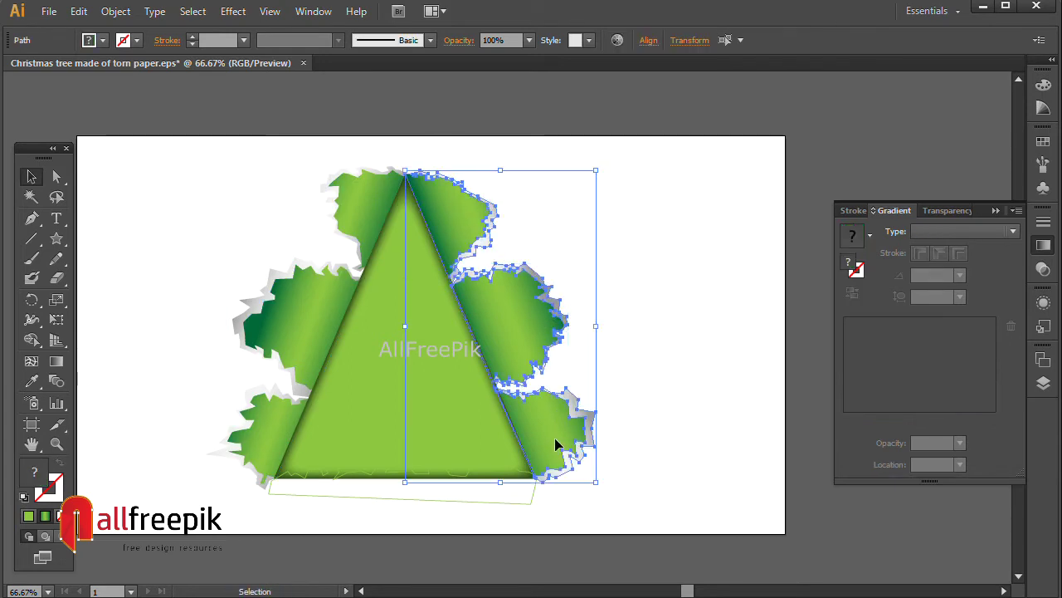
right_click(557, 446)
click(784, 454)
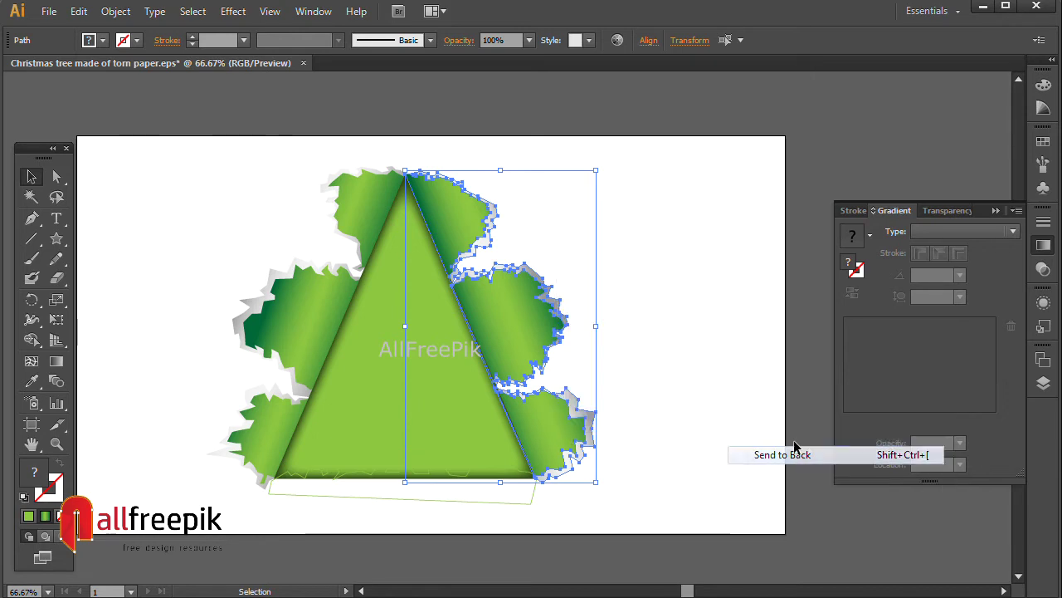
click(702, 216)
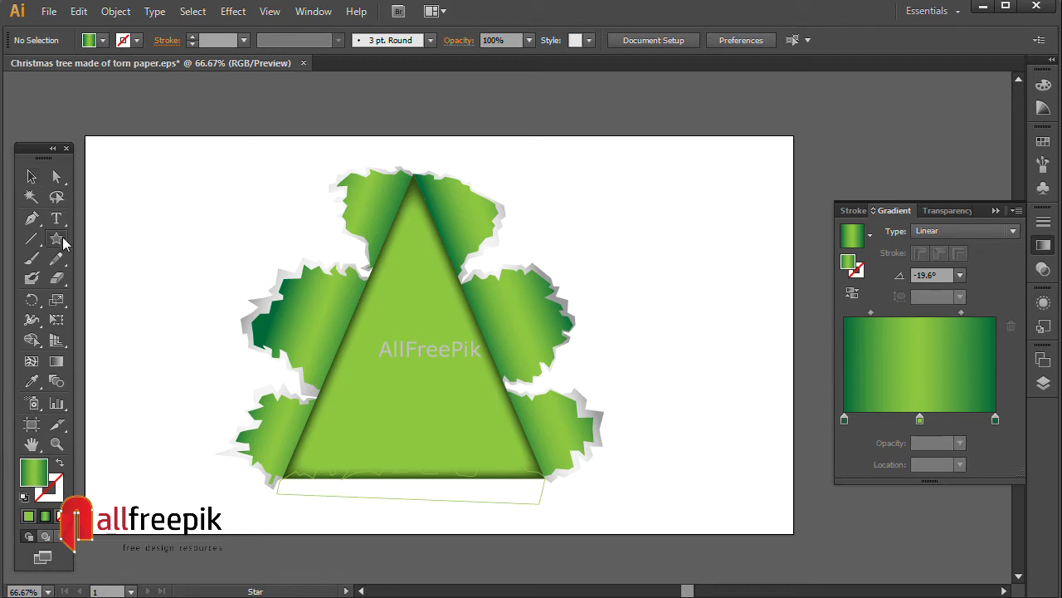
Return to the Selection tool and select the upper-right torn leaf.
drag(56, 239, 104, 238)
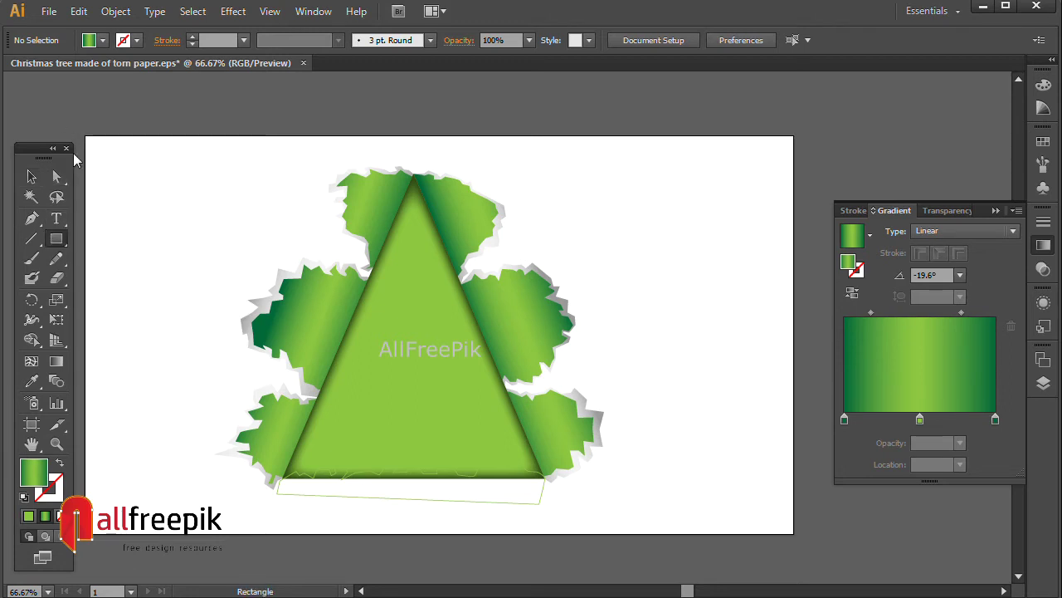
click(30, 176)
click(481, 213)
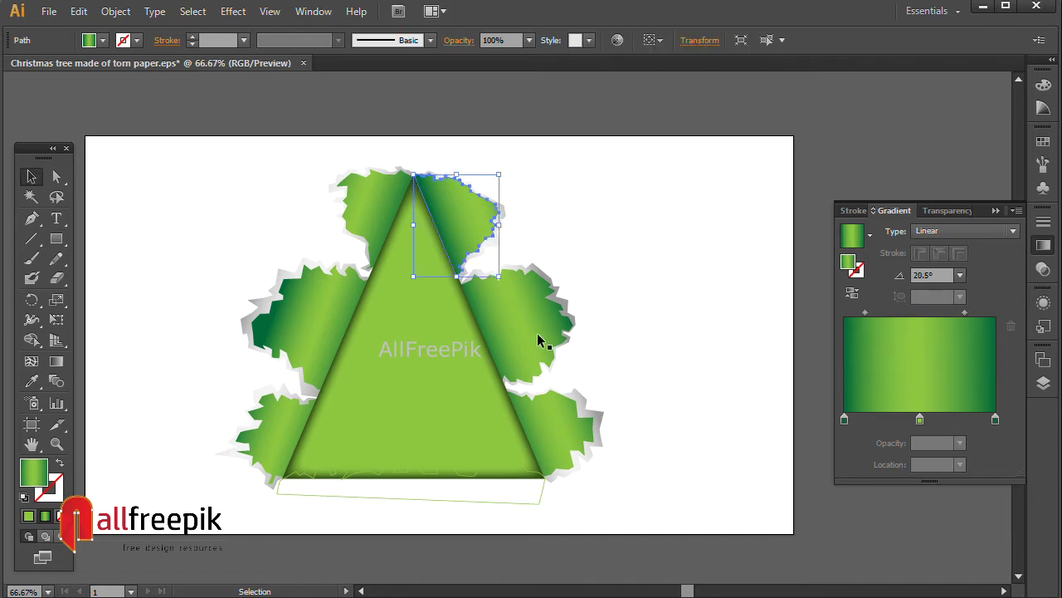
Add the other five torn leaves so all six leaves are selected.
shift+click(539, 334)
shift+click(574, 443)
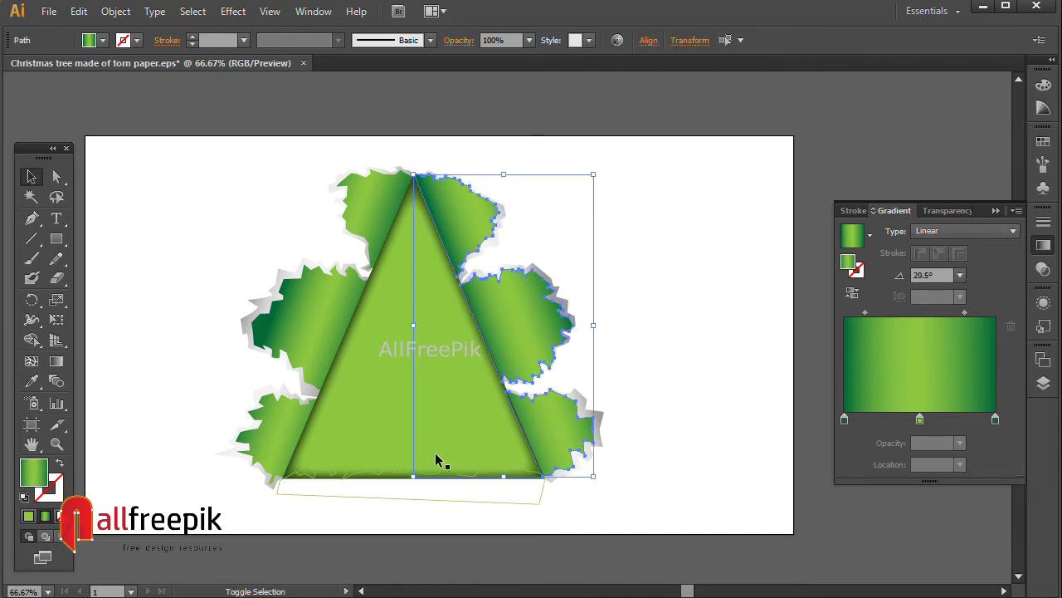
shift+click(286, 442)
shift+click(304, 348)
shift+click(371, 211)
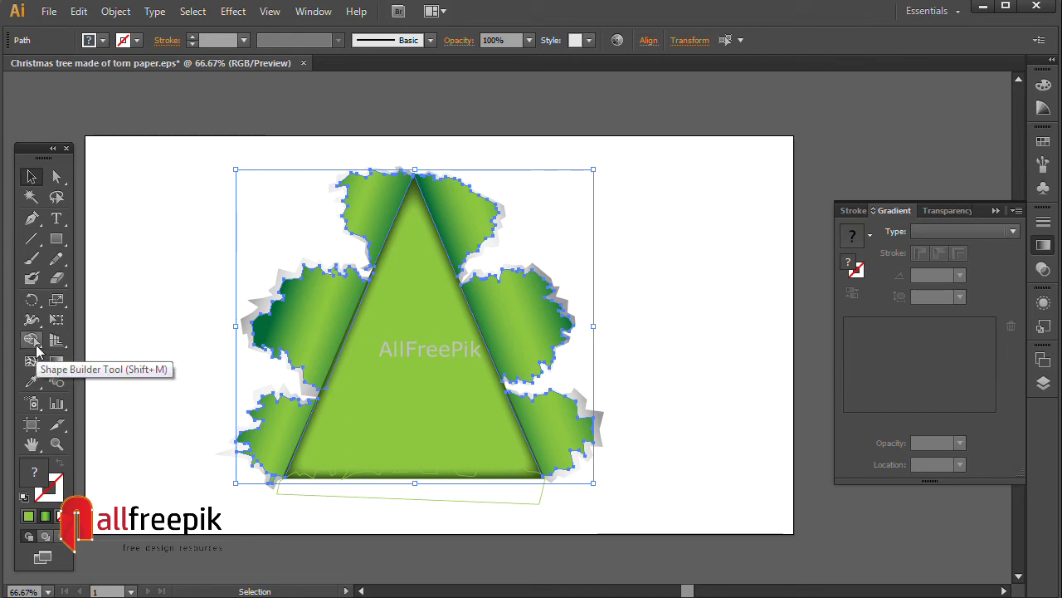
Set the Wrinkle Tool to 25 px and wrinkle the upper-right leaf's top edge.
click(34, 323)
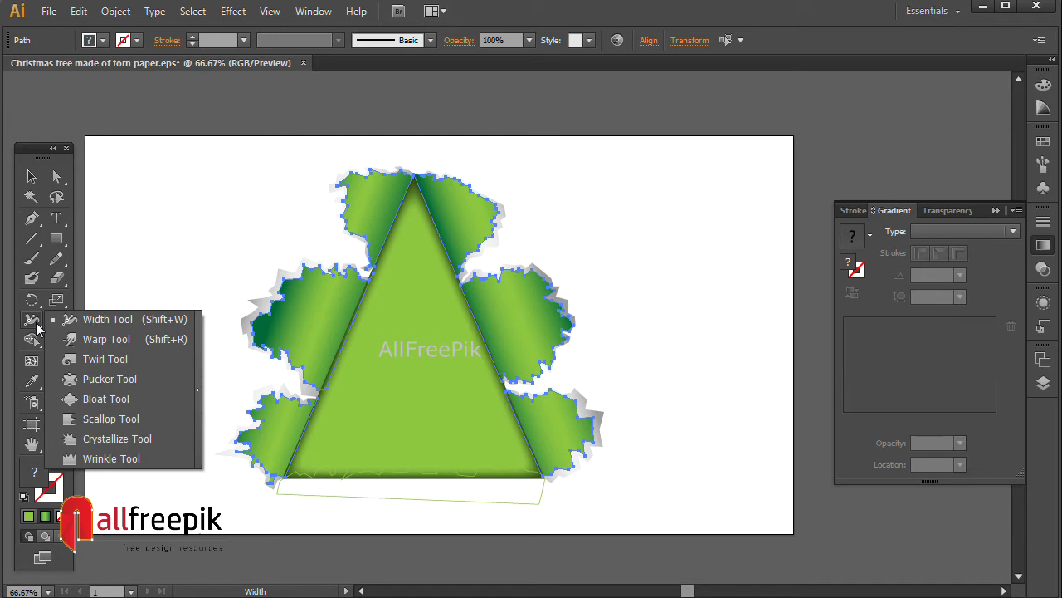
drag(37, 330, 104, 459)
key(ctrl)
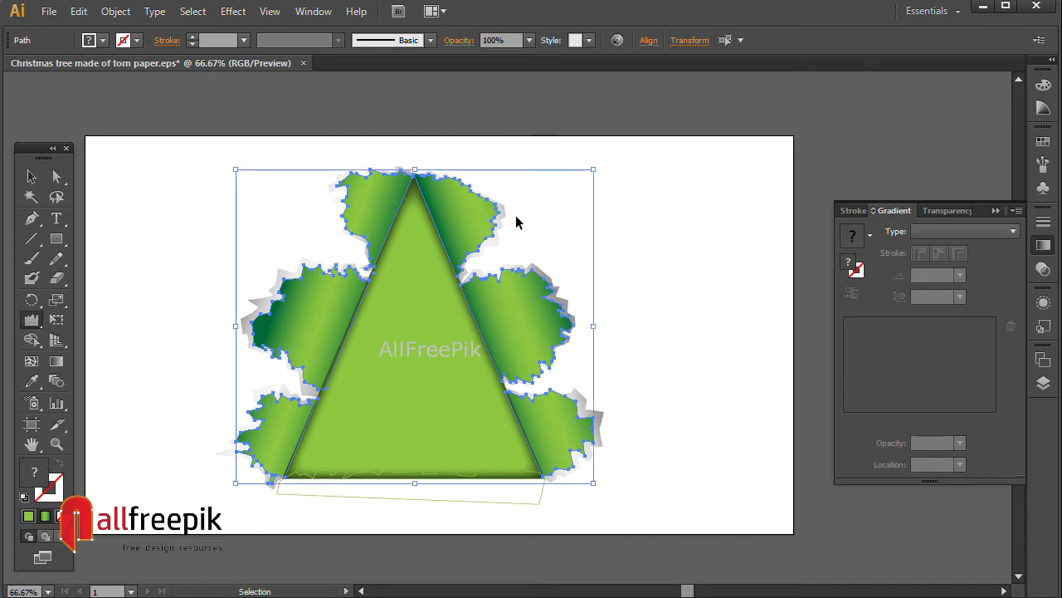
drag(512, 169, 399, 262)
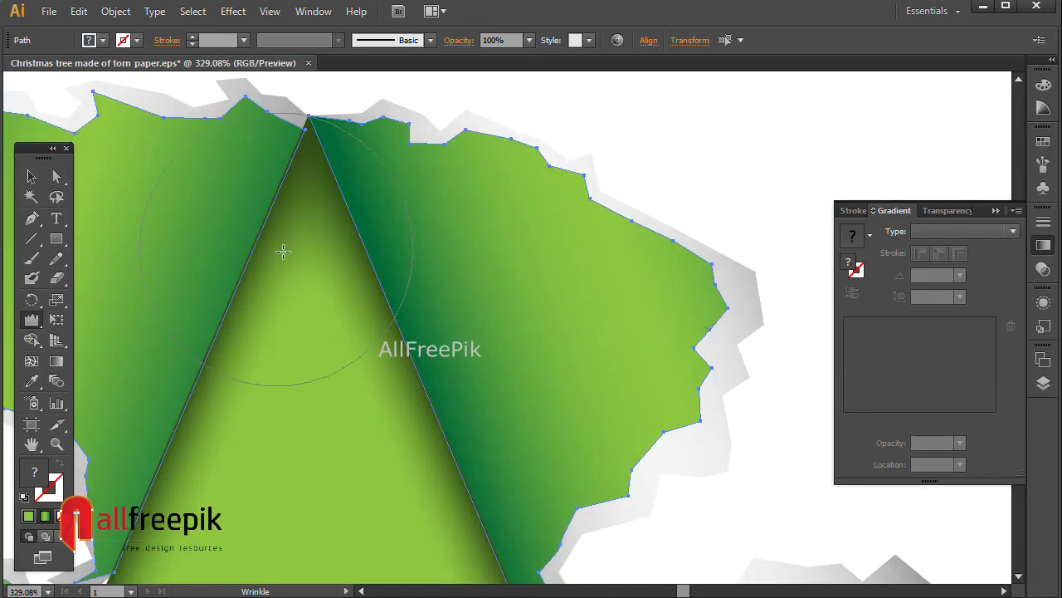
double_click(30, 320)
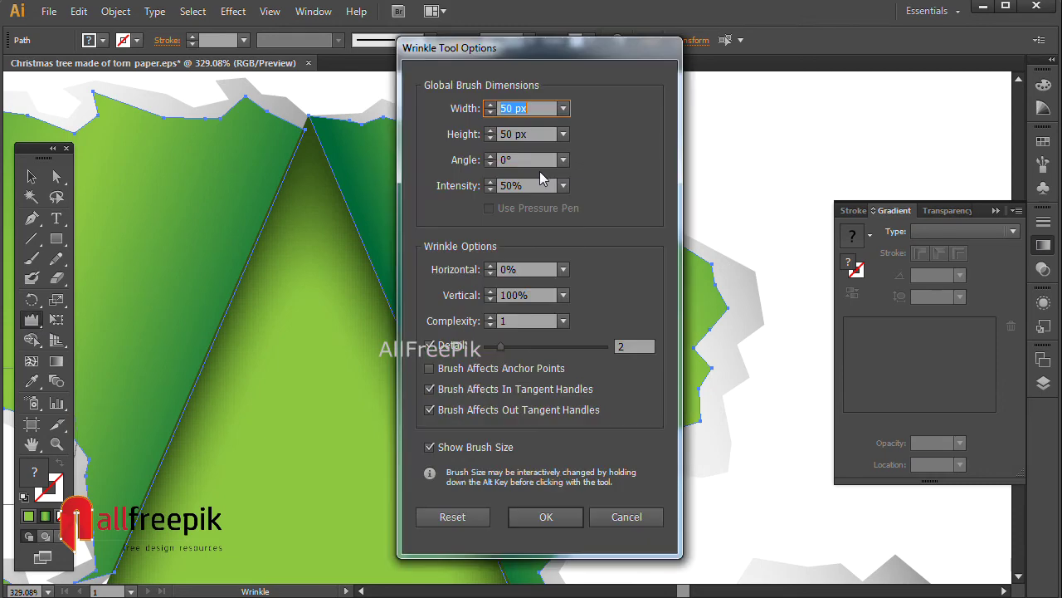
text(25)
key(Tab)
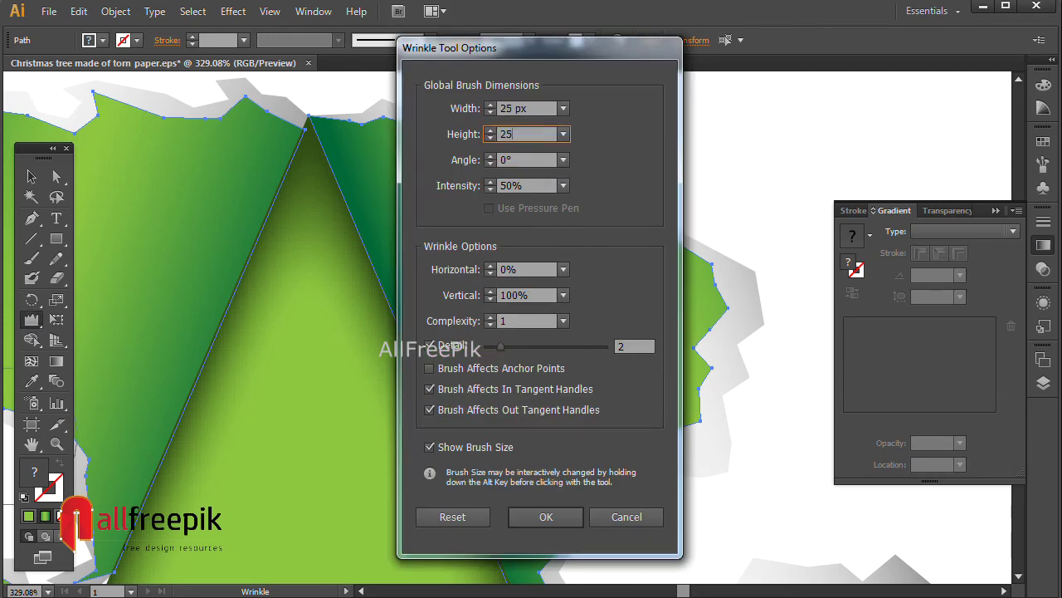
key(Return)
mouse_move(539, 170)
mouse_down()
mouse_move(384, 138)
mouse_move(387, 126)
mouse_move(519, 150)
mouse_move(612, 201)
mouse_move(718, 285)
mouse_move(699, 381)
mouse_move(640, 474)
mouse_move(569, 540)
mouse_up()
Wrinkle the torn edges of the middle-right and lower-right leaves.
scroll(594, 425, down, 2)
scroll(595, 426, down, 2)
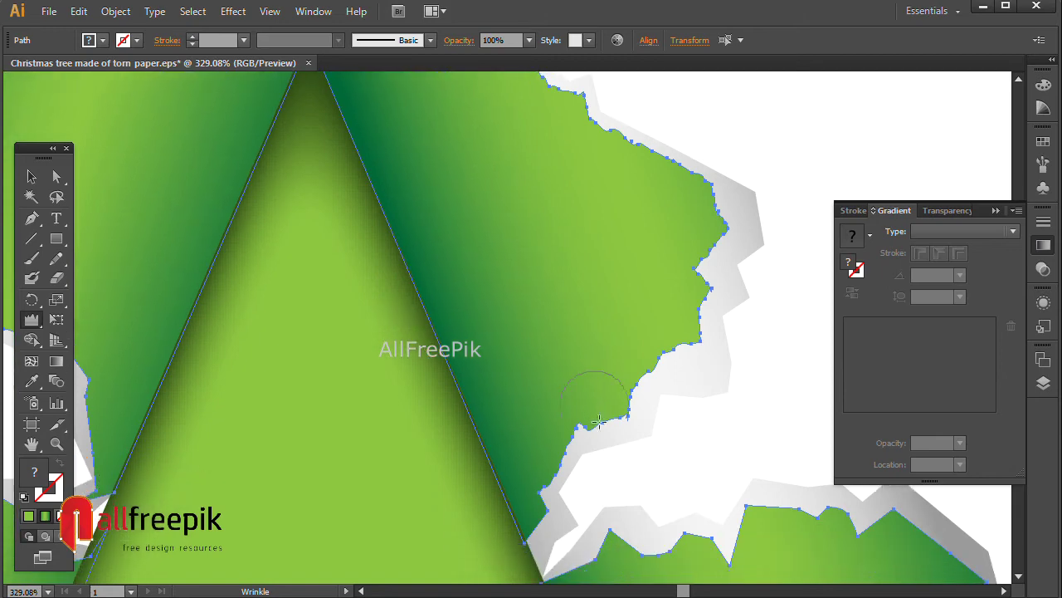
key(ctrl+minus)
key(ctrl+minus)
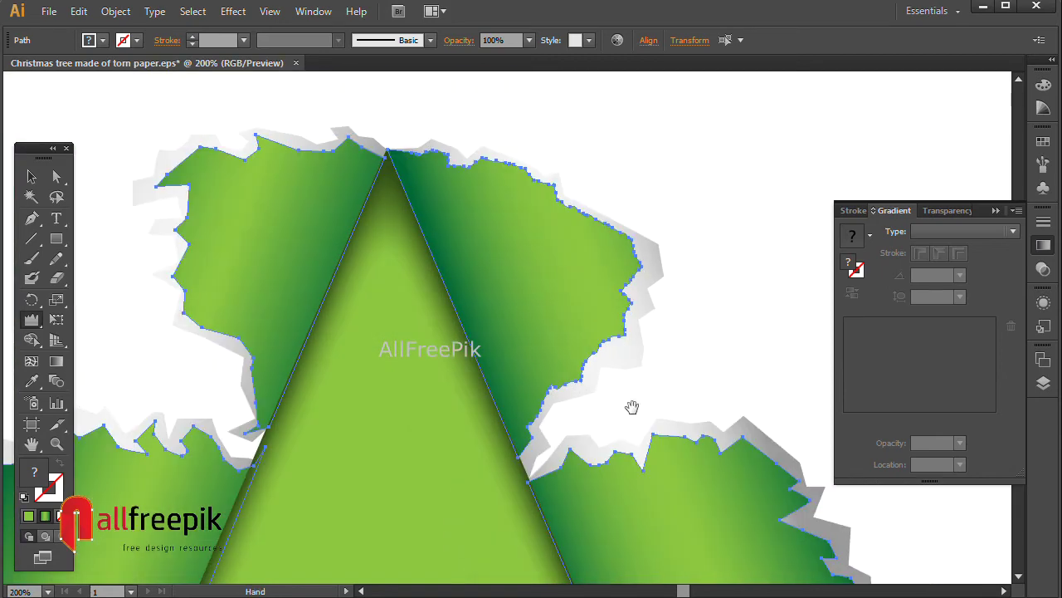
drag(630, 408, 567, 253)
mouse_move(493, 244)
mouse_down()
mouse_move(474, 265)
mouse_move(597, 304)
mouse_move(590, 274)
mouse_move(698, 282)
mouse_up()
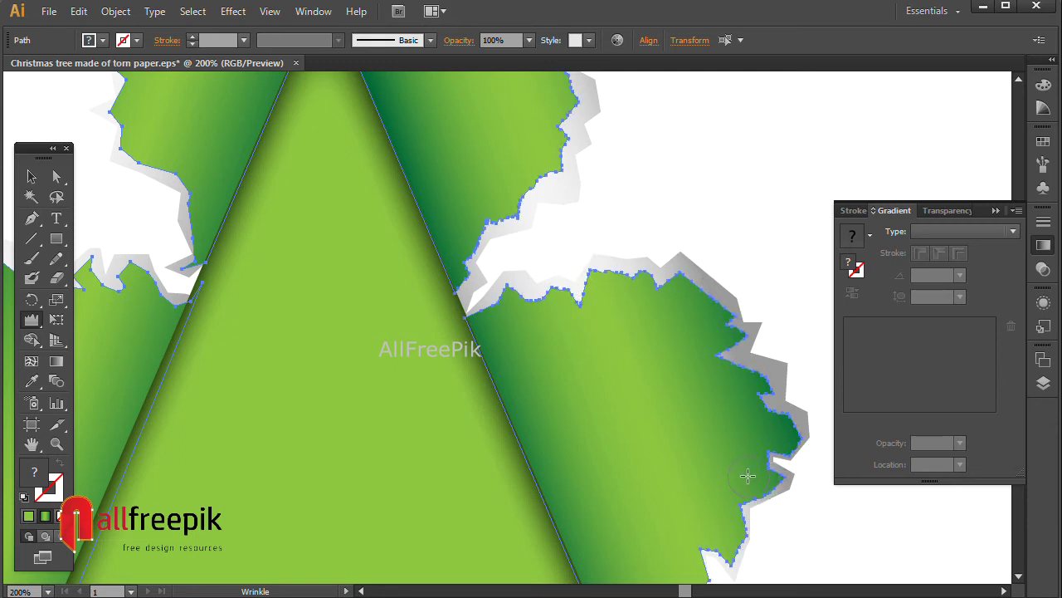
drag(749, 476, 745, 284)
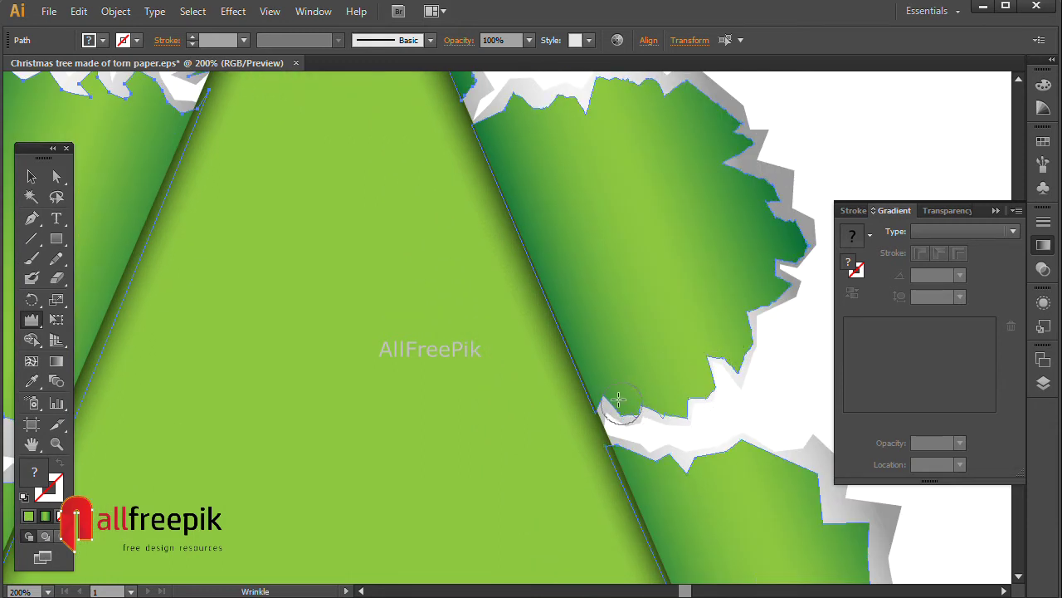
drag(714, 415, 486, 242)
mouse_move(431, 283)
mouse_down()
mouse_move(517, 273)
mouse_move(581, 296)
mouse_move(621, 351)
mouse_move(594, 434)
mouse_move(500, 519)
mouse_up()
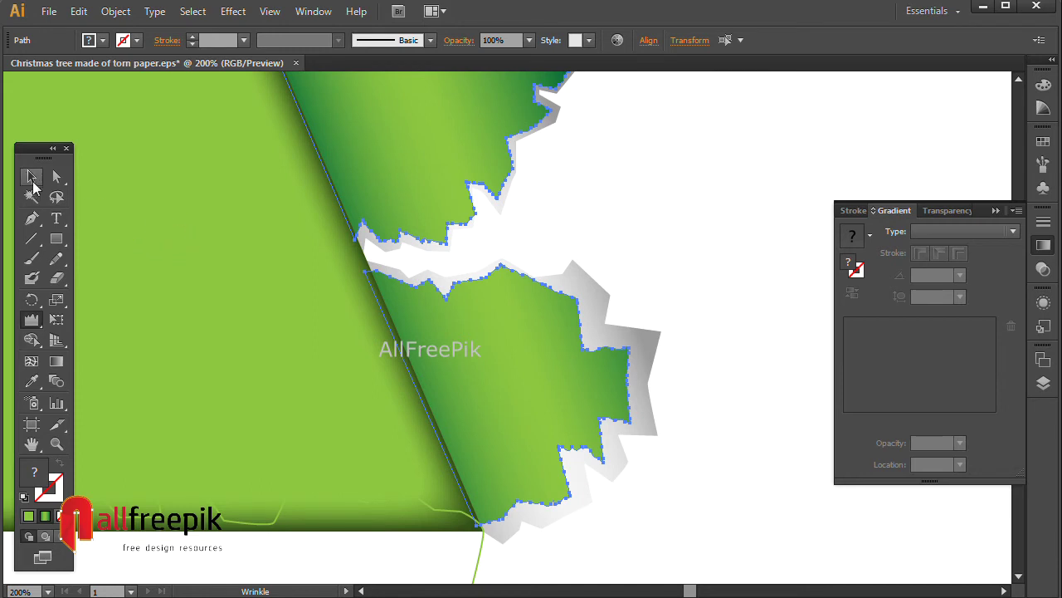
Deselect the leaves and zoom out to recentre the whole tree.
click(31, 176)
click(651, 208)
key(ctrl+minus)
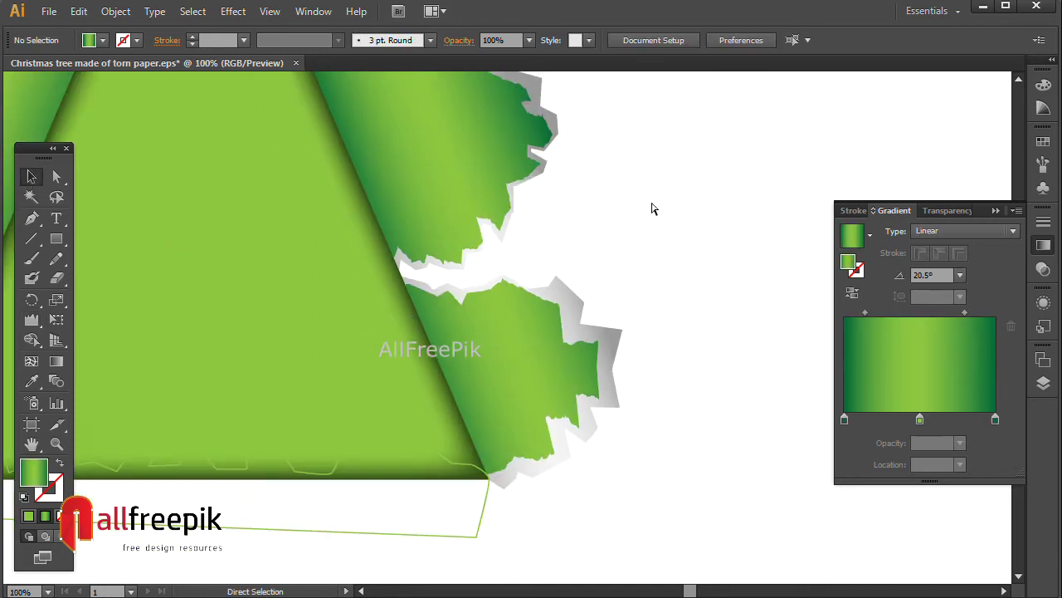
key(ctrl+minus)
key(ctrl+minus)
drag(477, 260, 534, 317)
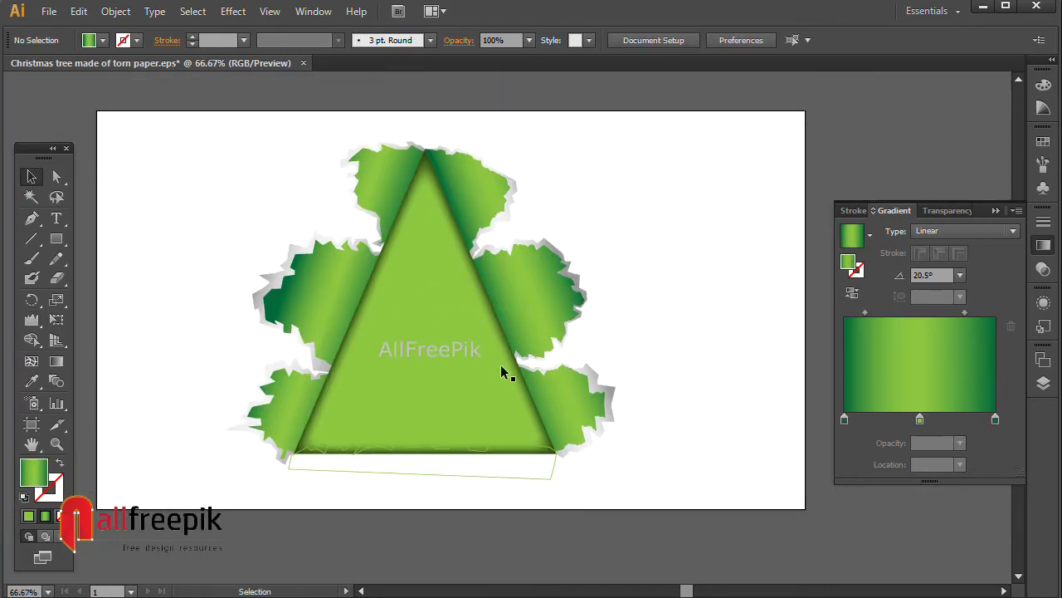
Select the three left leaves and wrinkle the upper-left leaf's top and left edges.
click(304, 402)
shift+click(327, 308)
shift+click(388, 195)
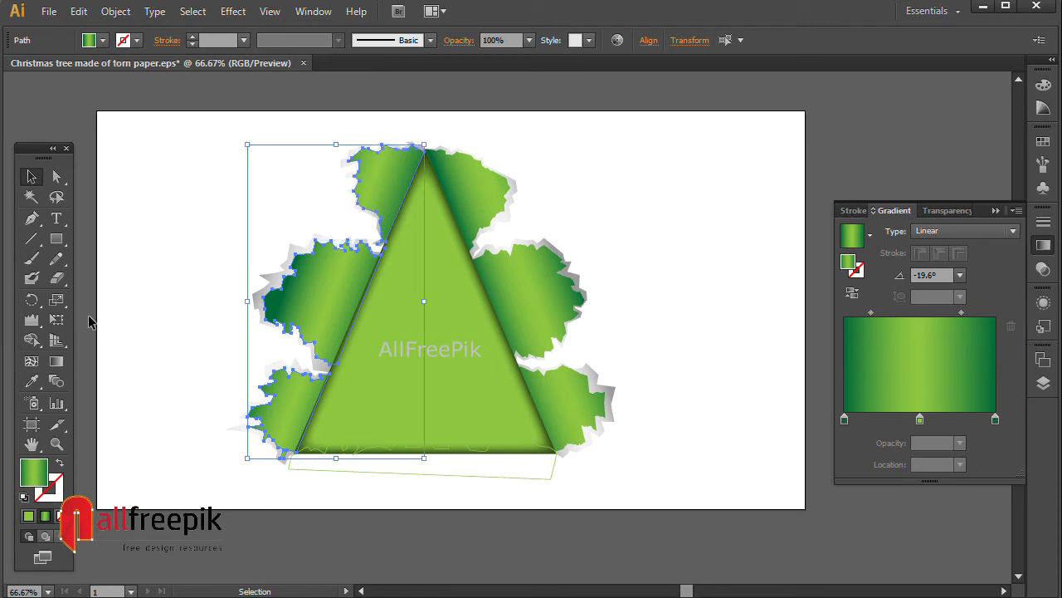
click(31, 319)
key(ctrl+plus)
key(ctrl+plus)
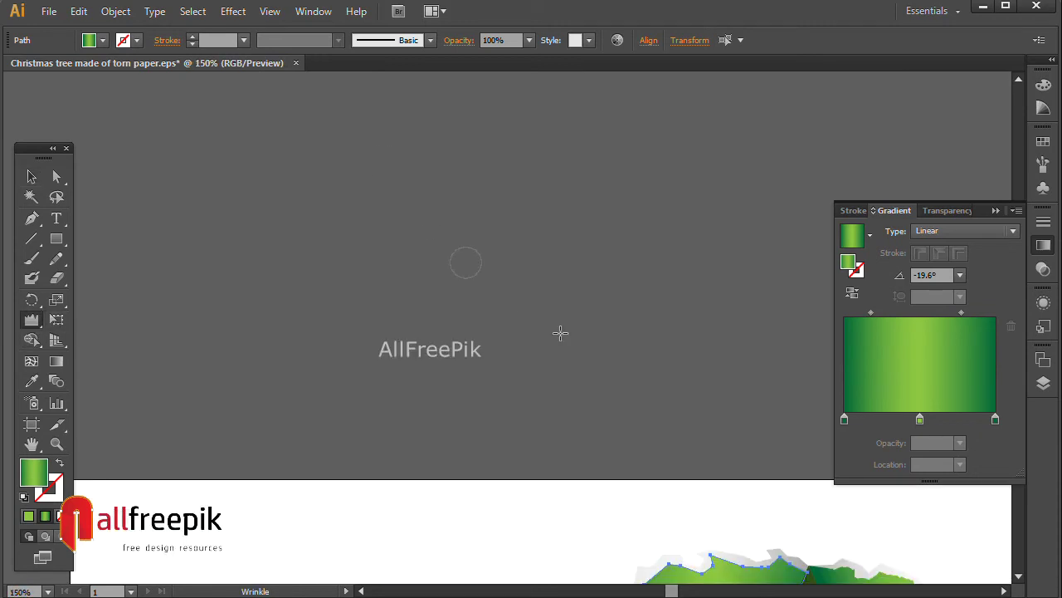
scroll(560, 333, down, 5)
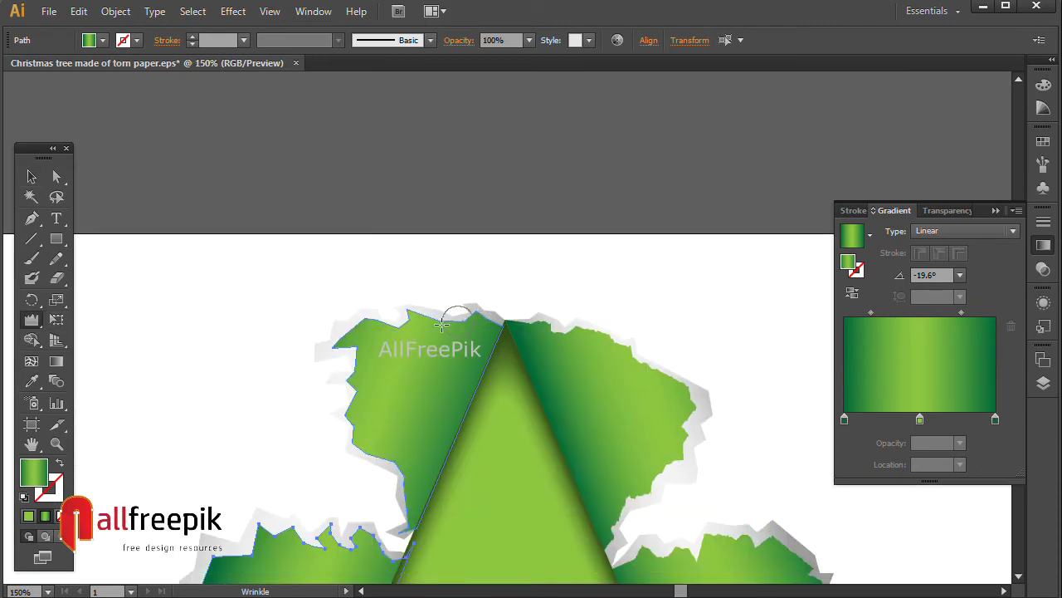
mouse_move(442, 324)
mouse_down()
mouse_move(386, 307)
mouse_move(372, 326)
mouse_up()
mouse_move(347, 375)
mouse_down()
mouse_move(356, 434)
mouse_move(410, 474)
mouse_up()
Wrinkle the middle-left and lower-left leaf edges, then deselect and zoom out.
drag(372, 514, 382, 242)
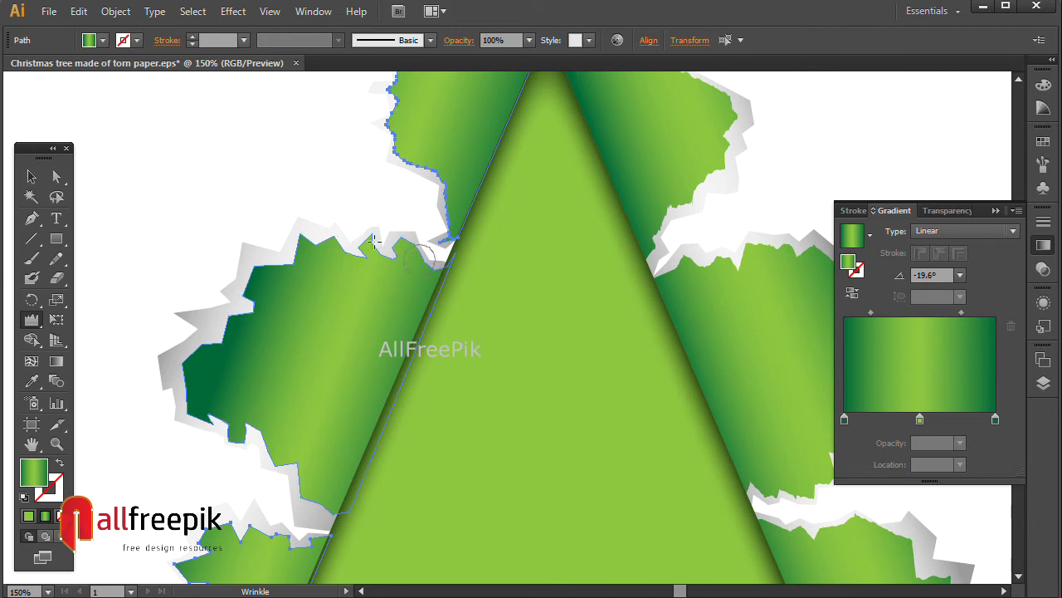
mouse_move(349, 242)
mouse_down()
mouse_move(367, 230)
mouse_move(266, 269)
mouse_move(282, 261)
mouse_up()
mouse_move(256, 294)
mouse_down()
mouse_move(184, 365)
mouse_move(212, 419)
mouse_move(244, 433)
mouse_move(311, 507)
mouse_up()
mouse_move(291, 543)
mouse_down()
mouse_move(307, 309)
mouse_move(285, 290)
mouse_move(226, 292)
mouse_up()
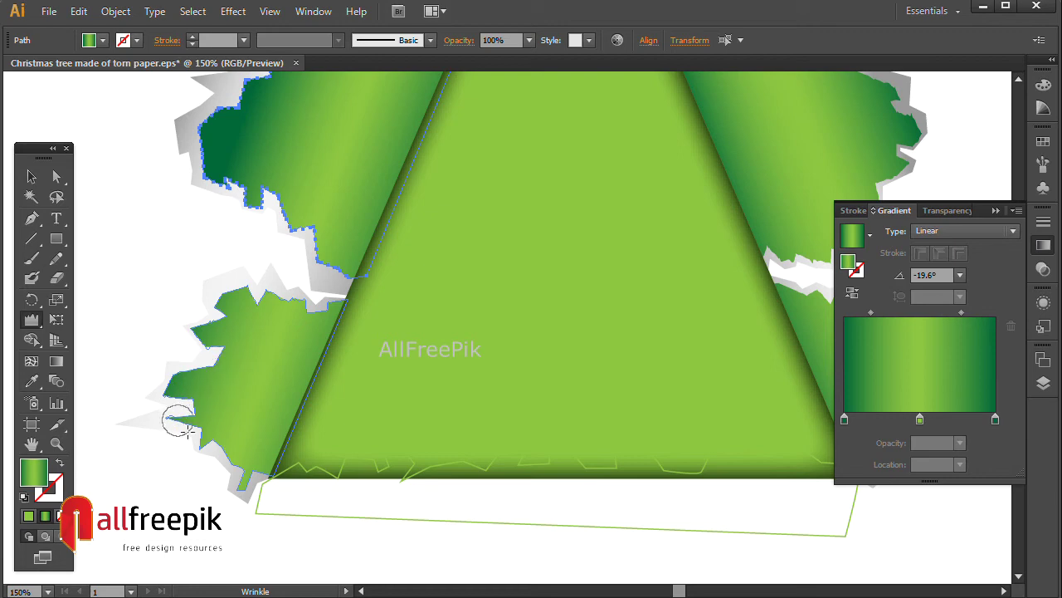
mouse_move(187, 432)
mouse_down()
mouse_move(236, 473)
mouse_move(241, 492)
mouse_move(189, 434)
mouse_up()
click(32, 176)
click(103, 236)
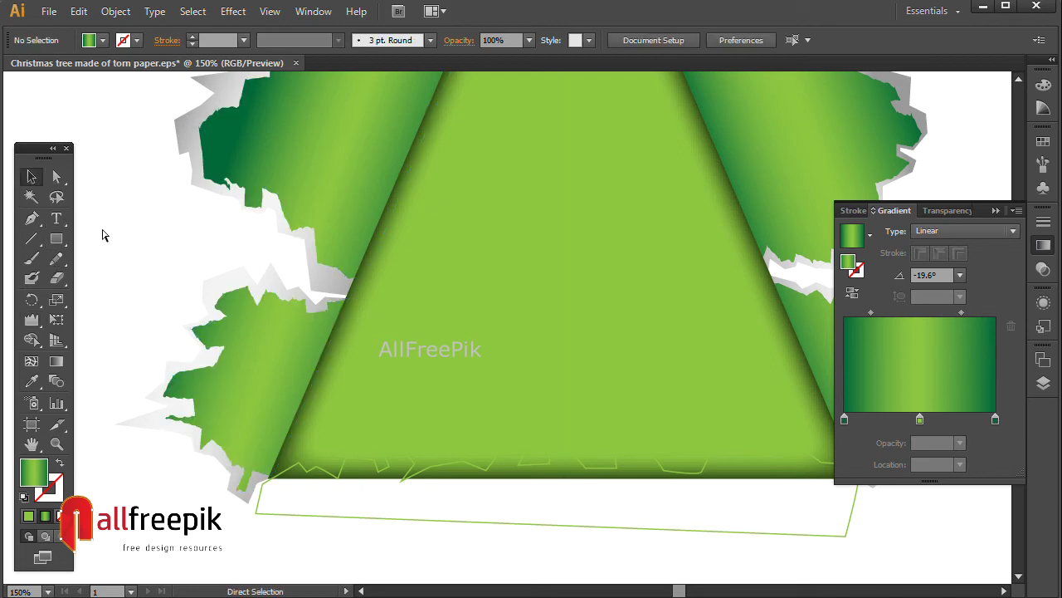
key(ctrl+minus)
key(ctrl+minus)
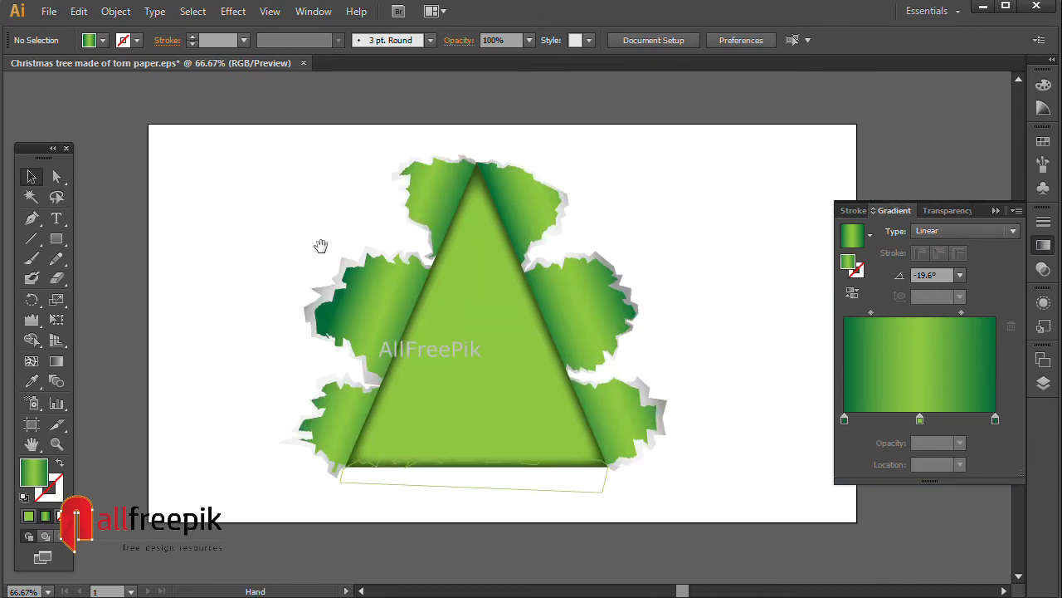
Select the five grey torn paper pieces and zoom in on the tree top.
click(561, 230)
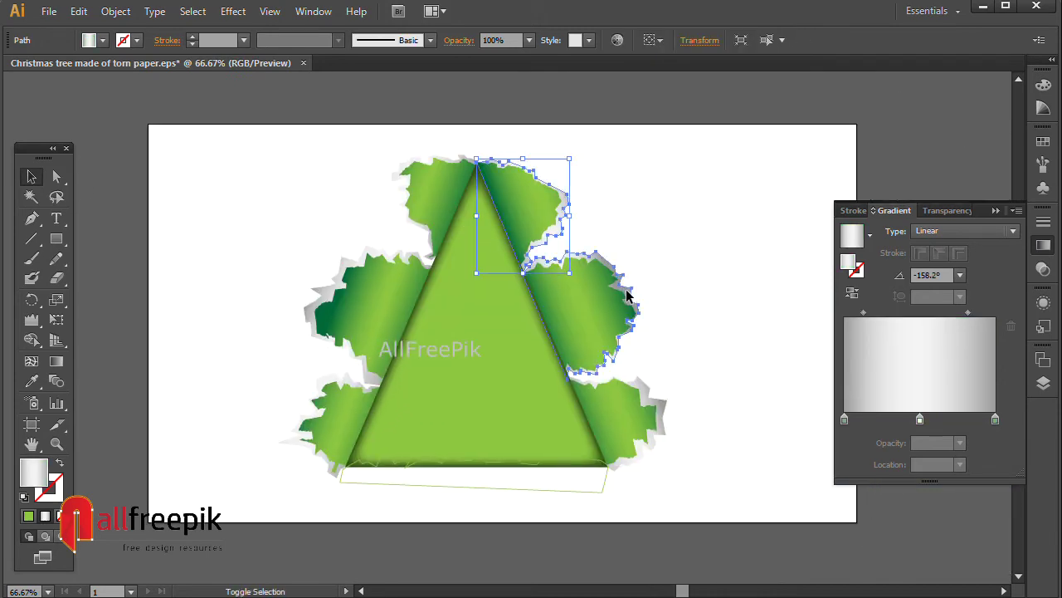
shift+click(661, 405)
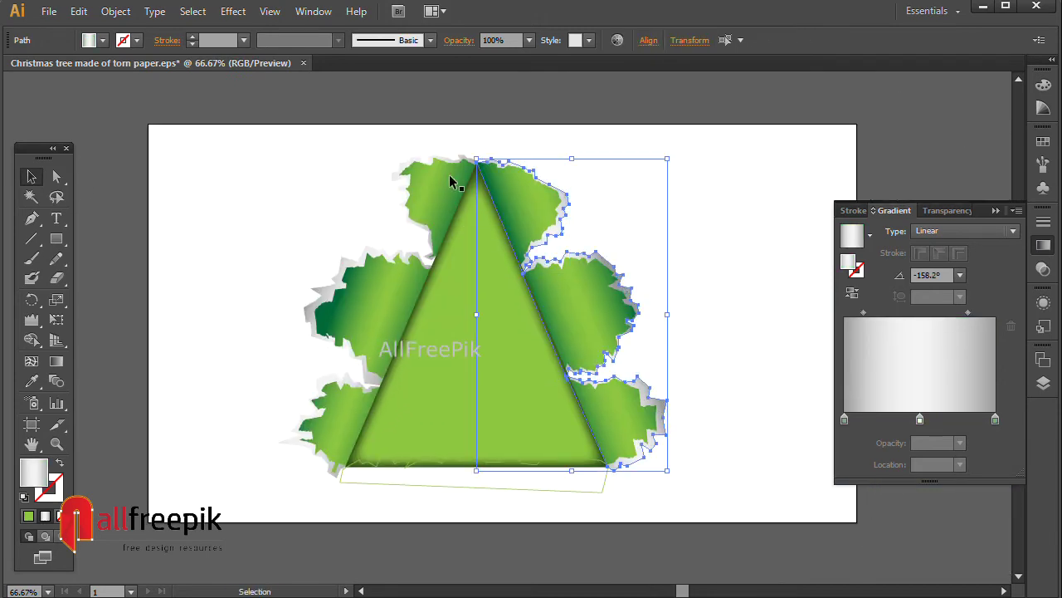
shift+click(407, 166)
shift+click(346, 308)
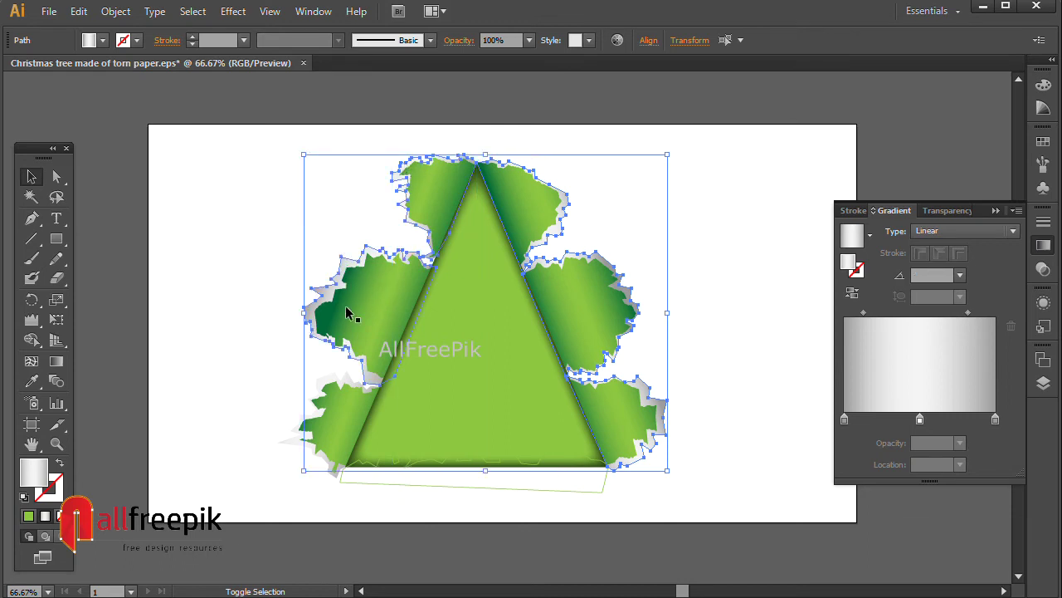
shift+click(340, 382)
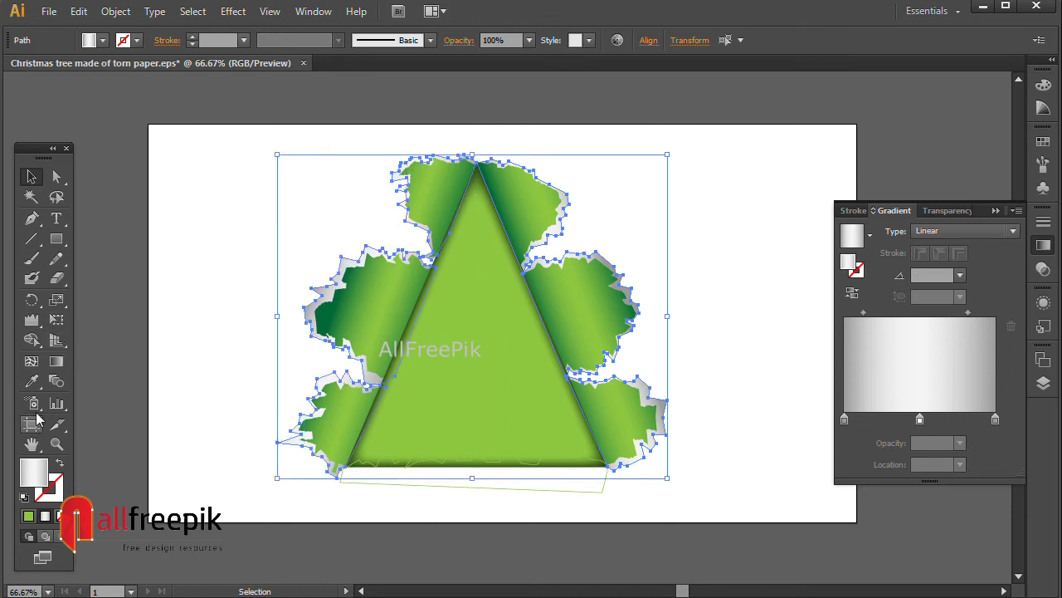
key(ctrl+plus)
scroll(570, 244, up, 5)
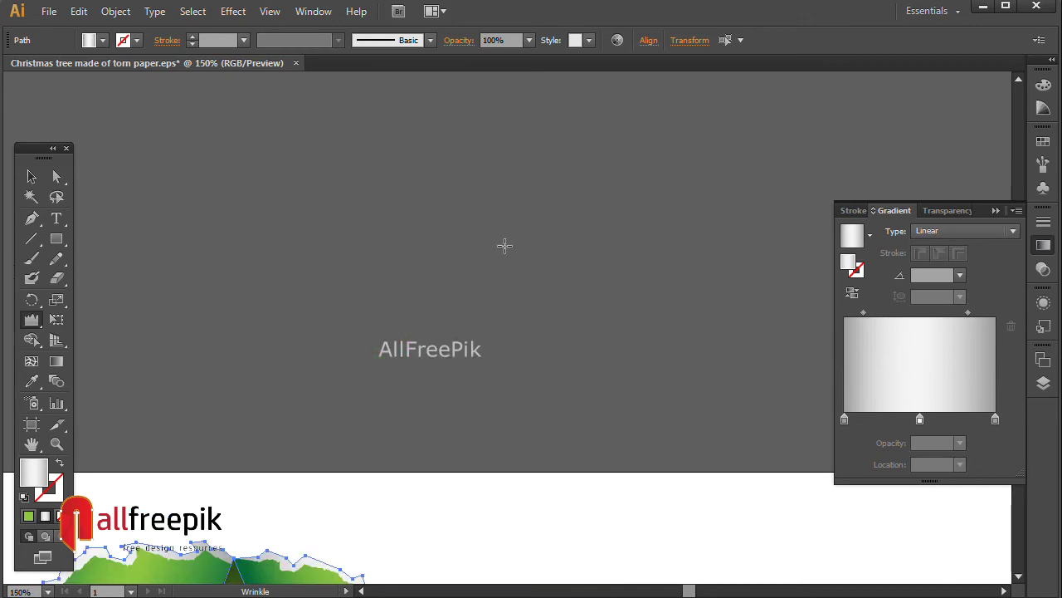
key(ctrl+plus)
Wrinkle the torn edges of the right-hand grey paper pieces.
drag(351, 308, 359, 323)
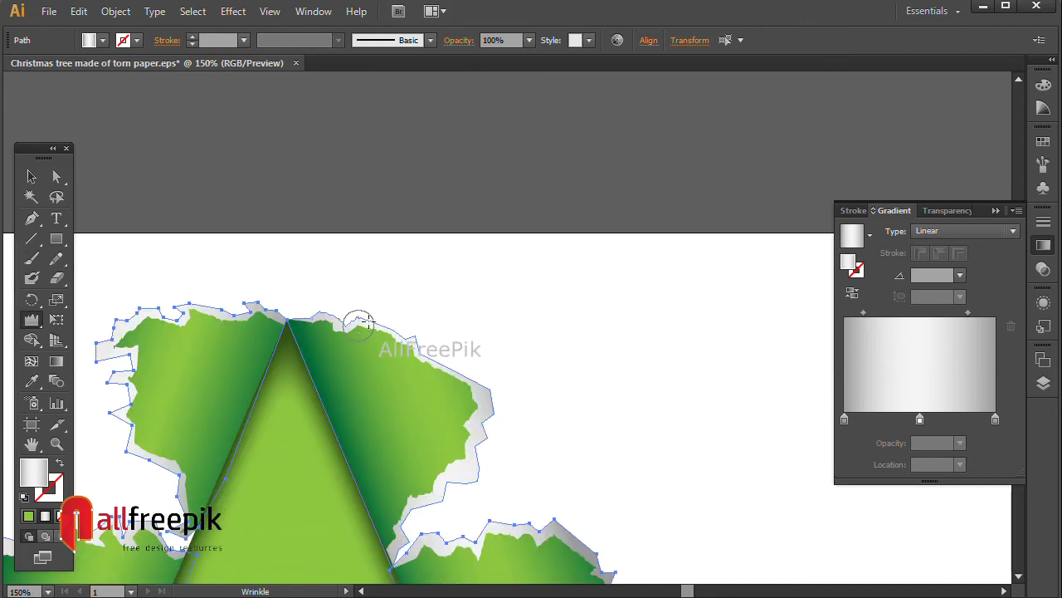
drag(497, 413, 405, 550)
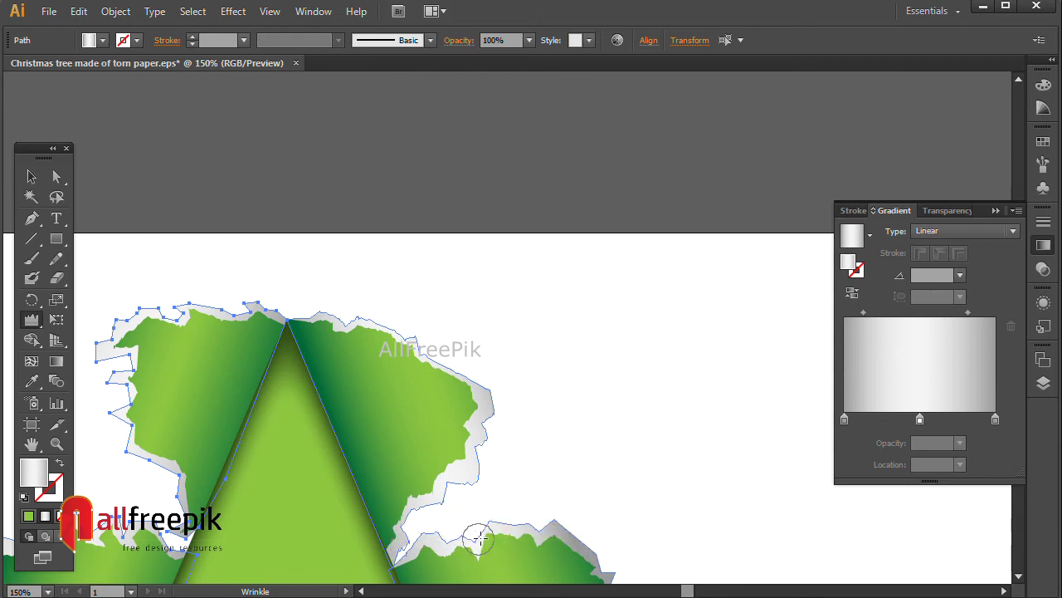
drag(404, 549, 585, 531)
key(space)
drag(594, 475, 491, 248)
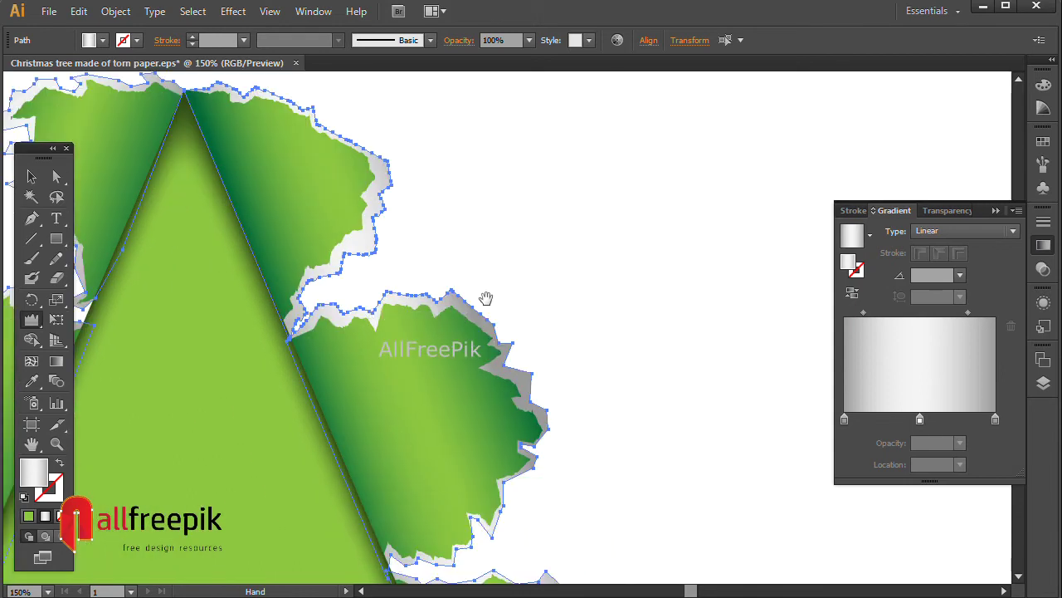
mouse_move(520, 386)
mouse_down()
mouse_move(541, 403)
mouse_move(532, 451)
mouse_move(496, 521)
mouse_move(407, 561)
mouse_up()
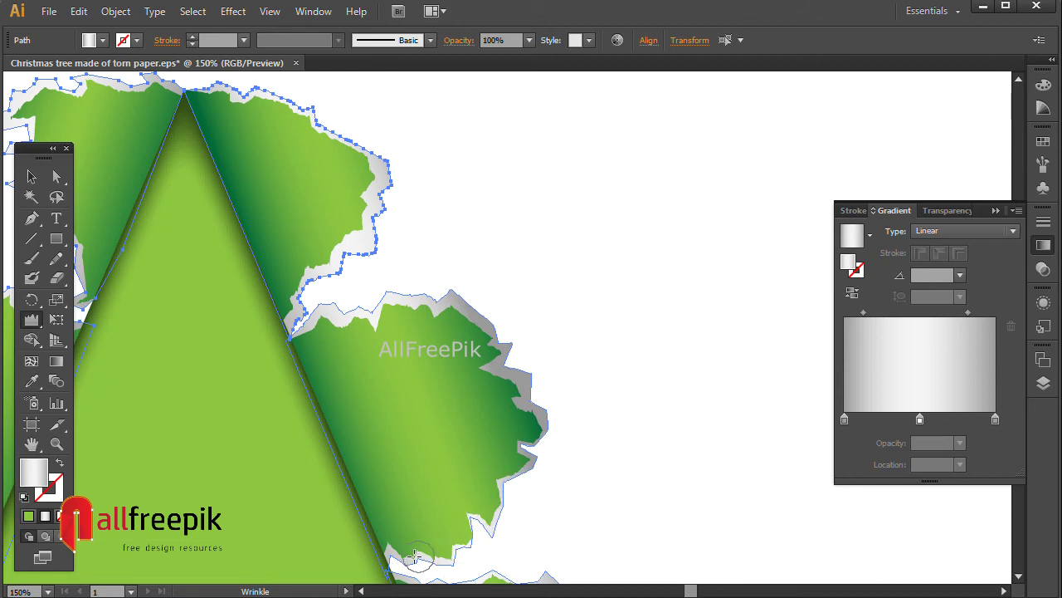
key(space)
drag(523, 431, 486, 151)
mouse_move(394, 264)
mouse_down()
mouse_move(581, 322)
mouse_move(585, 381)
mouse_move(568, 407)
mouse_move(536, 418)
mouse_move(471, 474)
mouse_up()
Wrinkle the lower, middle and upper left pieces' edges, then deselect and zoom out.
drag(263, 391, 739, 315)
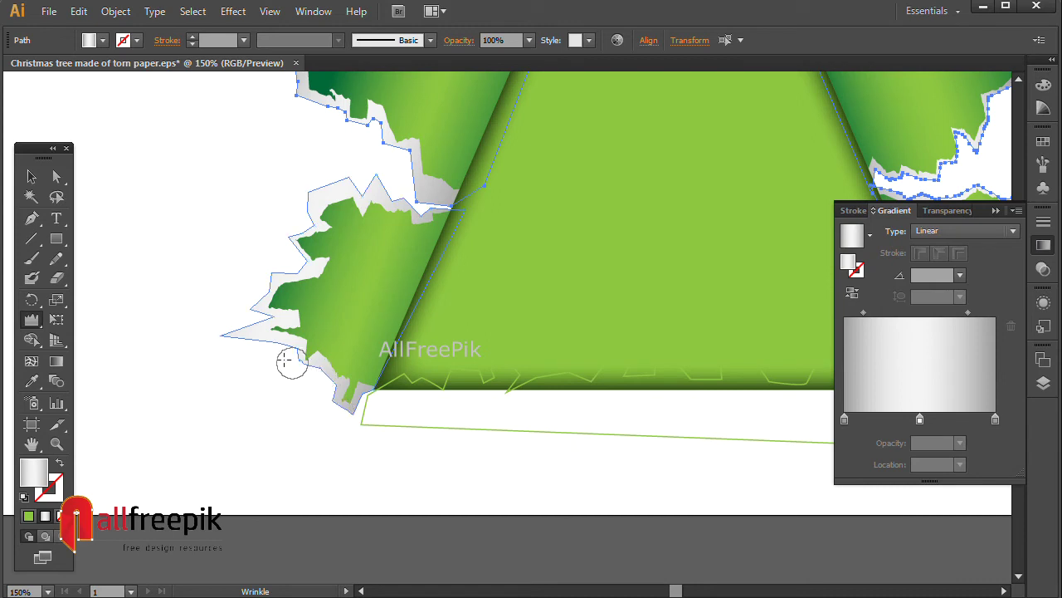
mouse_move(227, 350)
mouse_down()
mouse_move(266, 280)
mouse_move(291, 258)
mouse_move(315, 185)
mouse_move(363, 180)
mouse_move(422, 213)
mouse_move(399, 141)
mouse_up()
scroll(292, 273, up, 2)
scroll(290, 332, up, 3)
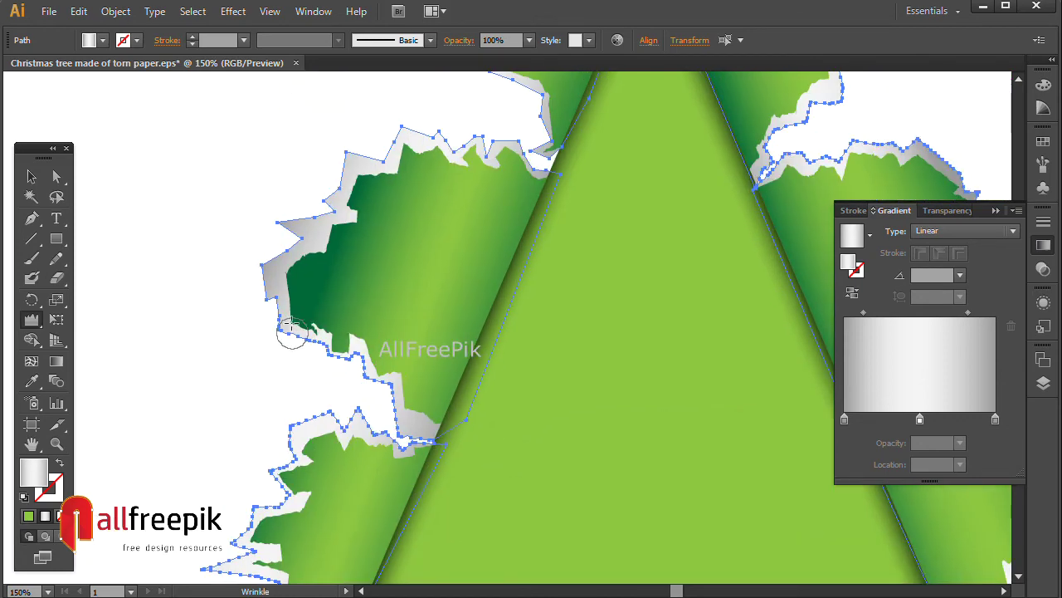
mouse_move(272, 248)
mouse_down()
mouse_move(348, 142)
mouse_move(429, 125)
mouse_move(507, 138)
mouse_move(497, 151)
mouse_move(536, 163)
mouse_up()
scroll(467, 256, up, 2)
scroll(468, 256, up, 3)
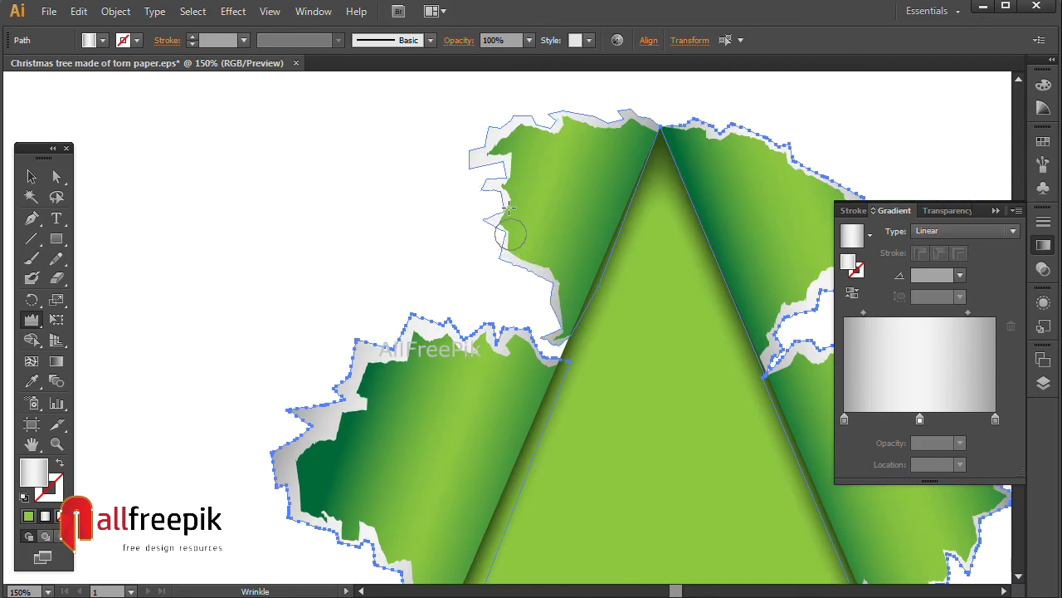
mouse_move(488, 176)
mouse_down()
mouse_move(496, 124)
mouse_move(651, 113)
mouse_up()
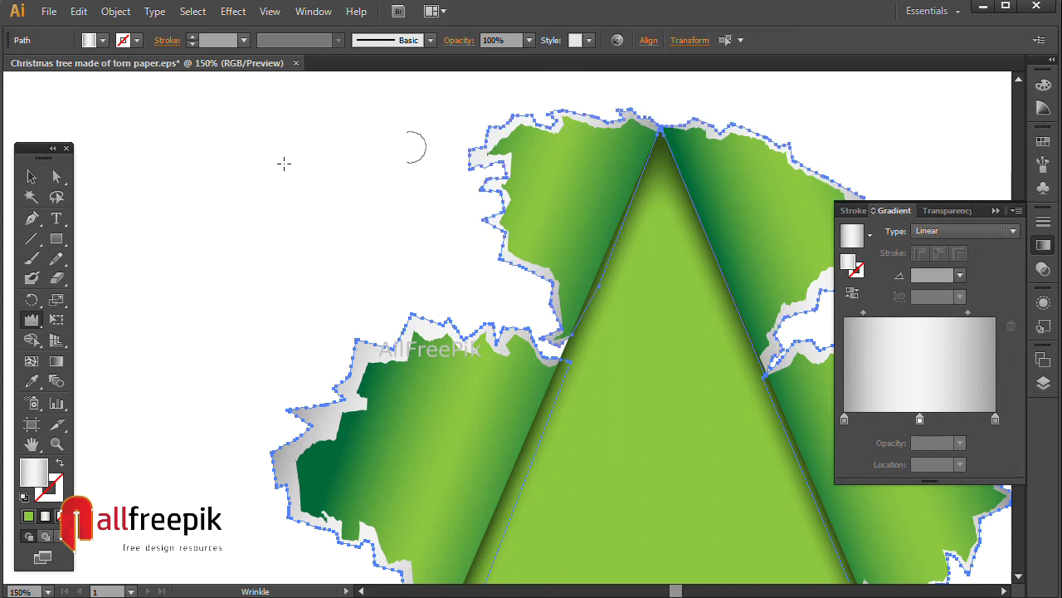
click(32, 177)
click(188, 197)
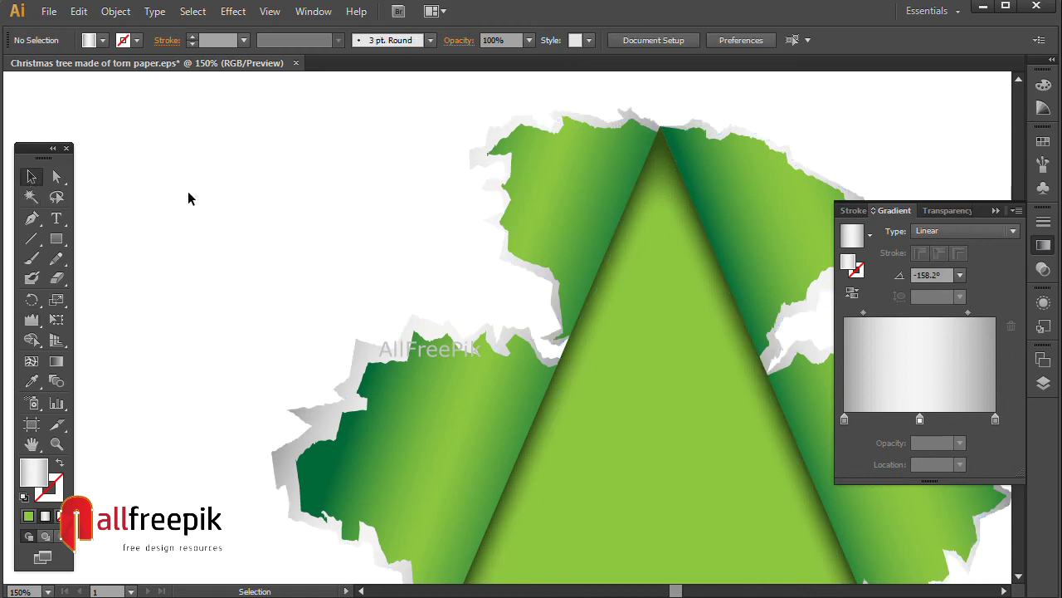
ctrl+alt+click(277, 210)
Recentre the artboard and eyedropper a white fill onto the thin strip under the triangle.
ctrl+alt+click(249, 174)
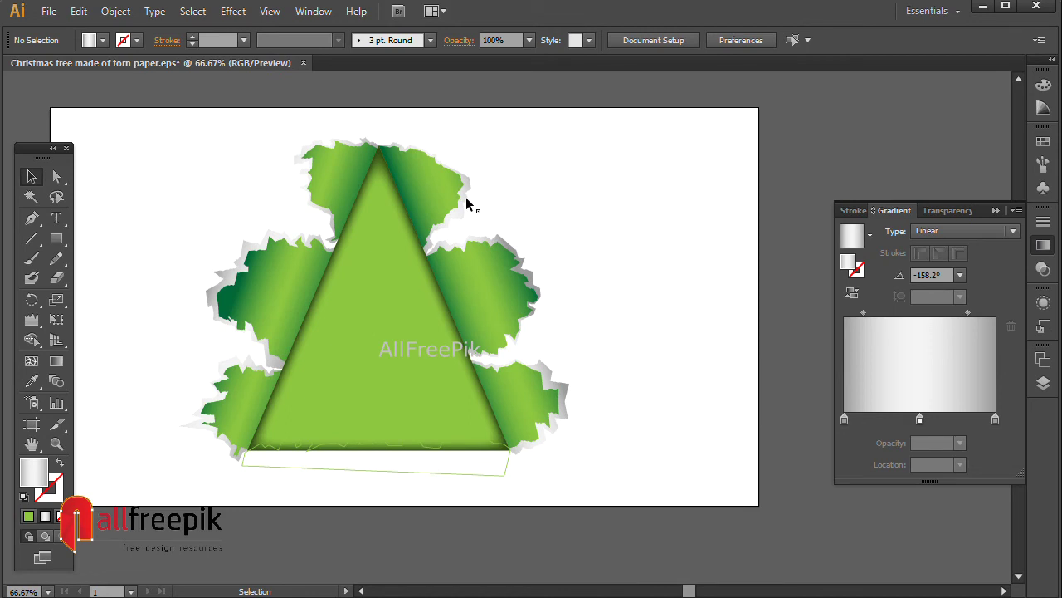
drag(652, 299, 668, 300)
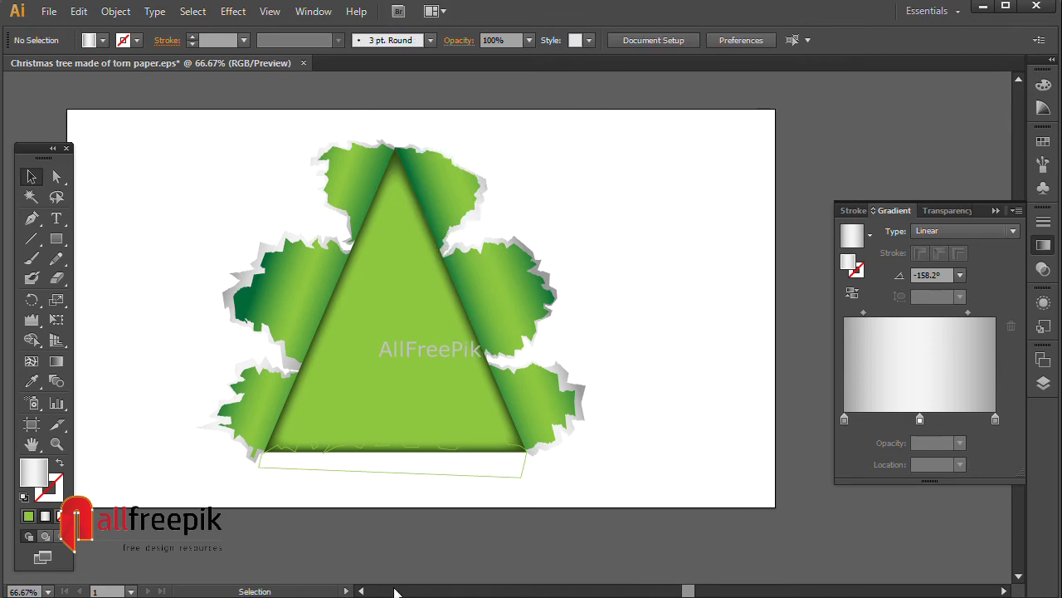
drag(422, 488, 472, 498)
key(ctrl+shift+F10)
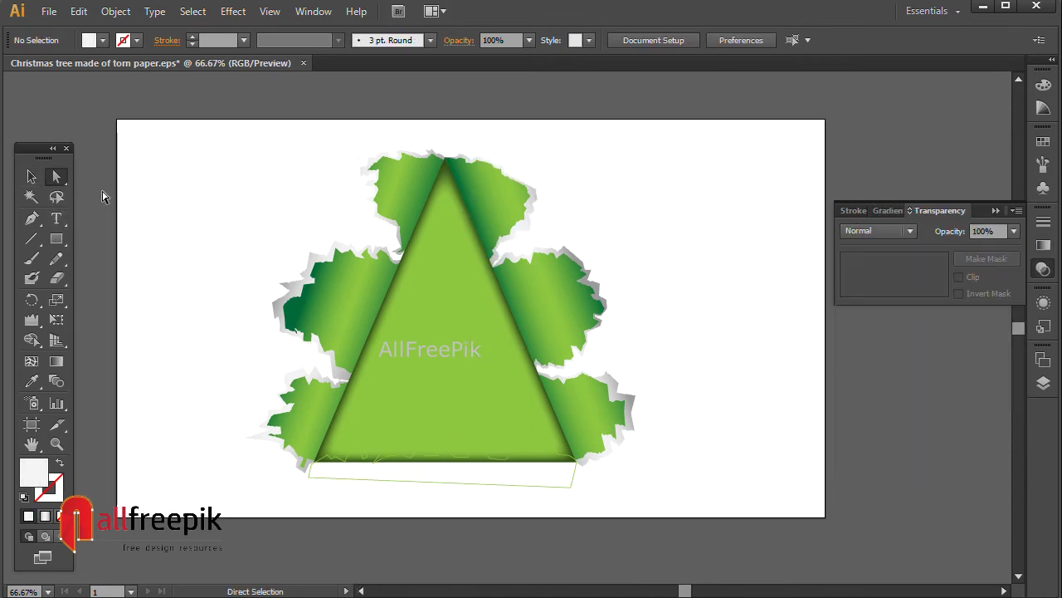
click(475, 487)
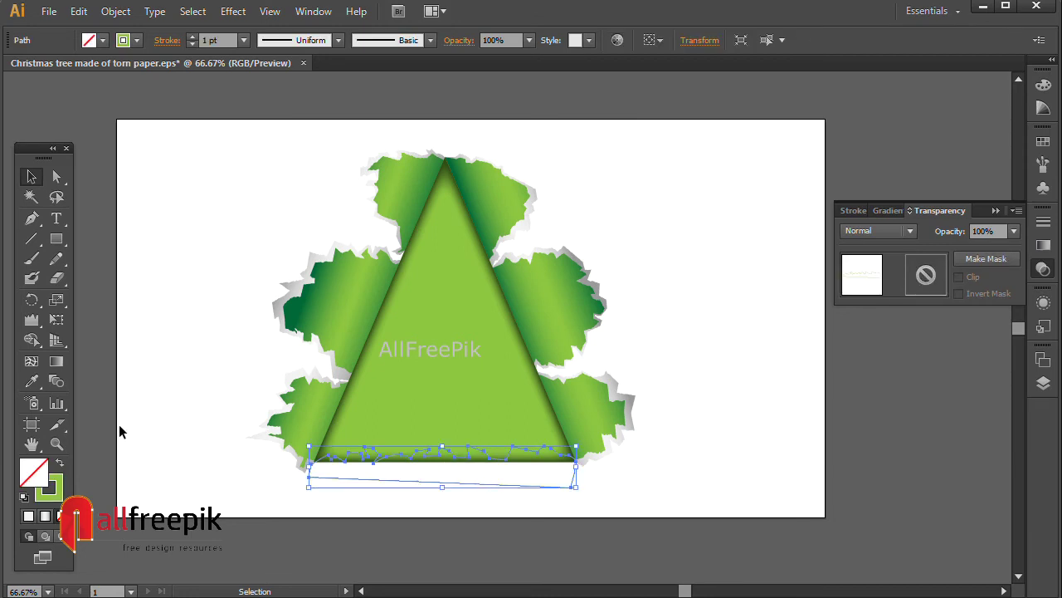
key(i)
click(172, 311)
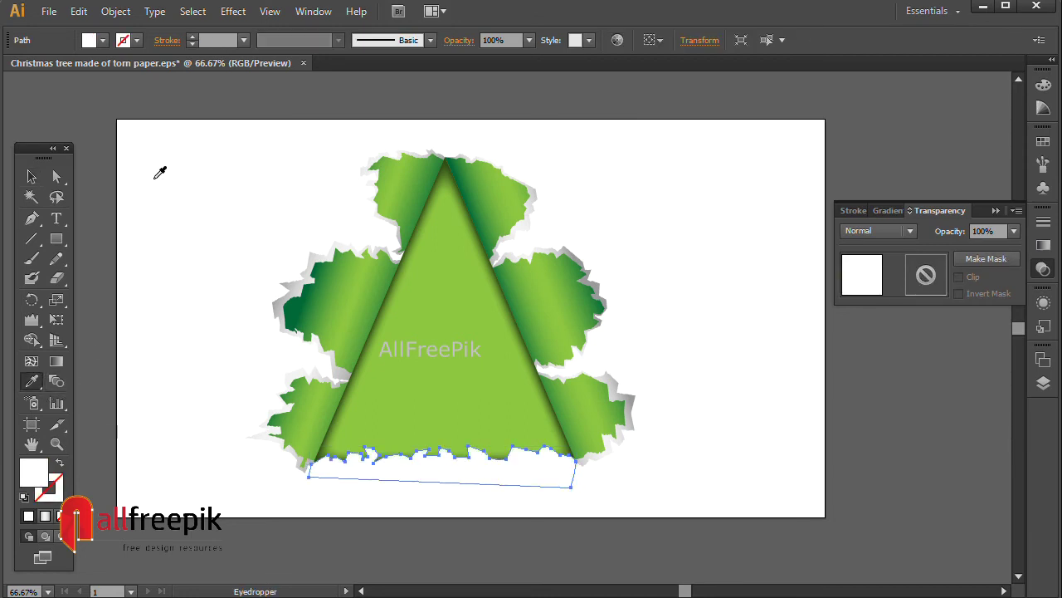
Wrinkle the bottom strip's top edge into a tear, then deselect it.
click(31, 176)
click(142, 179)
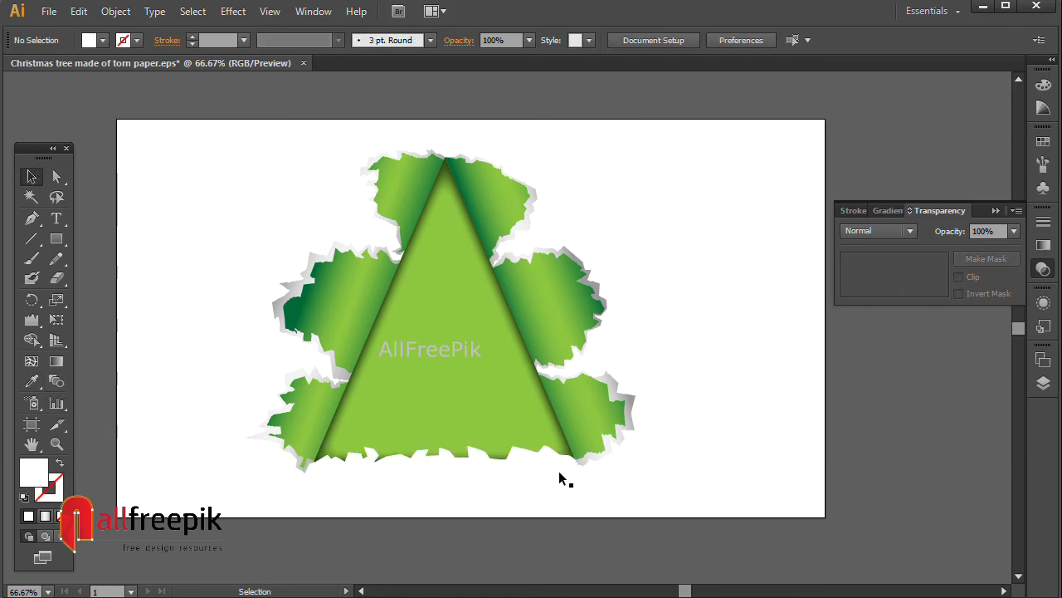
click(460, 472)
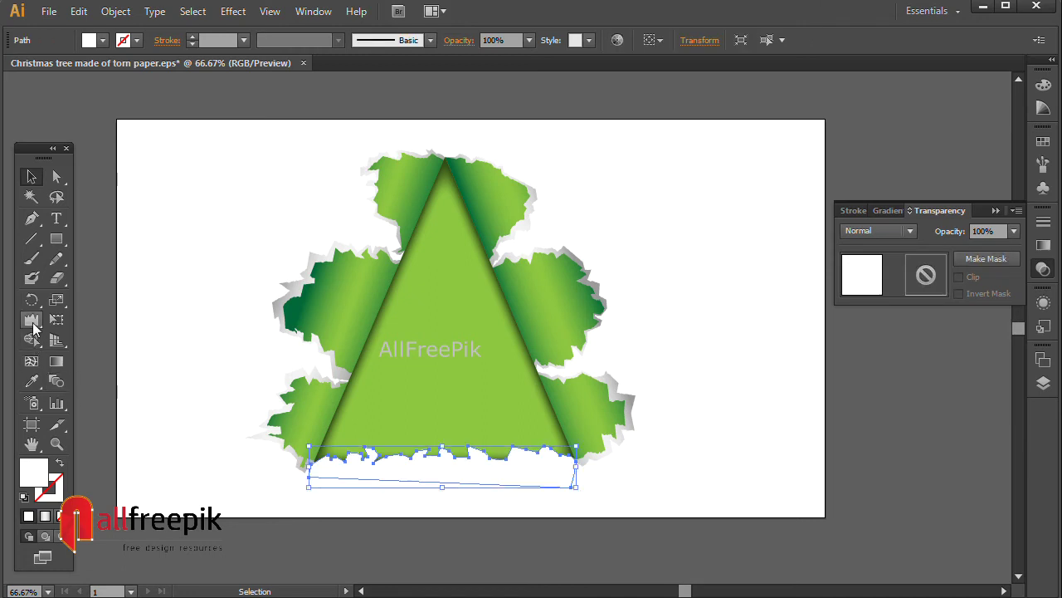
click(34, 324)
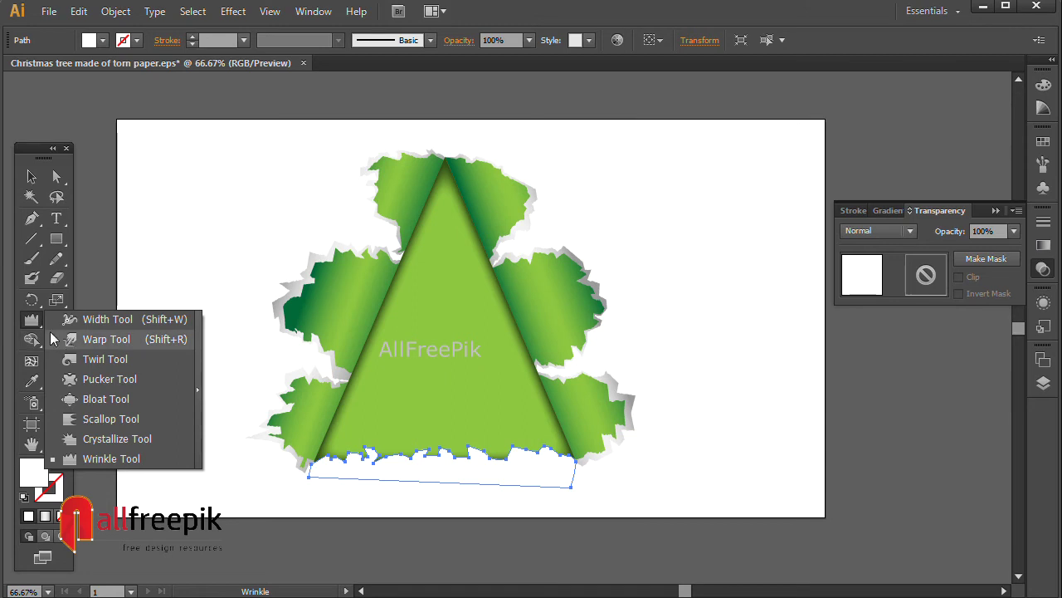
click(79, 459)
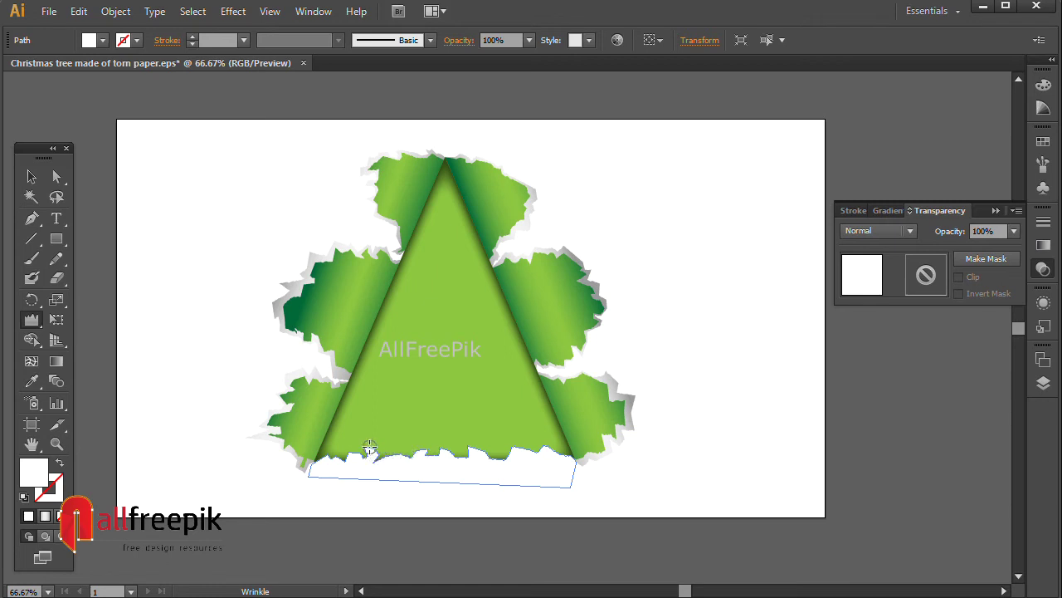
drag(467, 439, 559, 442)
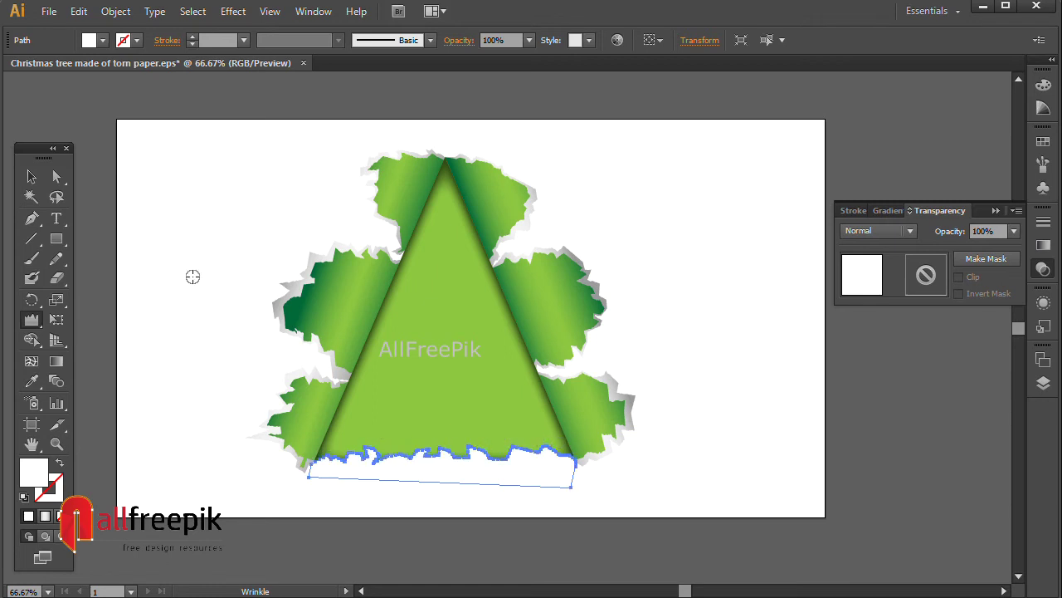
click(30, 176)
click(137, 190)
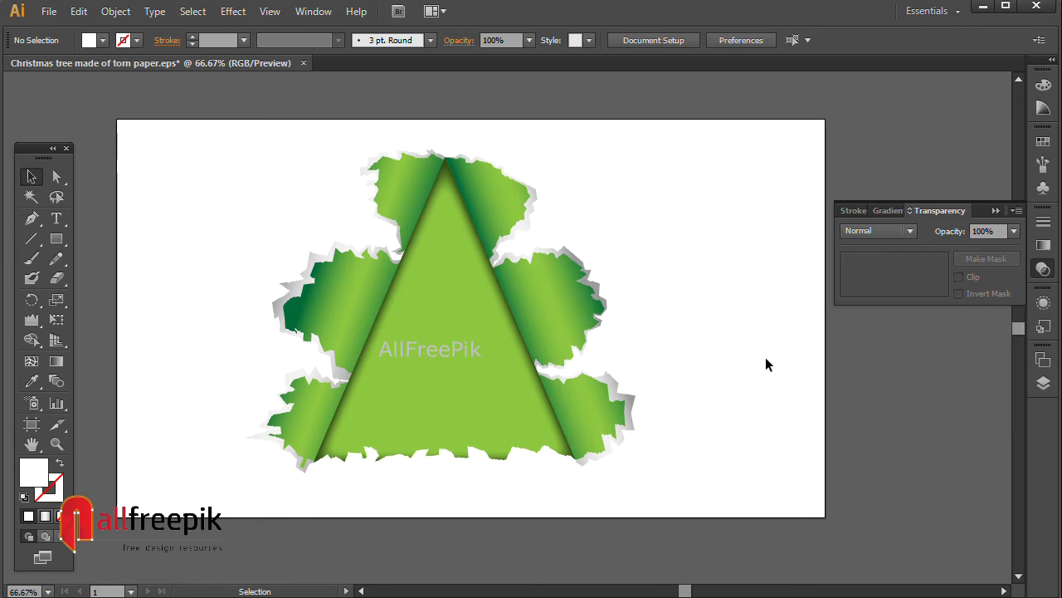
Zoom out to 50% and eyedropper the grey-white gradient onto the bottom strip.
key(ctrl+minus)
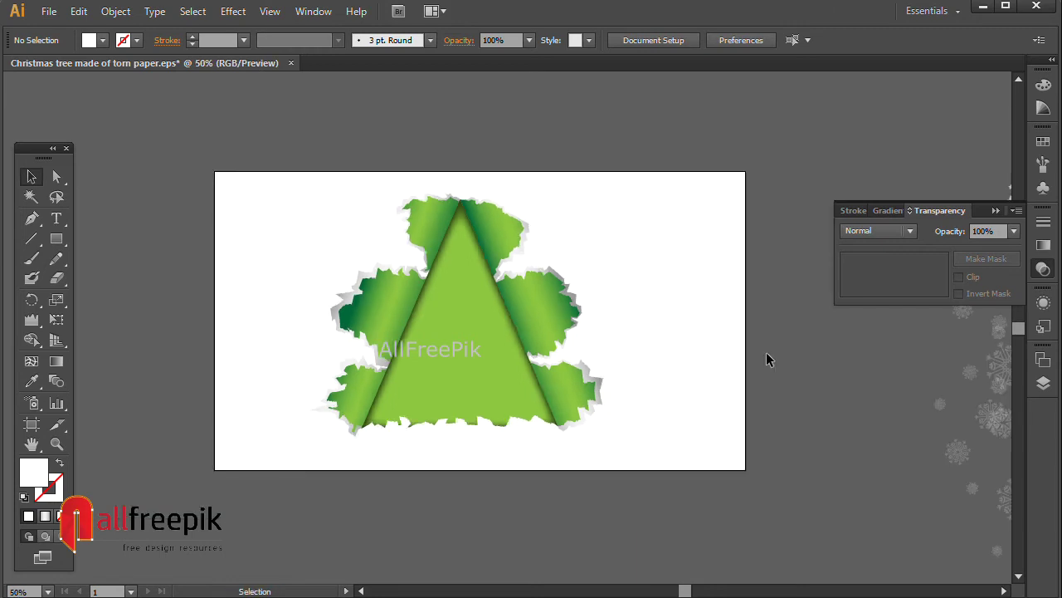
drag(614, 345, 655, 327)
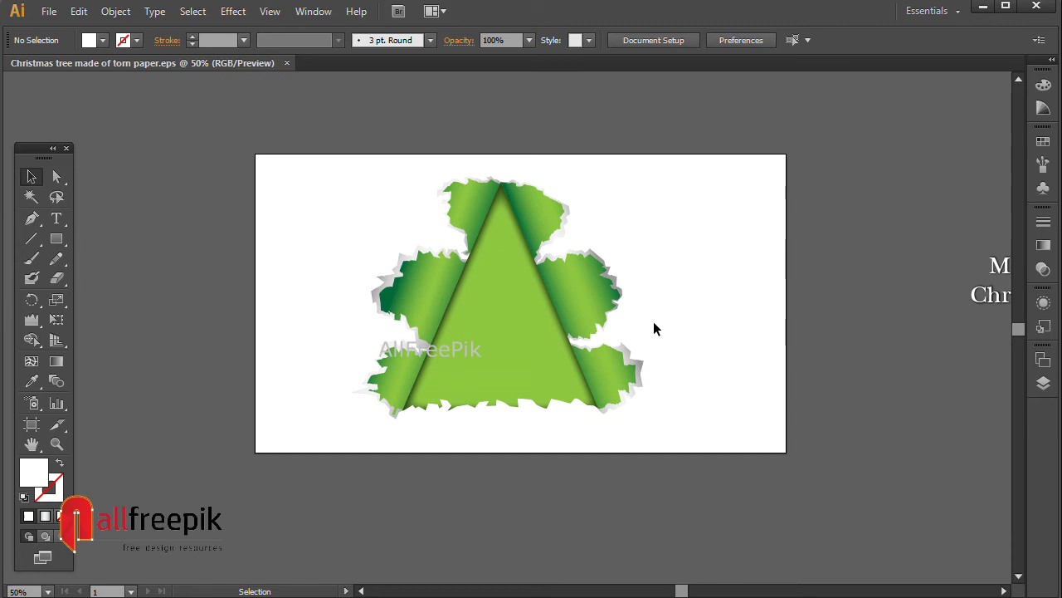
click(579, 409)
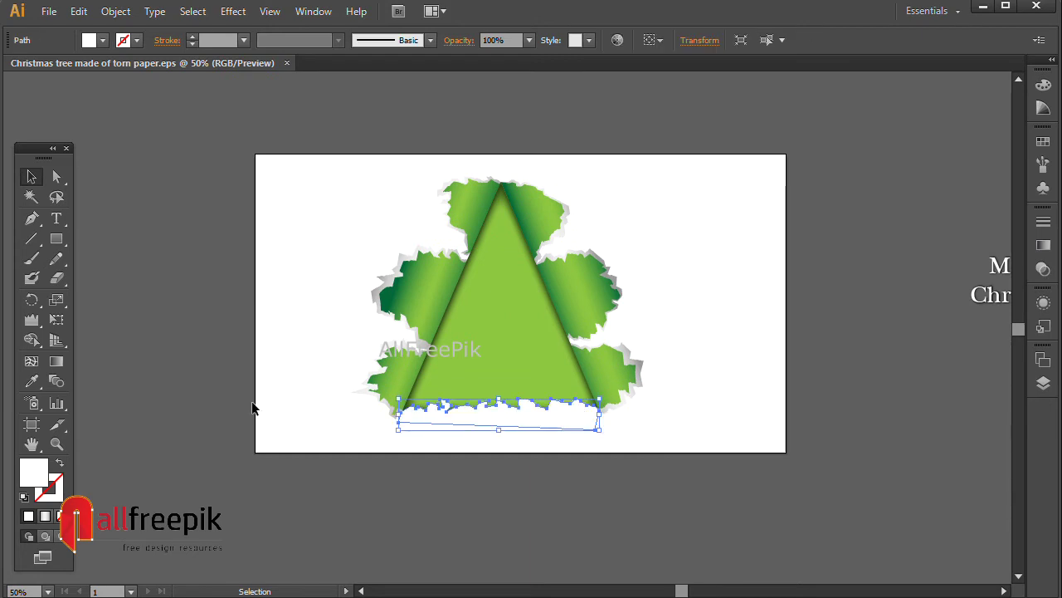
click(31, 381)
click(369, 290)
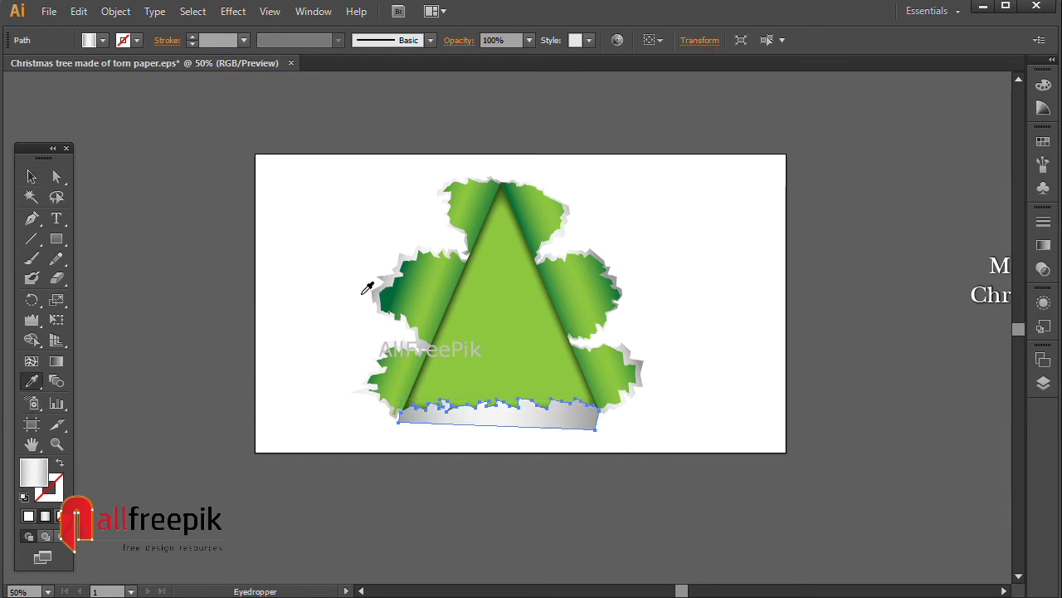
Deselect and zoom in on the tree's lower-left corner.
click(32, 176)
click(754, 224)
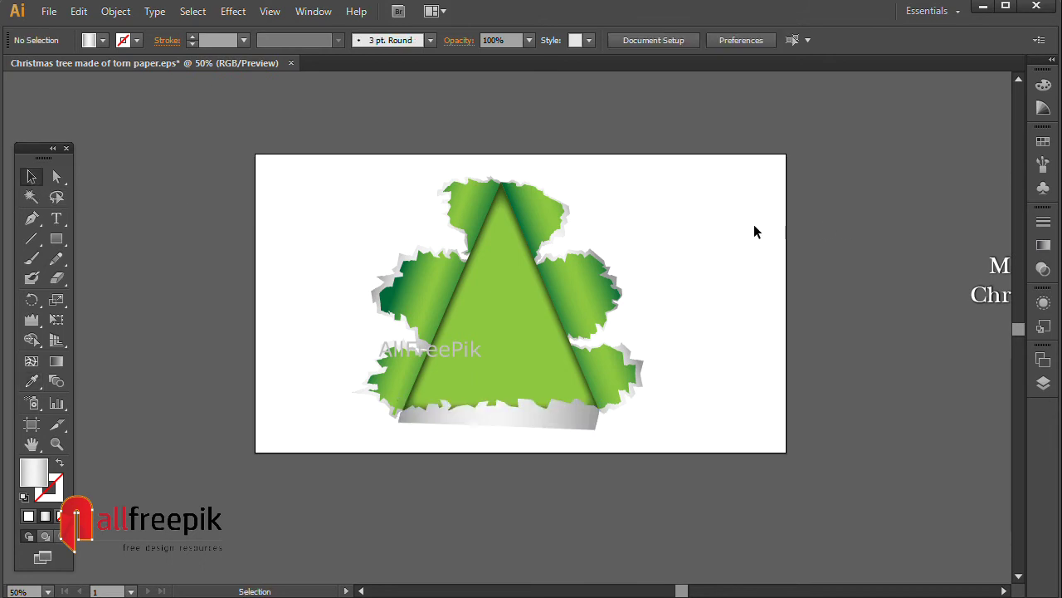
drag(754, 218, 395, 476)
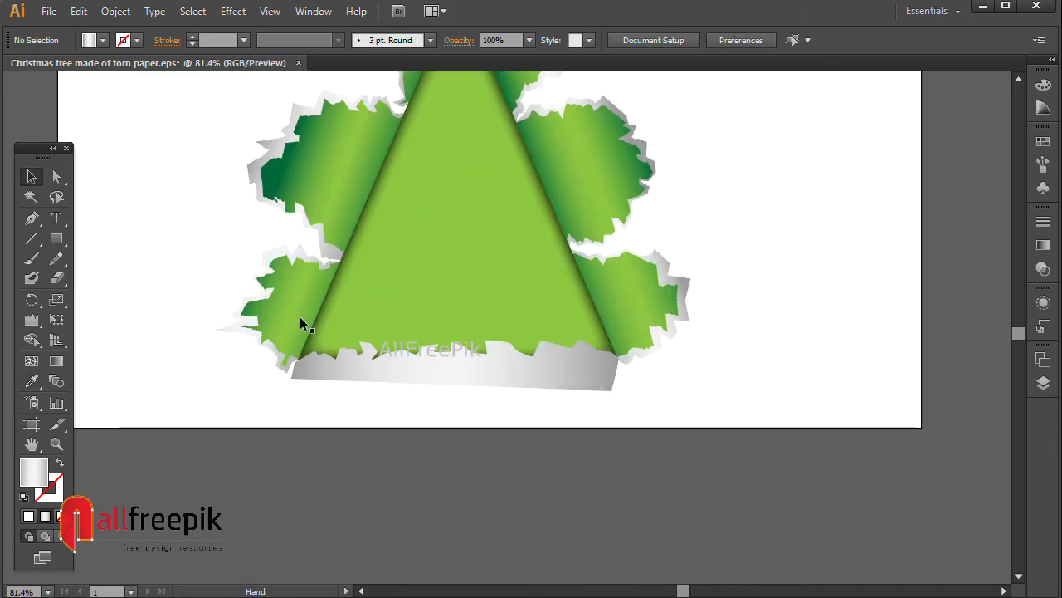
click(335, 391)
click(548, 304)
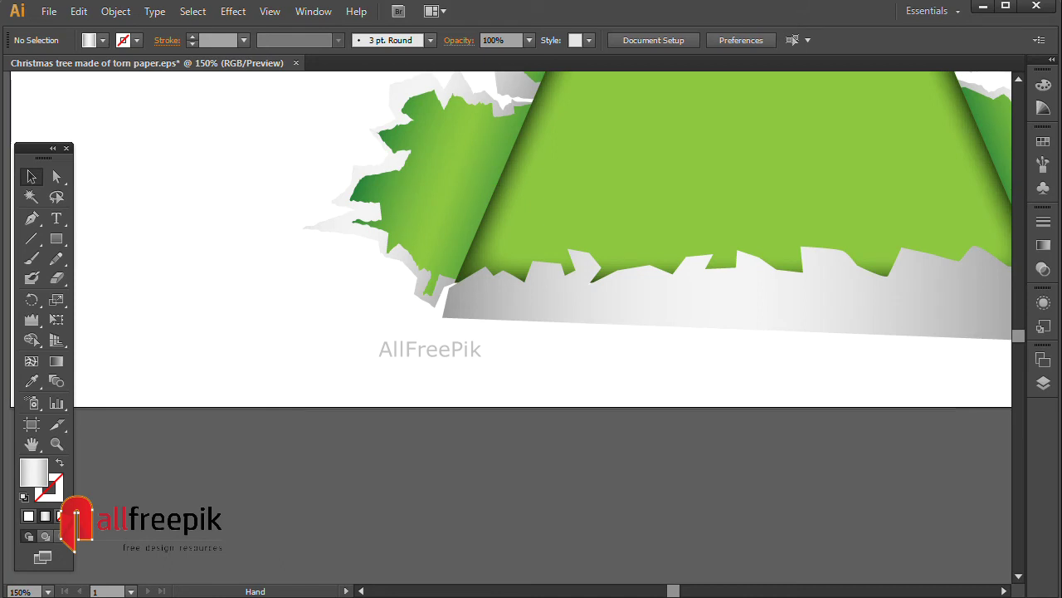
Start a Pen path tracing the left part of the jagged bottom torn edge.
key(p)
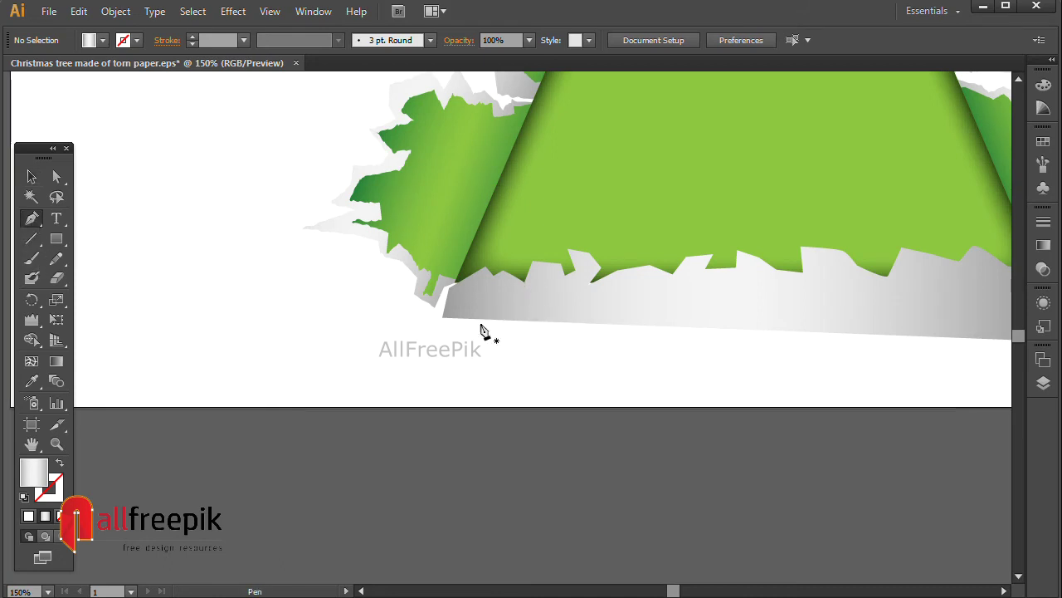
click(465, 300)
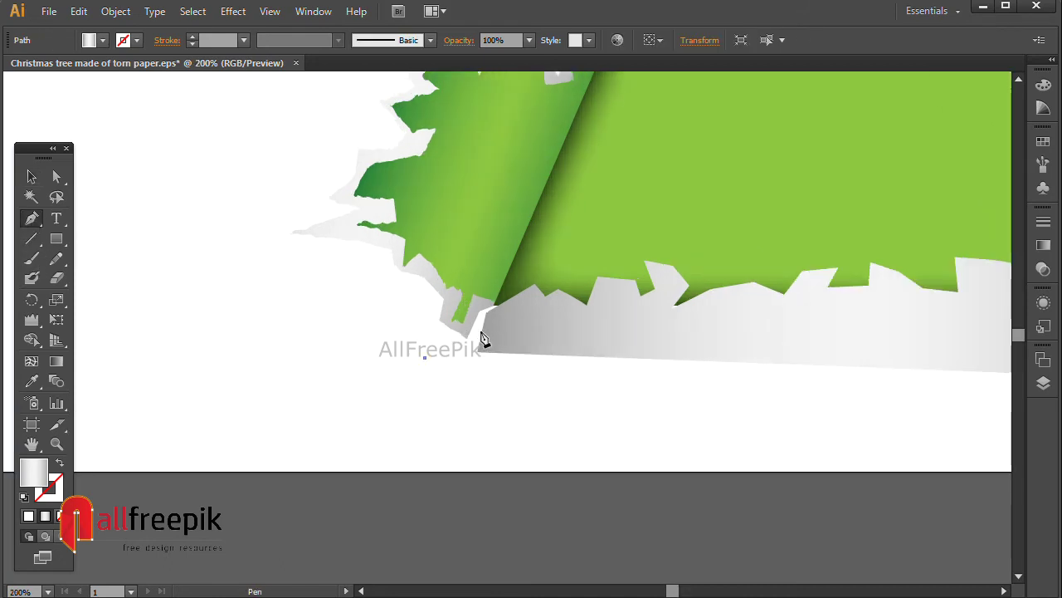
click(479, 330)
click(487, 314)
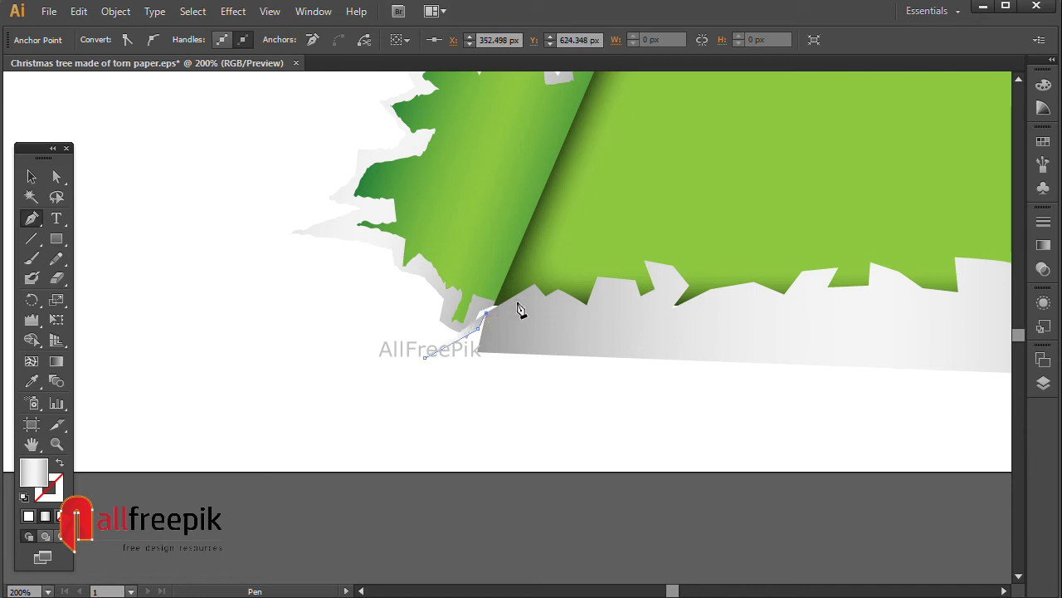
click(533, 292)
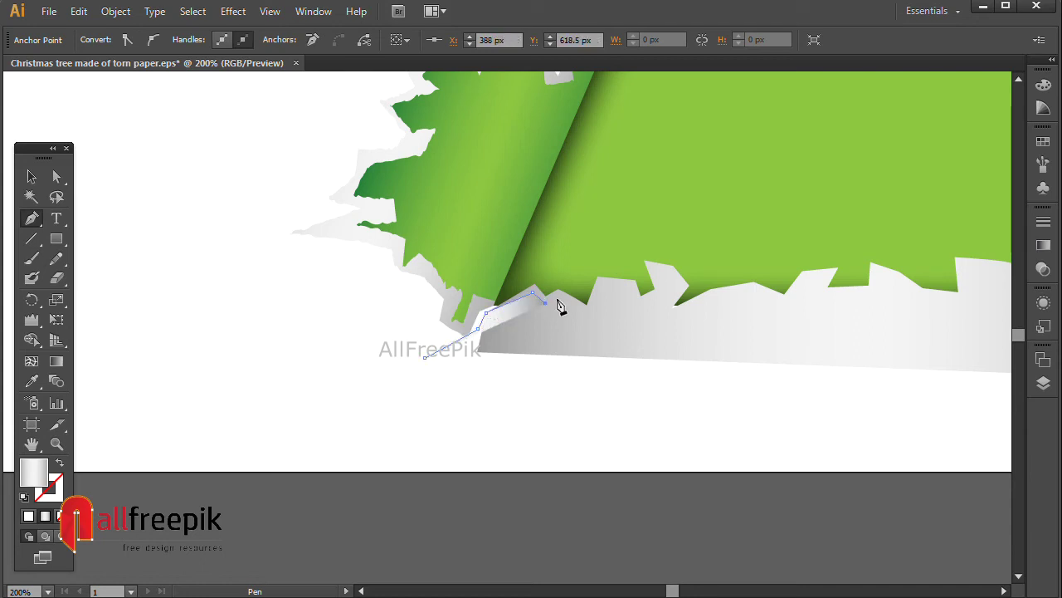
click(558, 298)
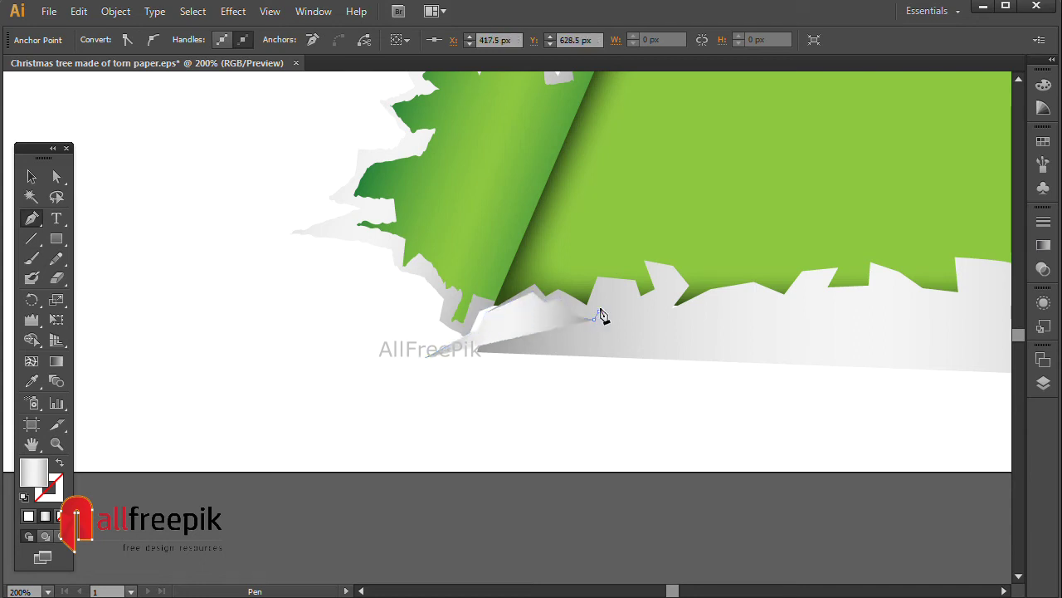
click(608, 286)
click(632, 307)
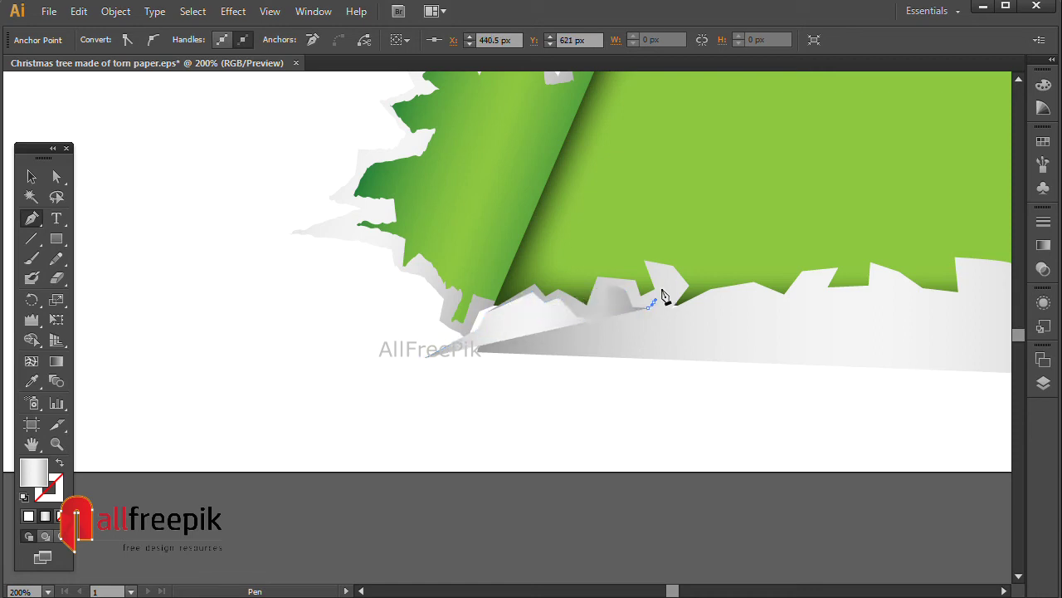
drag(665, 303, 664, 317)
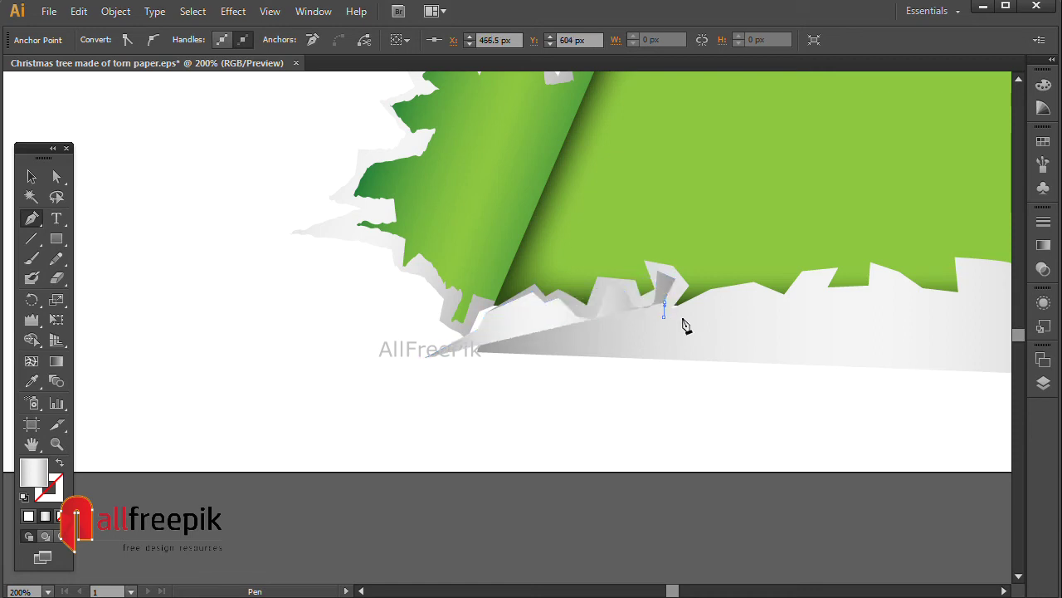
click(688, 313)
Continue the path along the middle notches of the torn edge.
drag(802, 322, 470, 329)
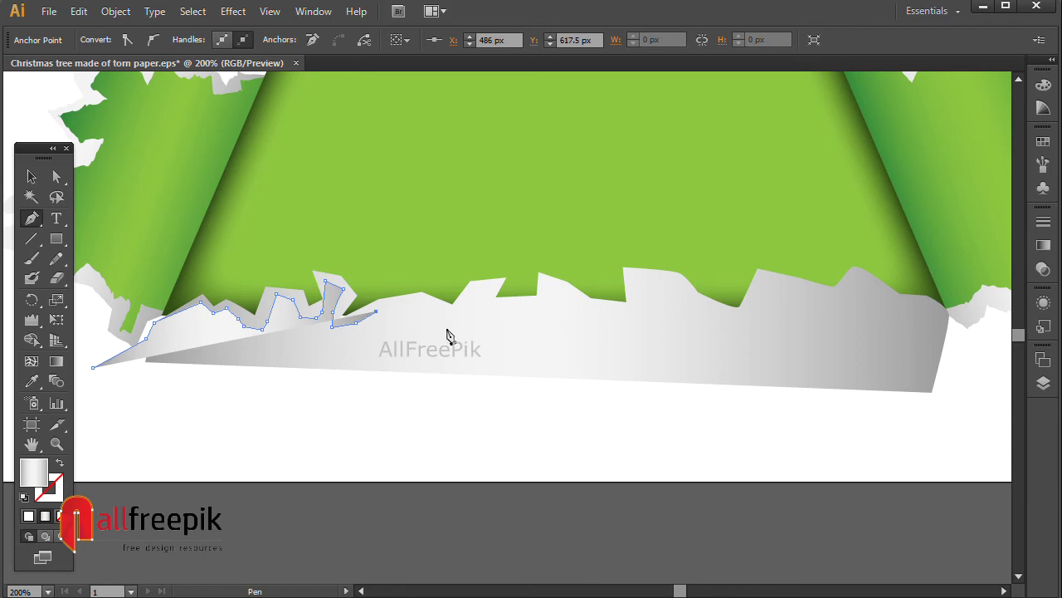
click(421, 293)
click(457, 316)
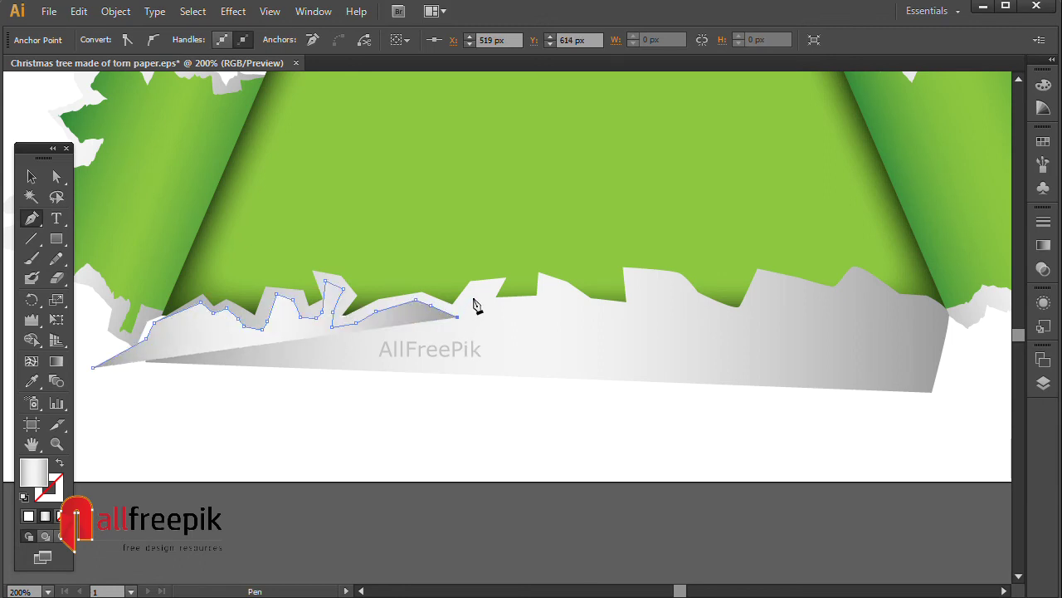
click(473, 295)
click(488, 306)
click(529, 305)
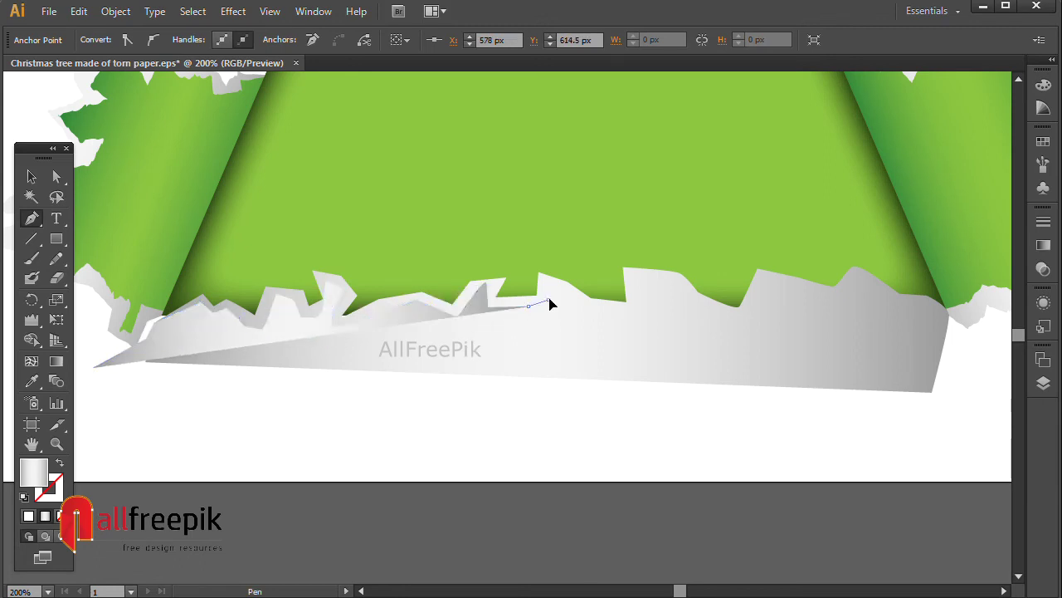
click(550, 283)
click(591, 308)
click(630, 309)
click(633, 280)
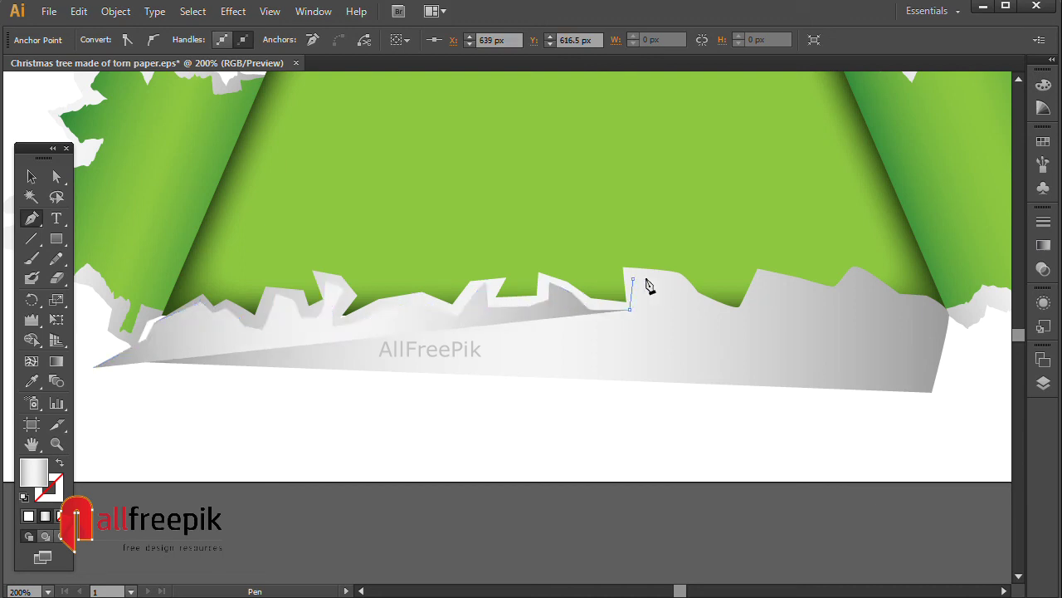
click(664, 276)
click(672, 293)
click(693, 307)
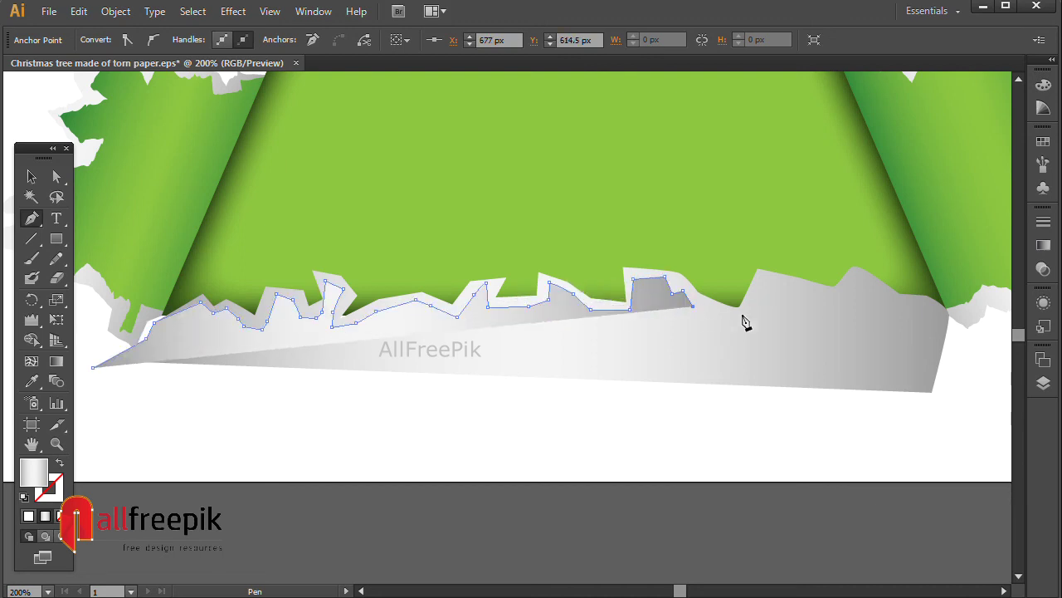
Trace the edge to the strip's right end and close the shape at lower left.
click(742, 314)
click(756, 283)
click(780, 303)
click(782, 283)
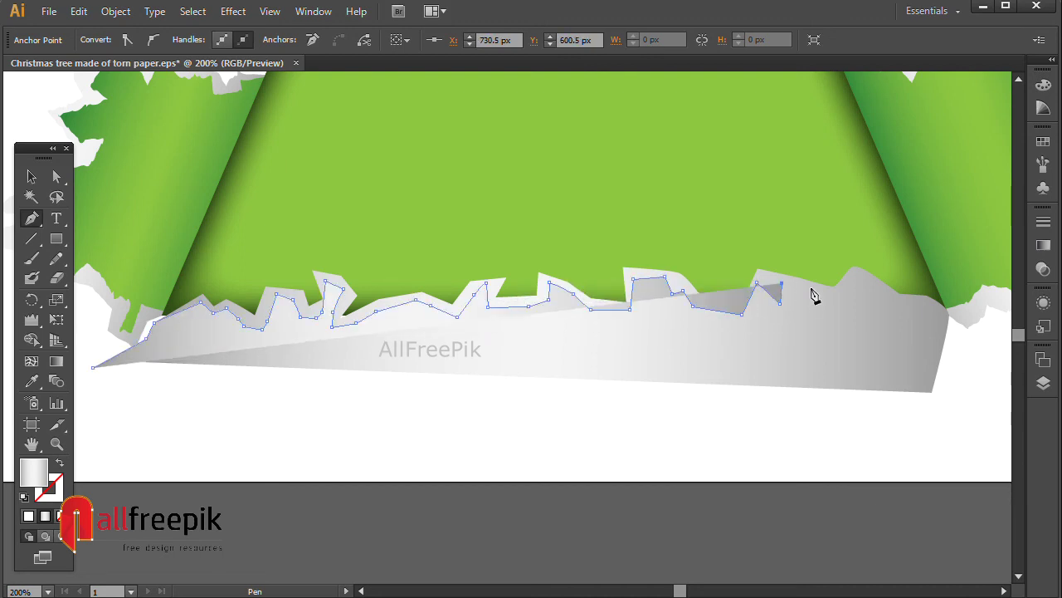
click(825, 297)
click(835, 293)
click(859, 278)
click(873, 310)
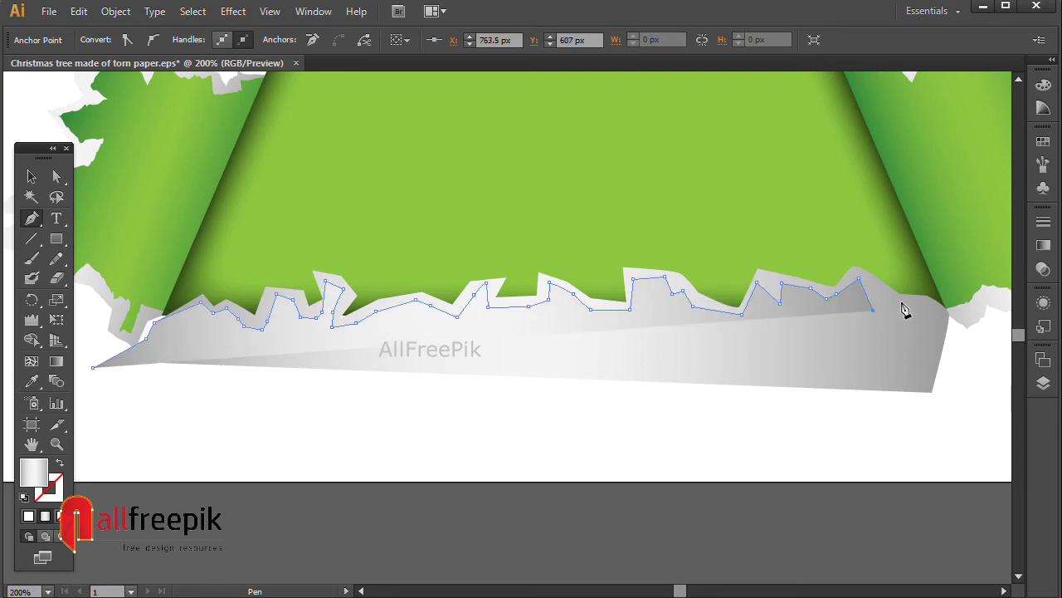
click(902, 299)
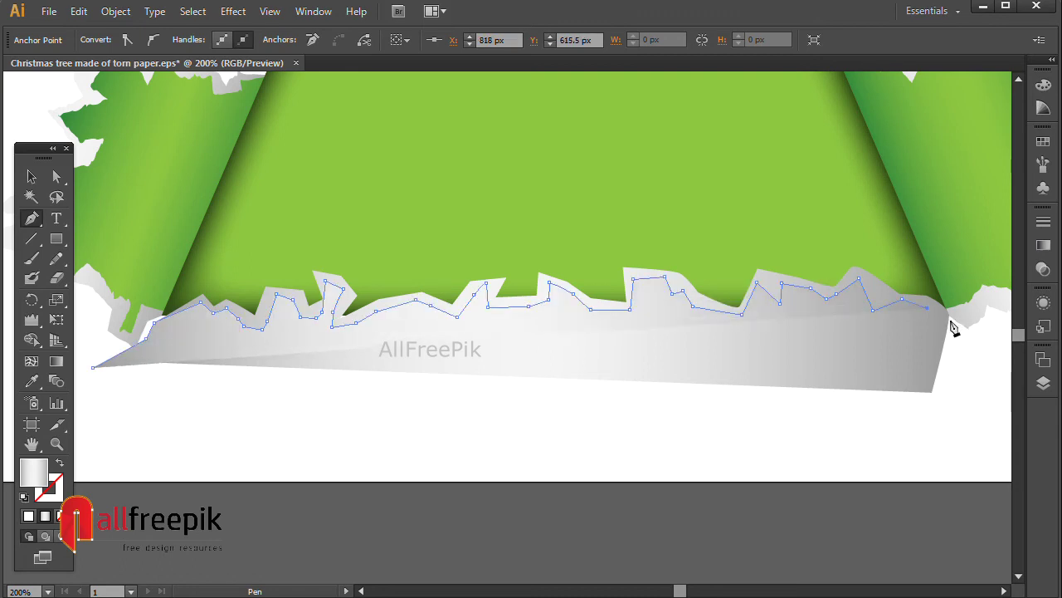
ctrl+click(953, 327)
ctrl+click(953, 329)
scroll(581, 455, left, 5)
click(289, 448)
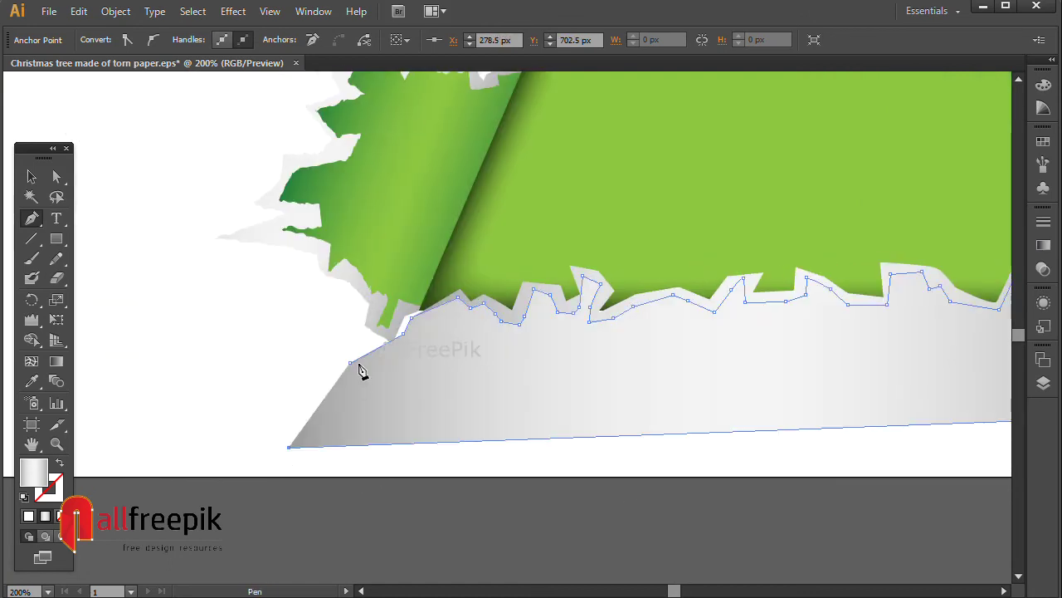
Fill the new traced shape with white using the Eyedropper.
click(32, 381)
click(196, 332)
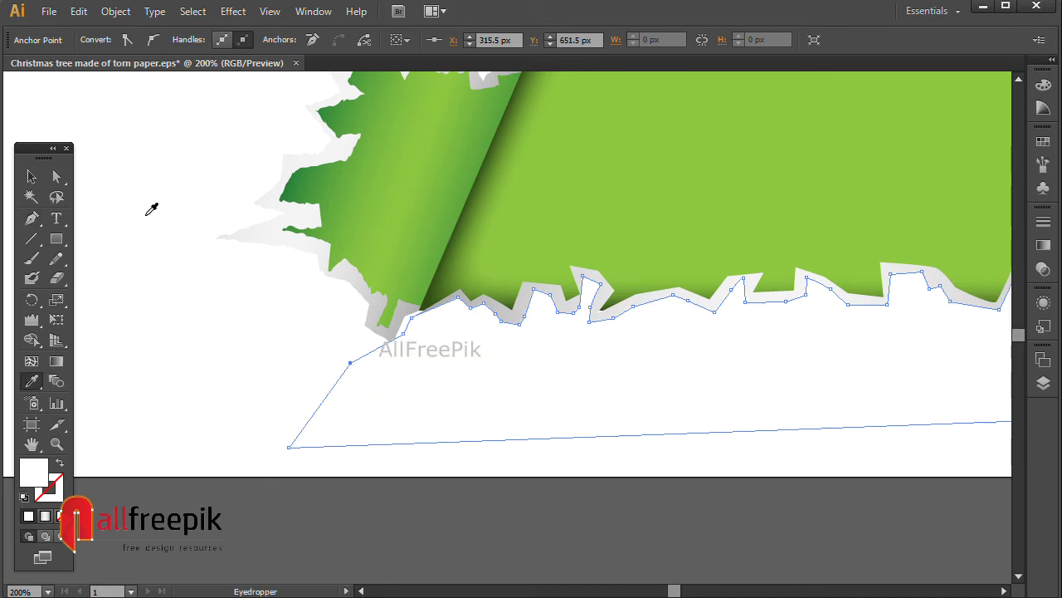
click(31, 176)
click(258, 355)
Select both bottom paths and roughen their top edge with the Wrinkle tool.
drag(677, 397, 484, 396)
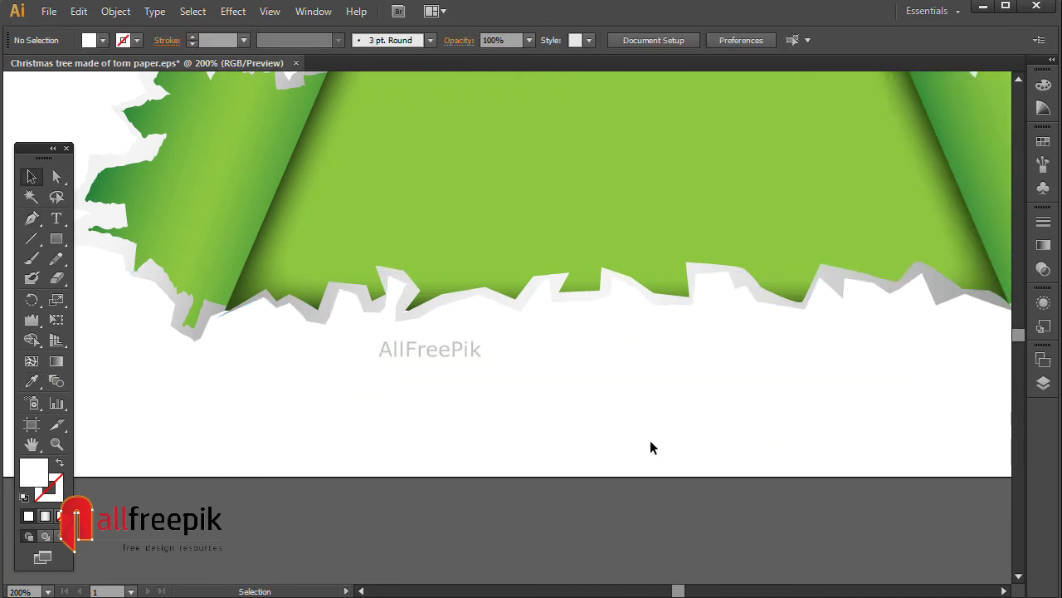
click(734, 314)
shift+click(415, 315)
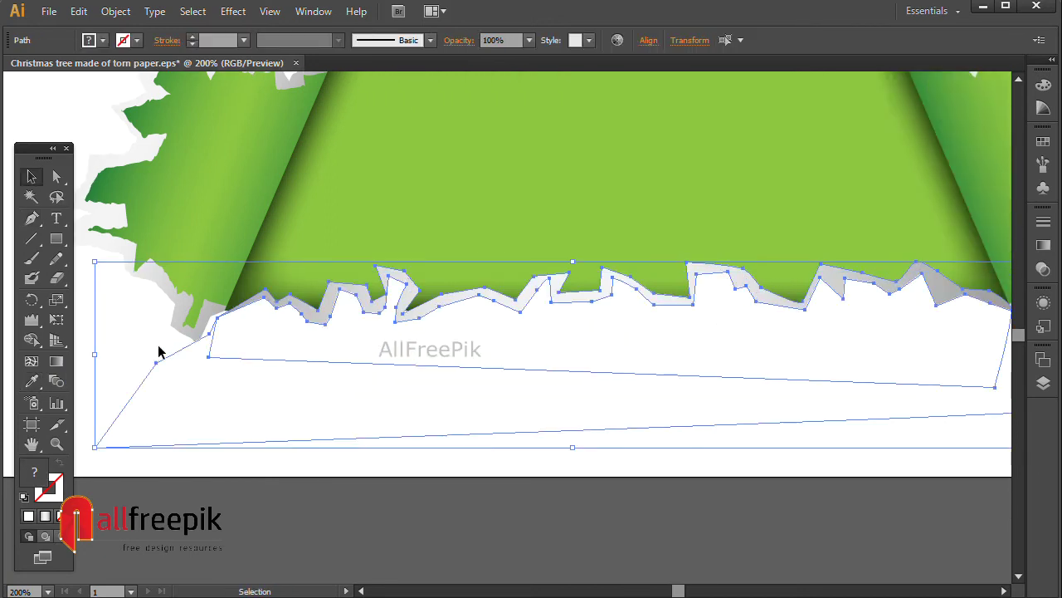
click(31, 320)
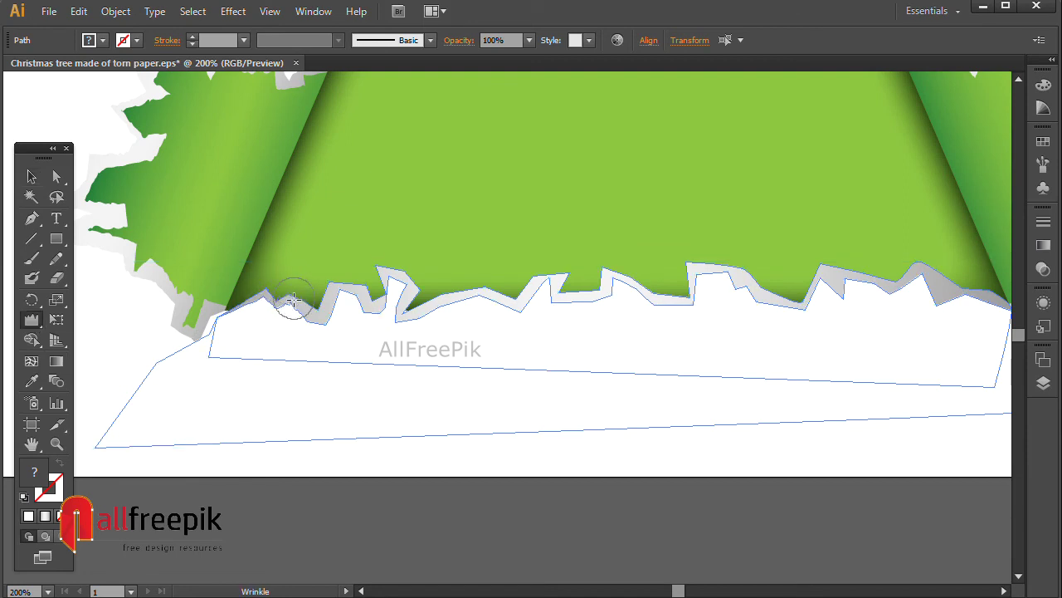
mouse_move(292, 299)
mouse_down()
mouse_move(412, 286)
mouse_move(505, 295)
mouse_move(562, 268)
mouse_move(610, 265)
mouse_move(636, 284)
mouse_move(949, 267)
mouse_move(984, 296)
mouse_move(978, 307)
mouse_move(683, 273)
mouse_up()
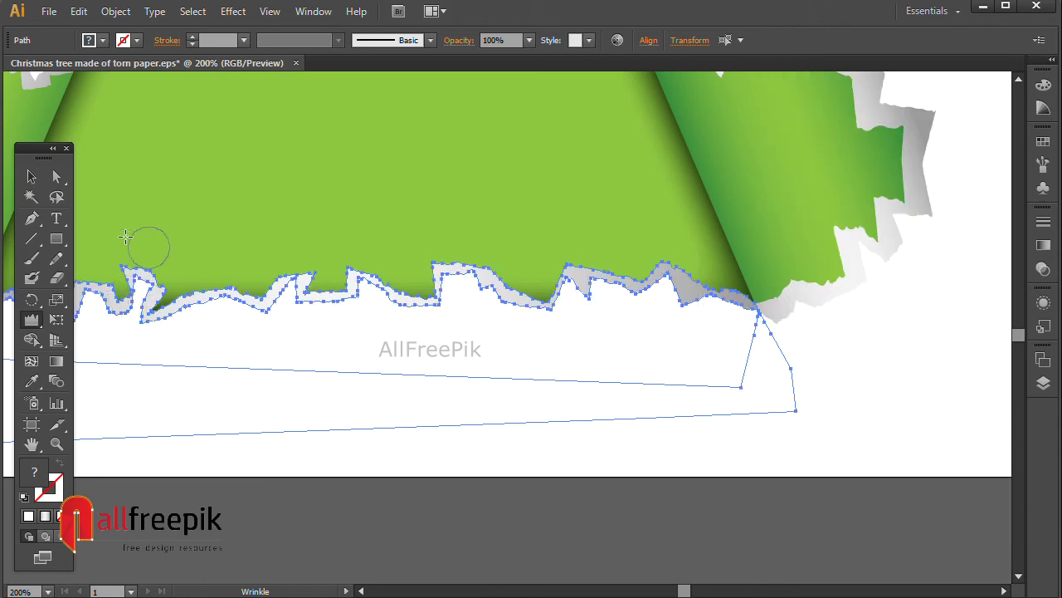
click(31, 176)
click(572, 478)
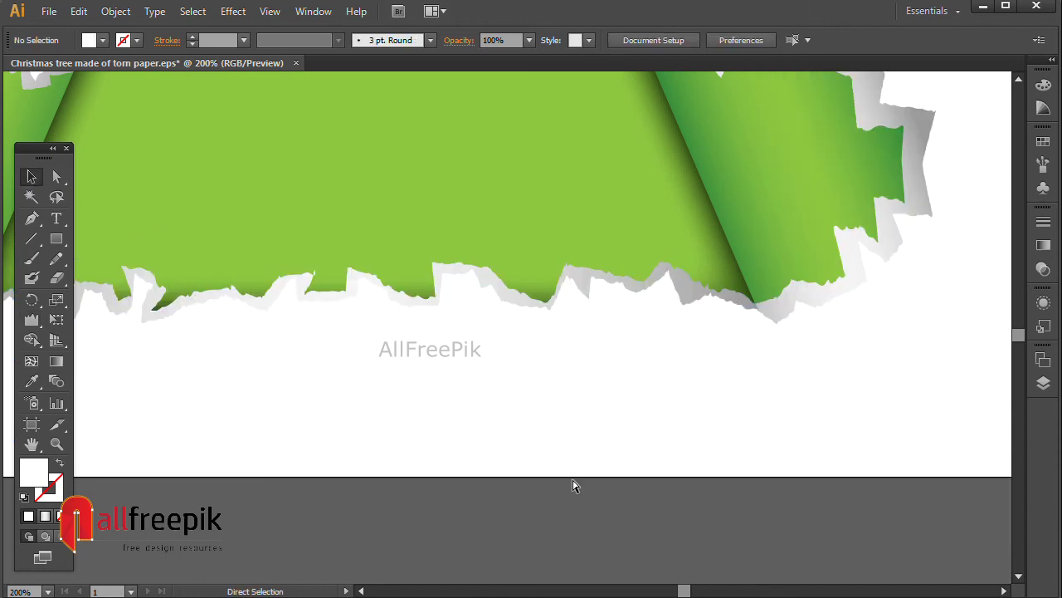
key(ctrl+minus)
key(ctrl+minus)
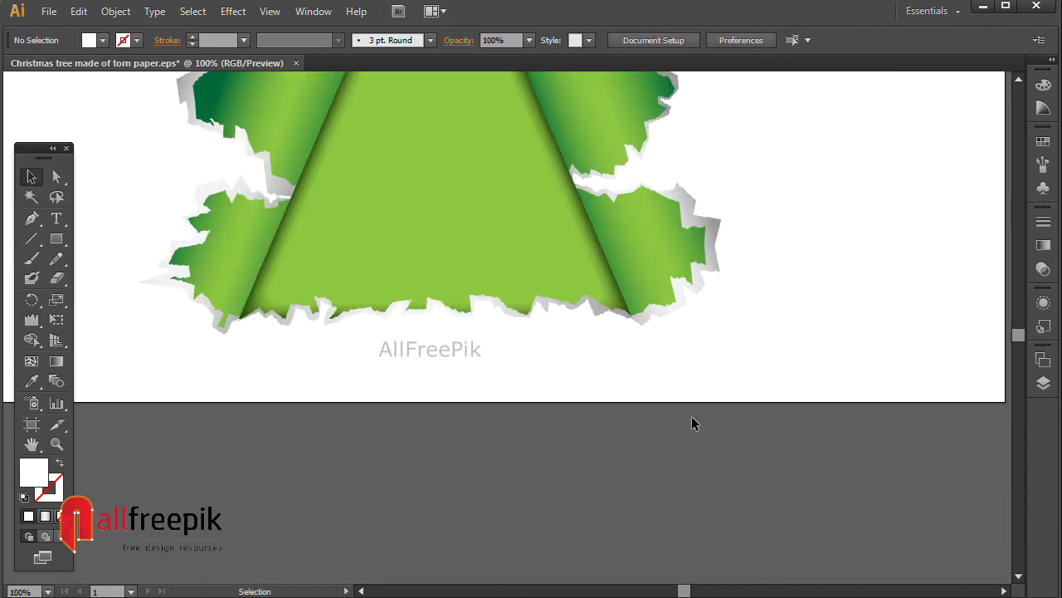
Check the torn base path's points, then deselect and recentre the whole tree in view.
scroll(691, 423, up, 3)
click(505, 446)
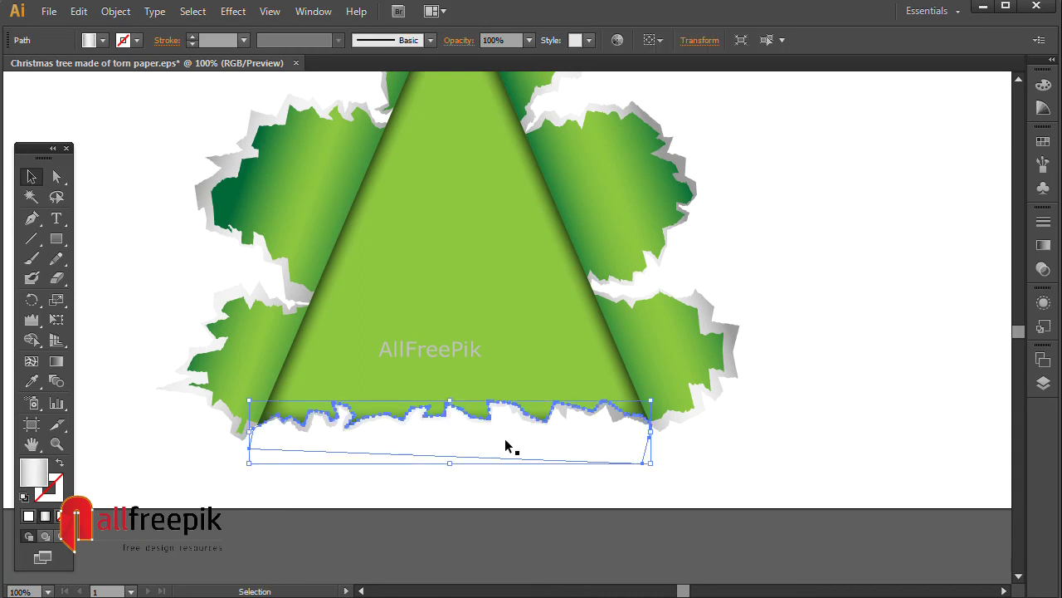
drag(221, 397, 657, 538)
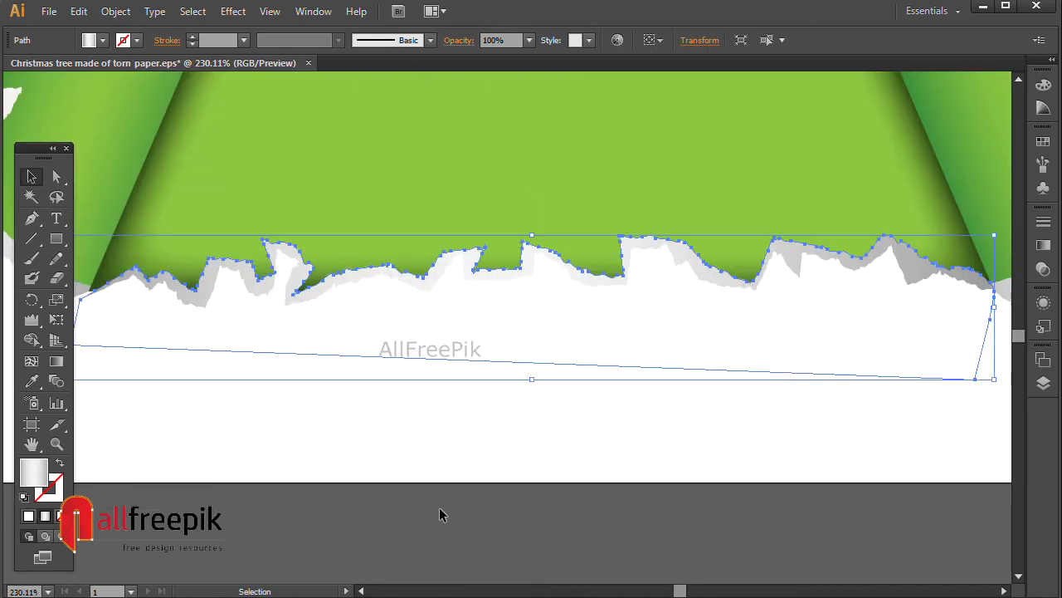
click(441, 512)
key(a)
click(562, 282)
key(ctrl+minus)
key(ctrl+minus)
key(ctrl+minus)
key(v)
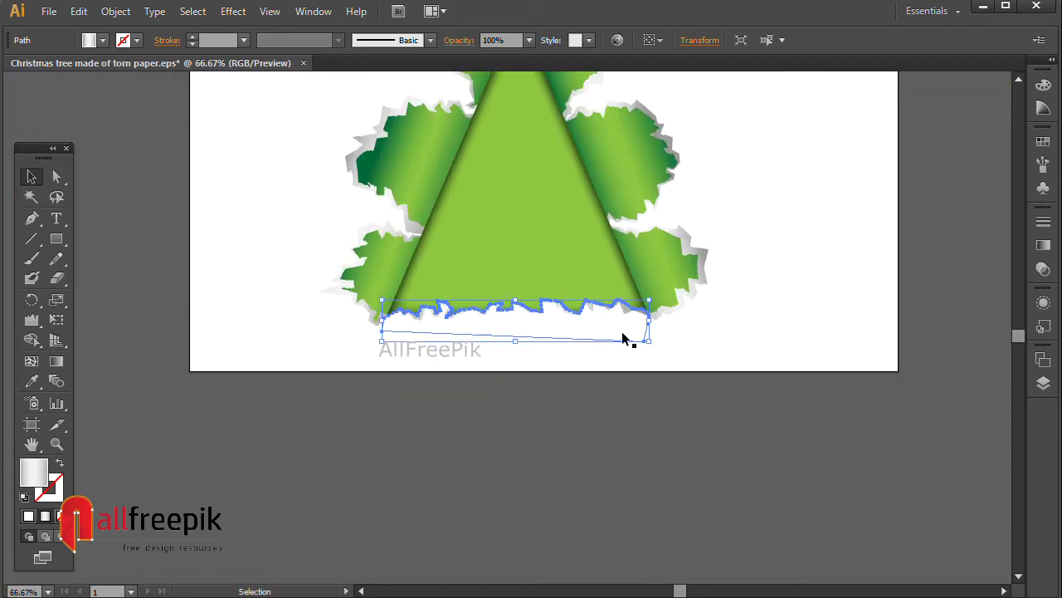
click(664, 274)
click(770, 210)
drag(769, 210, 654, 315)
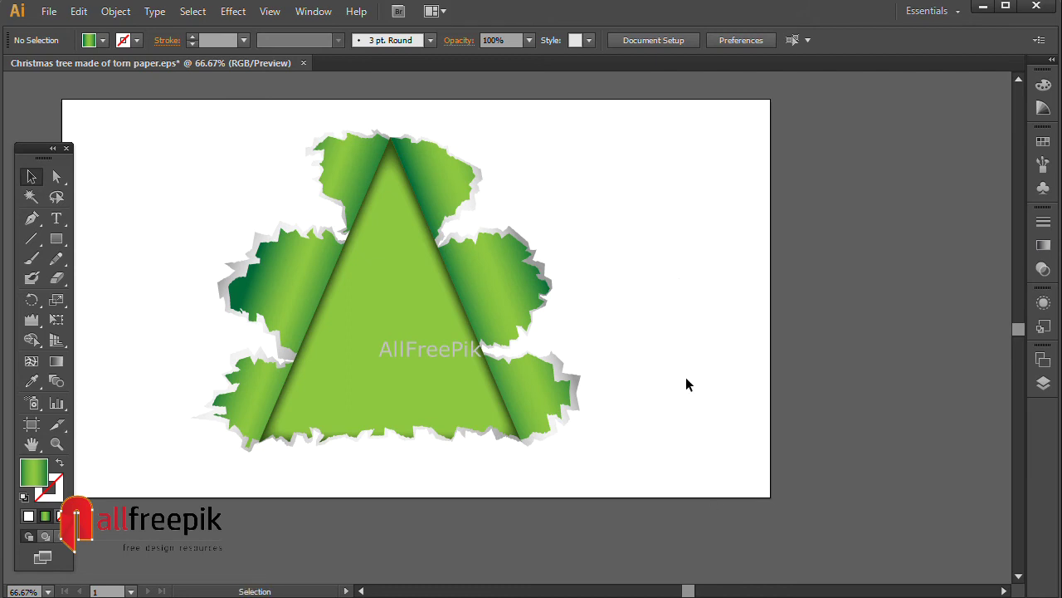
click(388, 148)
Select all seven green torn-paper pieces of the tree.
click(358, 158)
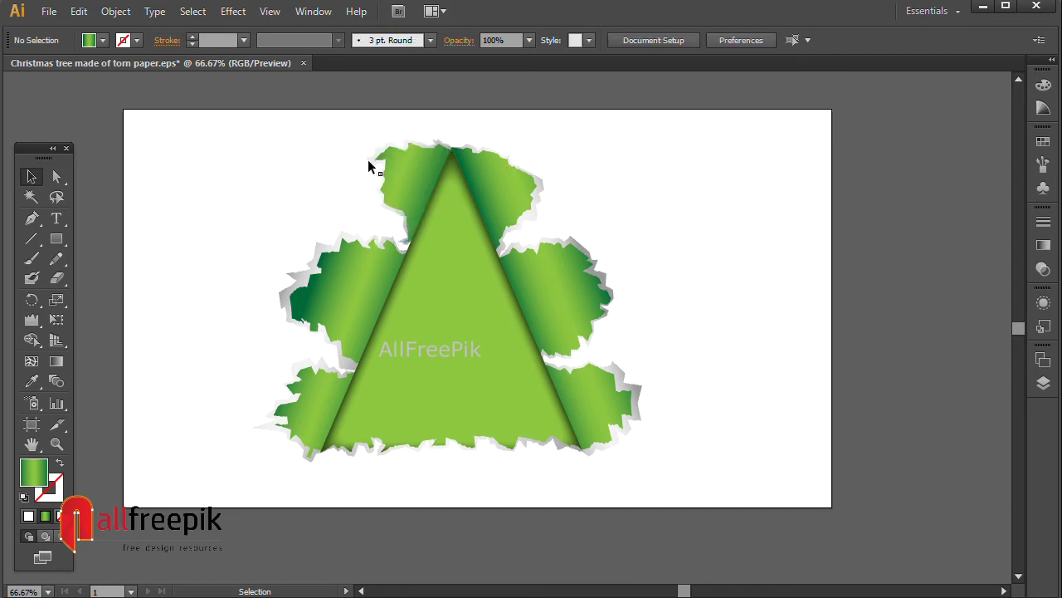
click(397, 170)
shift+click(535, 198)
shift+click(592, 257)
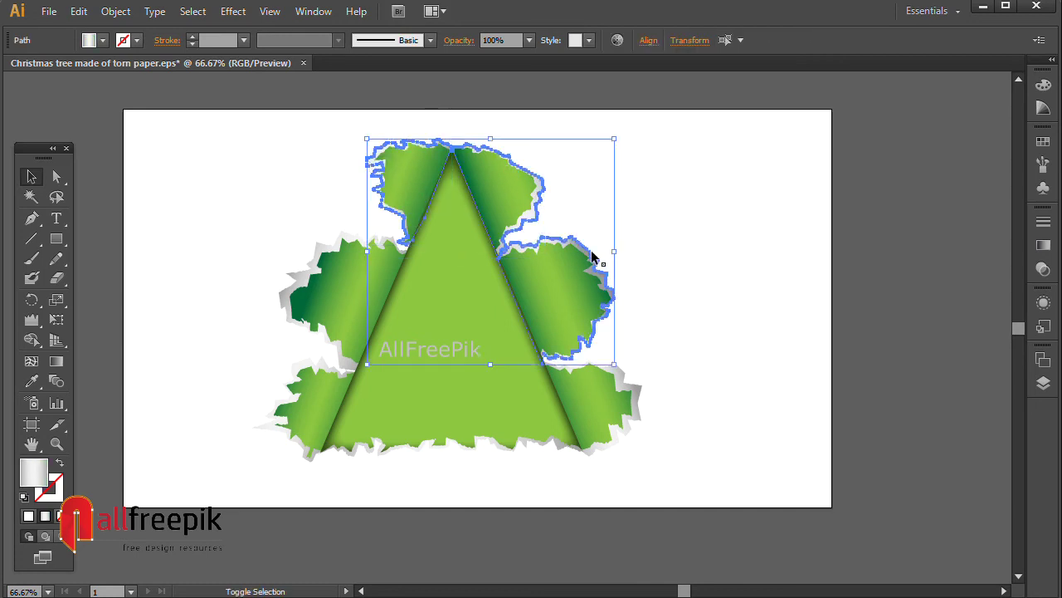
shift+click(639, 410)
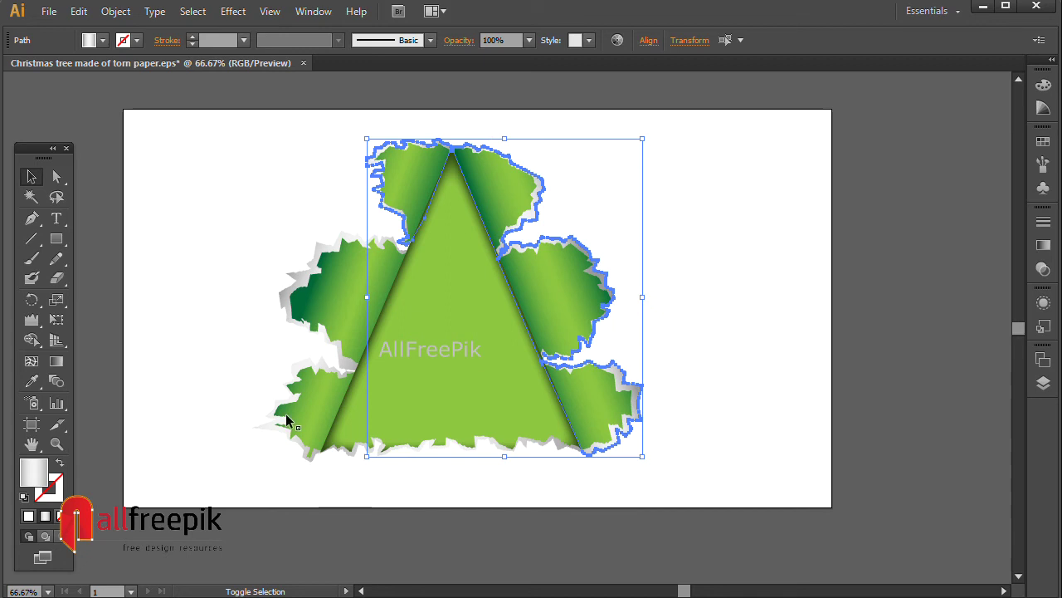
shift+click(305, 442)
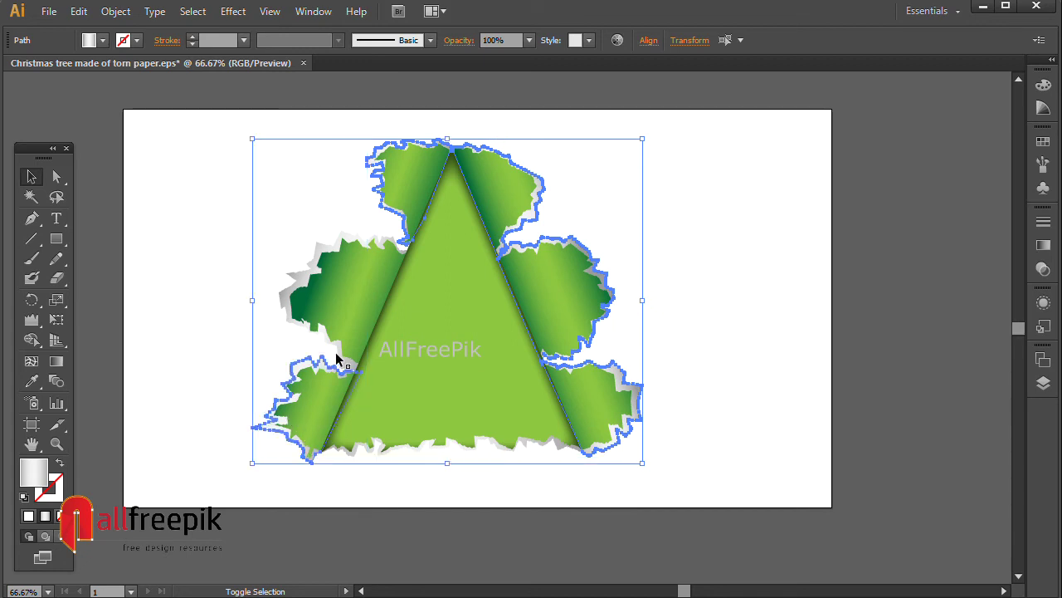
shift+click(337, 358)
Set up a previewed Drop Shadow with 5 px X/Y offsets and 7 px blur.
click(234, 12)
mouse_move(254, 199)
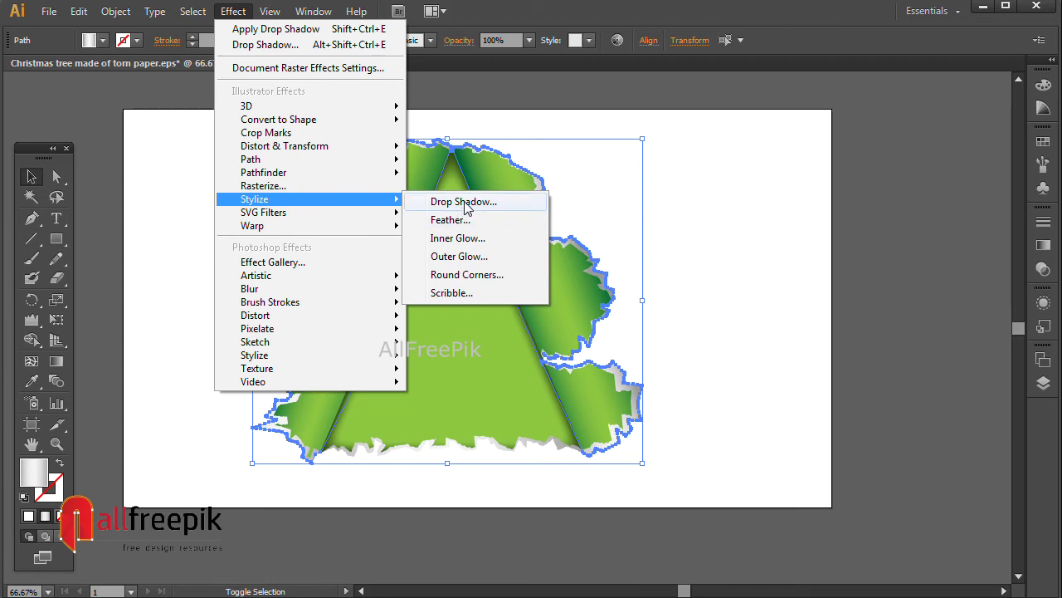
click(468, 204)
click(709, 384)
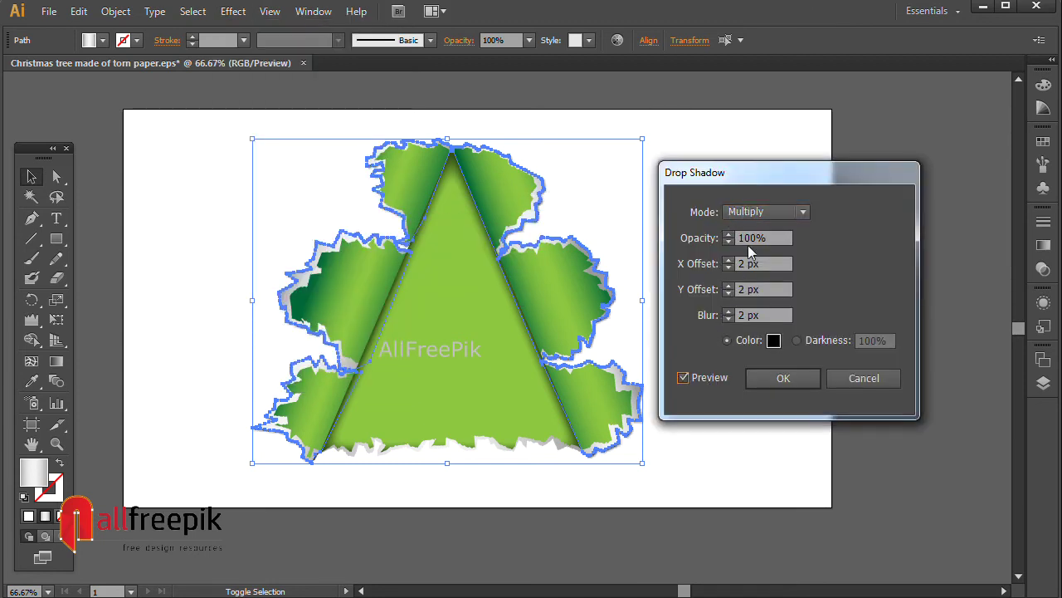
click(760, 237)
text(70)
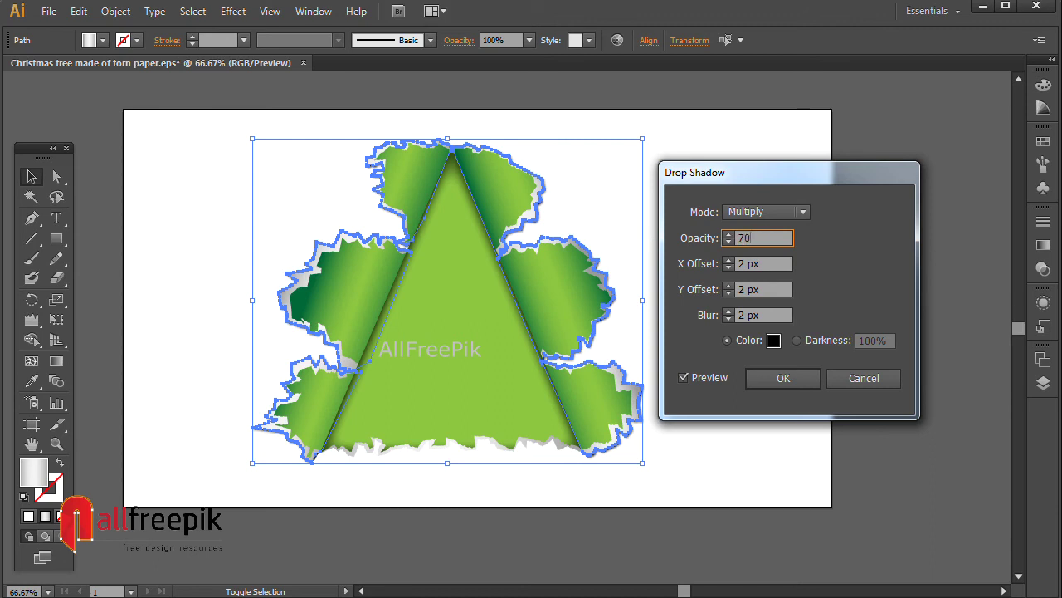
key(Tab)
text(5)
key(Tab)
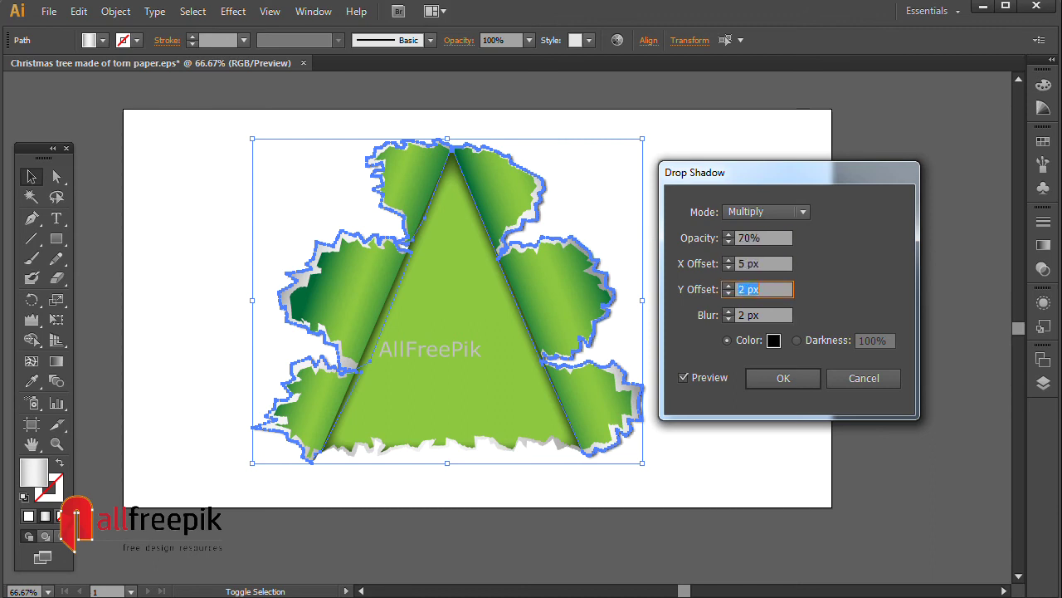
text(5)
key(Tab)
text(7)
key(Tab)
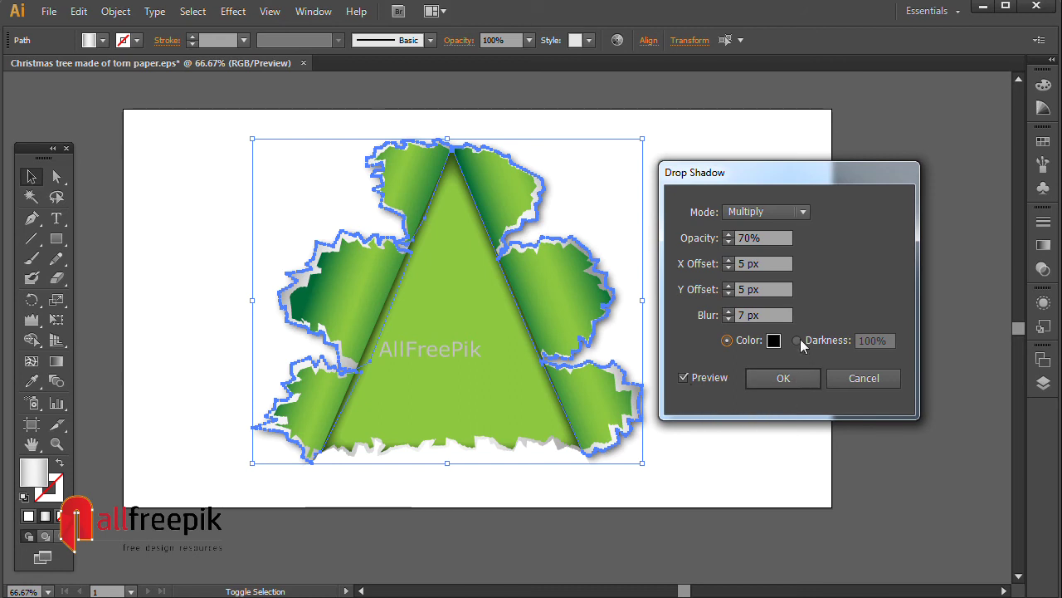
Lower the shadow opacity to 60% and apply the drop shadow.
click(739, 238)
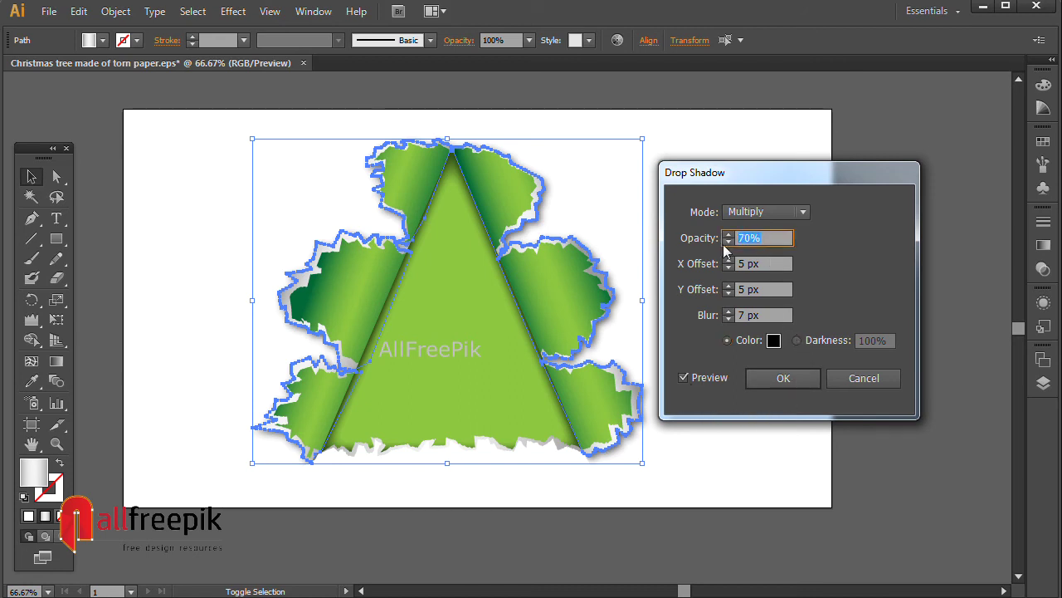
text(60)
key(Tab)
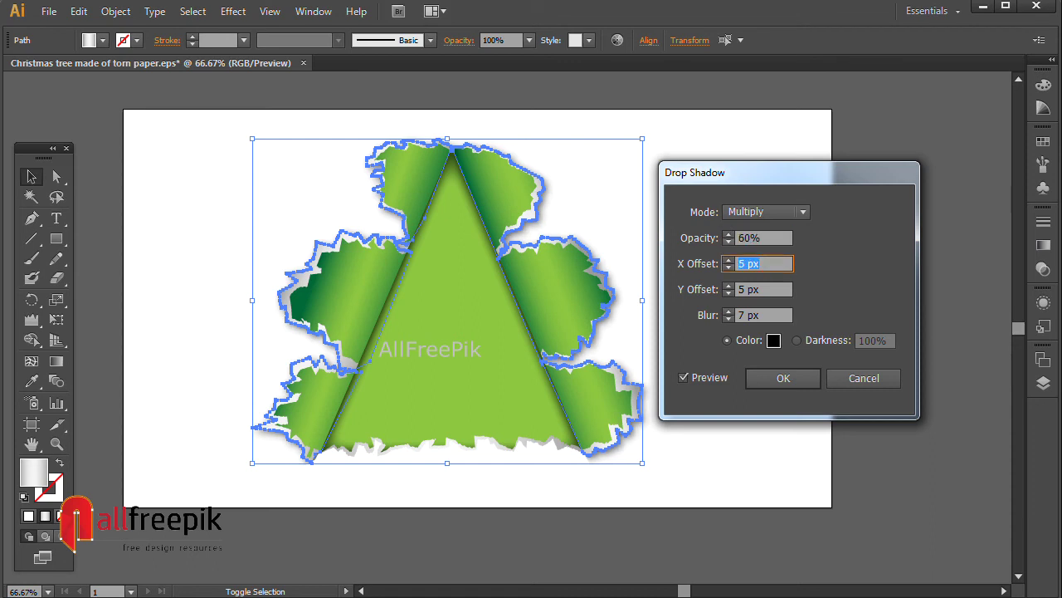
click(783, 377)
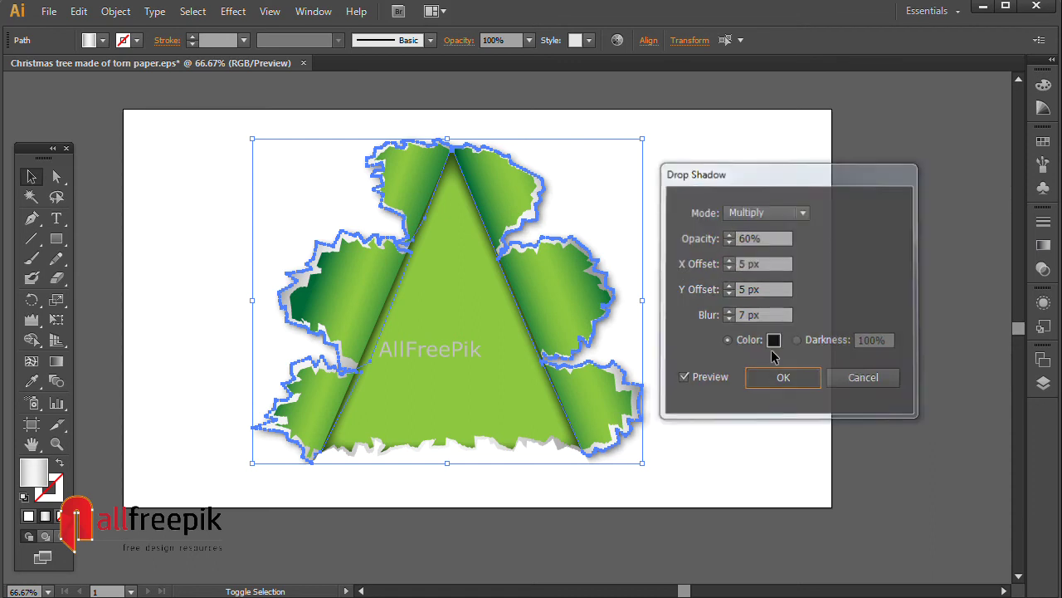
click(733, 266)
drag(733, 317, 753, 309)
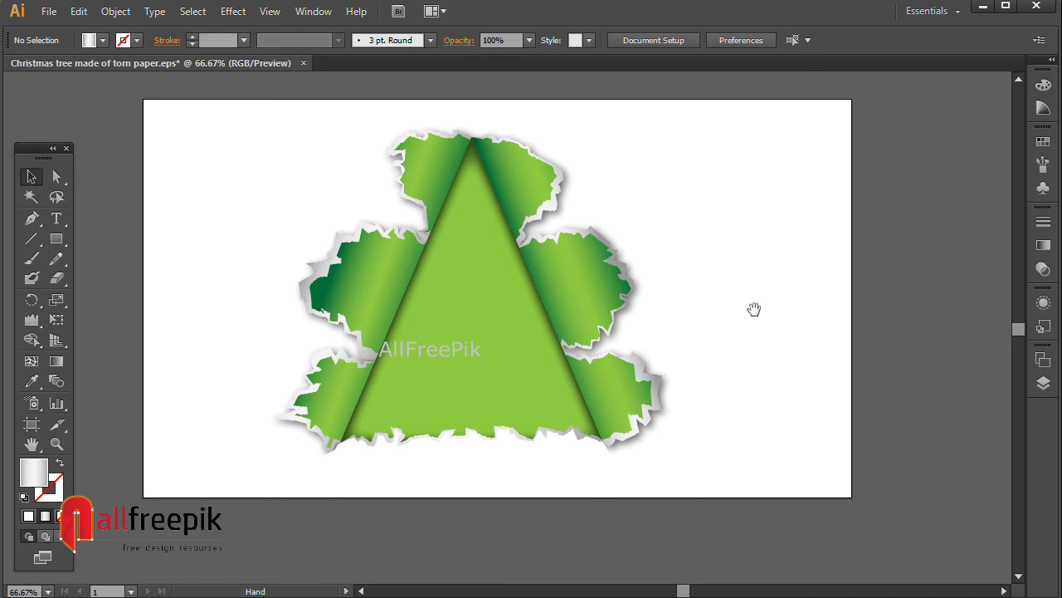
drag(771, 337, 771, 303)
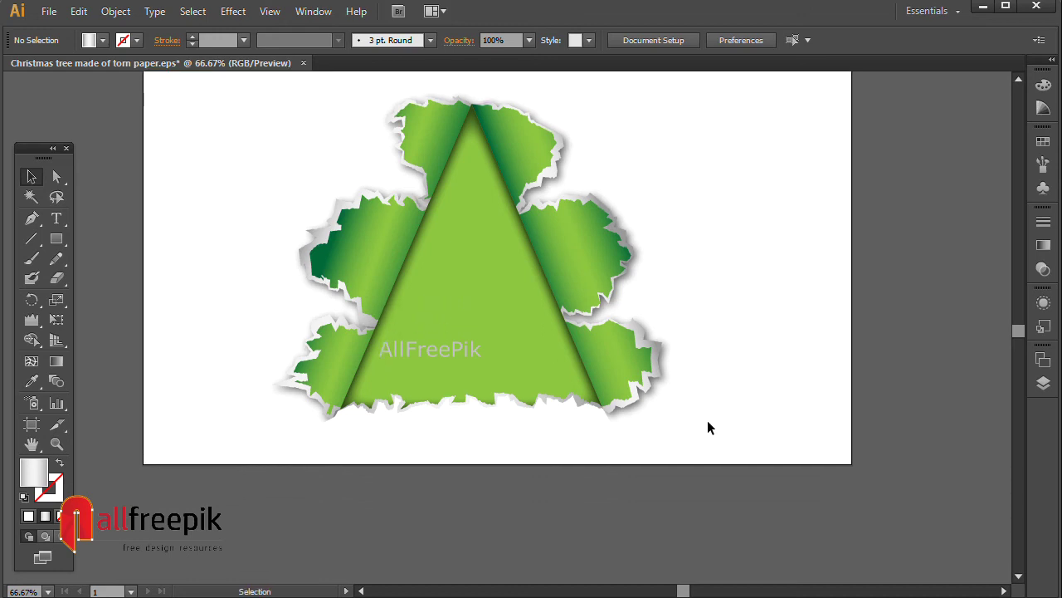
Apply the same 60%, 5 px offset, 7 px blur drop shadow to the white base strip.
click(580, 401)
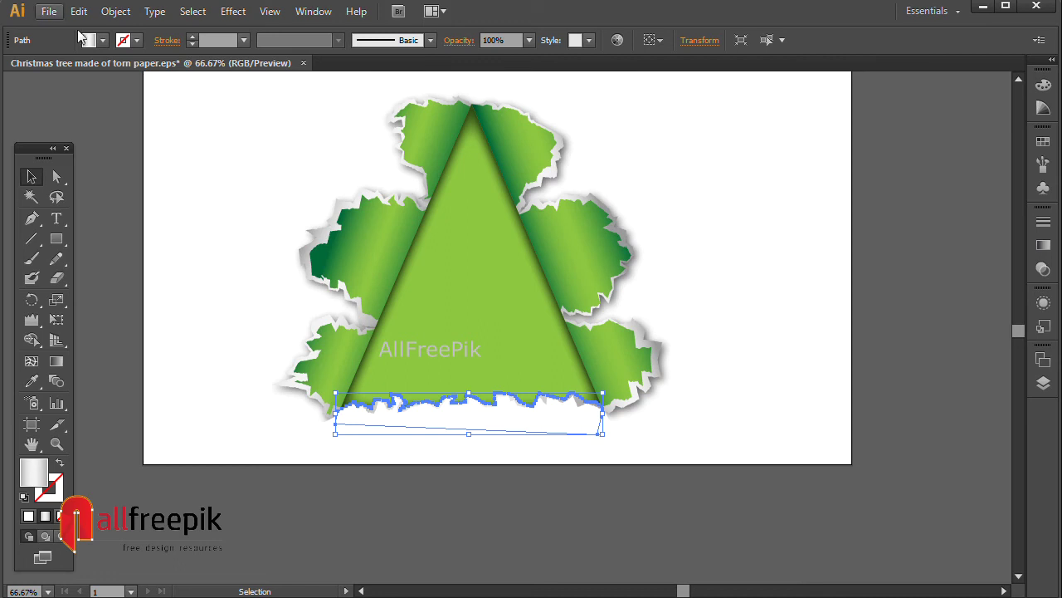
click(252, 12)
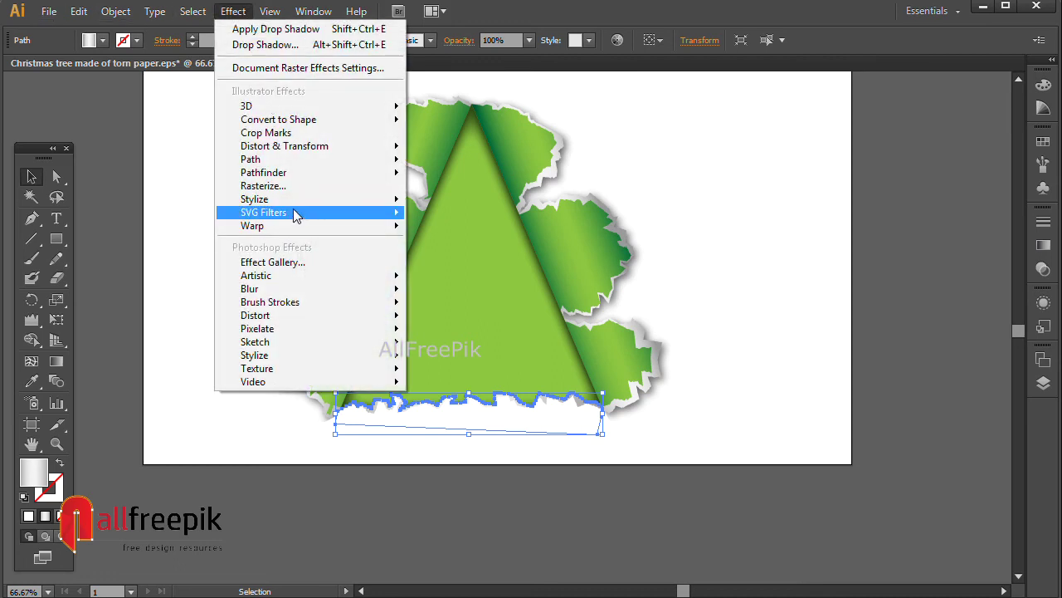
mouse_move(255, 199)
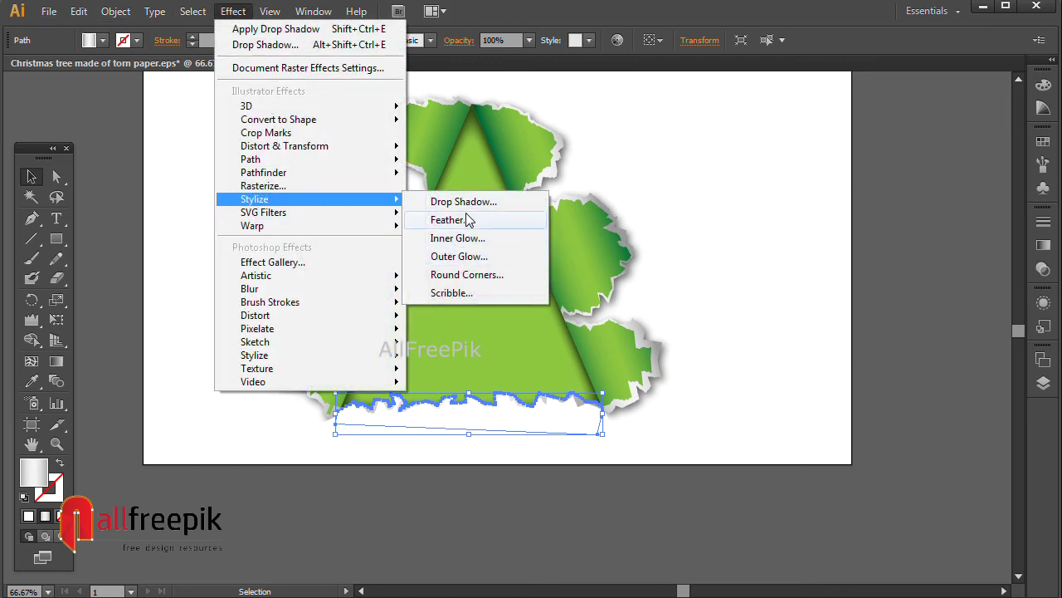
click(473, 202)
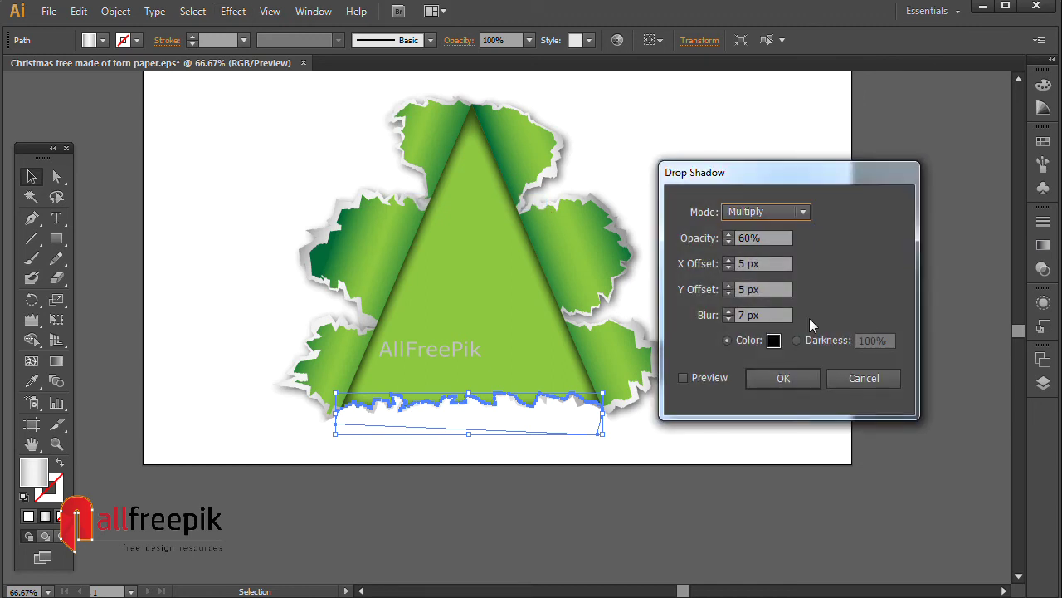
click(710, 379)
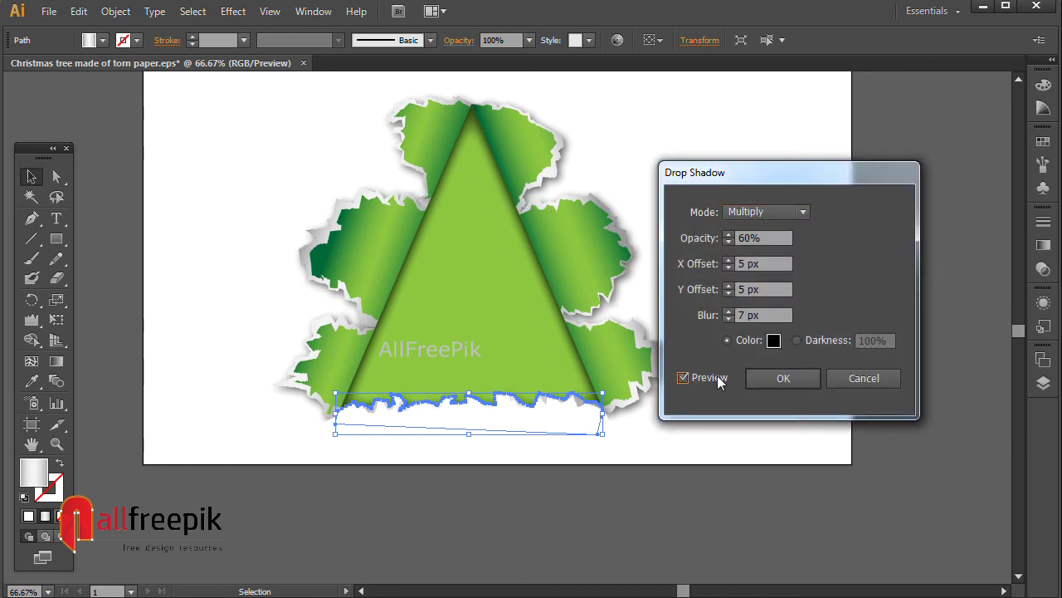
click(784, 378)
click(862, 274)
drag(640, 462, 640, 406)
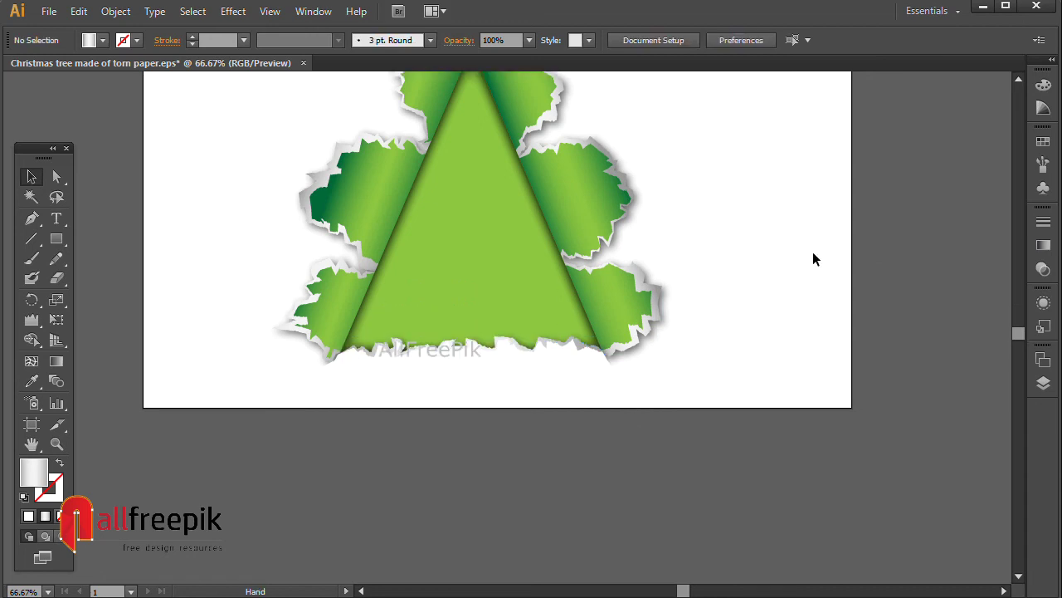
mouse_move(812, 258)
mouse_down()
mouse_move(695, 251)
mouse_move(655, 296)
mouse_move(678, 290)
mouse_move(721, 303)
mouse_up()
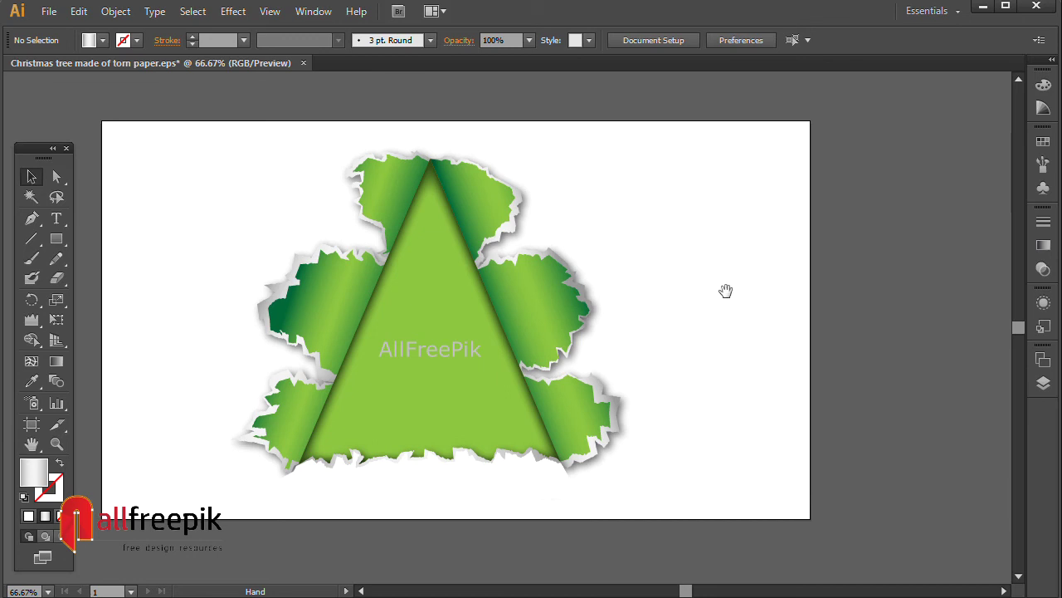
click(57, 239)
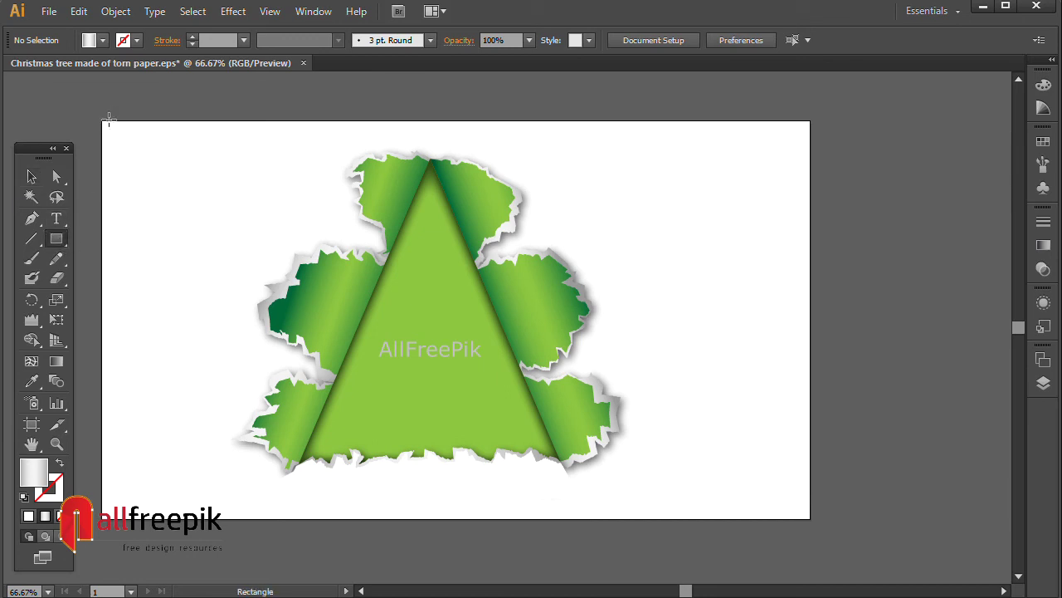
Draw an artboard-sized gradient rectangle and send it to the back behind the tree.
drag(102, 121, 812, 518)
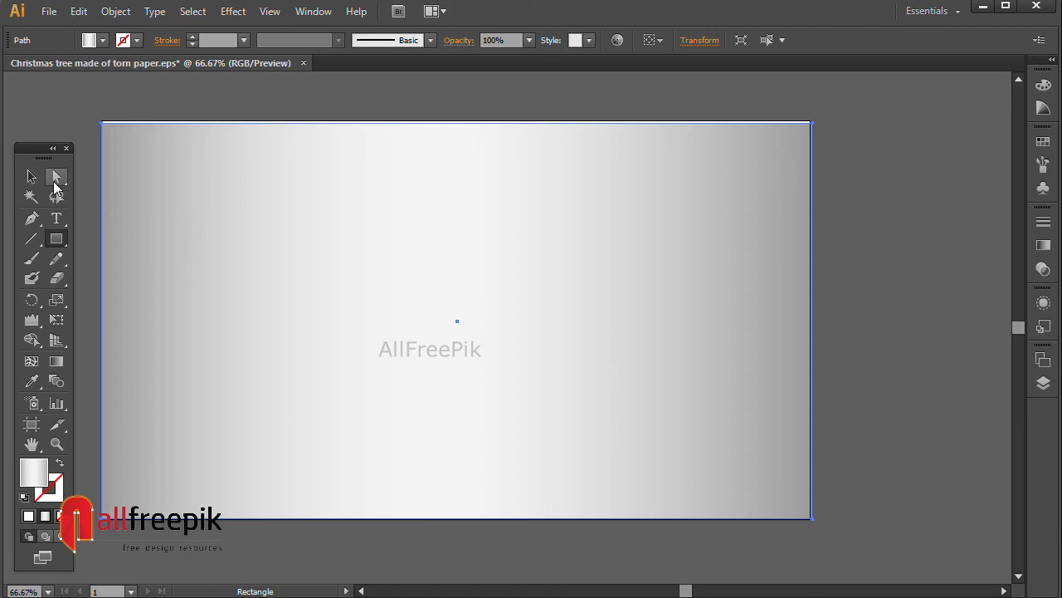
click(31, 176)
right_click(181, 137)
mouse_move(233, 354)
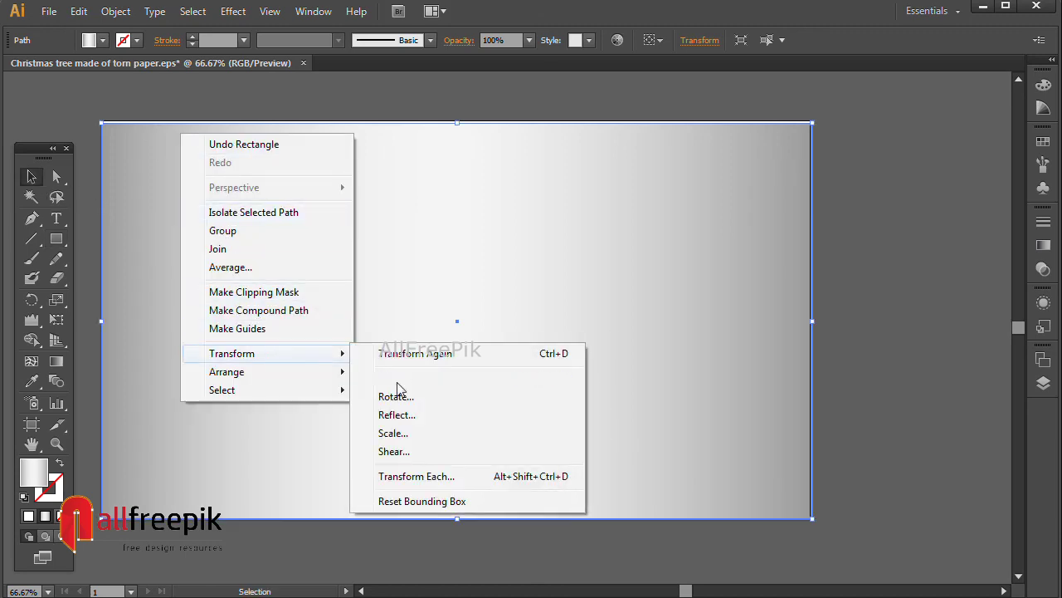
click(399, 427)
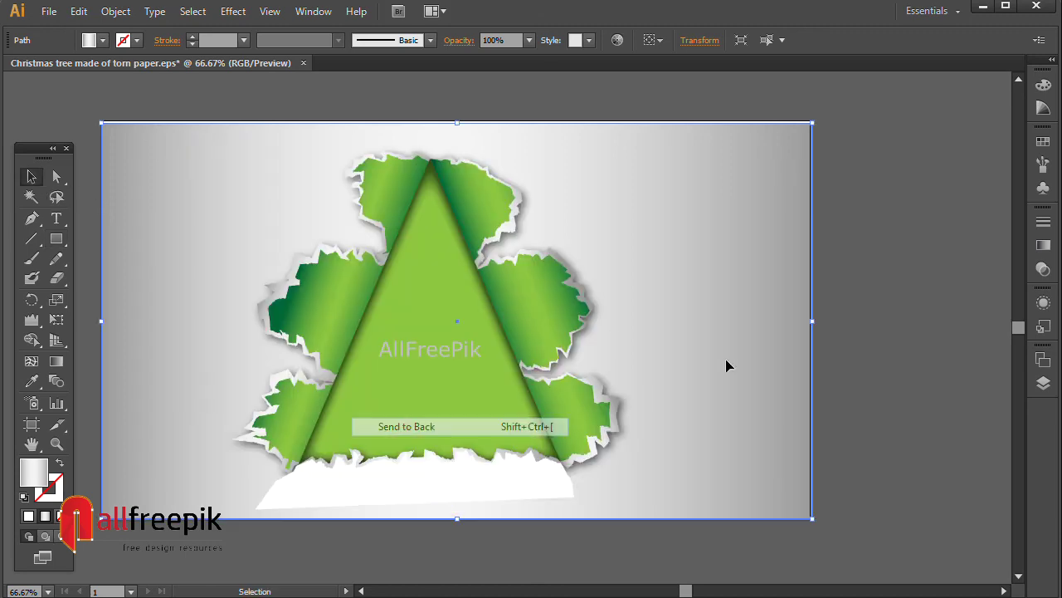
click(873, 271)
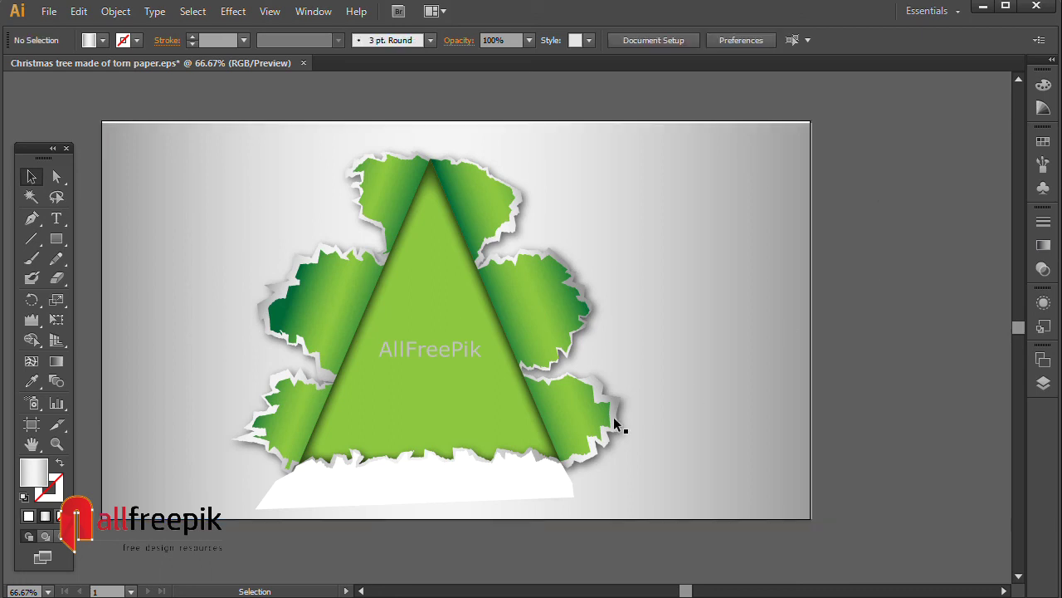
click(521, 475)
shift+click(707, 434)
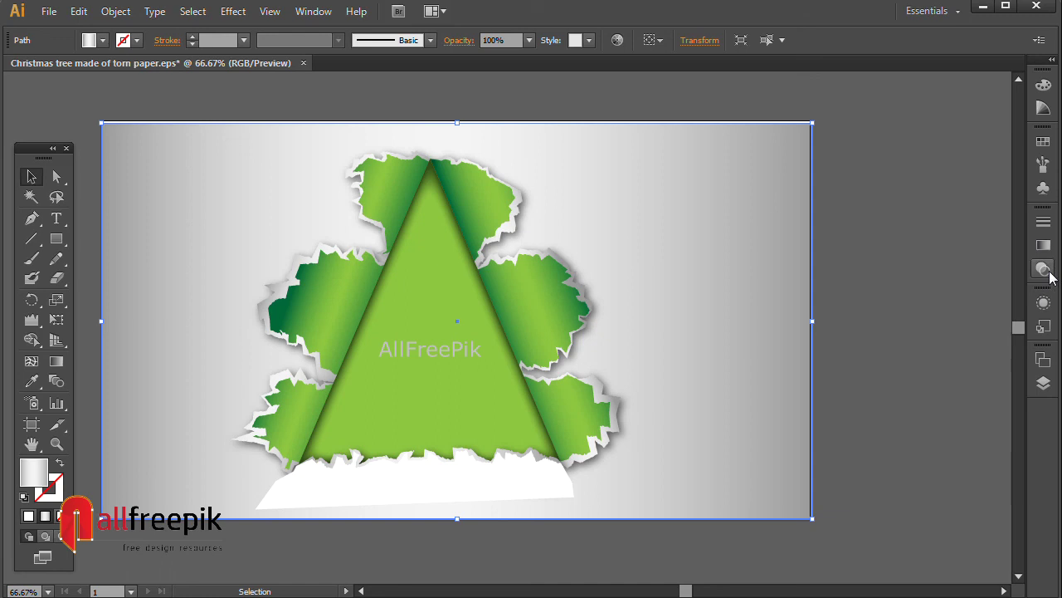
Set both of the background gradient's colour stops to the pink swatch.
click(1043, 245)
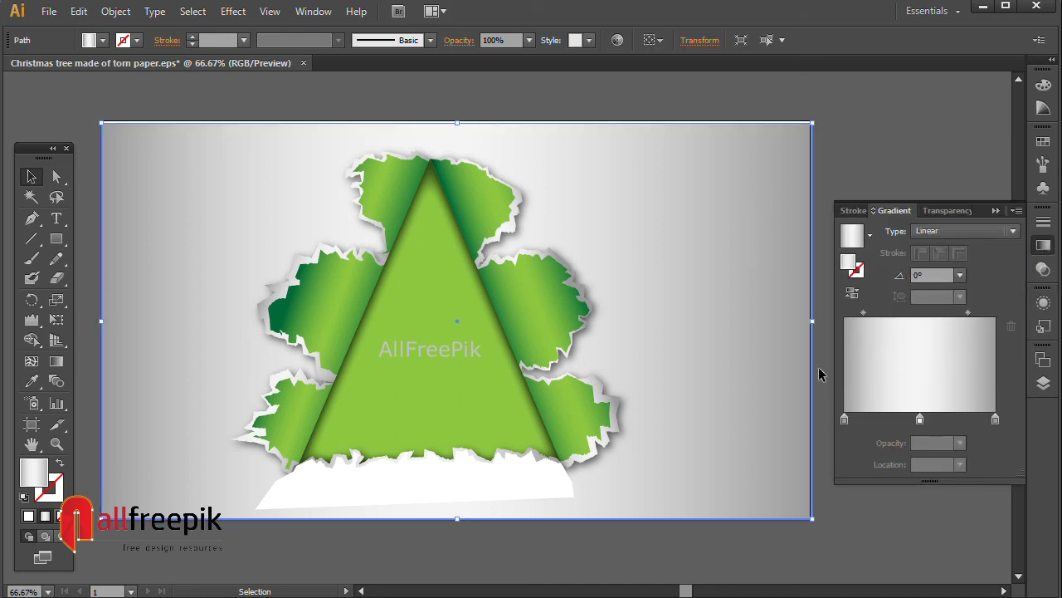
click(846, 420)
double_click(845, 421)
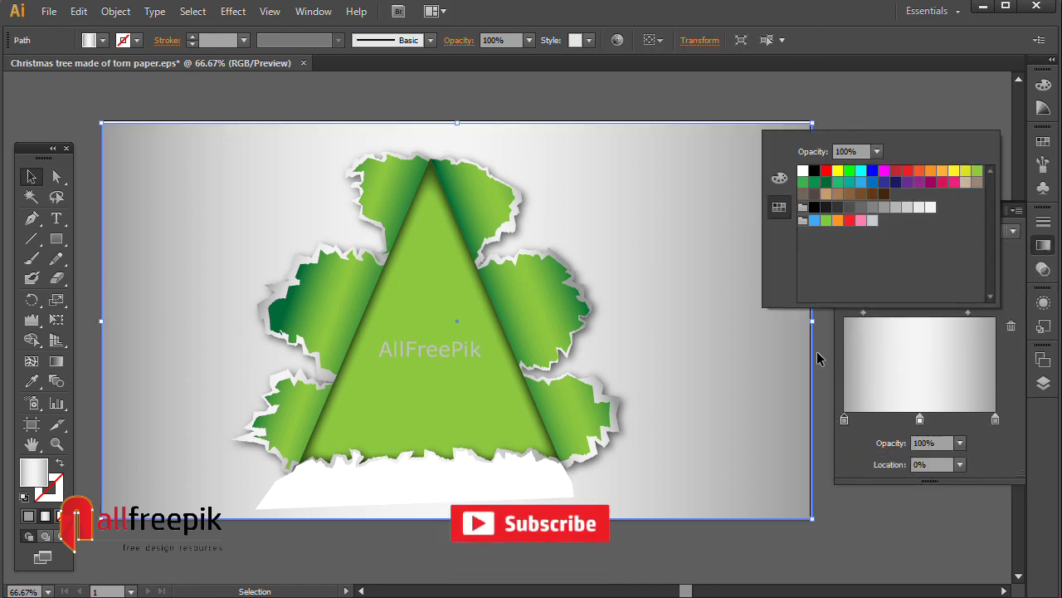
click(862, 221)
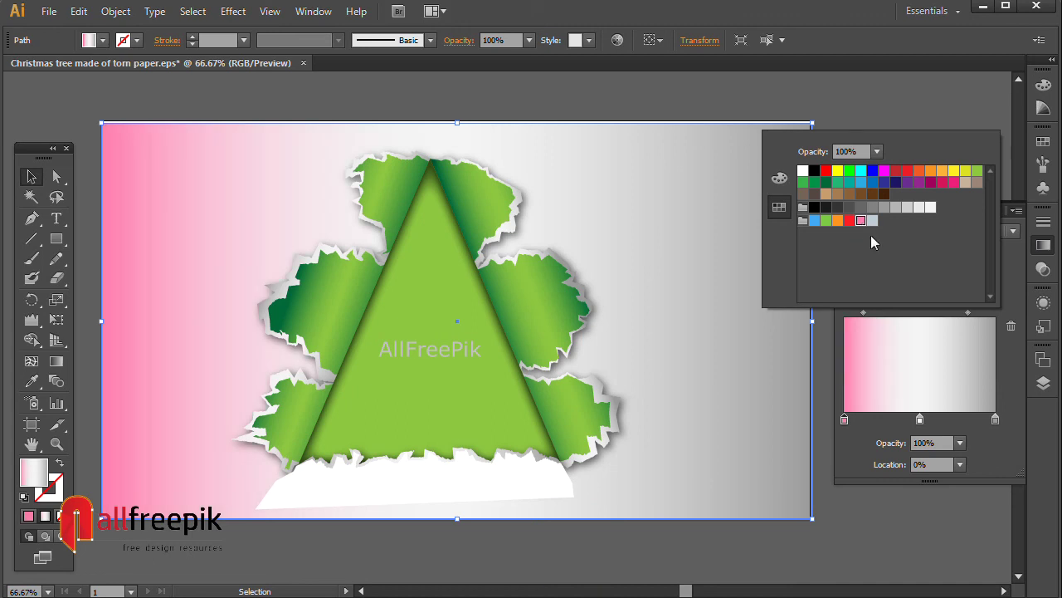
click(996, 420)
double_click(996, 420)
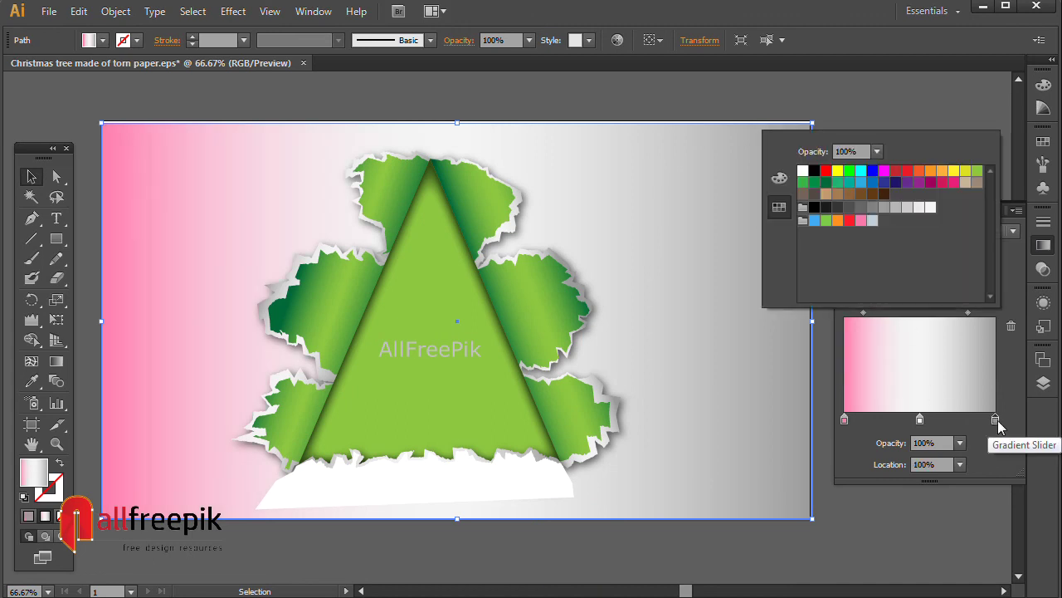
click(862, 221)
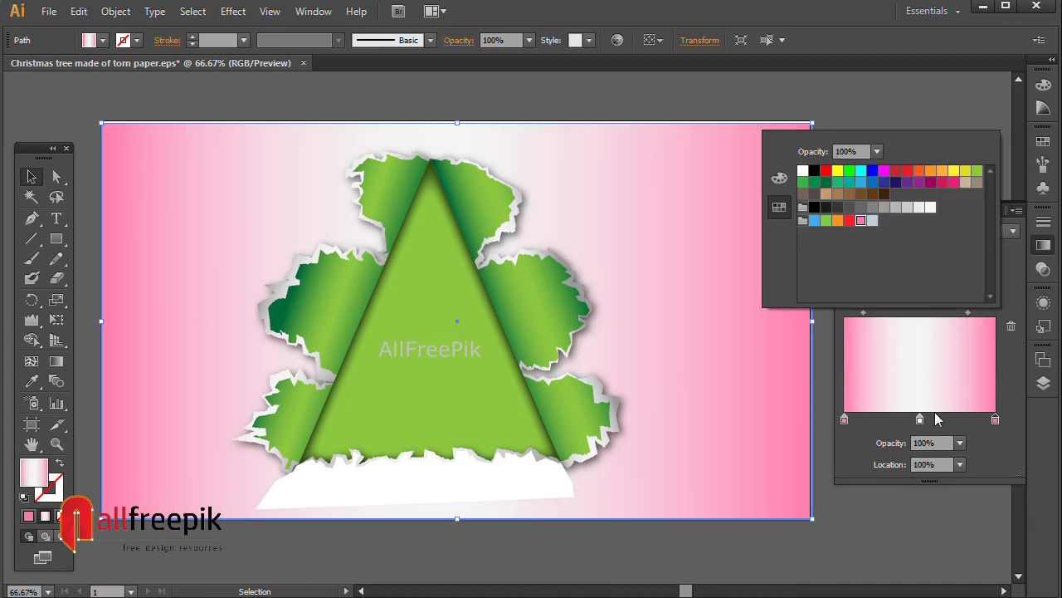
click(920, 422)
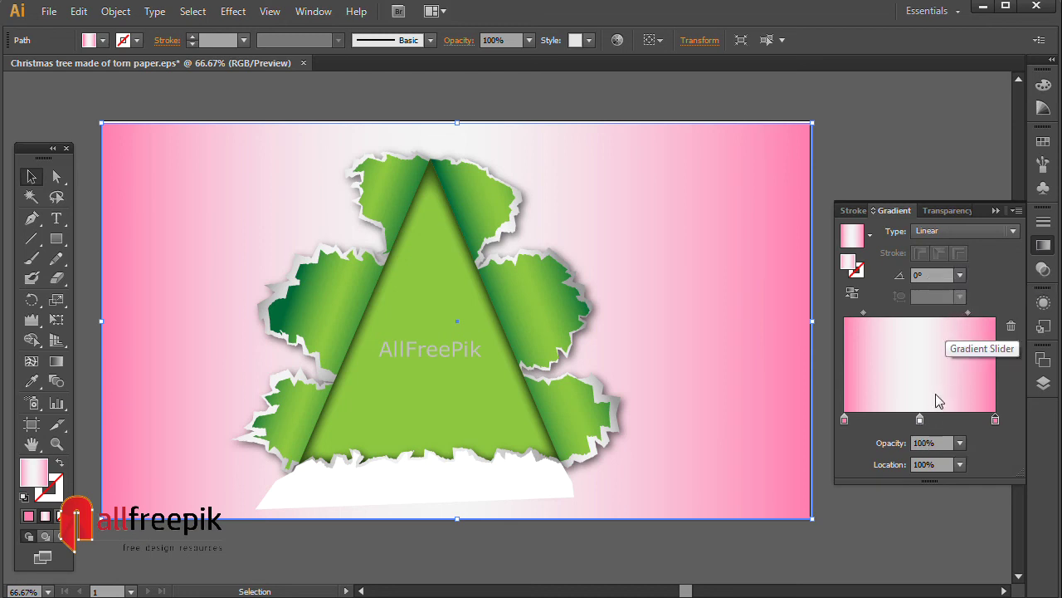
Change the background gradient type to Radial.
click(960, 275)
click(962, 231)
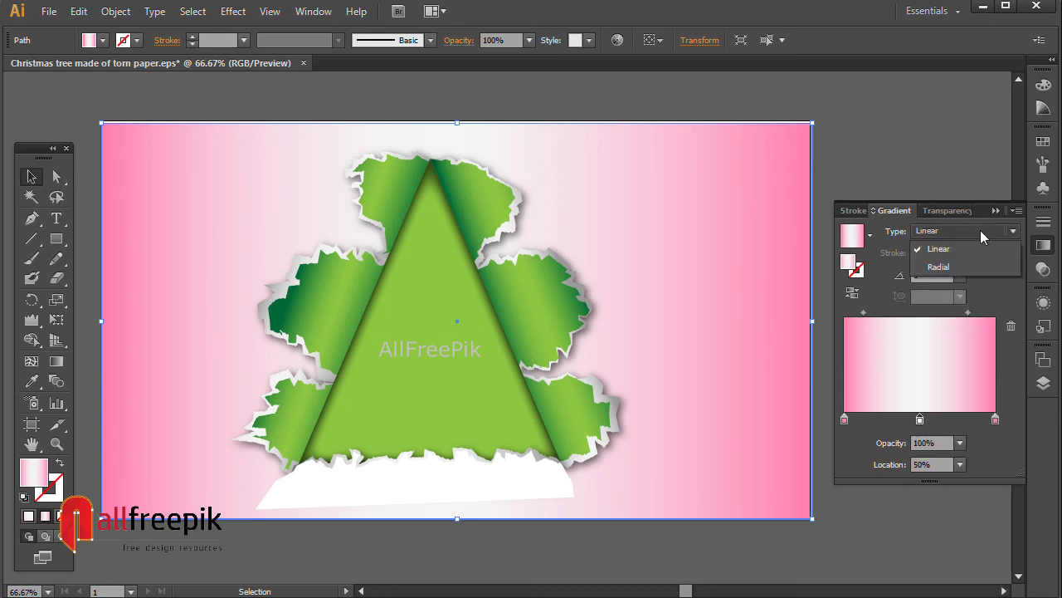
click(958, 267)
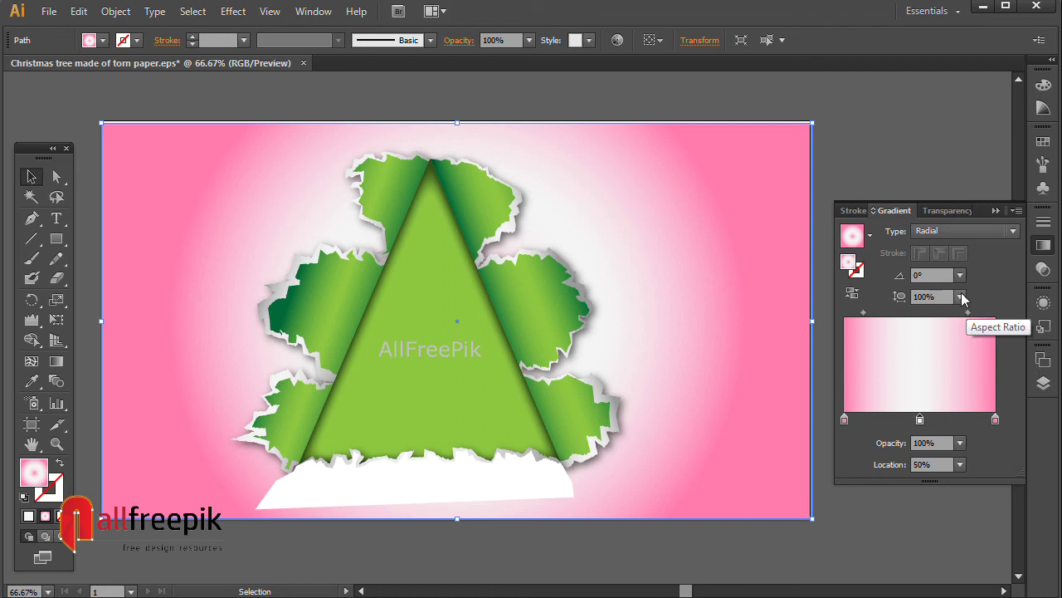
click(920, 173)
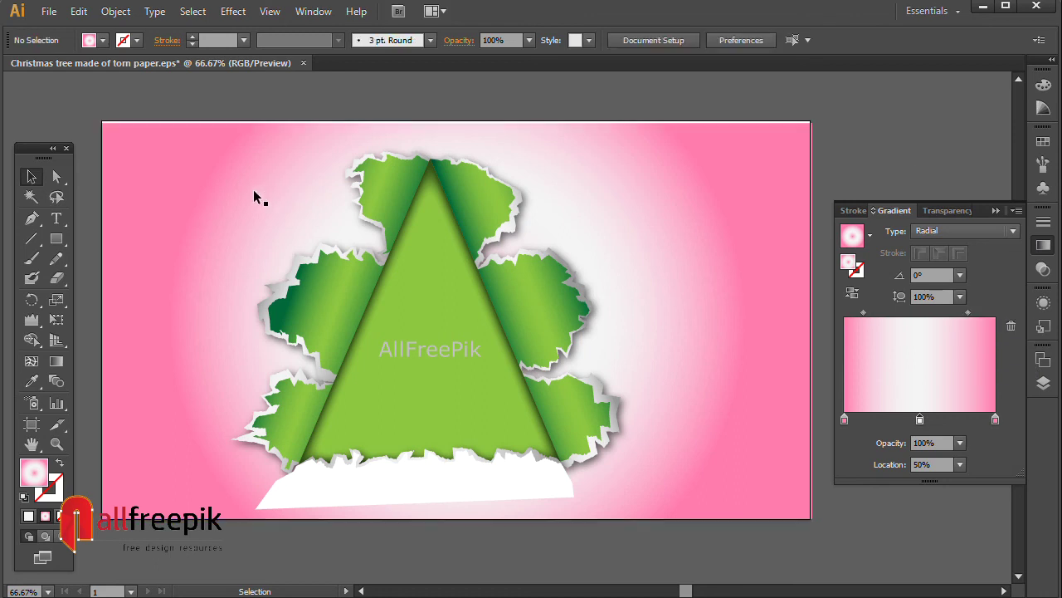
click(254, 197)
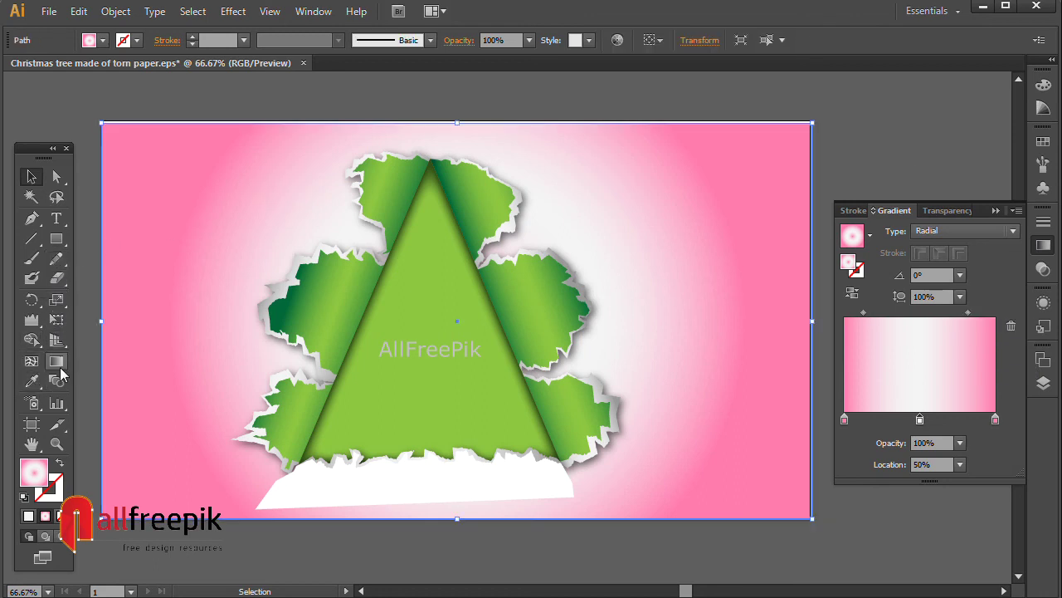
Try a 200% gradient aspect ratio, then undo it and deselect.
click(58, 365)
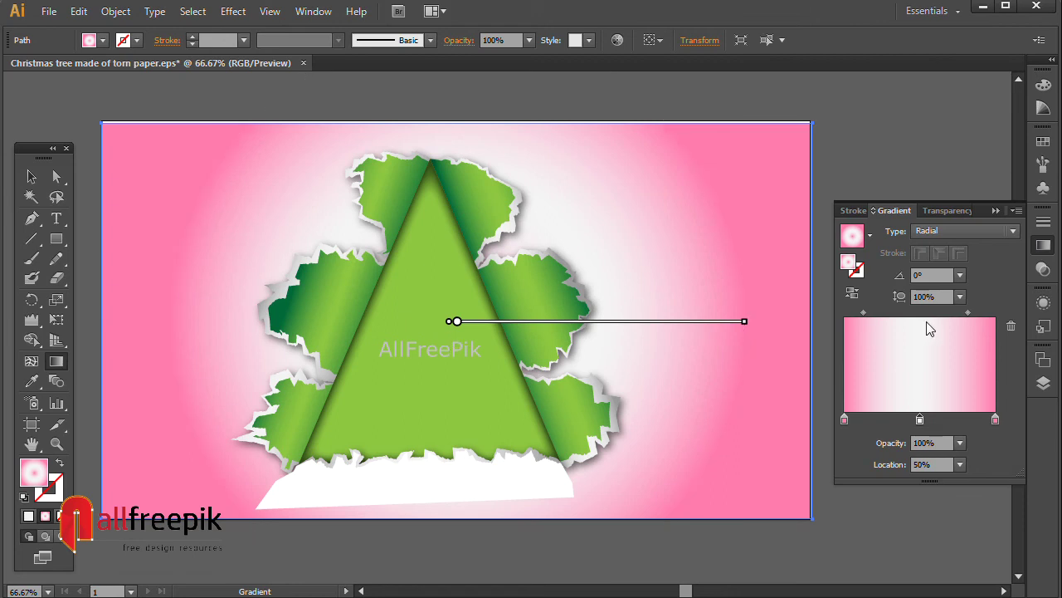
click(960, 296)
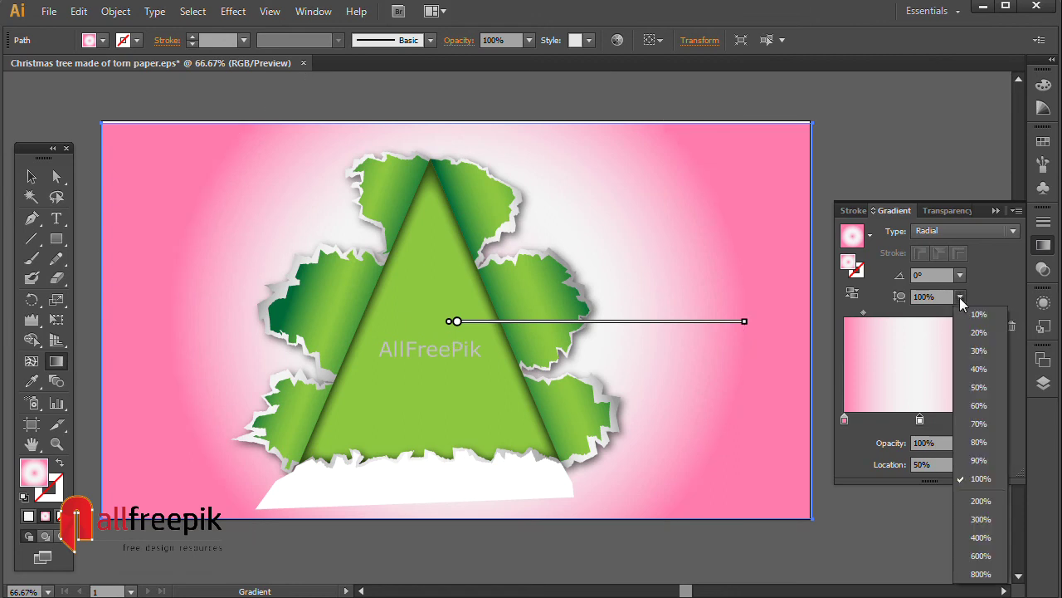
click(981, 502)
key(ctrl+z)
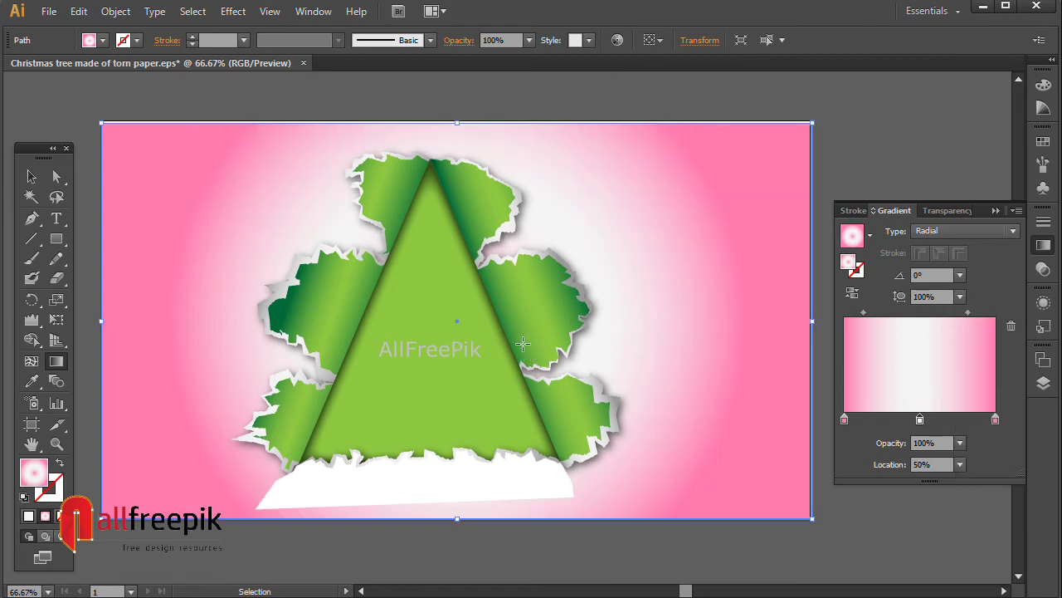
click(31, 176)
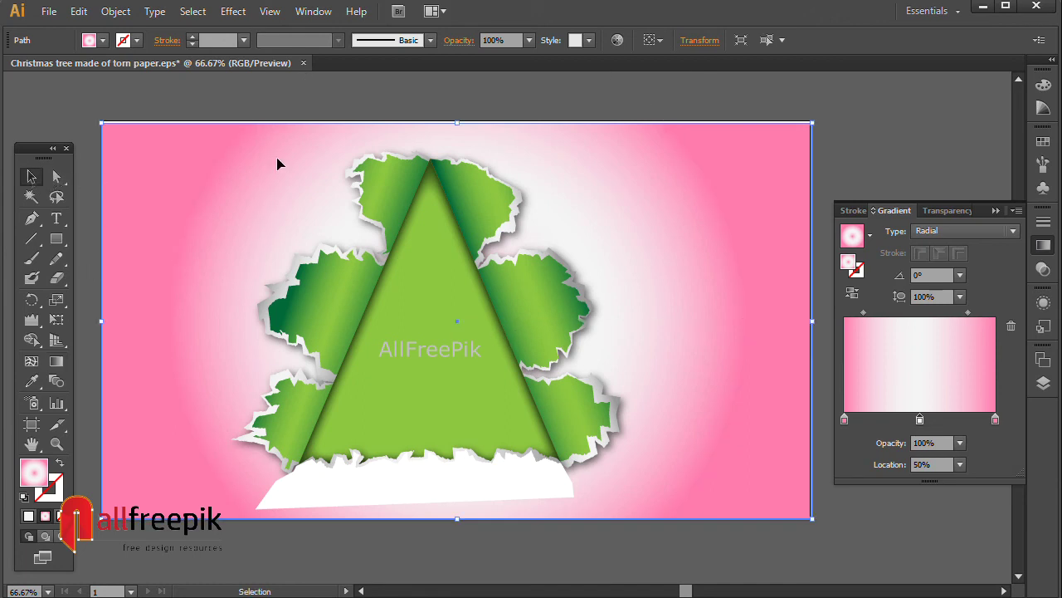
click(853, 128)
drag(840, 169, 830, 151)
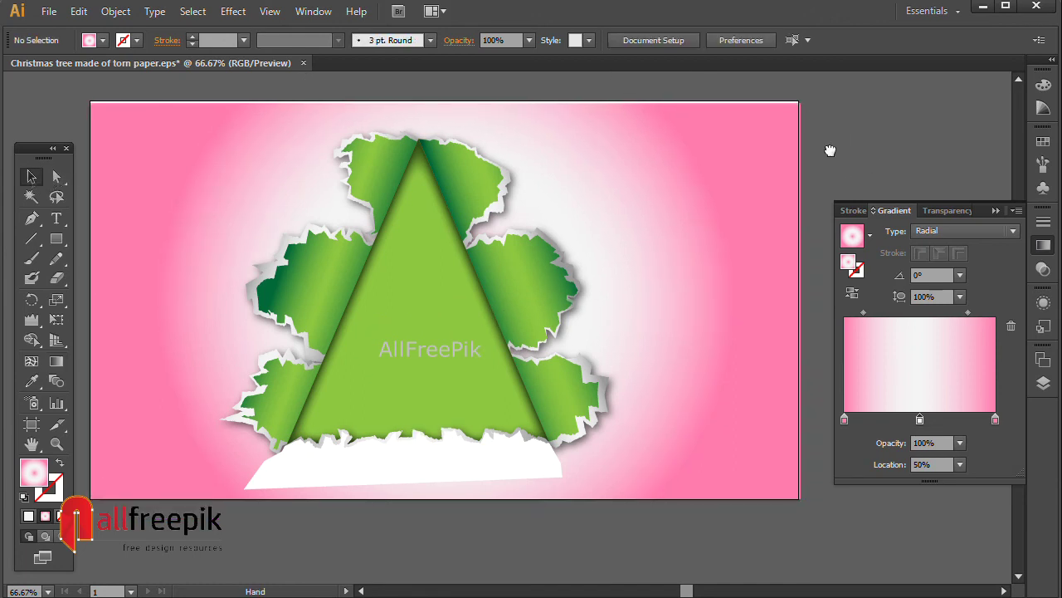
mouse_move(784, 185)
mouse_down()
mouse_move(789, 171)
mouse_move(781, 193)
mouse_up()
Select the snow shape with the background and apply the pink radial gradient.
click(393, 479)
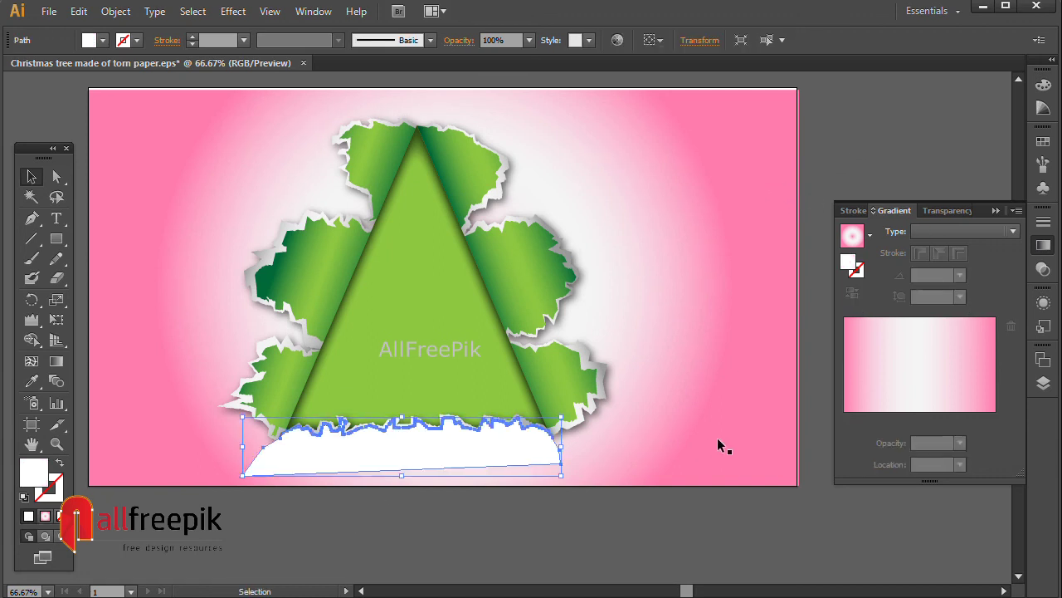
shift+click(717, 435)
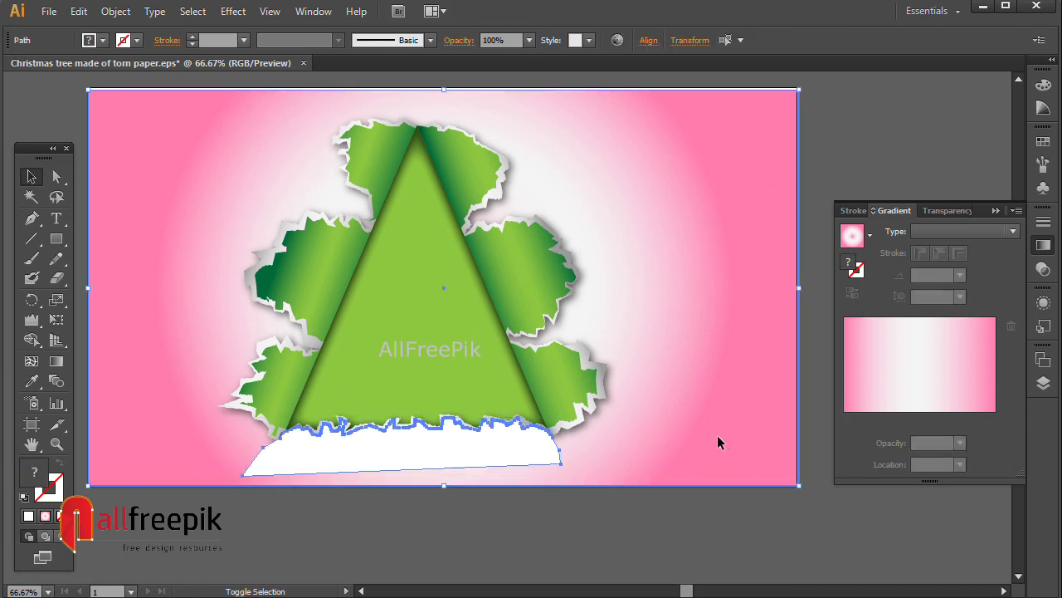
click(1043, 247)
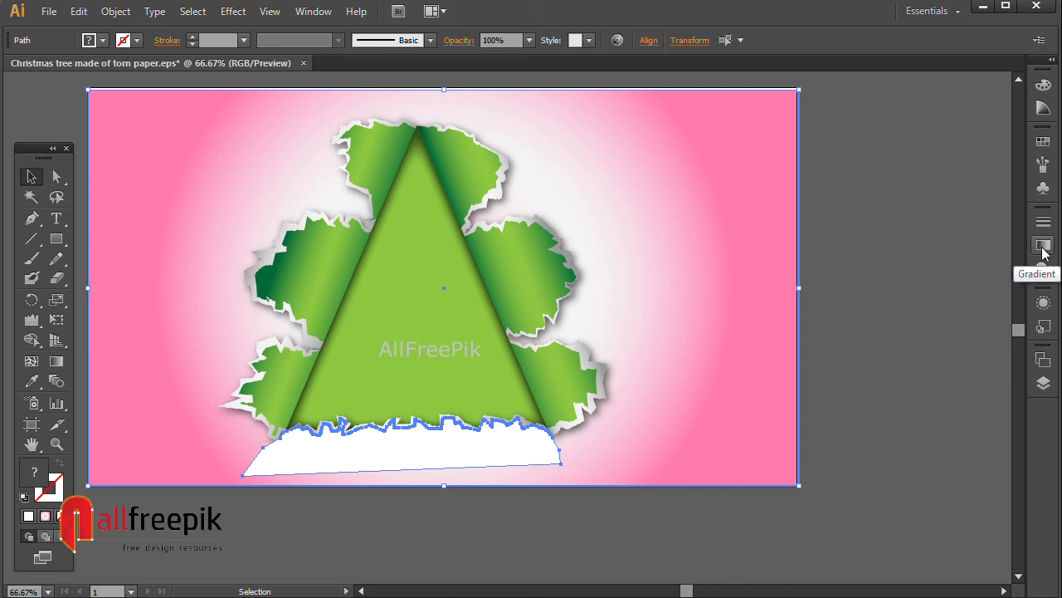
click(875, 457)
click(534, 459)
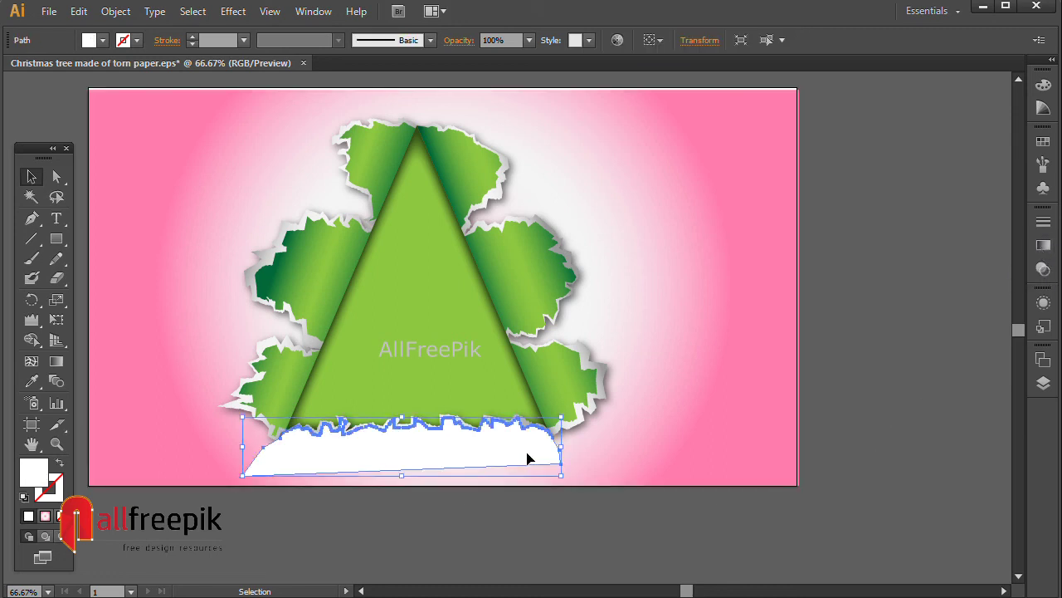
shift+click(166, 373)
click(1043, 246)
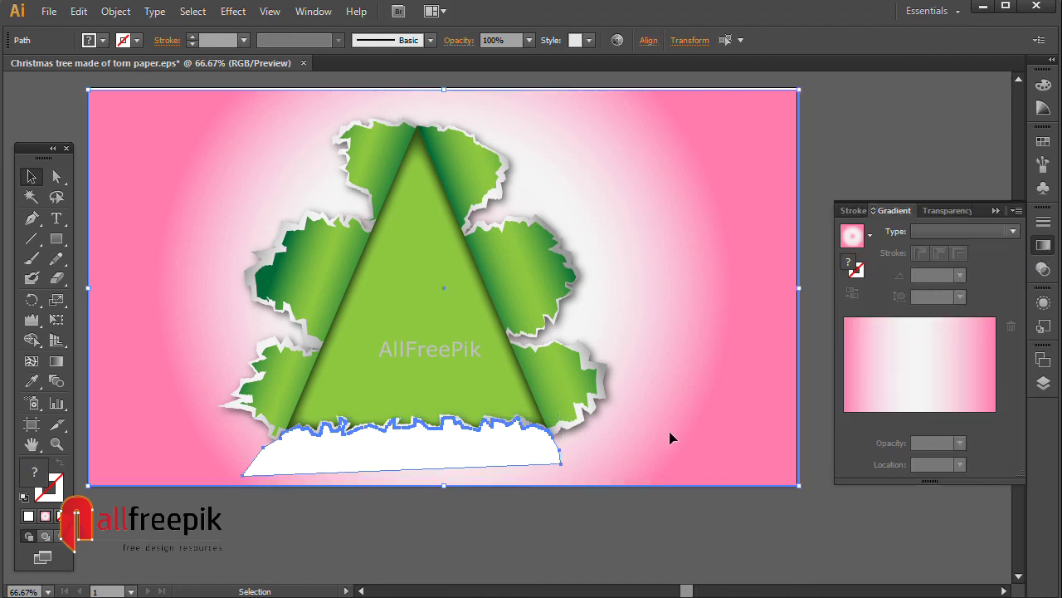
click(924, 361)
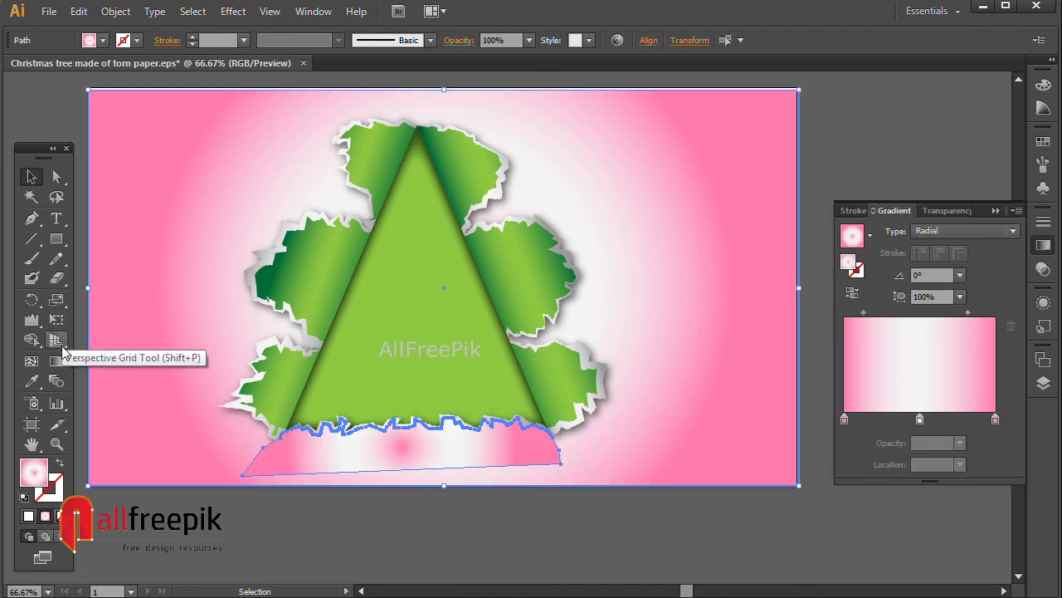
Drag the gradient vertically upward from the snow to stretch its white core over the tree.
click(56, 361)
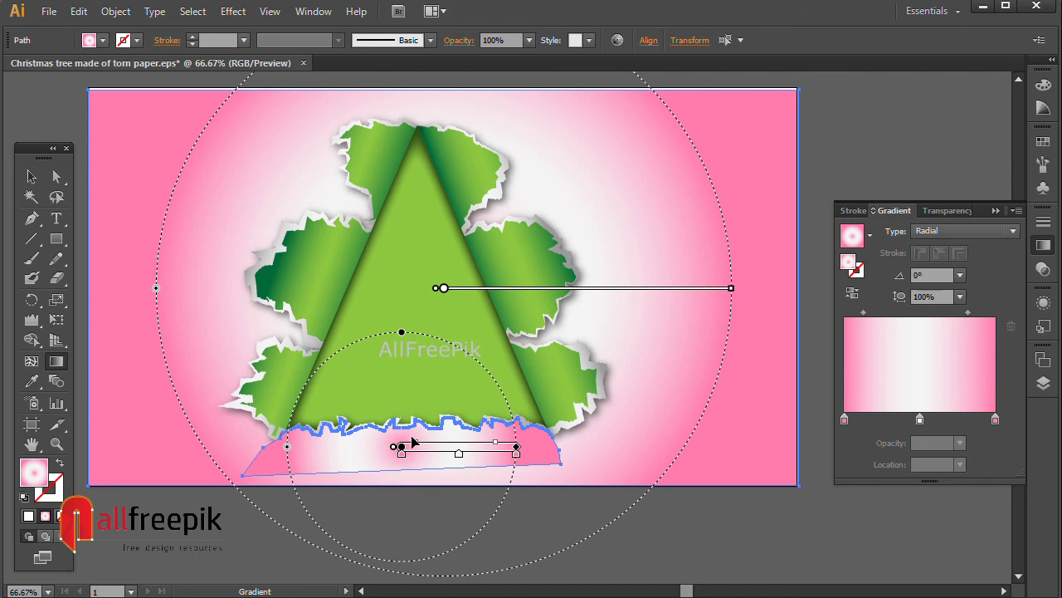
key(ctrl+minus)
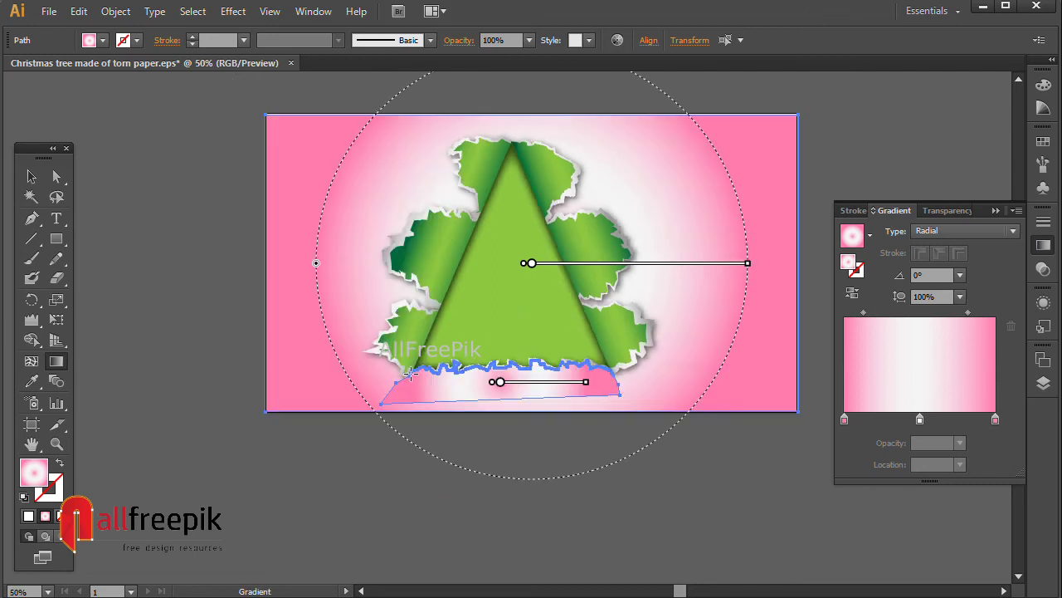
drag(406, 363, 438, 139)
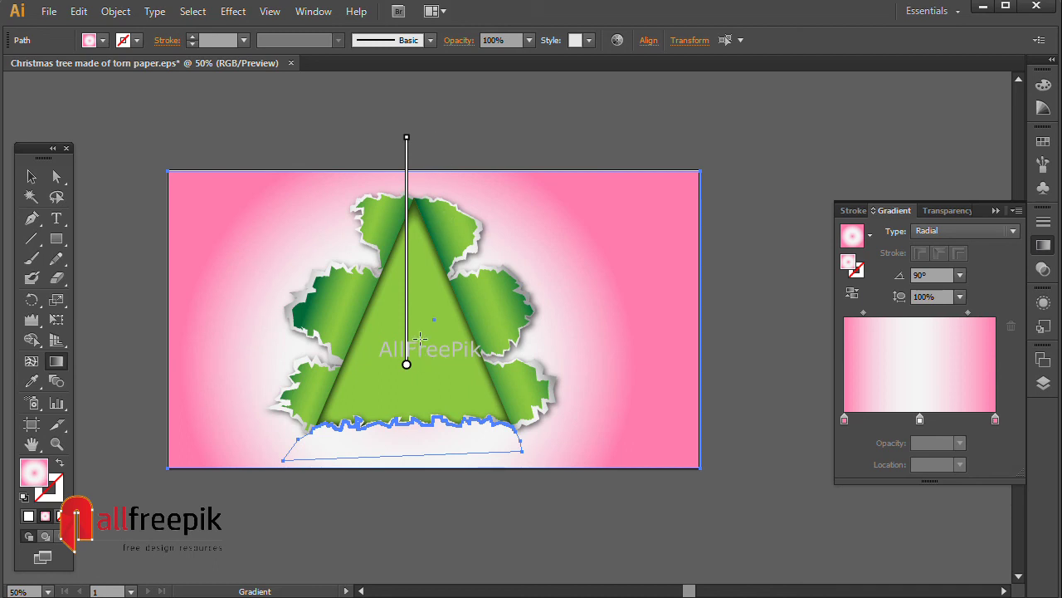
drag(420, 338, 444, 124)
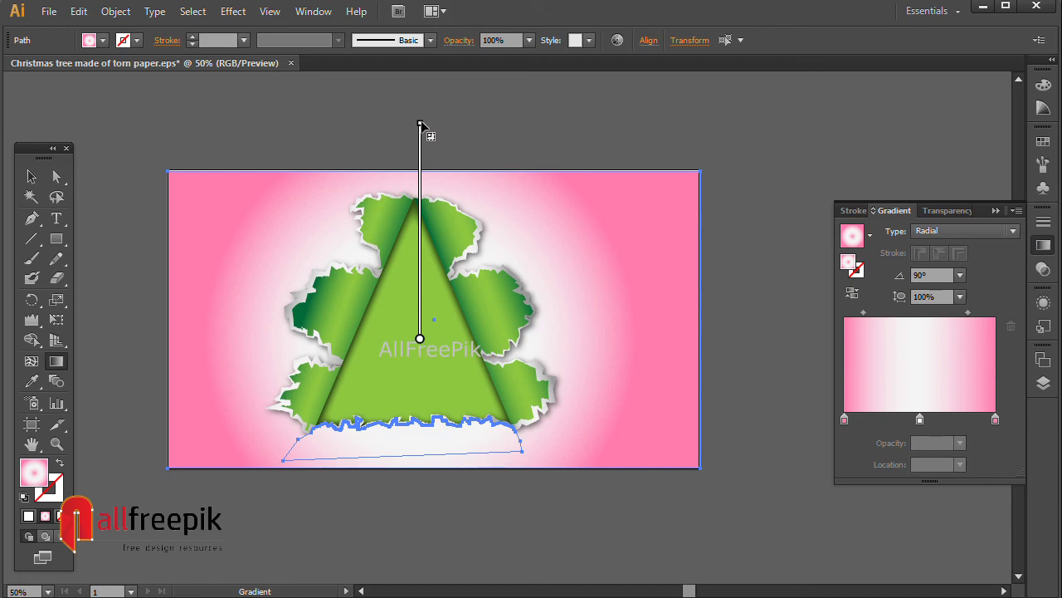
drag(420, 122, 437, 137)
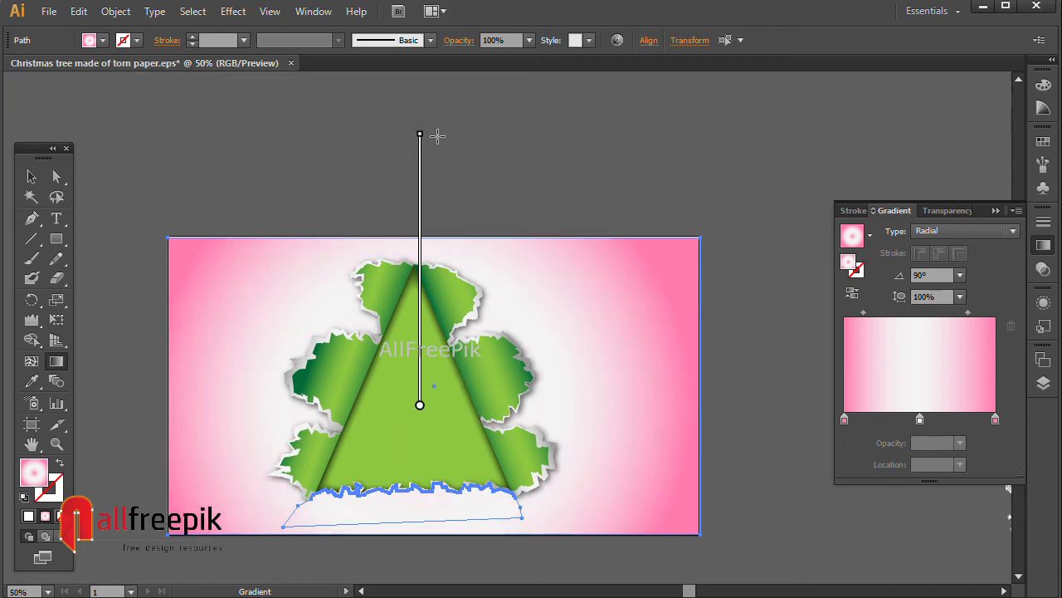
drag(423, 321, 410, 275)
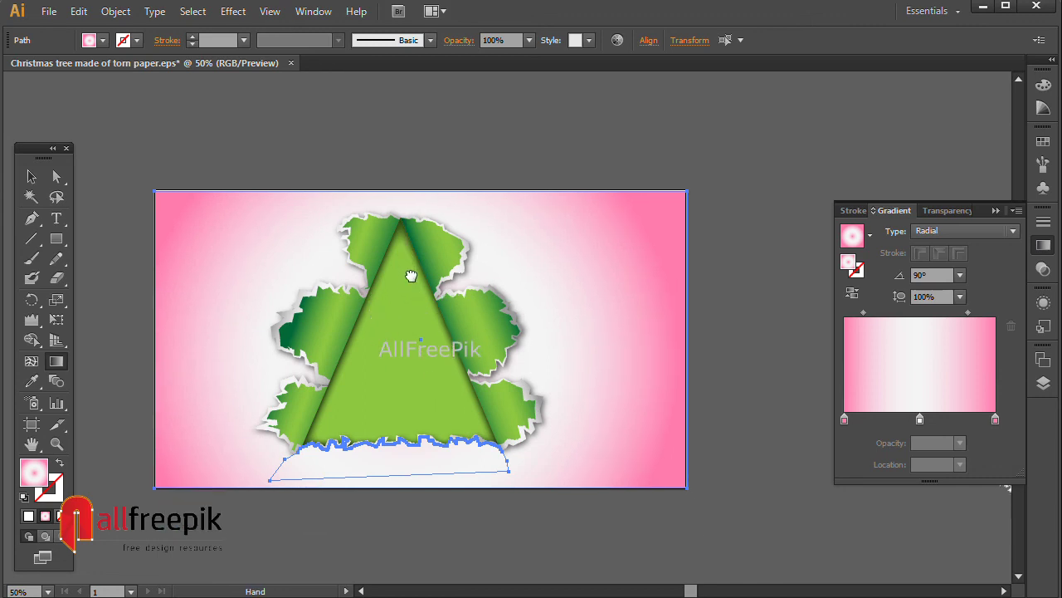
Deselect everything, recentre the artboard, and collapse the Gradient panel to reveal the Christmas artwork.
key(v)
click(545, 152)
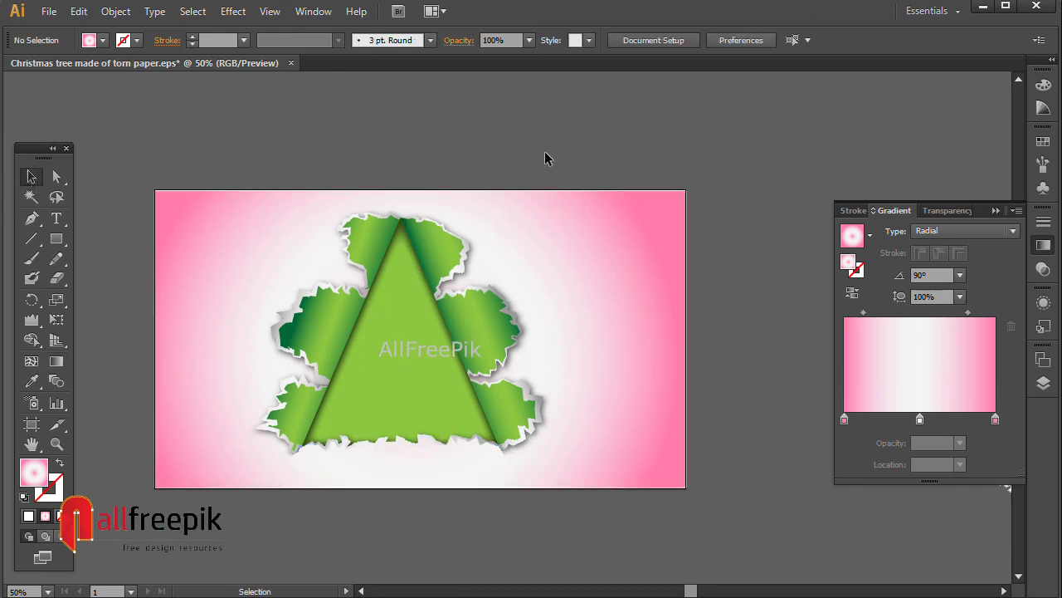
mouse_move(641, 278)
mouse_down()
mouse_move(629, 201)
mouse_move(603, 234)
mouse_up()
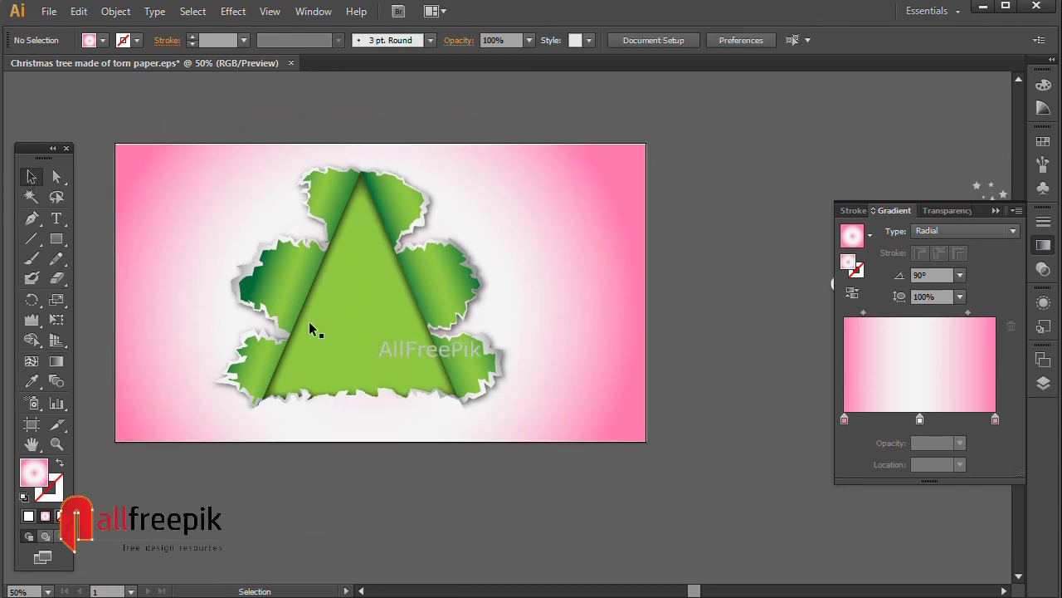
click(189, 173)
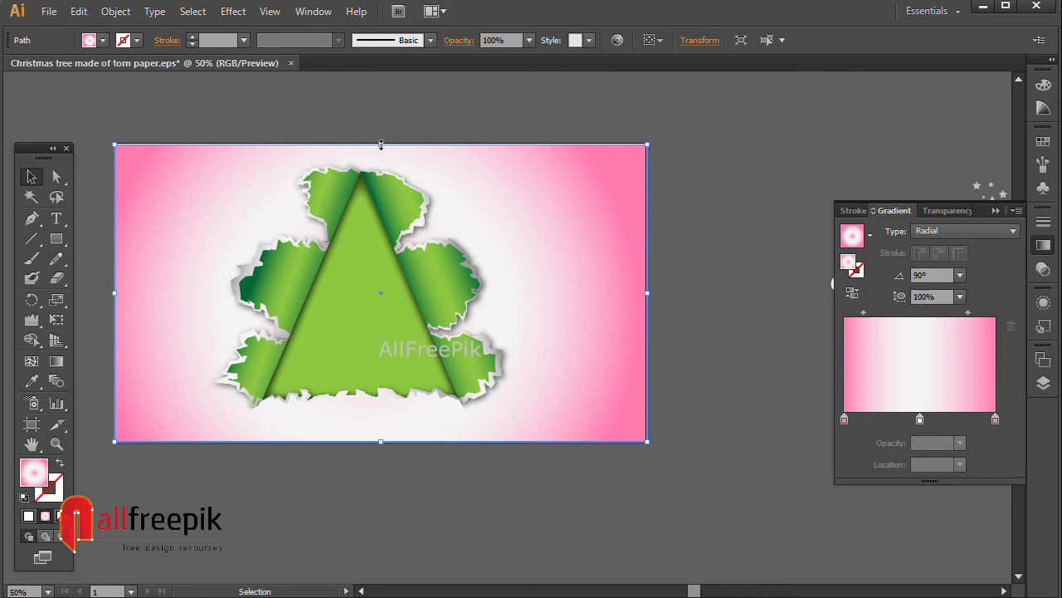
click(487, 107)
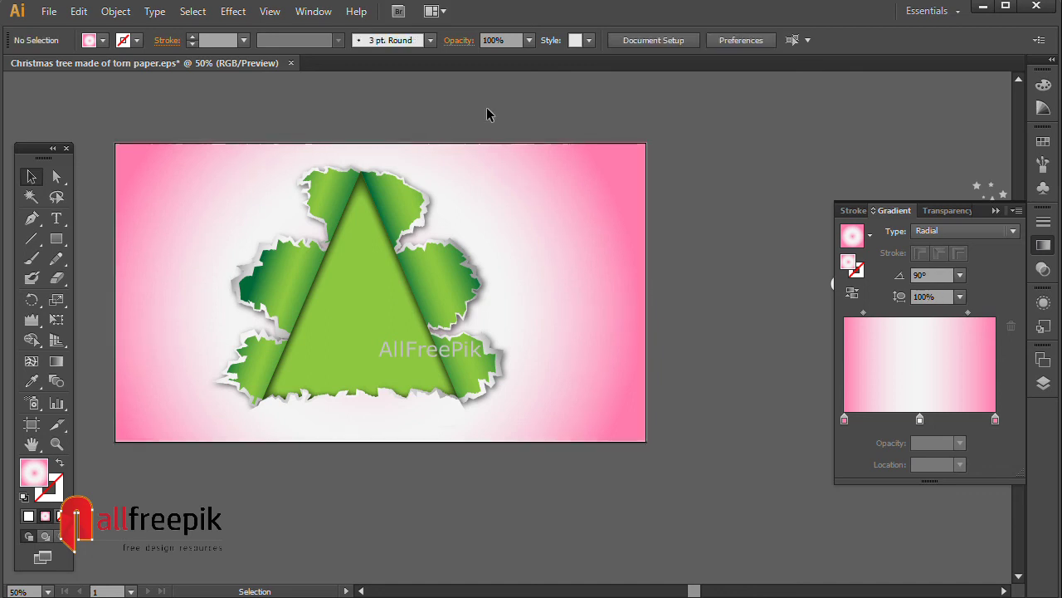
click(995, 211)
Bring the Merry Christmas text, stars and snowflakes into view and fit the artboard in the window.
drag(880, 174, 855, 174)
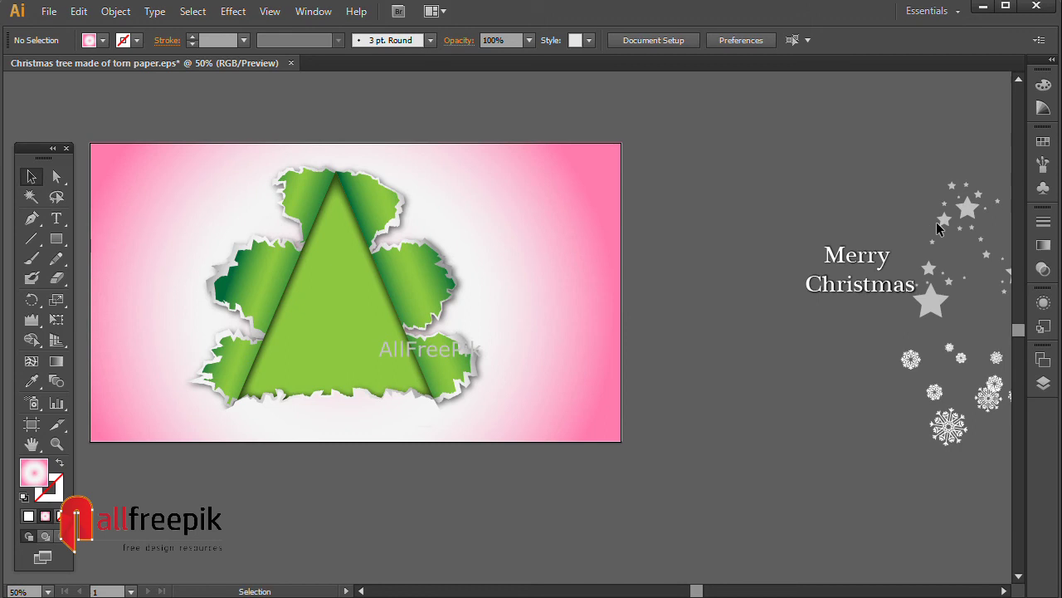
key(ctrl+0)
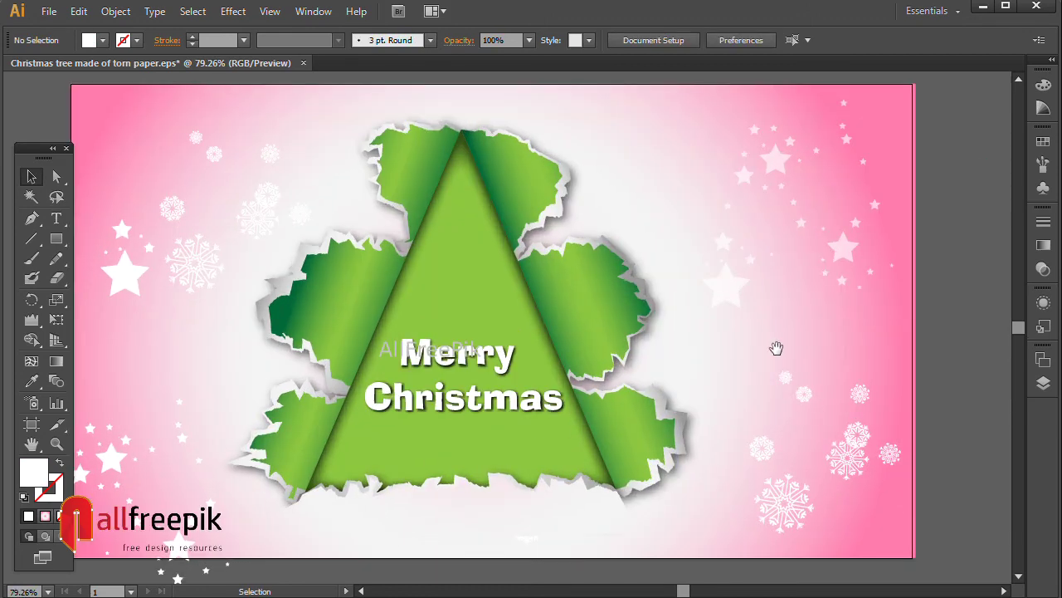